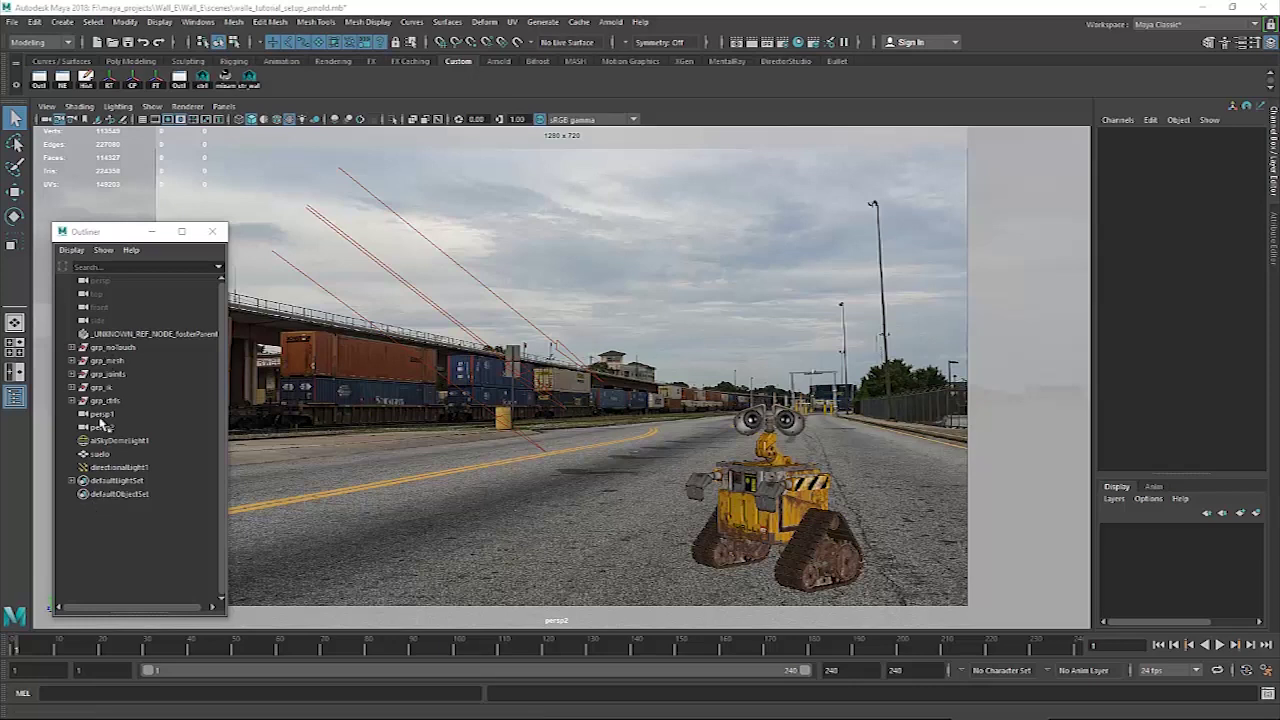
# Inspect the scene's directional light, sky dome light and suelo ground plane by selecting each one in turn.
pyautogui.click(110, 468)
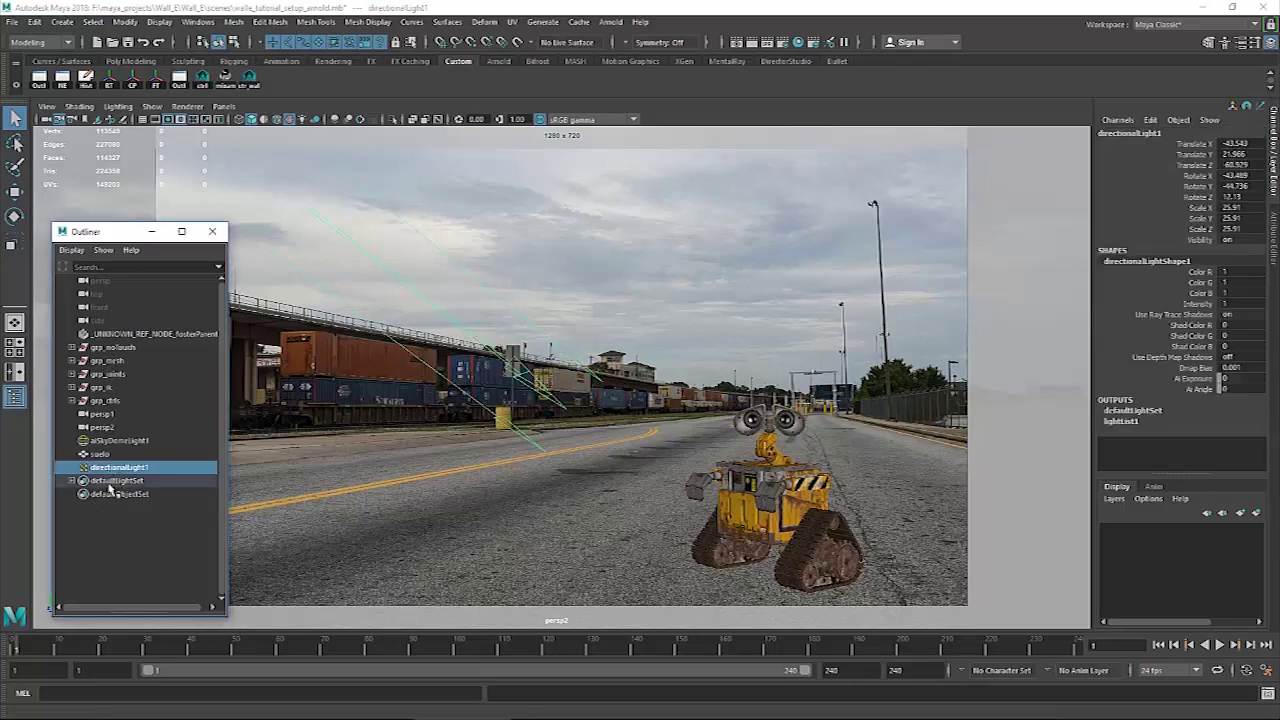
pyautogui.click(119, 441)
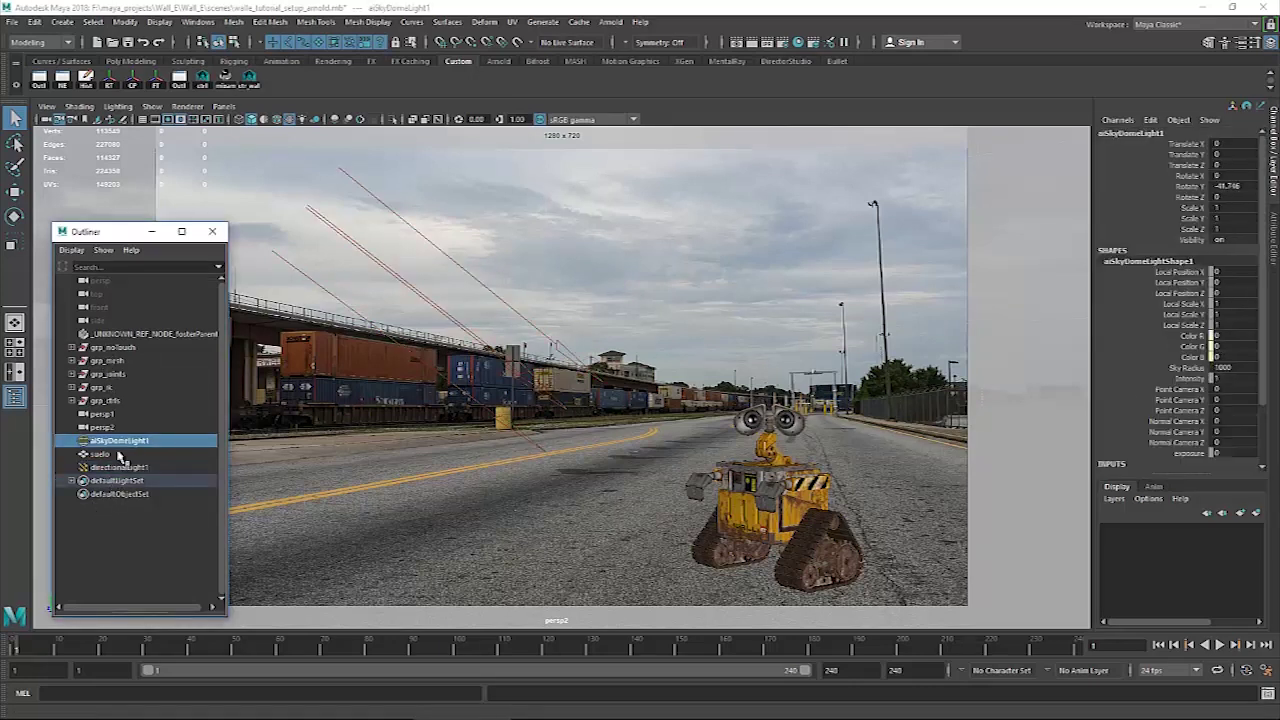
pyautogui.click(108, 455)
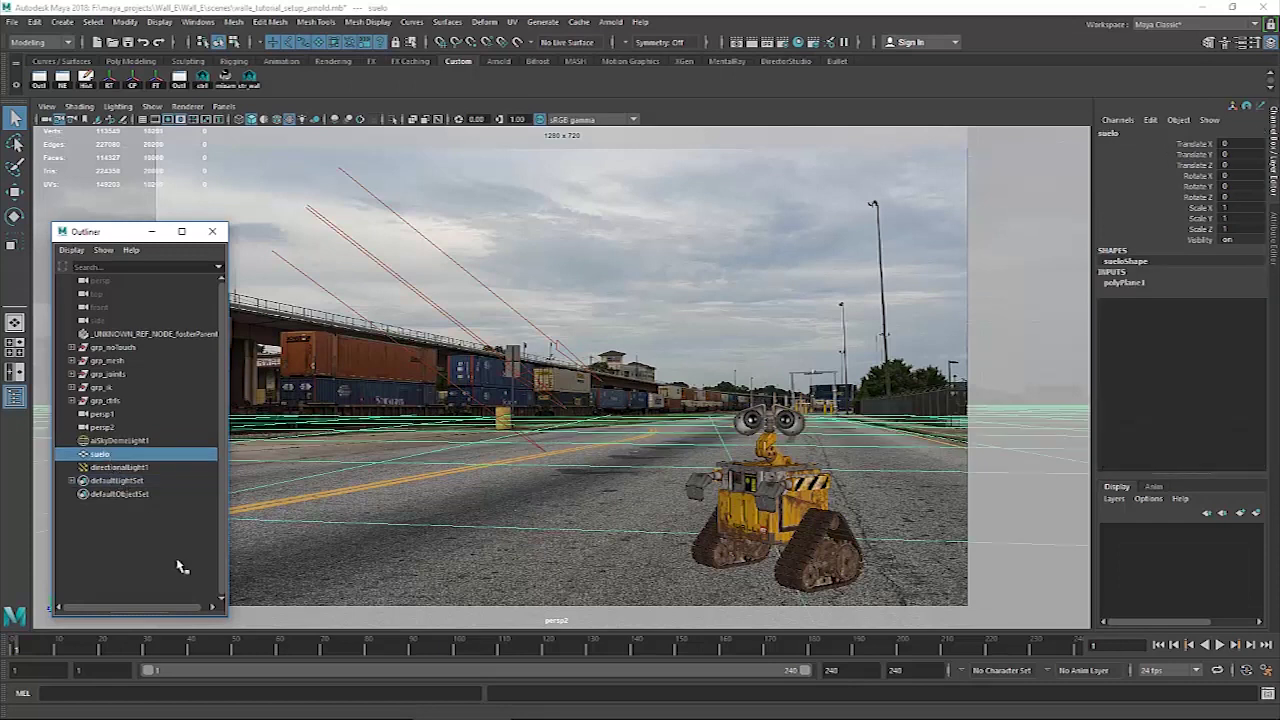
pyautogui.click(675, 111)
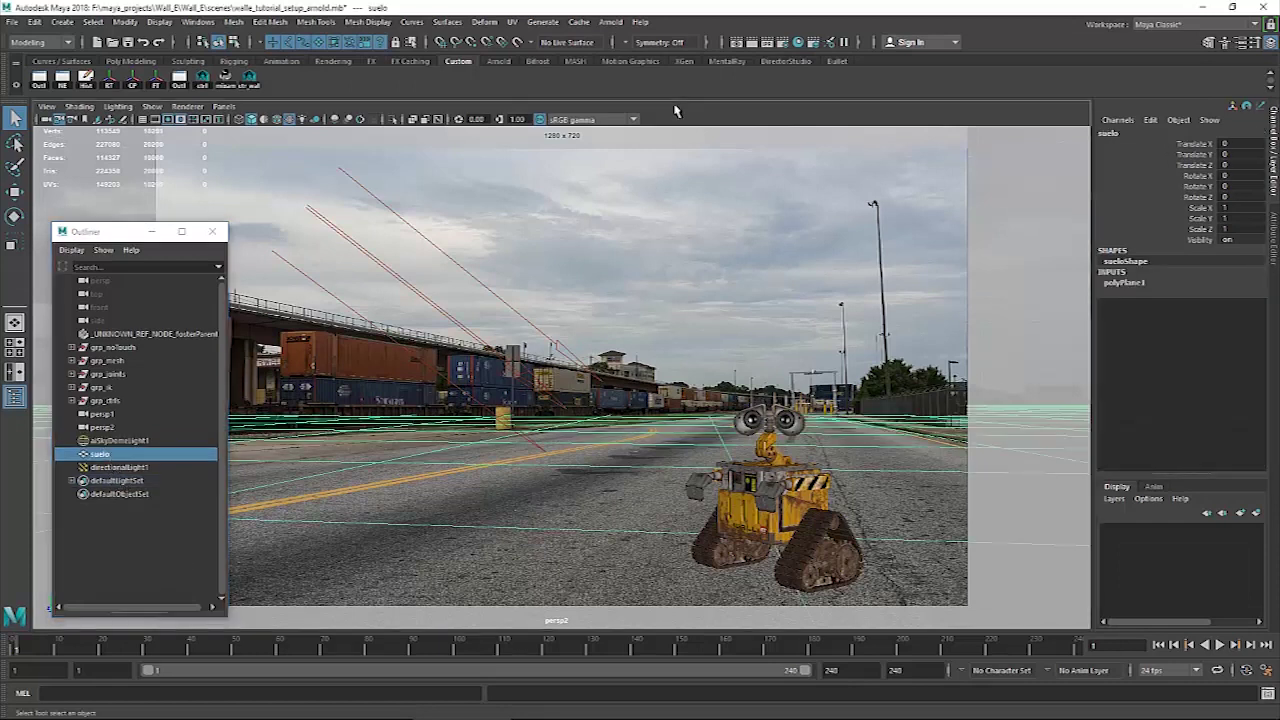
pyautogui.click(674, 106)
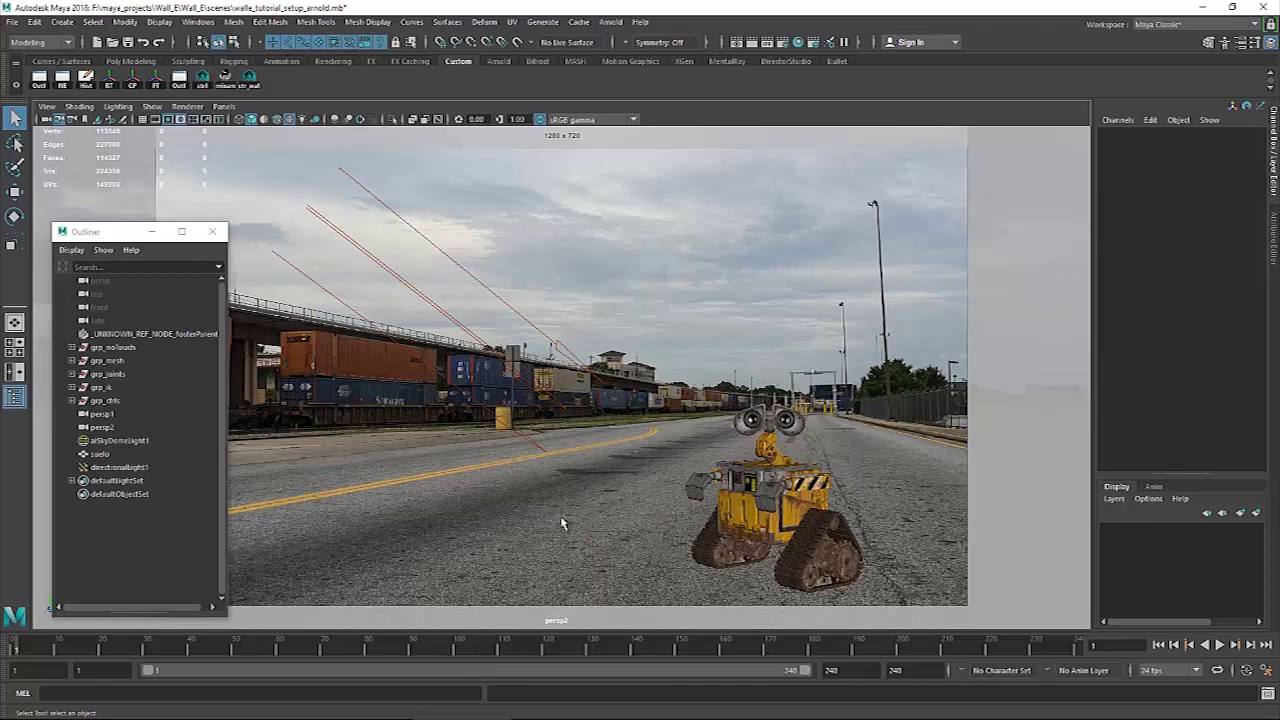
pyautogui.click(100, 455)
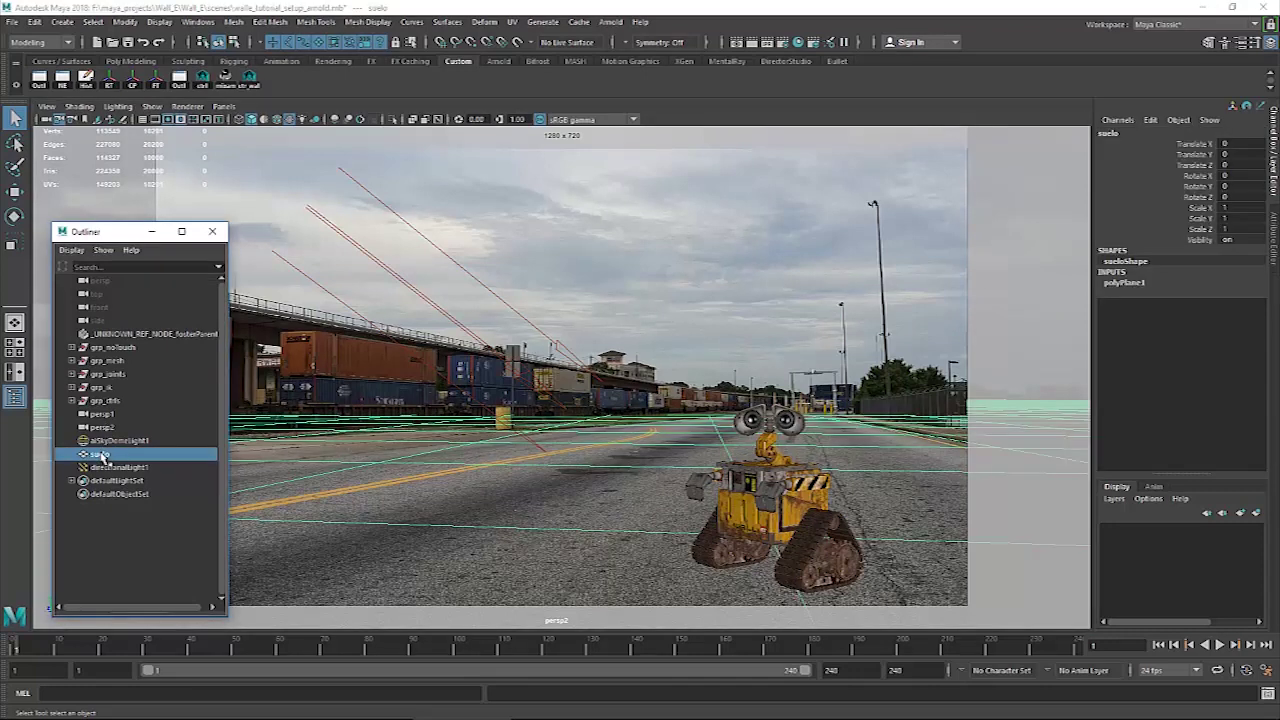
pyautogui.click(760, 110)
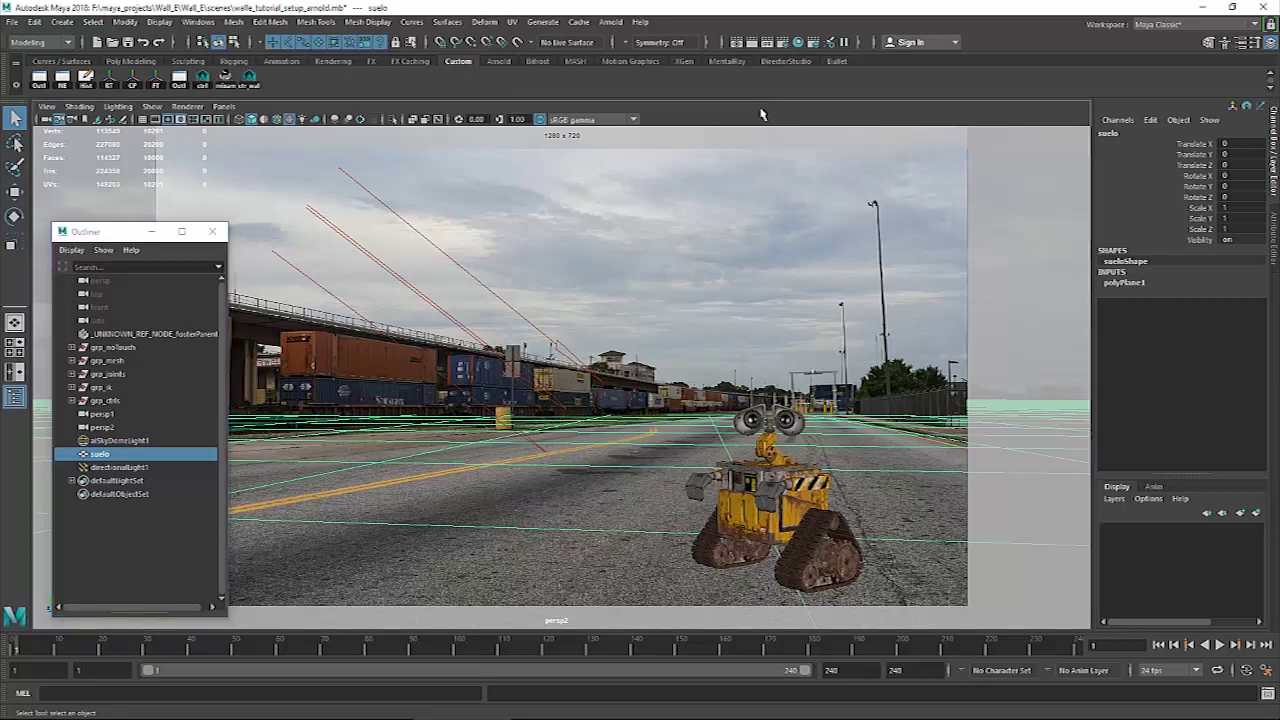
pyautogui.click(697, 247)
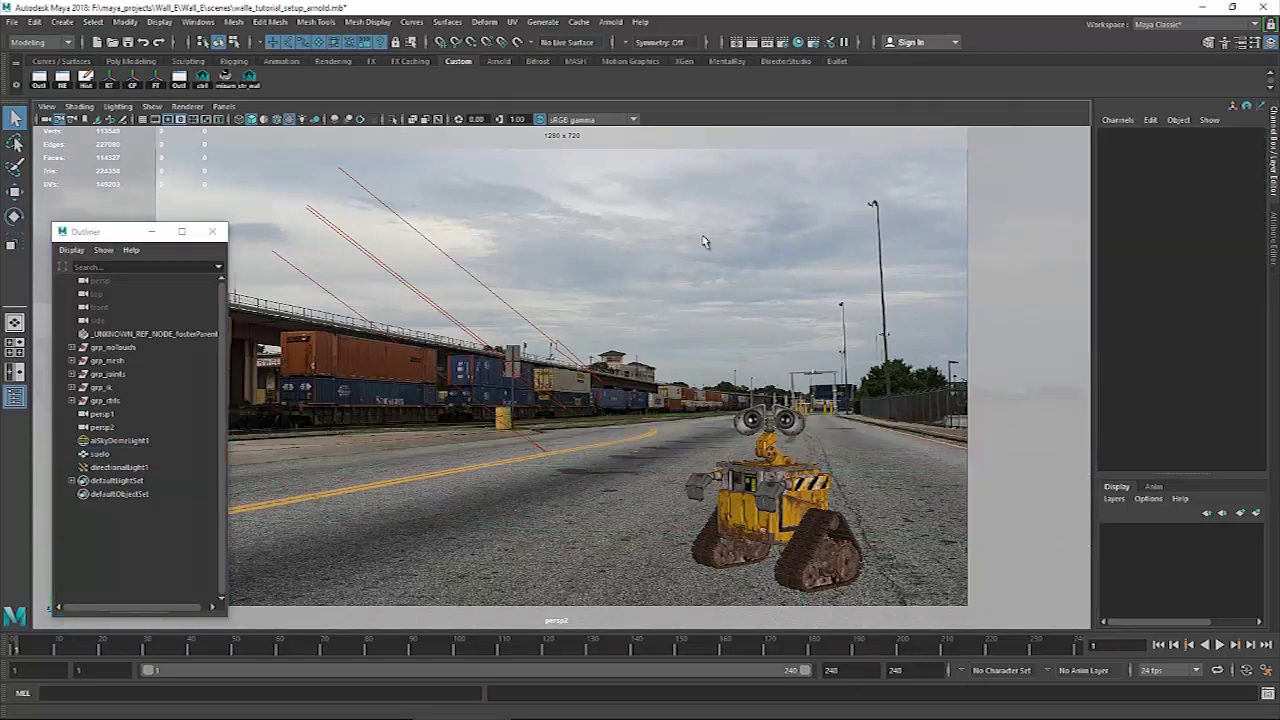
# Open Render Setup and create a render layer named capa_walle.
pyautogui.click(816, 43)
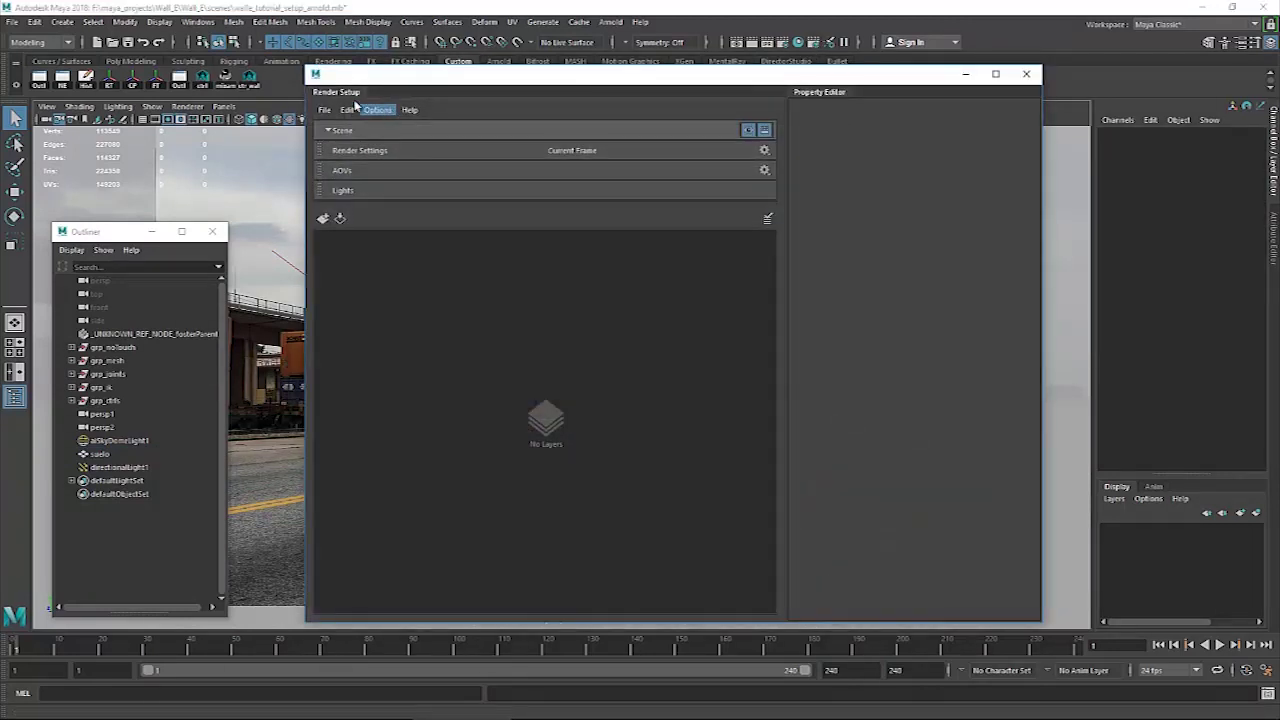
pyautogui.moveTo(527, 77); pyautogui.dragTo(633, 36)
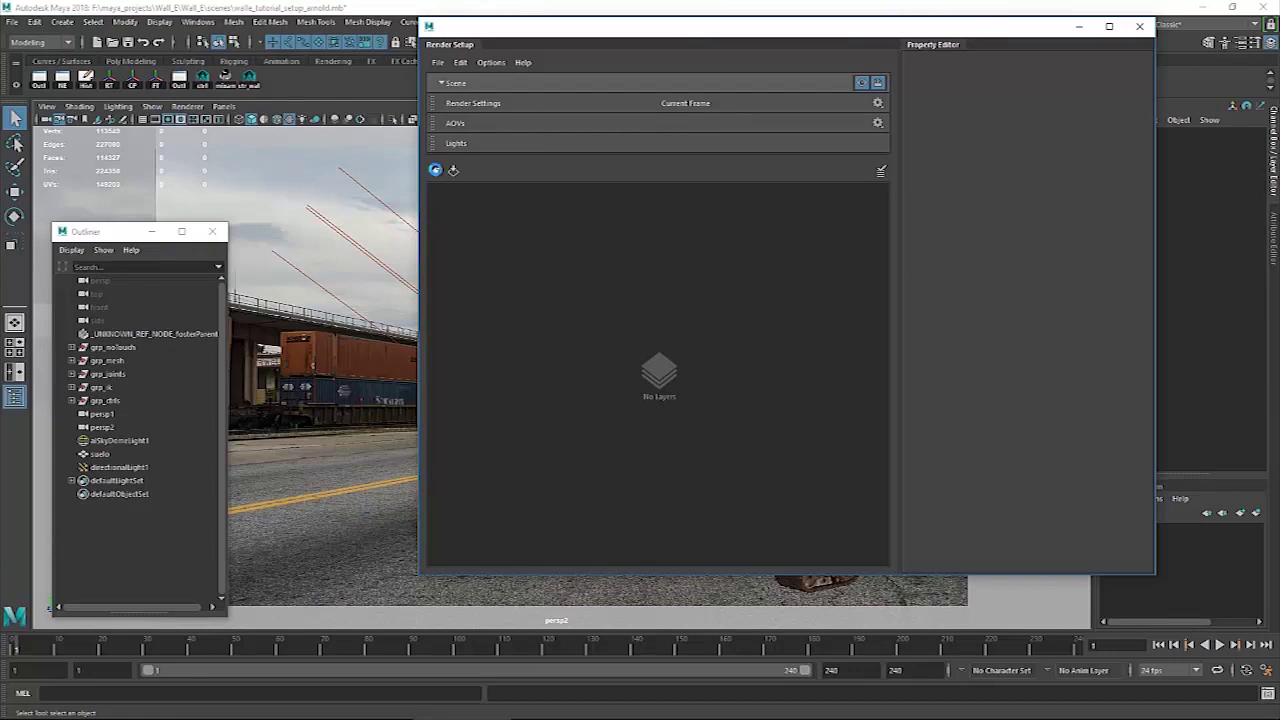
pyautogui.click(436, 172)
pyautogui.doubleClick(558, 194)
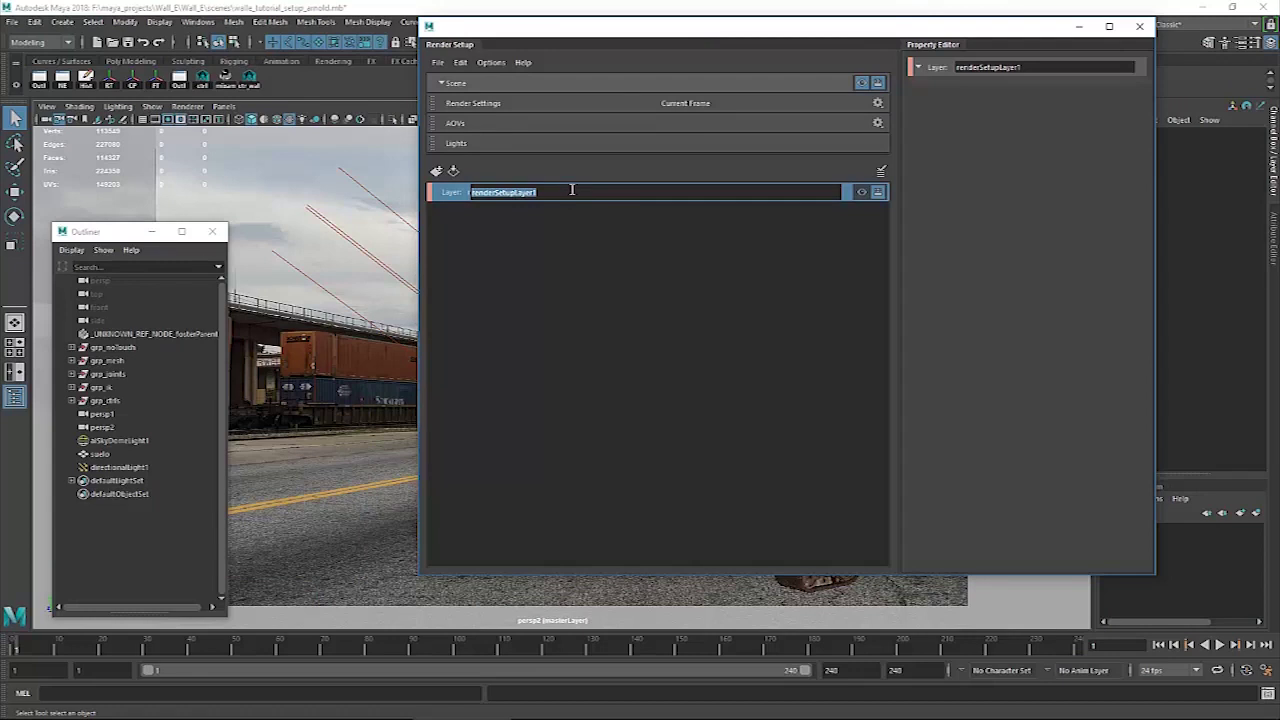
pyautogui.write('co')
pyautogui.press('Return')
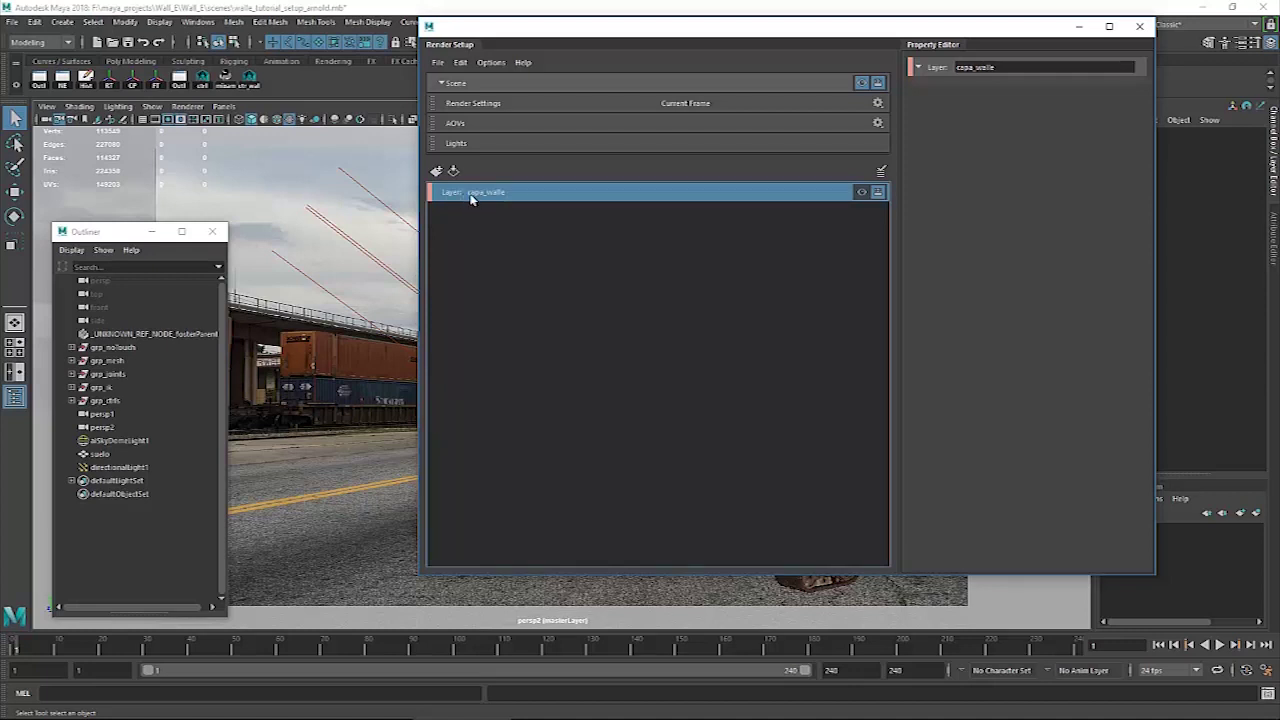
# Create a collection named walle inside the capa_walle render layer.
pyautogui.rightClick(472, 198)
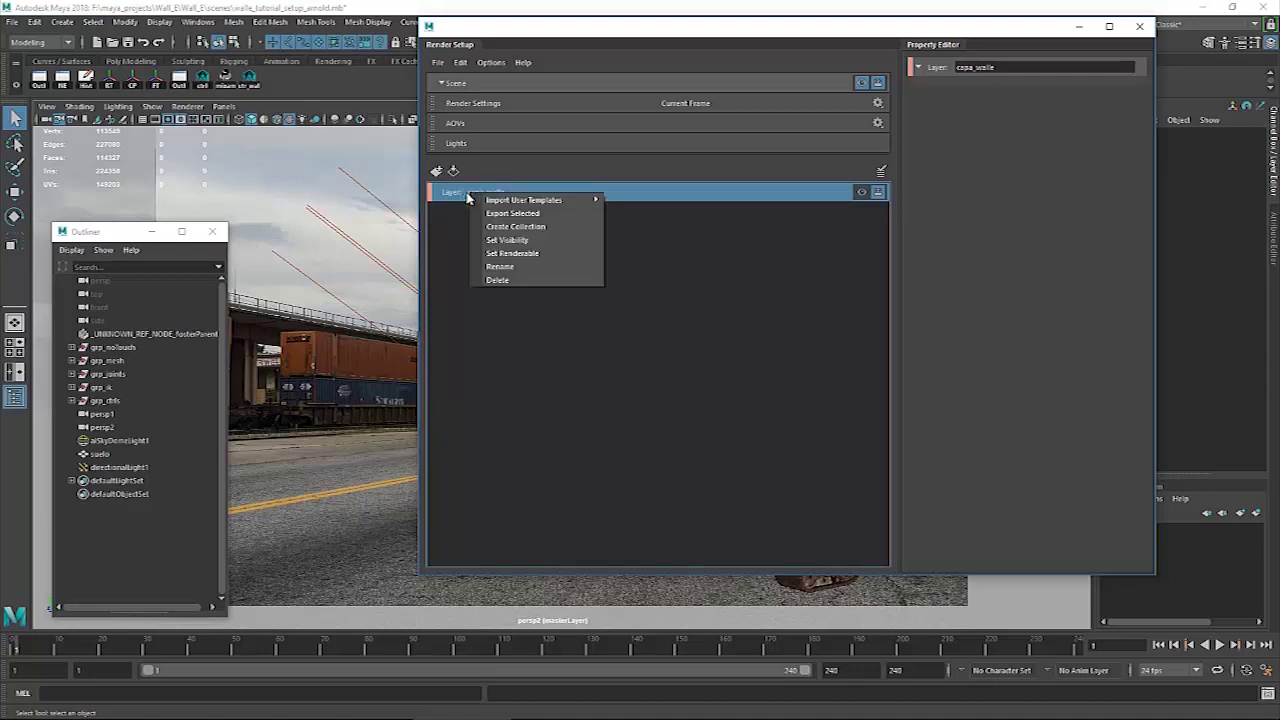
pyautogui.click(517, 229)
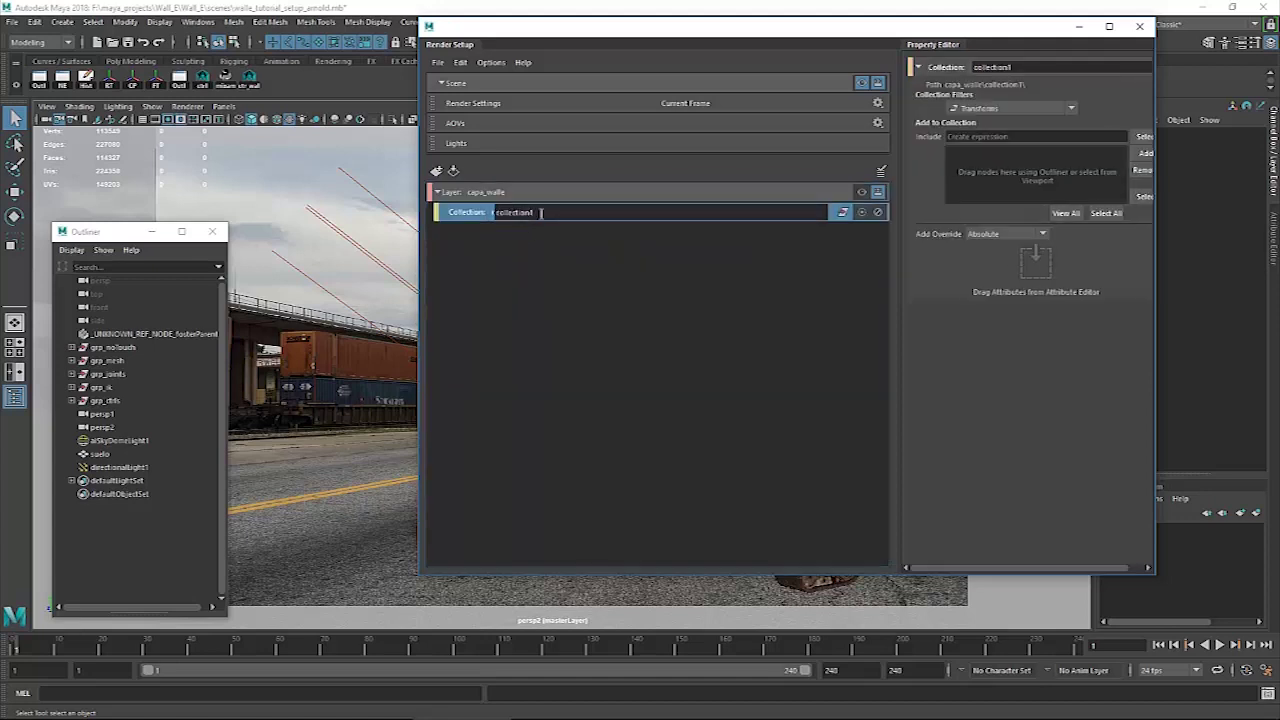
pyautogui.doubleClick(506, 213)
pyautogui.write('walle')
pyautogui.press('Return')
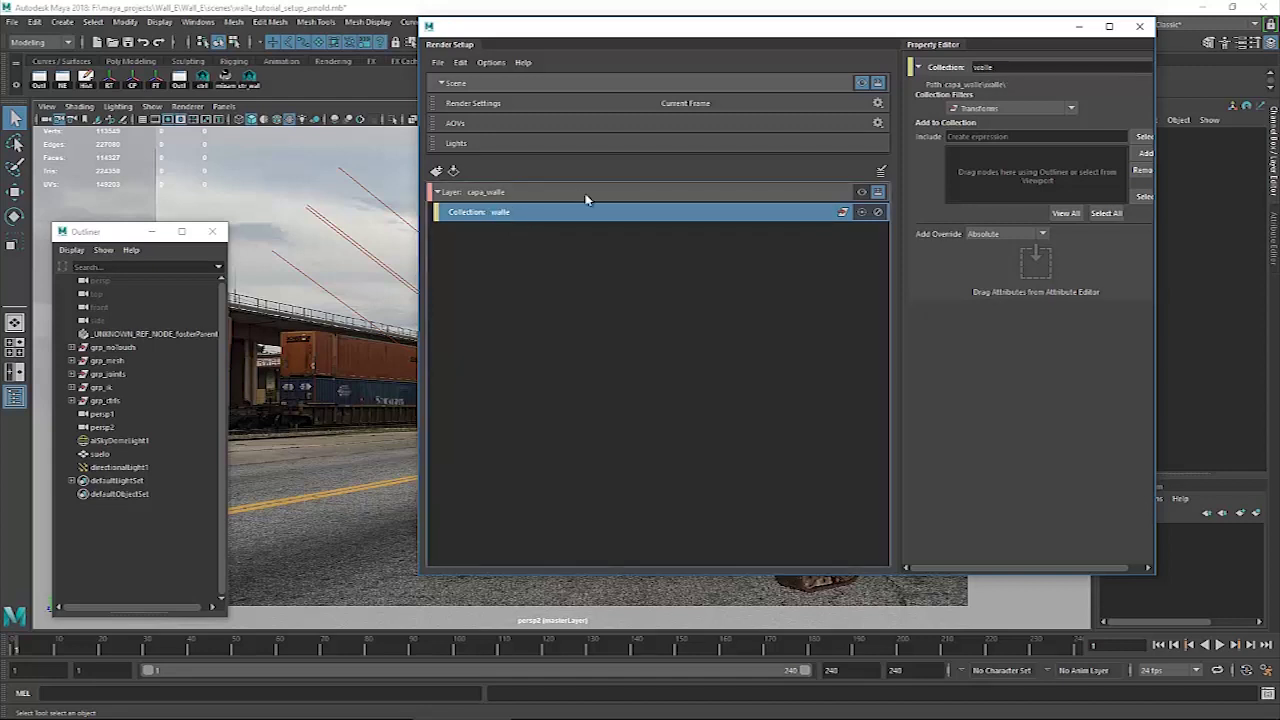
# Minimize the Render Setup window and show the persp1 camera view full size in the viewport.
pyautogui.moveTo(591, 42); pyautogui.dragTo(982, 96)
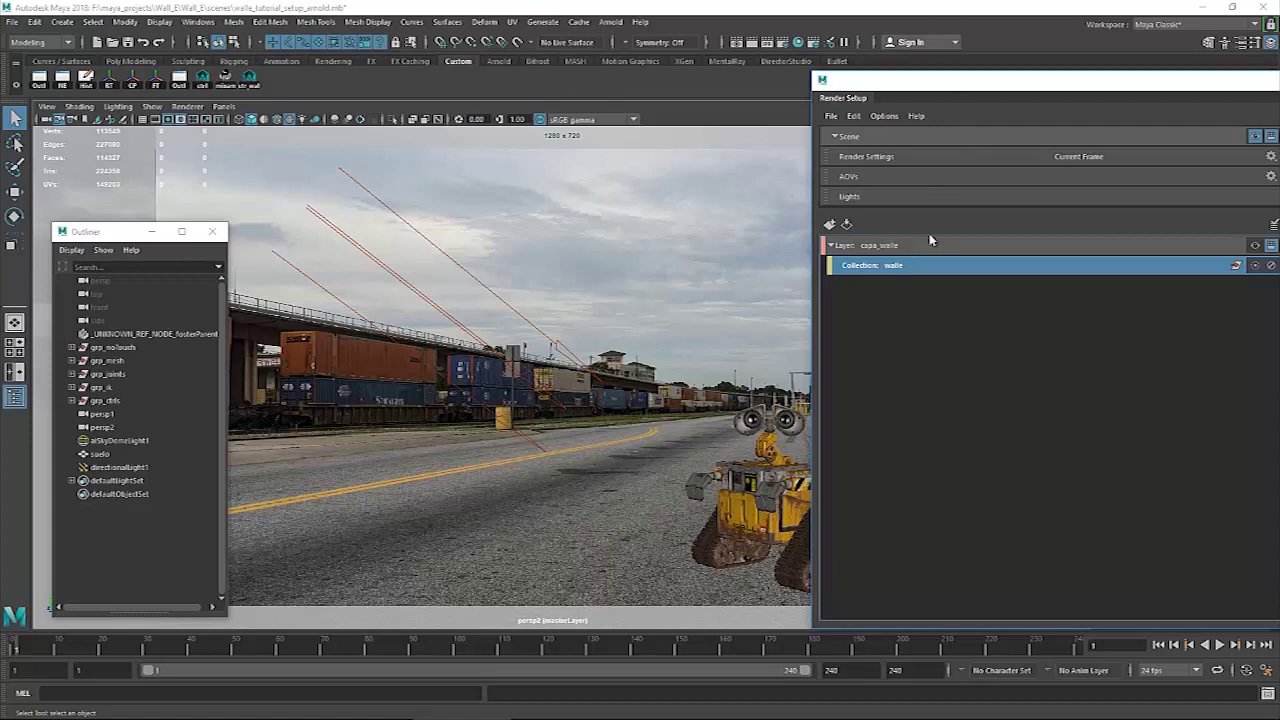
pyautogui.moveTo(975, 93); pyautogui.dragTo(1081, 107)
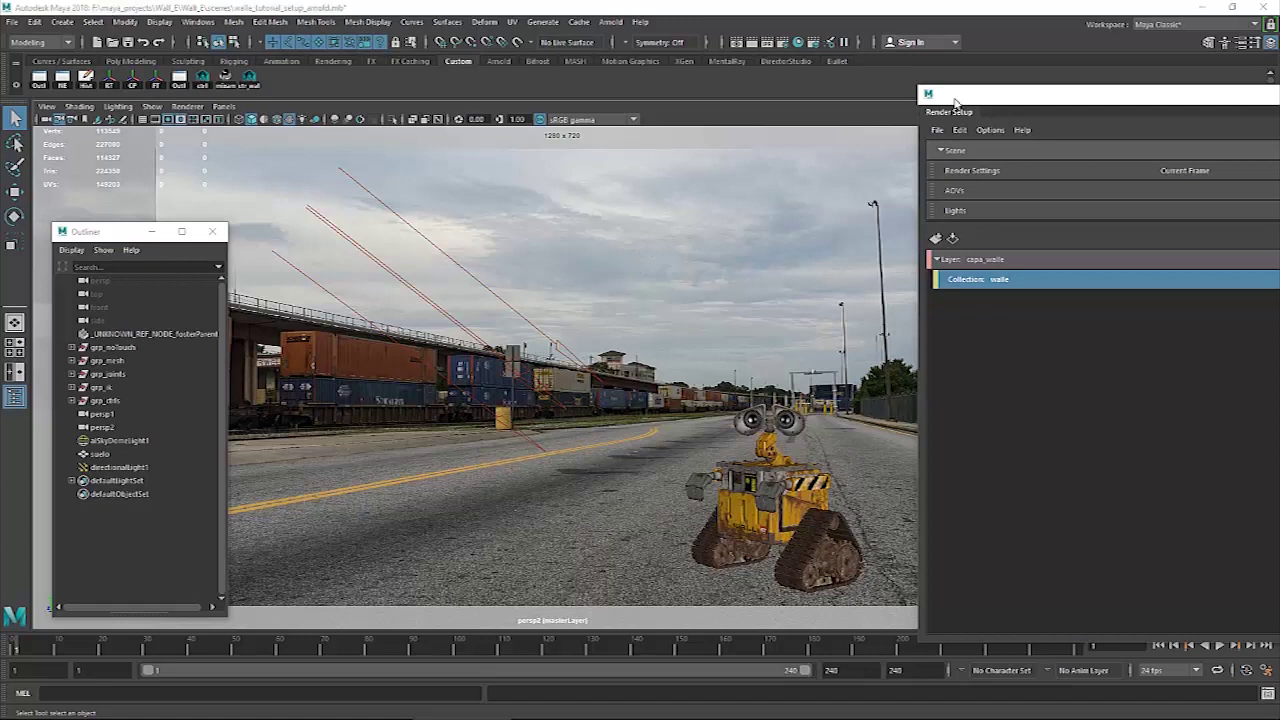
pyautogui.moveTo(957, 99); pyautogui.dragTo(361, 133)
pyautogui.click(980, 128)
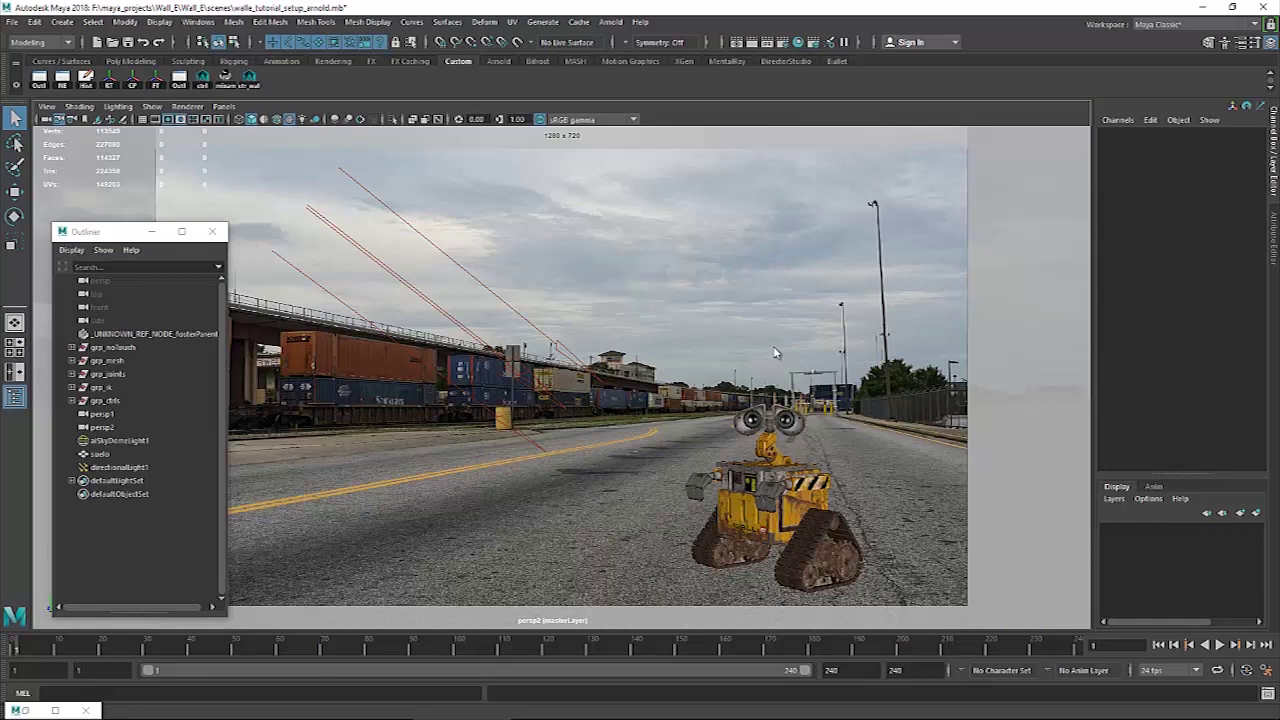
pyautogui.press('space')
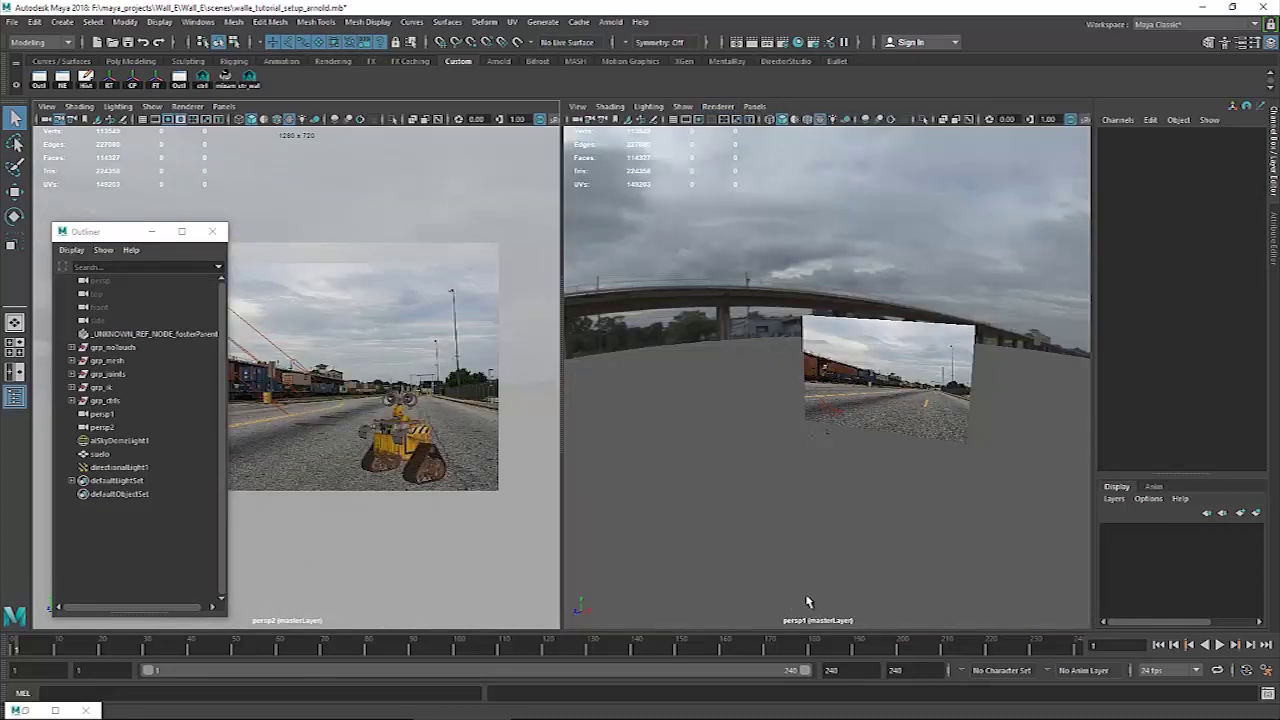
pyautogui.press('space')
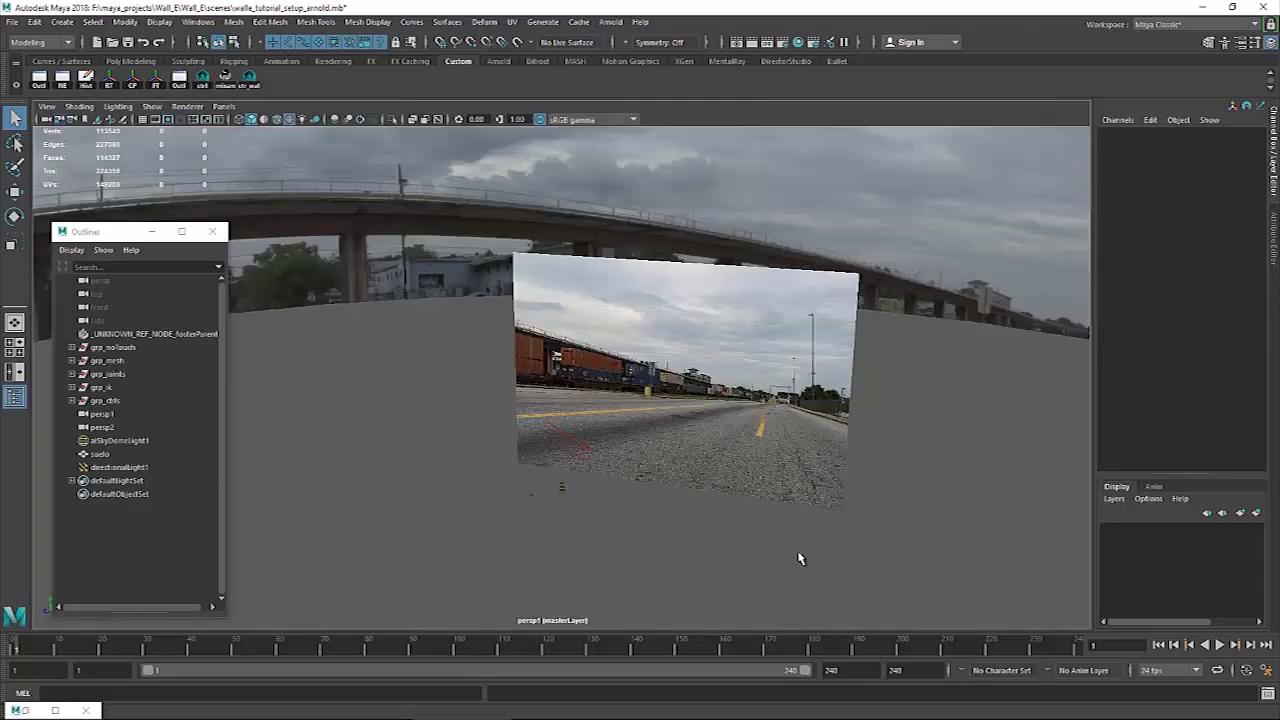
# Hide image planes and lights in the persp1 viewport.
pyautogui.click(152, 107)
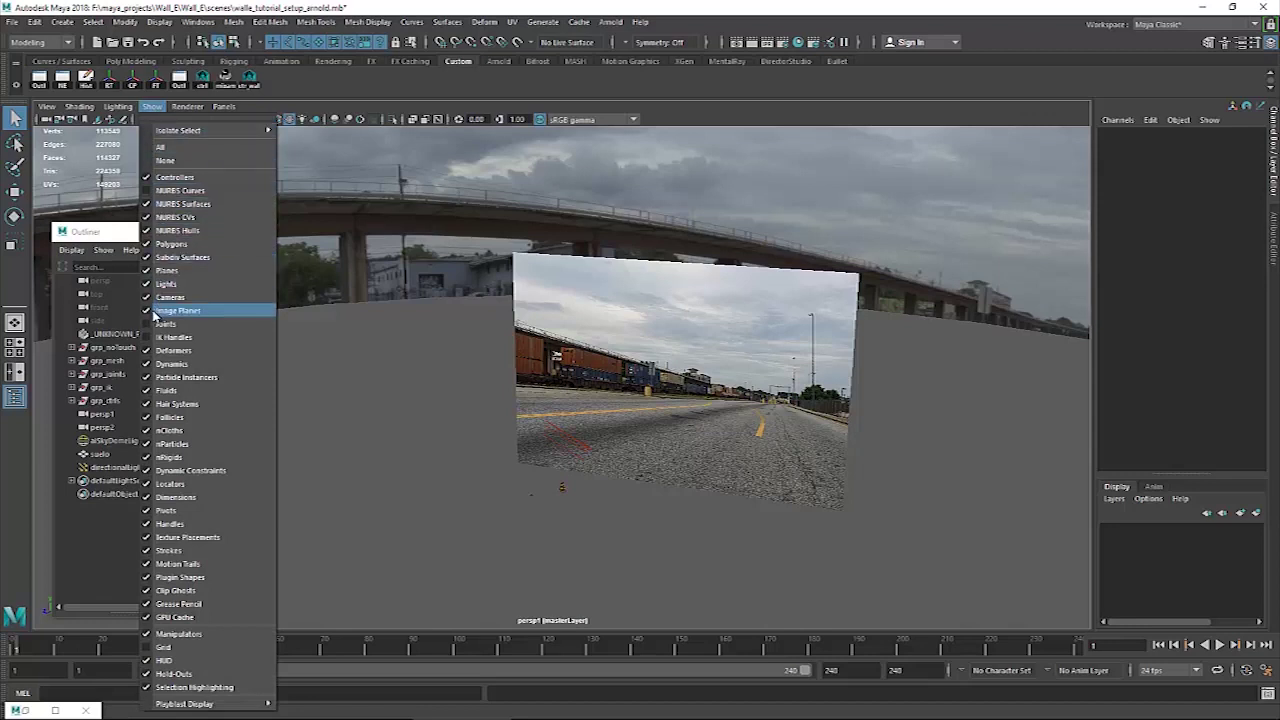
pyautogui.click(150, 311)
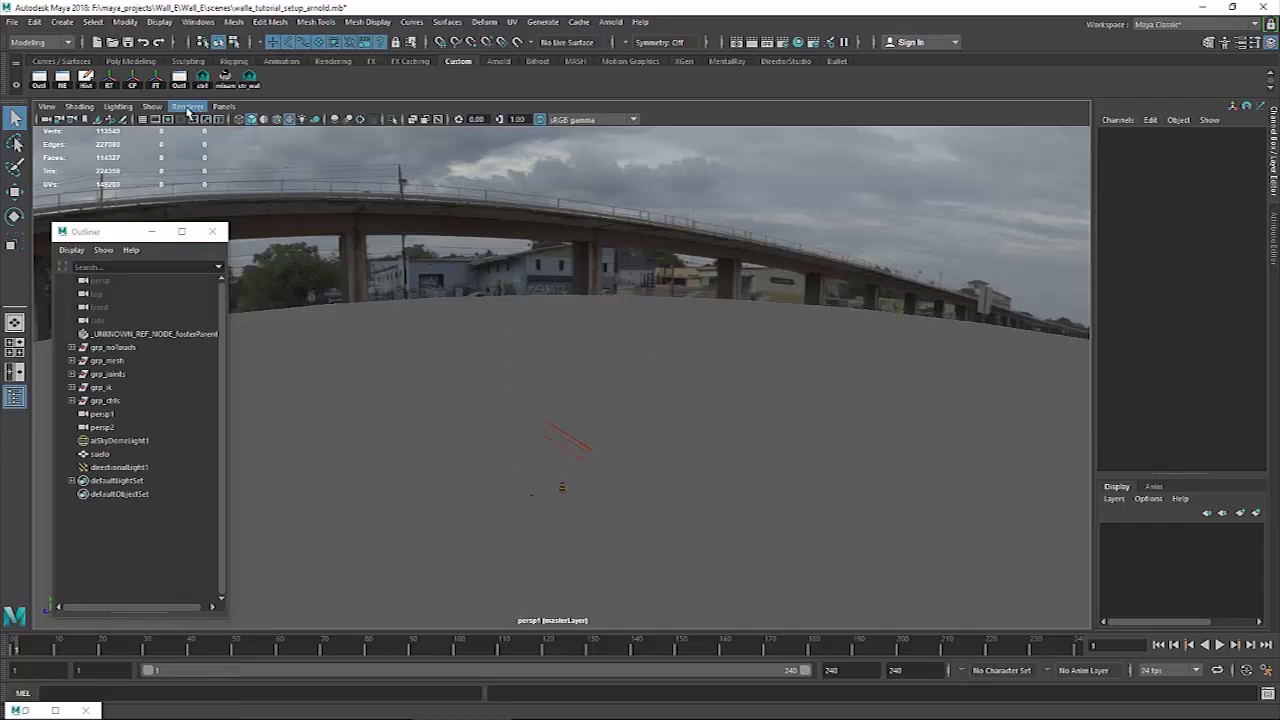
pyautogui.click(152, 107)
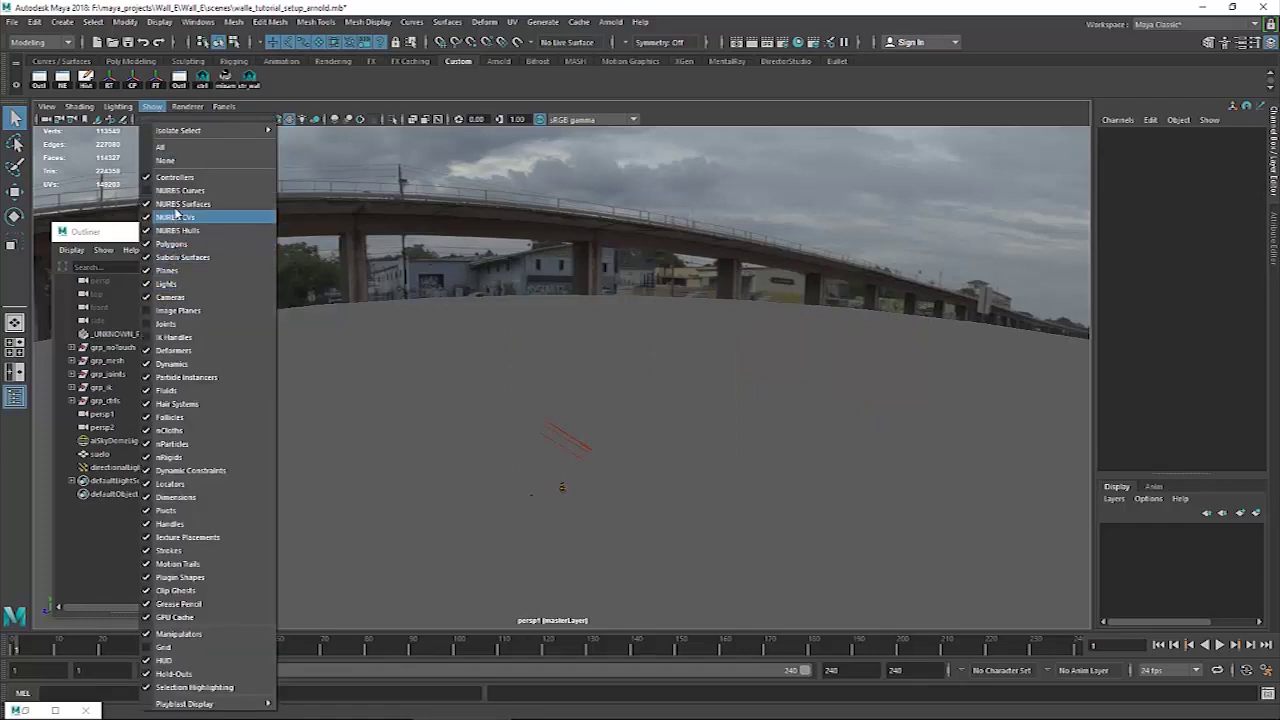
pyautogui.click(150, 286)
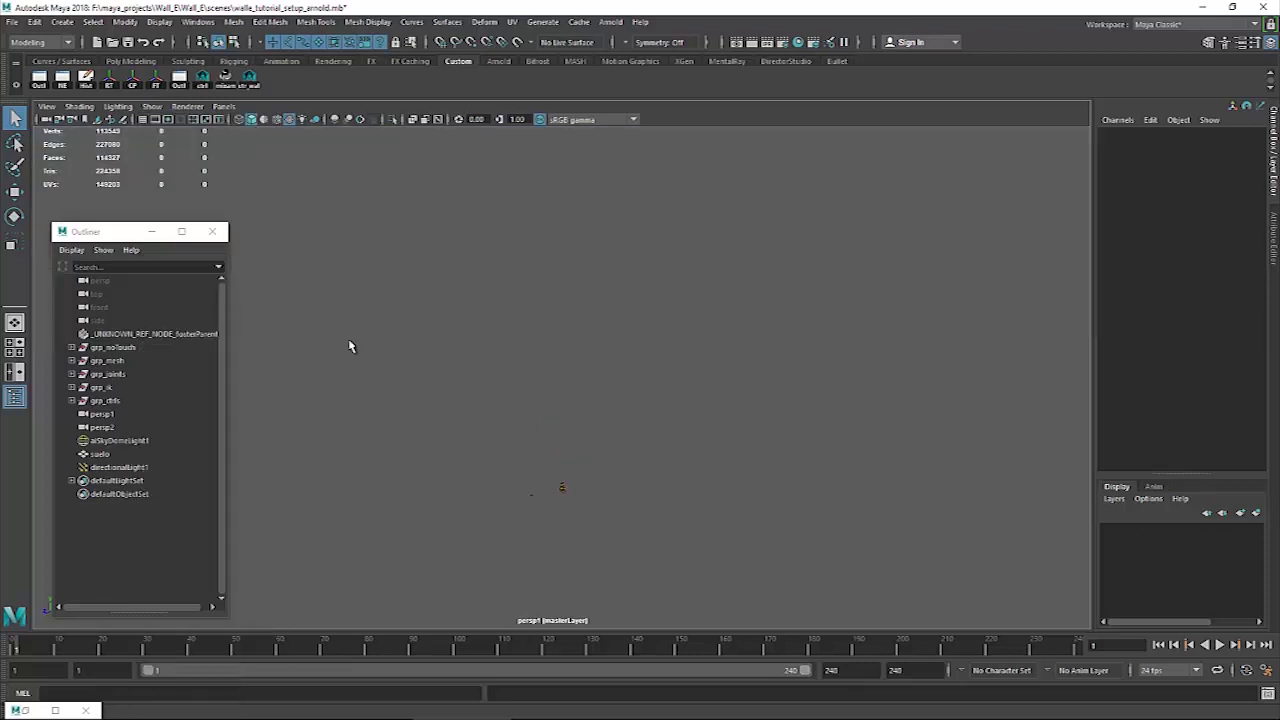
# Put the suelo ground plane in a new display layer and turn off that layer's visibility.
pyautogui.click(661, 381)
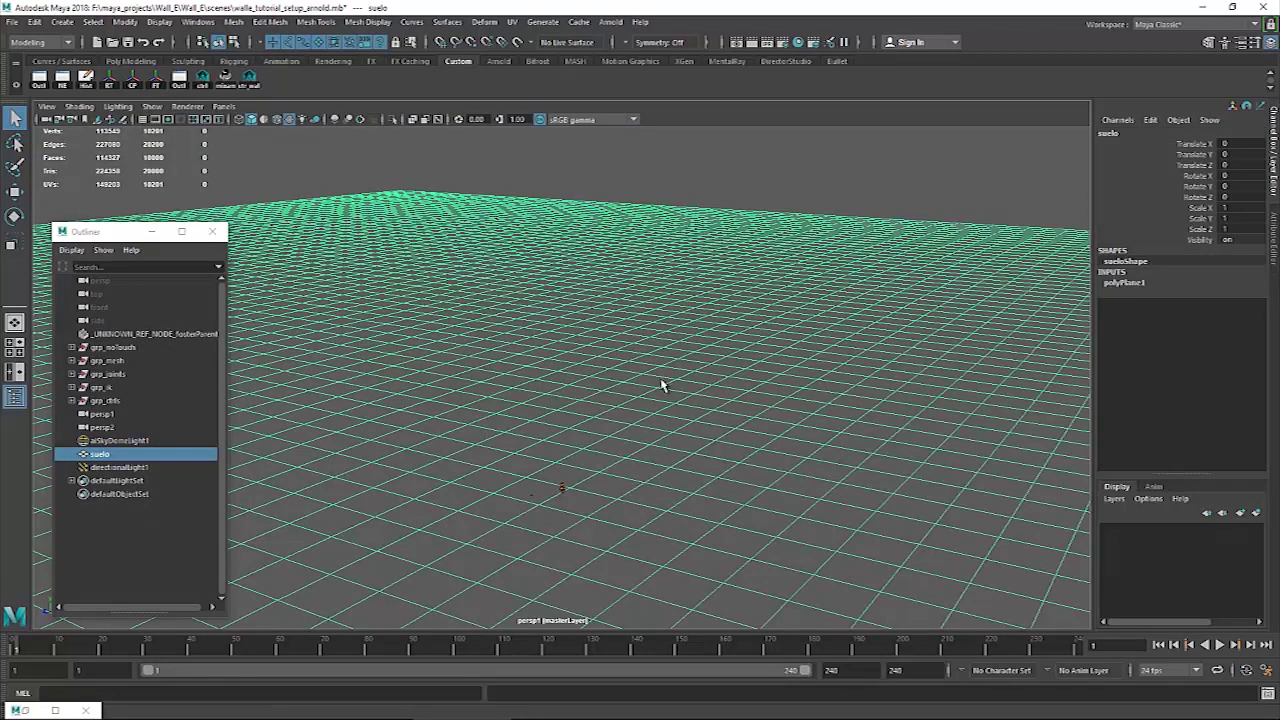
pyautogui.keyDown('alt'); pyautogui.moveTo(607, 468); pyautogui.dragTo(608, 368, button='middle'); pyautogui.keyUp('alt')
pyautogui.keyDown('alt'); pyautogui.moveTo(450, 364); pyautogui.dragTo(893, 358, button='right'); pyautogui.keyUp('alt')
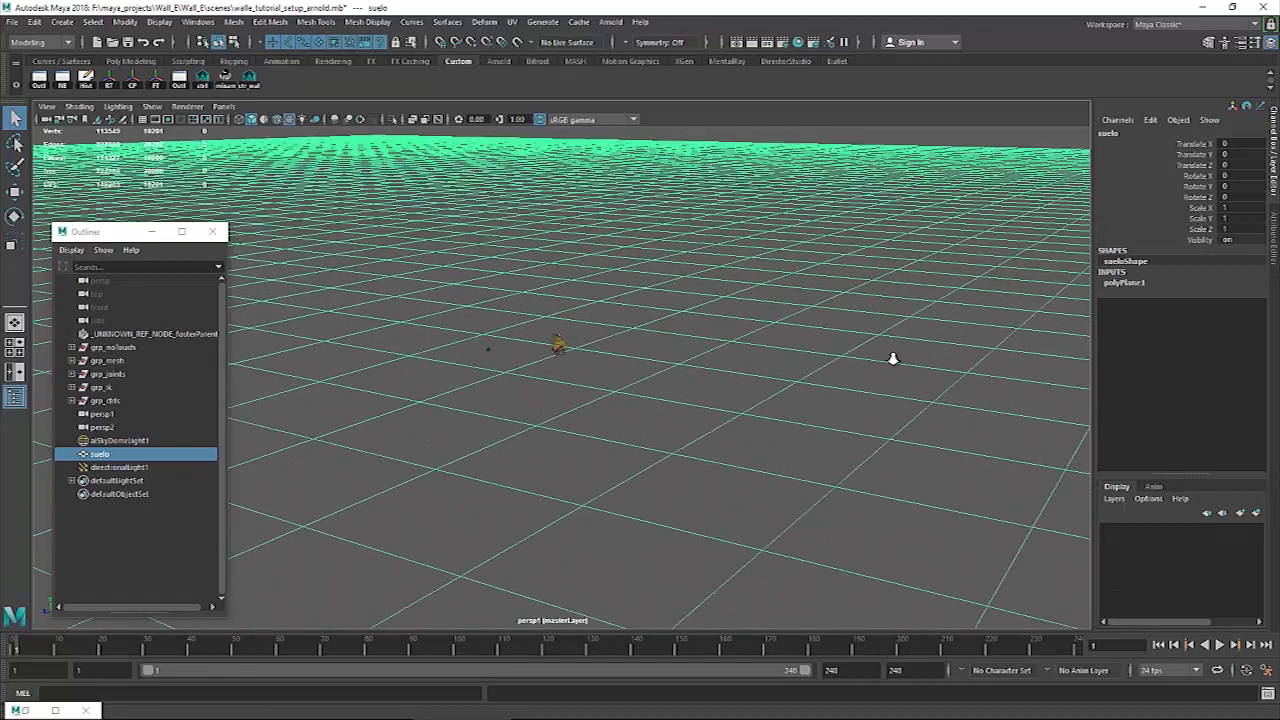
pyautogui.keyDown('alt'); pyautogui.moveTo(628, 296); pyautogui.dragTo(853, 320, button='right'); pyautogui.keyUp('alt')
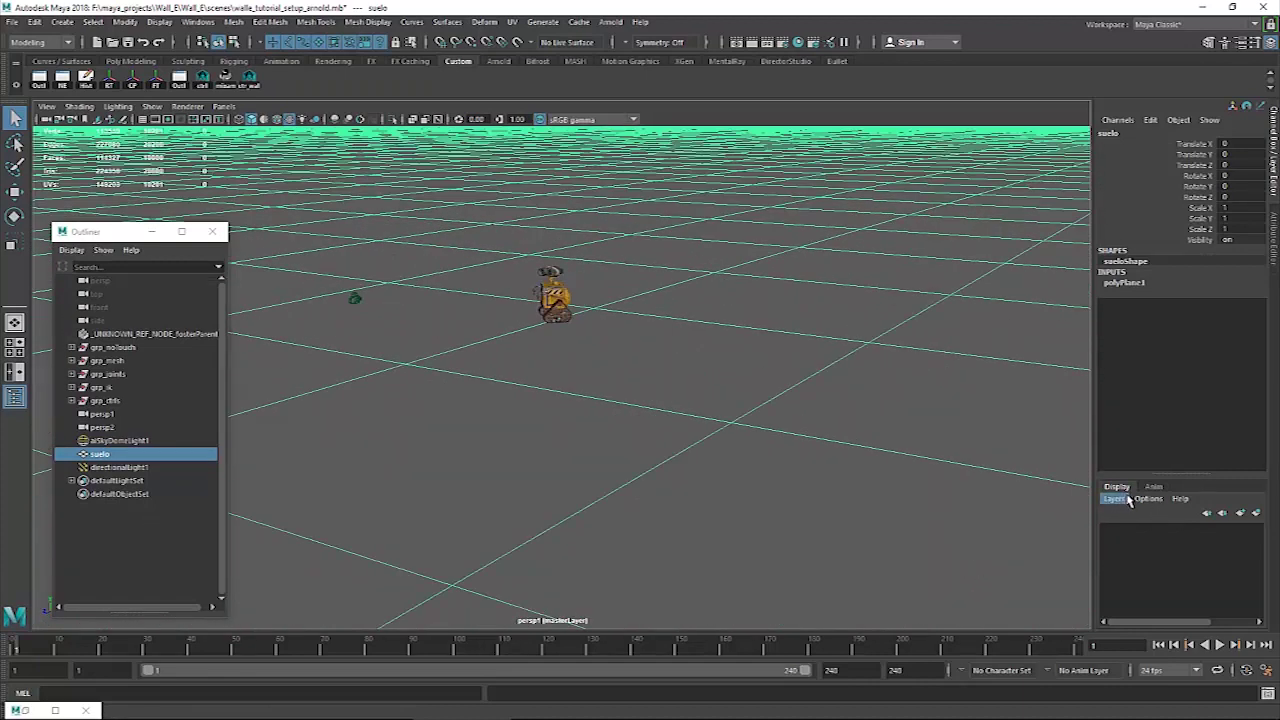
pyautogui.click(1258, 513)
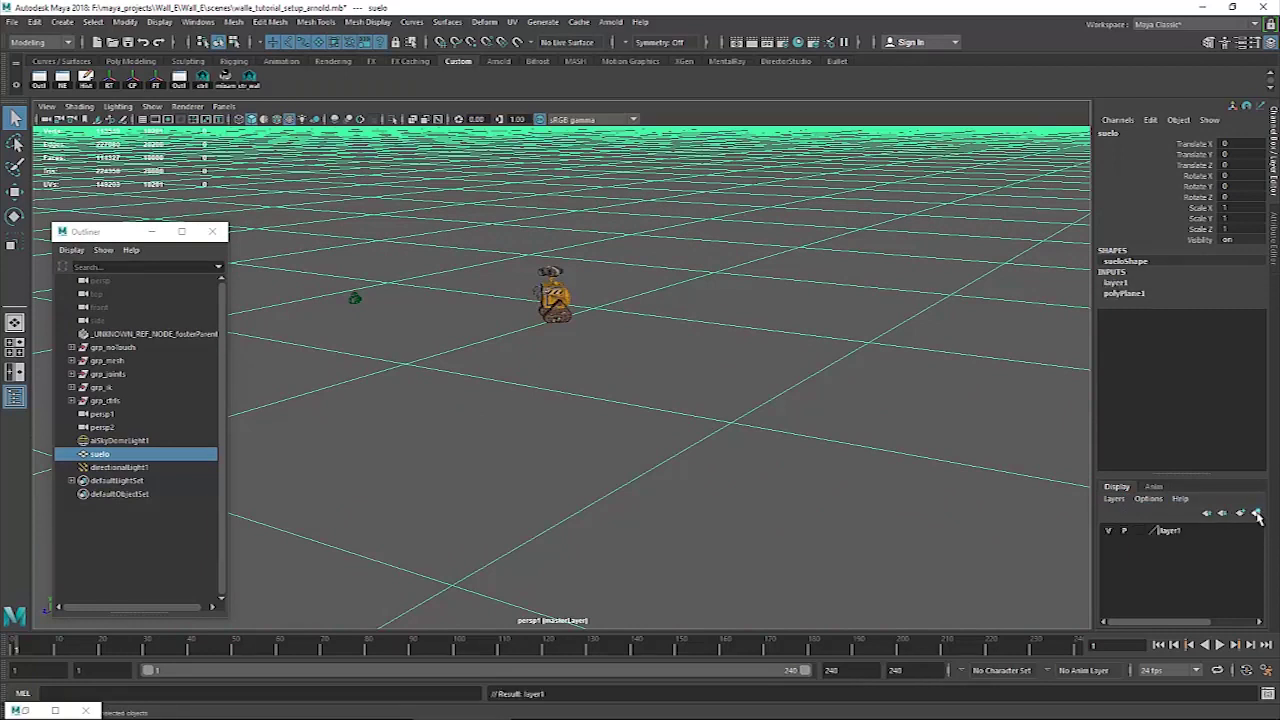
pyautogui.click(1110, 531)
pyautogui.click(1110, 531)
pyautogui.click(1110, 531)
pyautogui.click(1110, 531)
pyautogui.click(1110, 531)
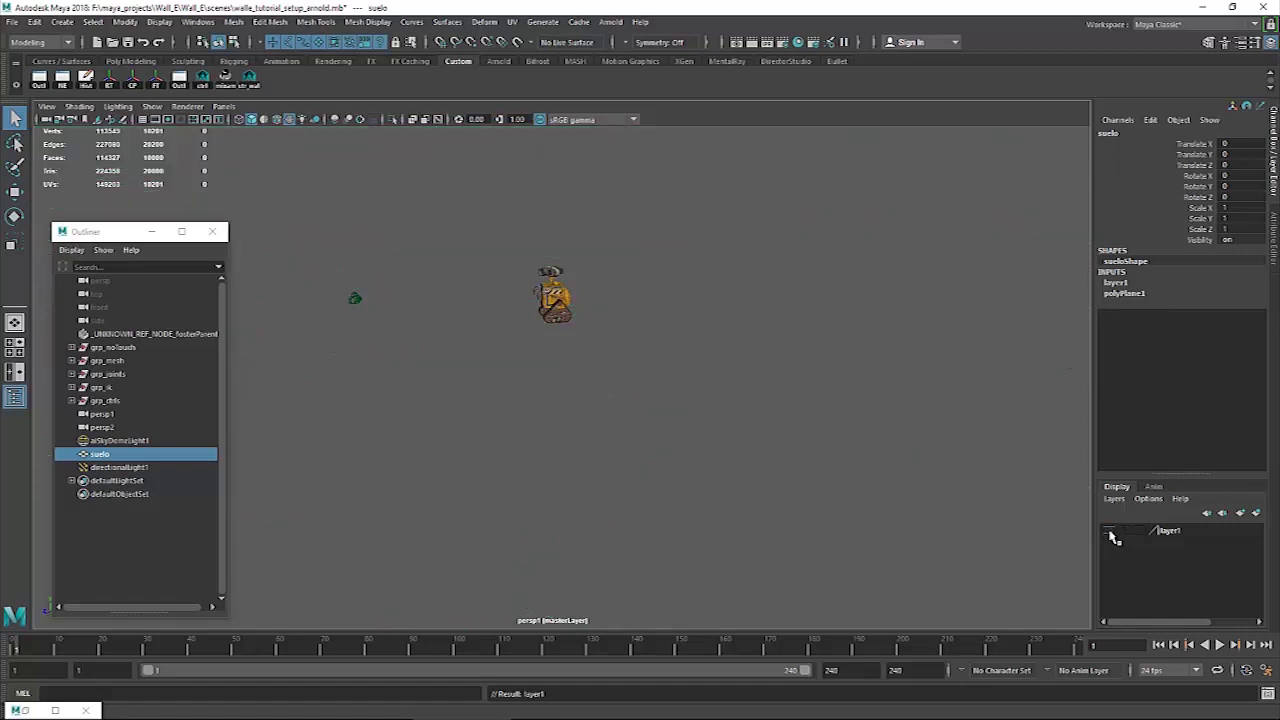
pyautogui.click(648, 351)
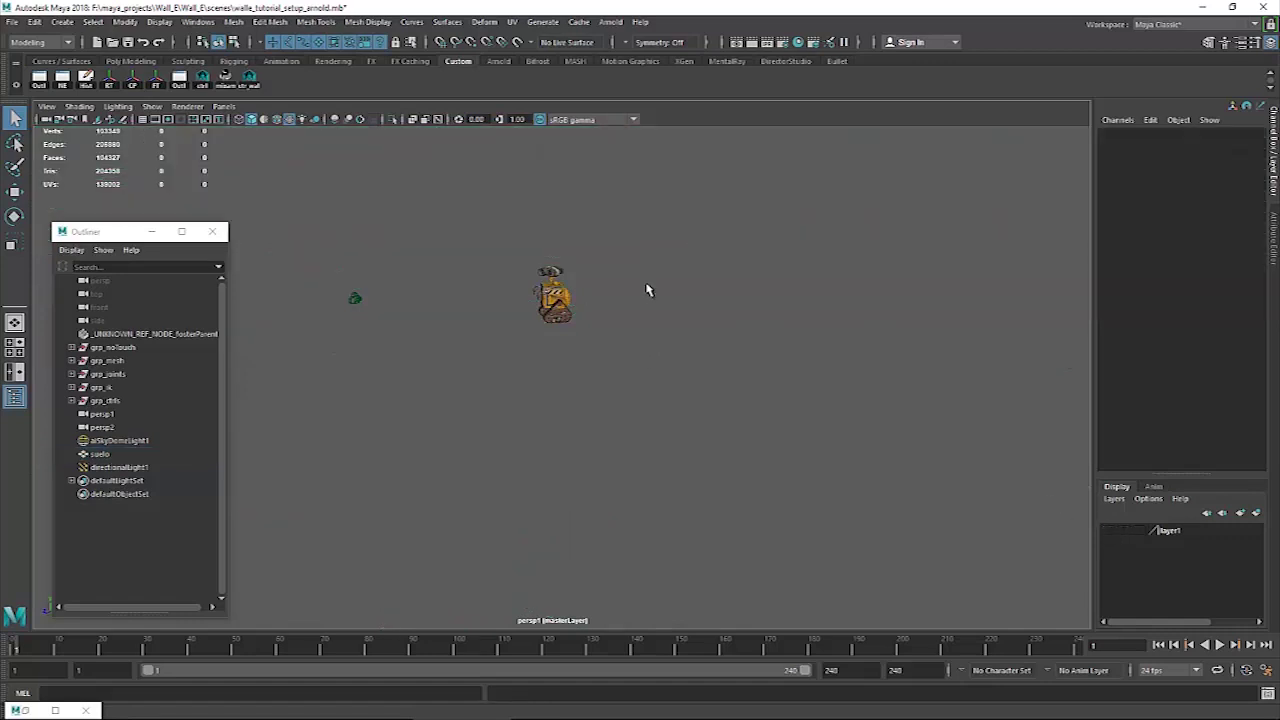
# Hide cameras in the persp1 viewport so only the robot is displayed.
pyautogui.keyDown('alt'); pyautogui.moveTo(648, 288); pyautogui.dragTo(709, 320, button='middle'); pyautogui.keyUp('alt')
pyautogui.keyDown('alt'); pyautogui.moveTo(617, 343); pyautogui.dragTo(818, 343, button='right'); pyautogui.keyUp('alt')
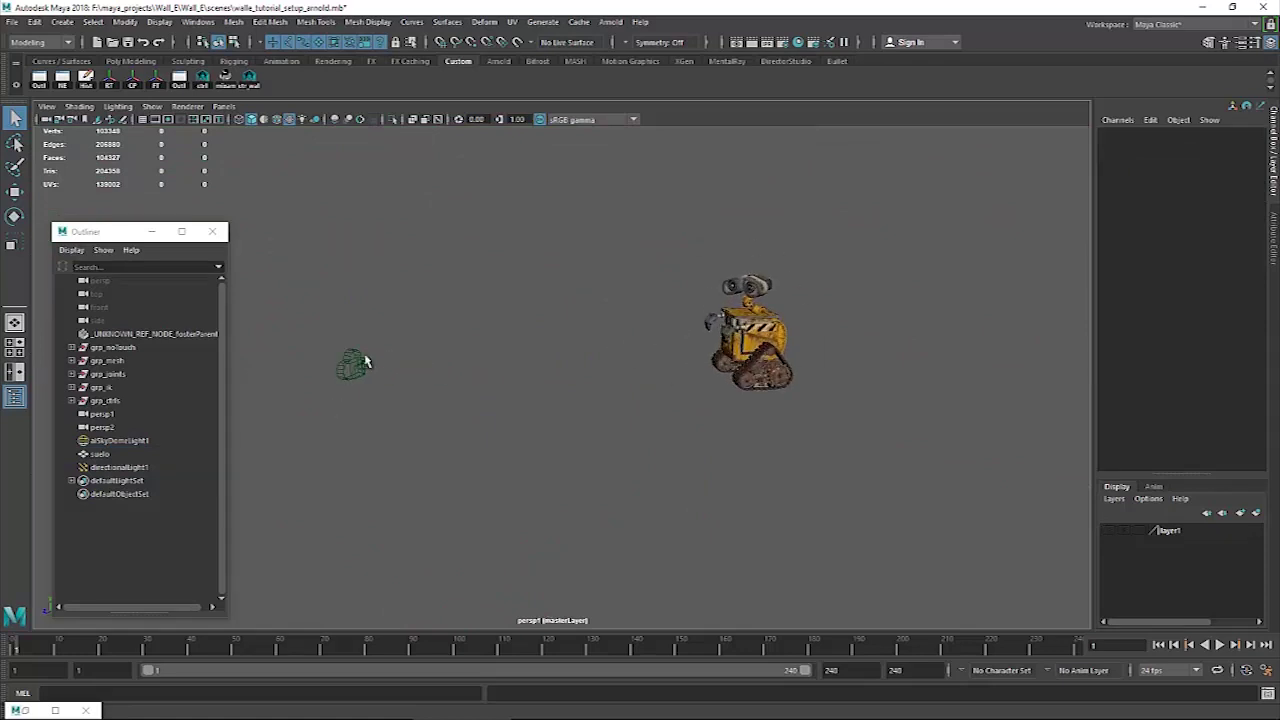
pyautogui.click(152, 106)
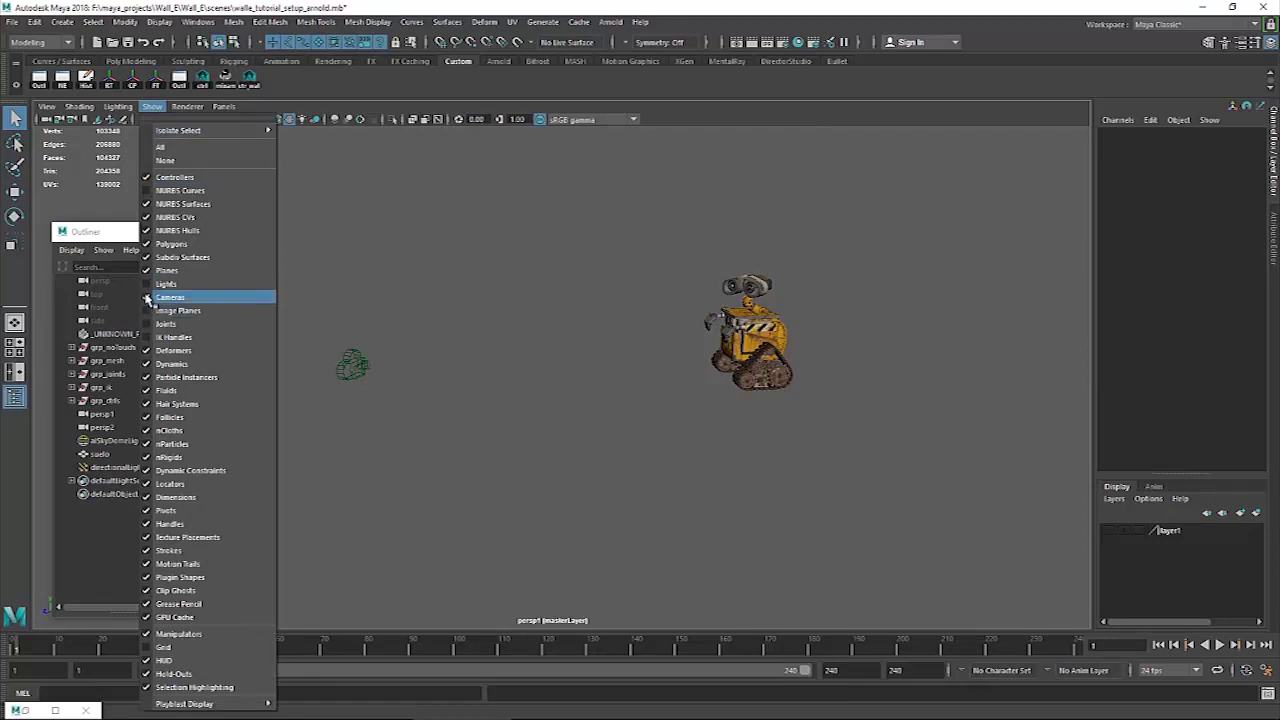
pyautogui.click(148, 299)
# Select all of the robot's geometry in the persp1 viewport.
pyautogui.keyDown('alt'); pyautogui.moveTo(667, 318); pyautogui.dragTo(583, 407); pyautogui.keyUp('alt')
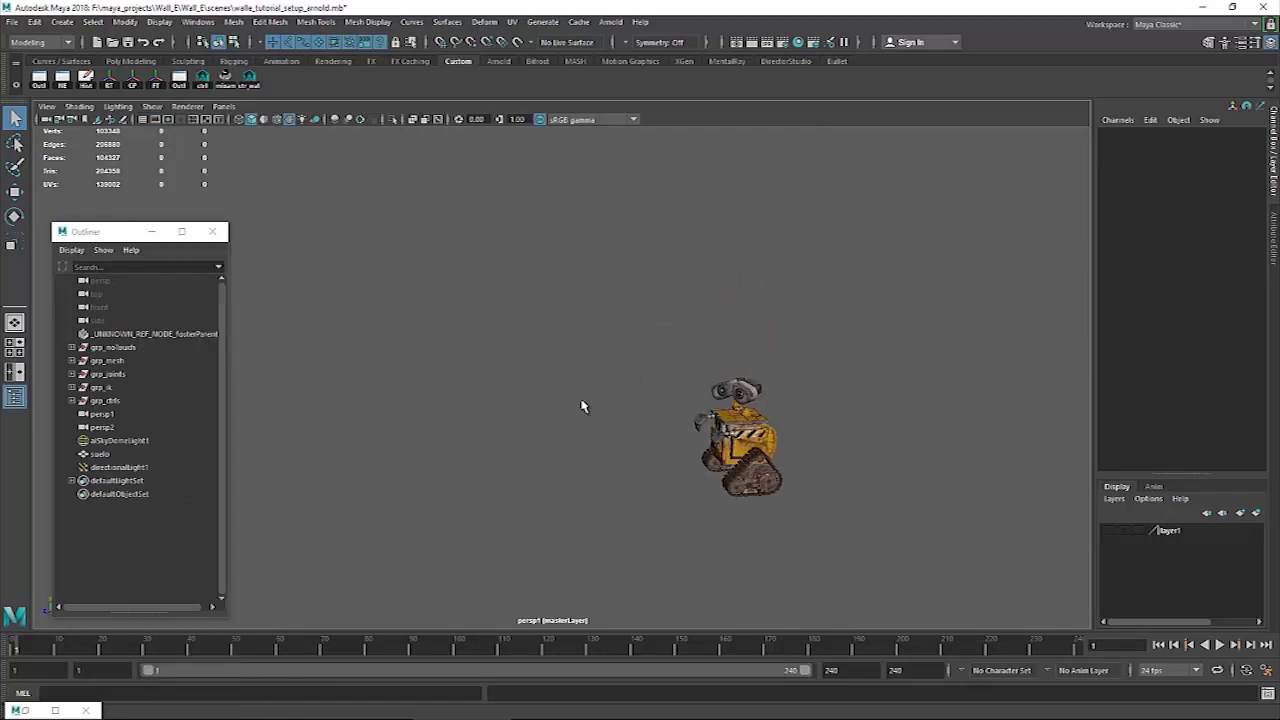
pyautogui.keyDown('alt'); pyautogui.moveTo(682, 459); pyautogui.dragTo(773, 420); pyautogui.keyUp('alt')
pyautogui.click(764, 372)
pyautogui.press('f')
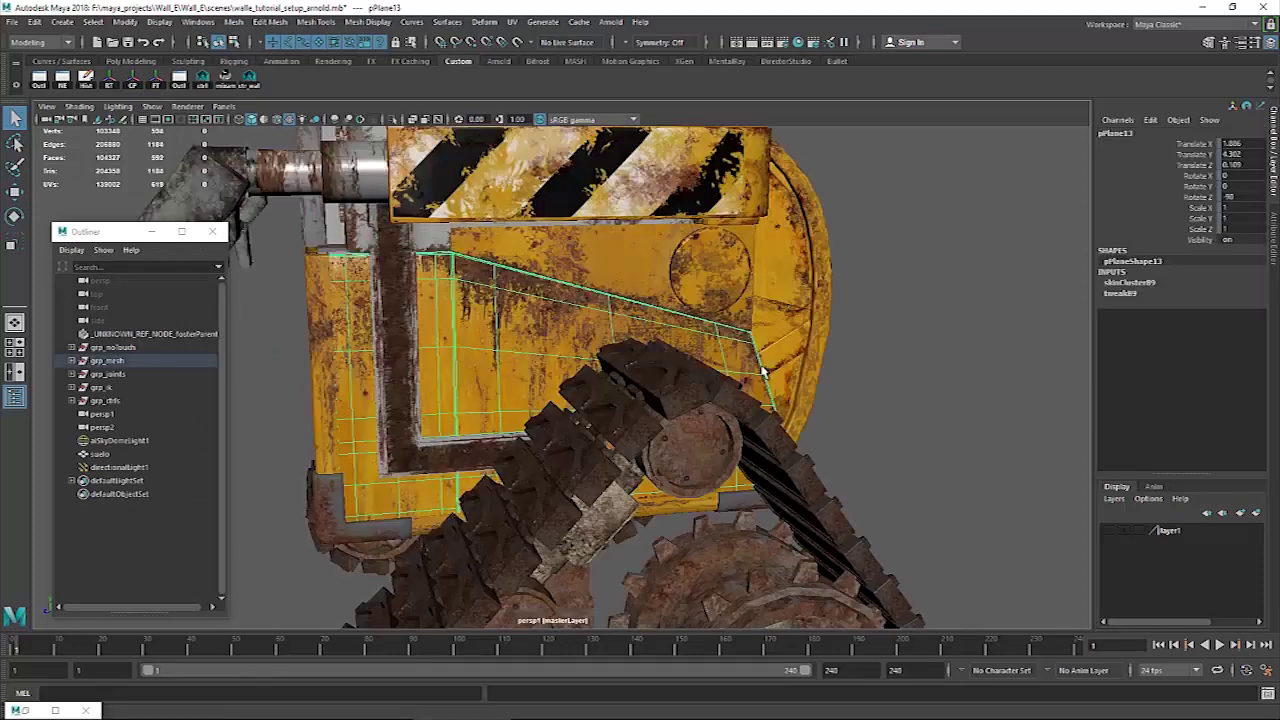
pyautogui.keyDown('alt'); pyautogui.moveTo(911, 386); pyautogui.dragTo(565, 400, button='right'); pyautogui.keyUp('alt')
pyautogui.keyDown('alt'); pyautogui.moveTo(784, 428); pyautogui.dragTo(542, 417, button='right'); pyautogui.keyUp('alt')
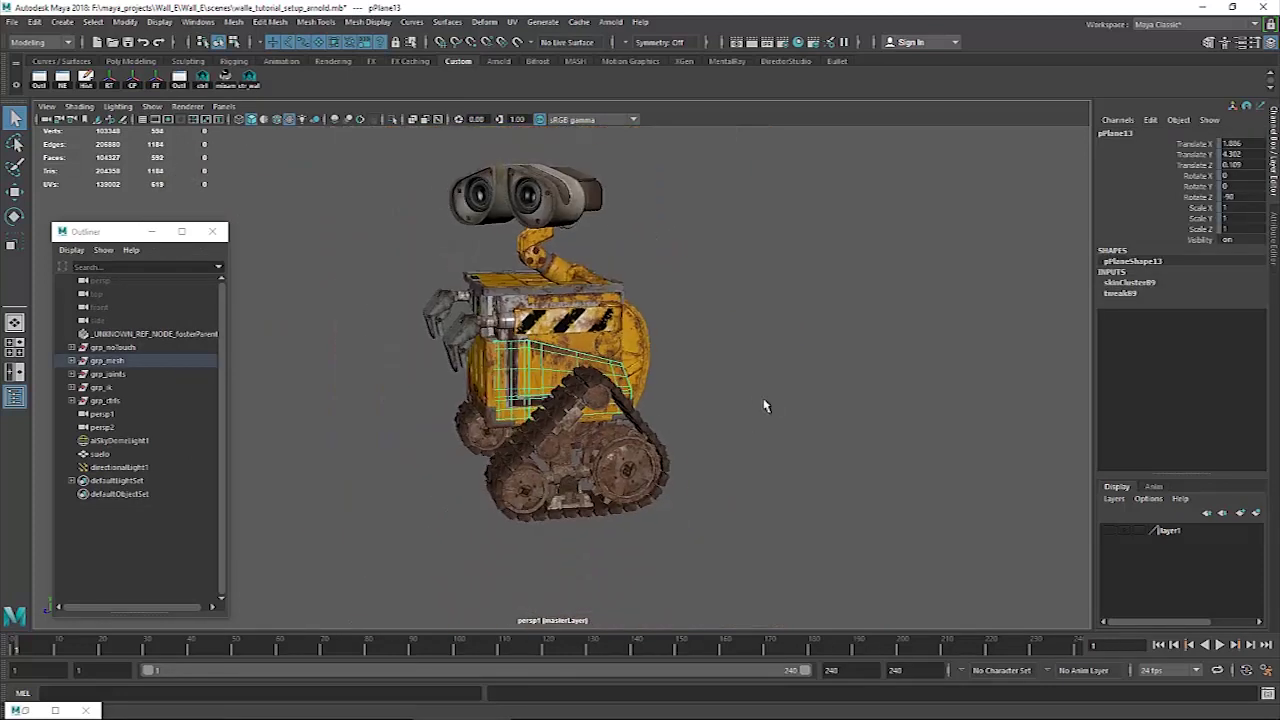
pyautogui.click(740, 388)
pyautogui.keyDown('alt'); pyautogui.moveTo(628, 436); pyautogui.dragTo(790, 363); pyautogui.keyUp('alt')
pyautogui.keyDown('alt'); pyautogui.moveTo(877, 374); pyautogui.dragTo(698, 370, button='right'); pyautogui.keyUp('alt')
pyautogui.keyDown('alt'); pyautogui.moveTo(750, 362); pyautogui.dragTo(762, 372, button='middle'); pyautogui.keyUp('alt')
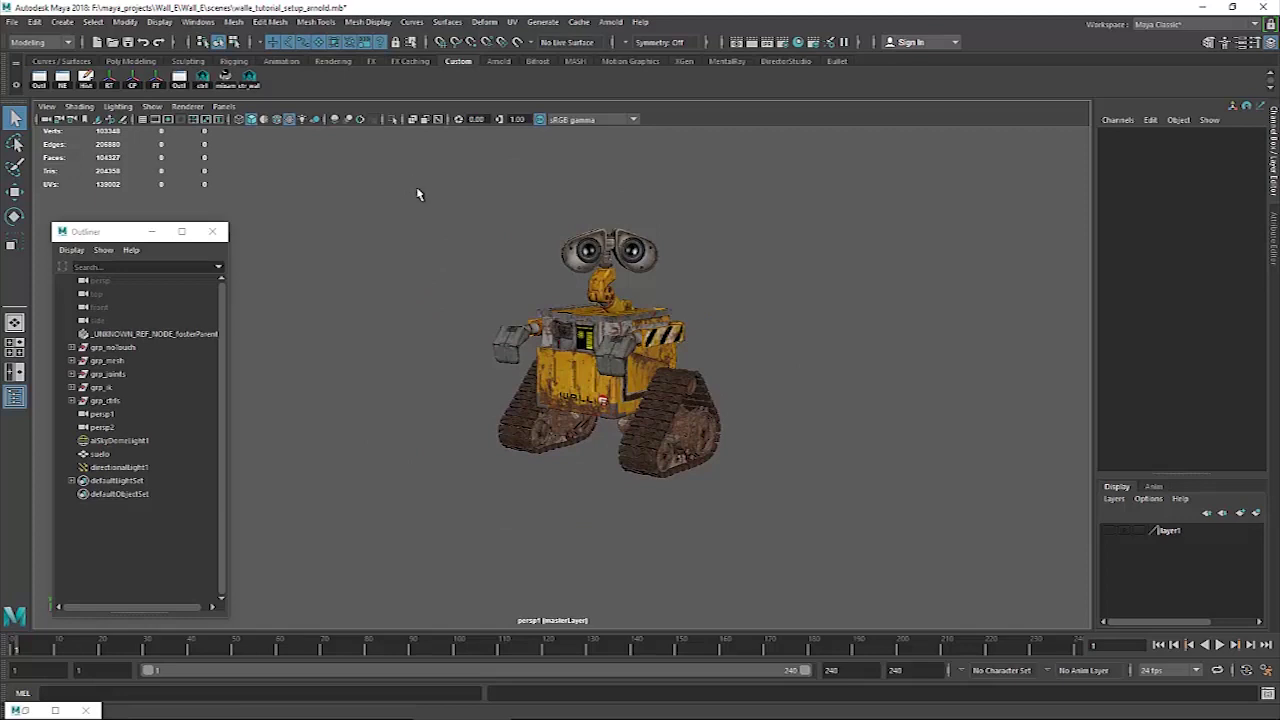
pyautogui.moveTo(395, 169); pyautogui.dragTo(838, 570)
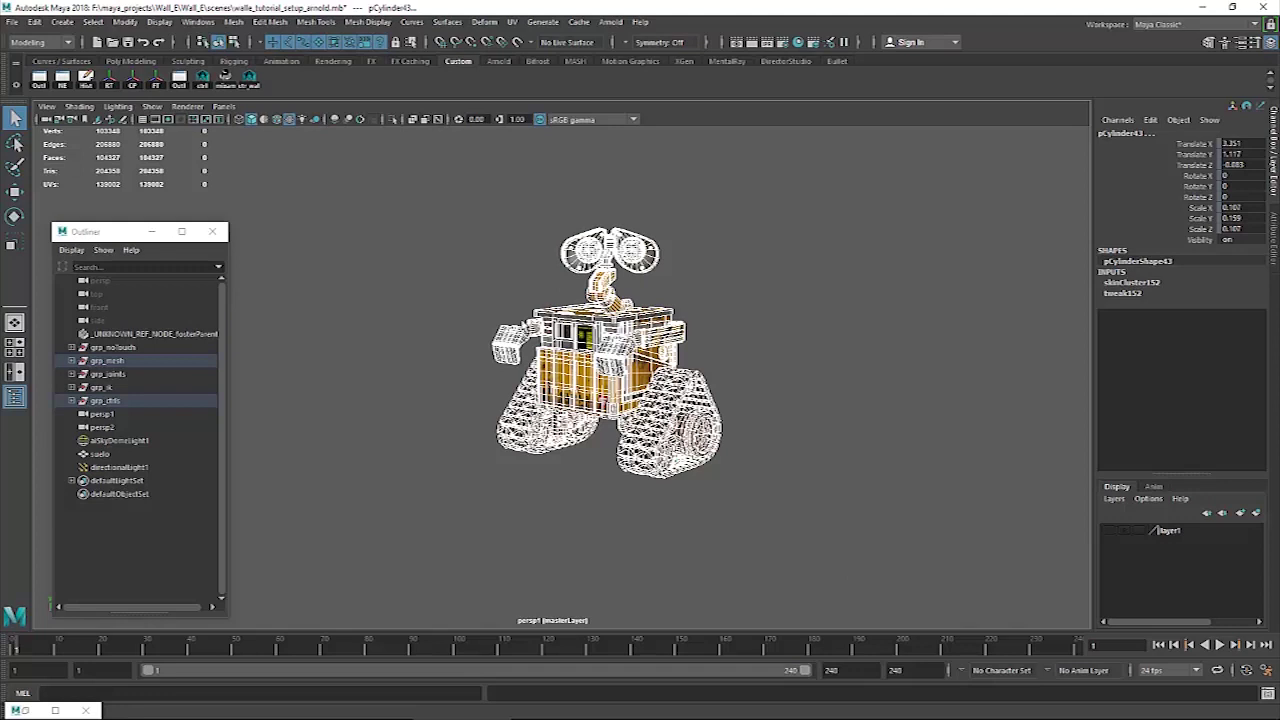
# Add the selected objects inside grp_mesh to the walle collection of the capa_walle render layer.
pyautogui.click(71, 360)
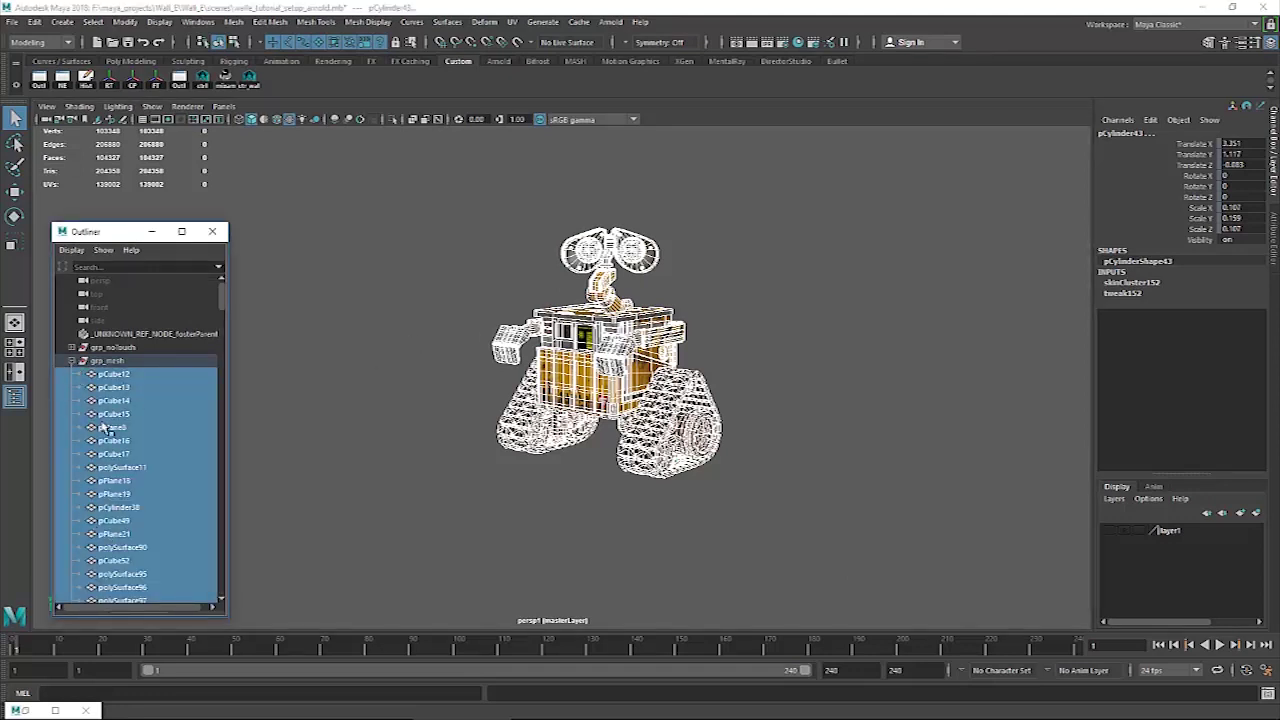
pyautogui.click(72, 361)
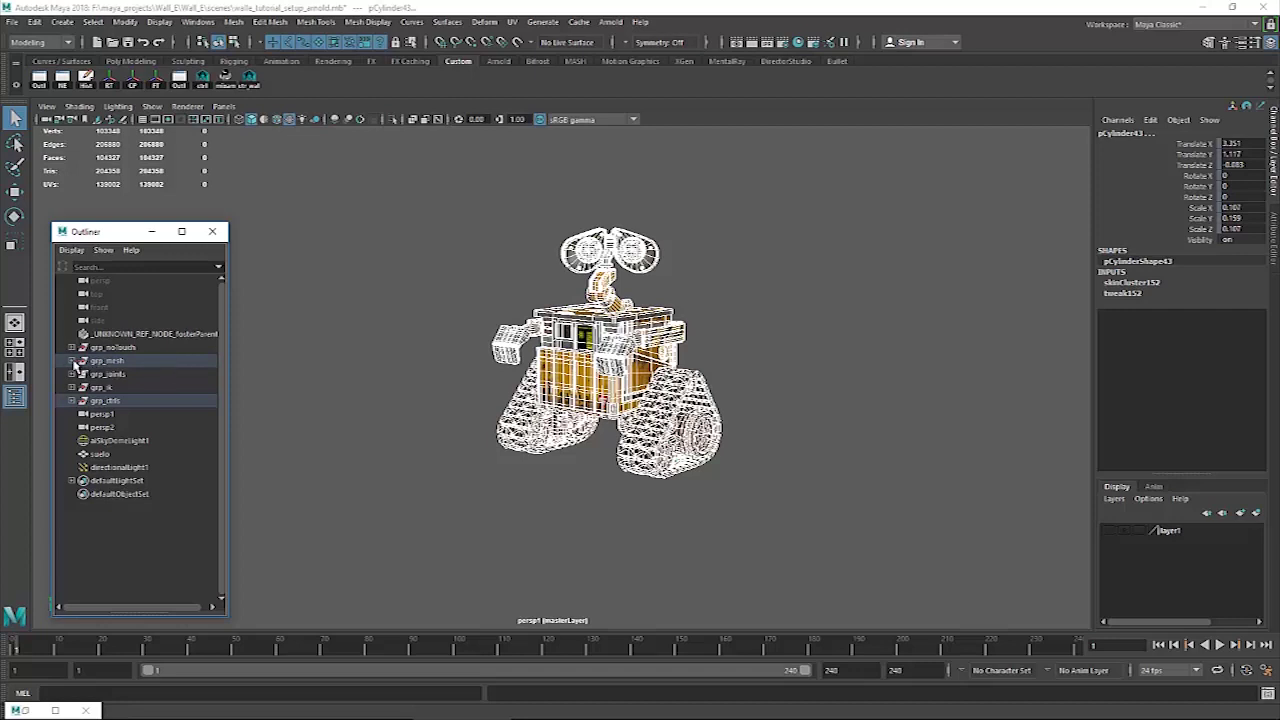
pyautogui.click(71, 400)
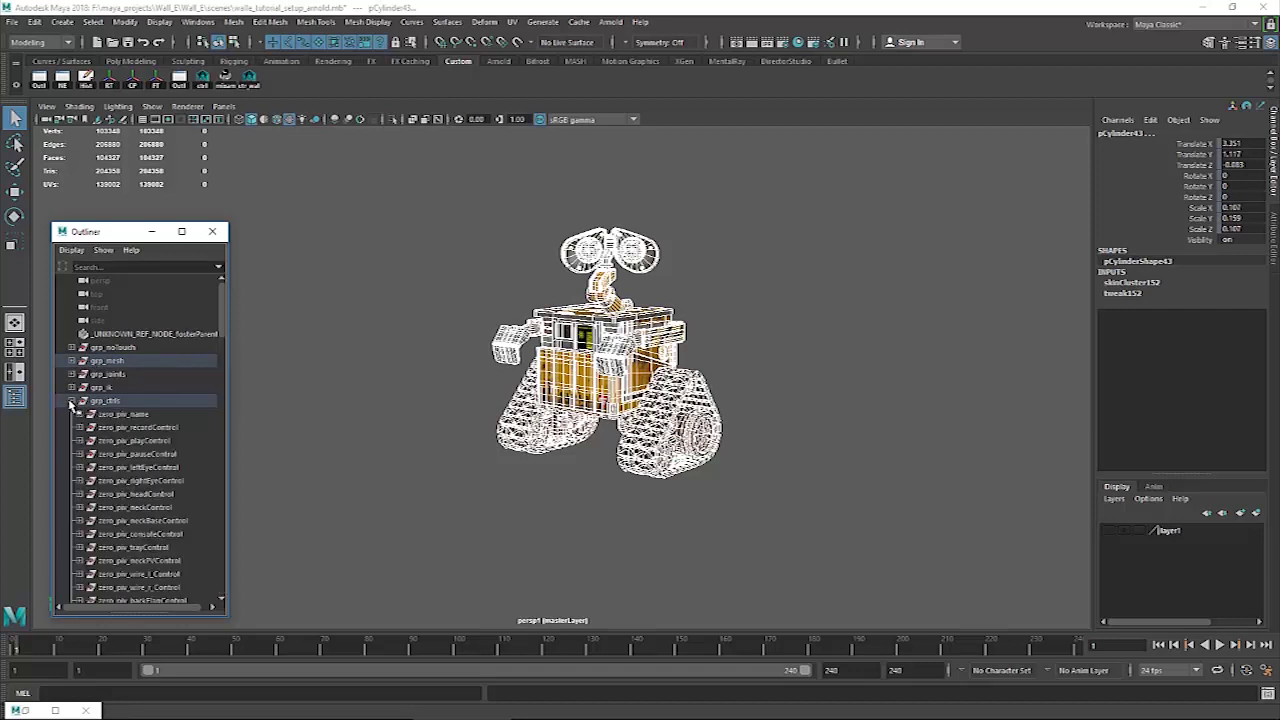
pyautogui.click(71, 401)
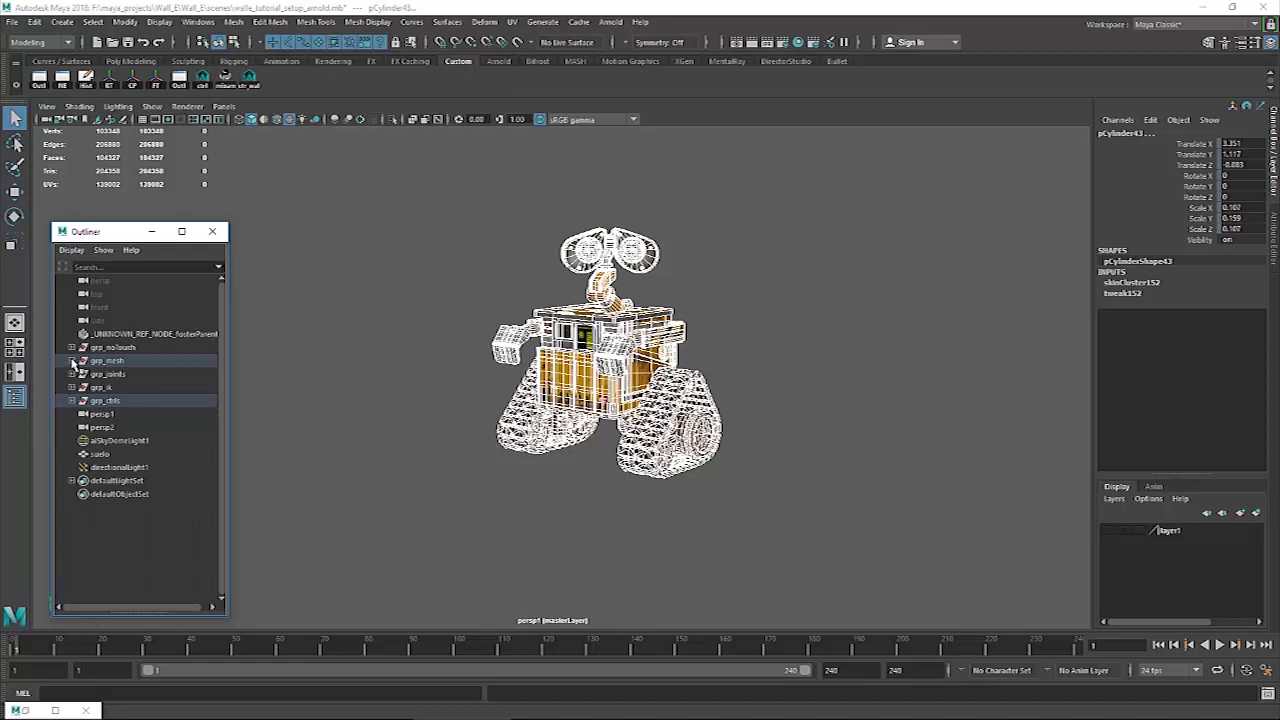
pyautogui.click(72, 360)
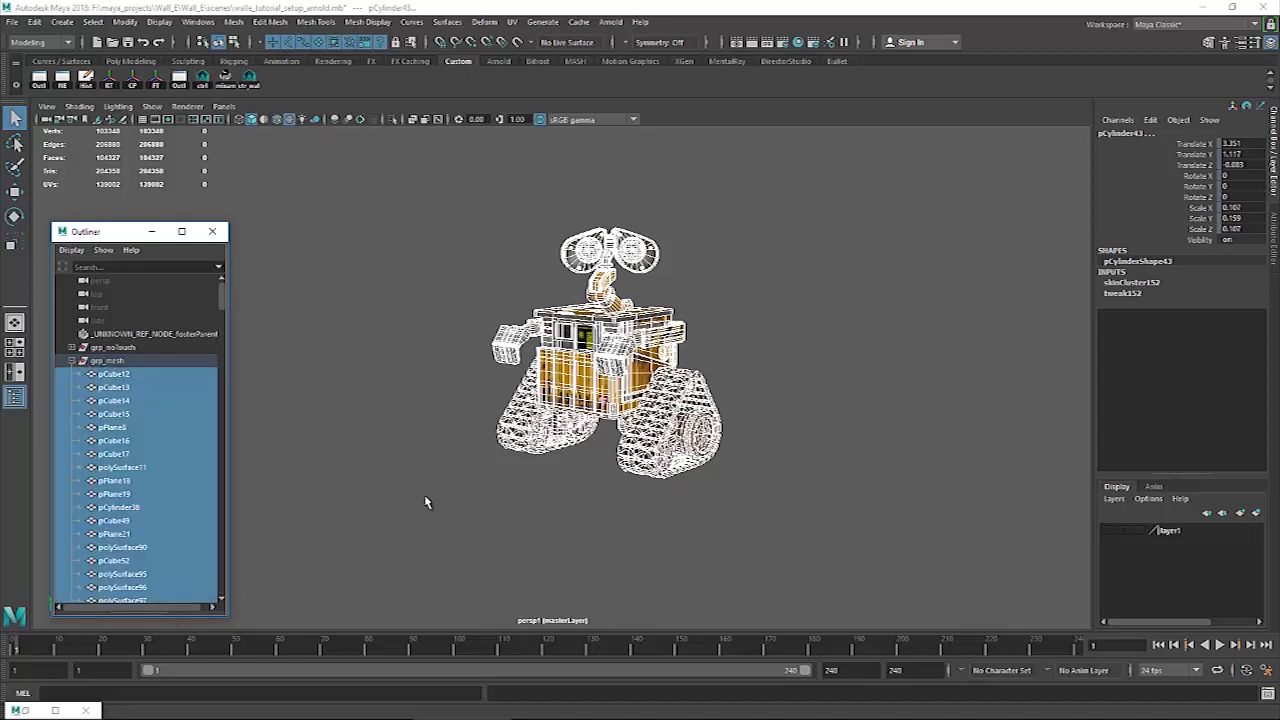
pyautogui.click(29, 711)
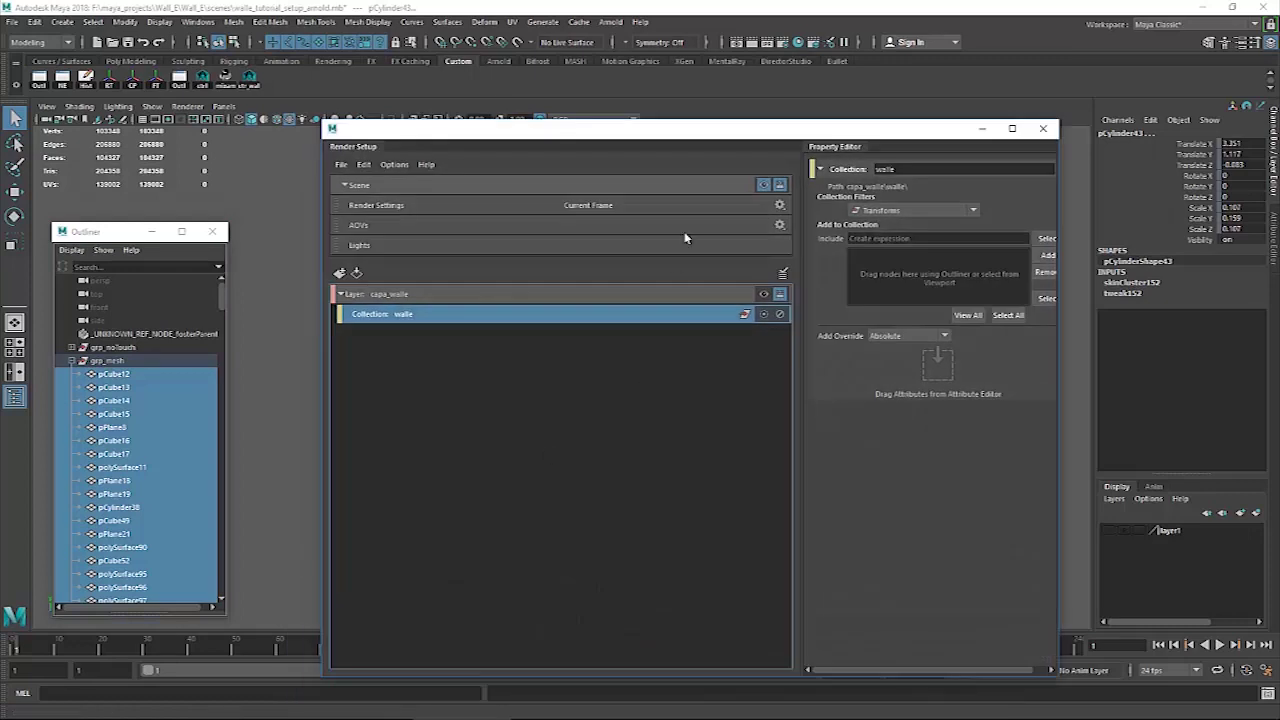
pyautogui.moveTo(616, 134); pyautogui.dragTo(600, 98)
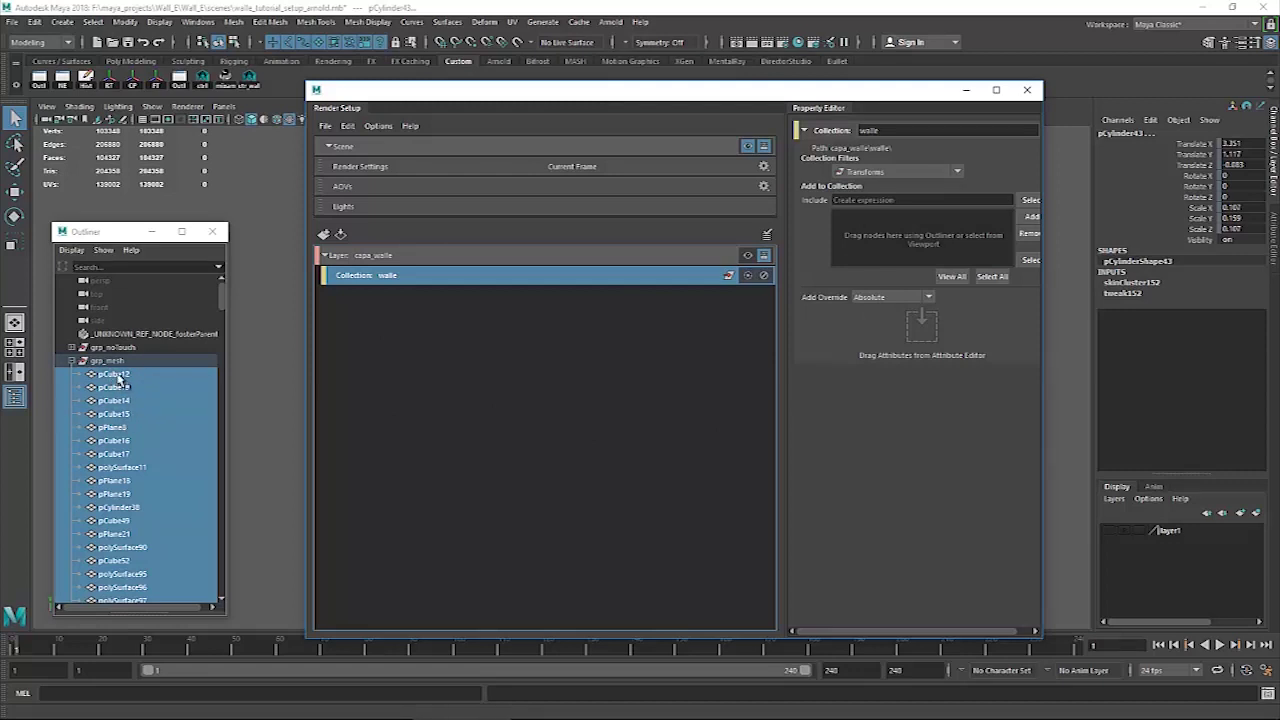
pyautogui.moveTo(118, 377); pyautogui.dragTo(893, 230)
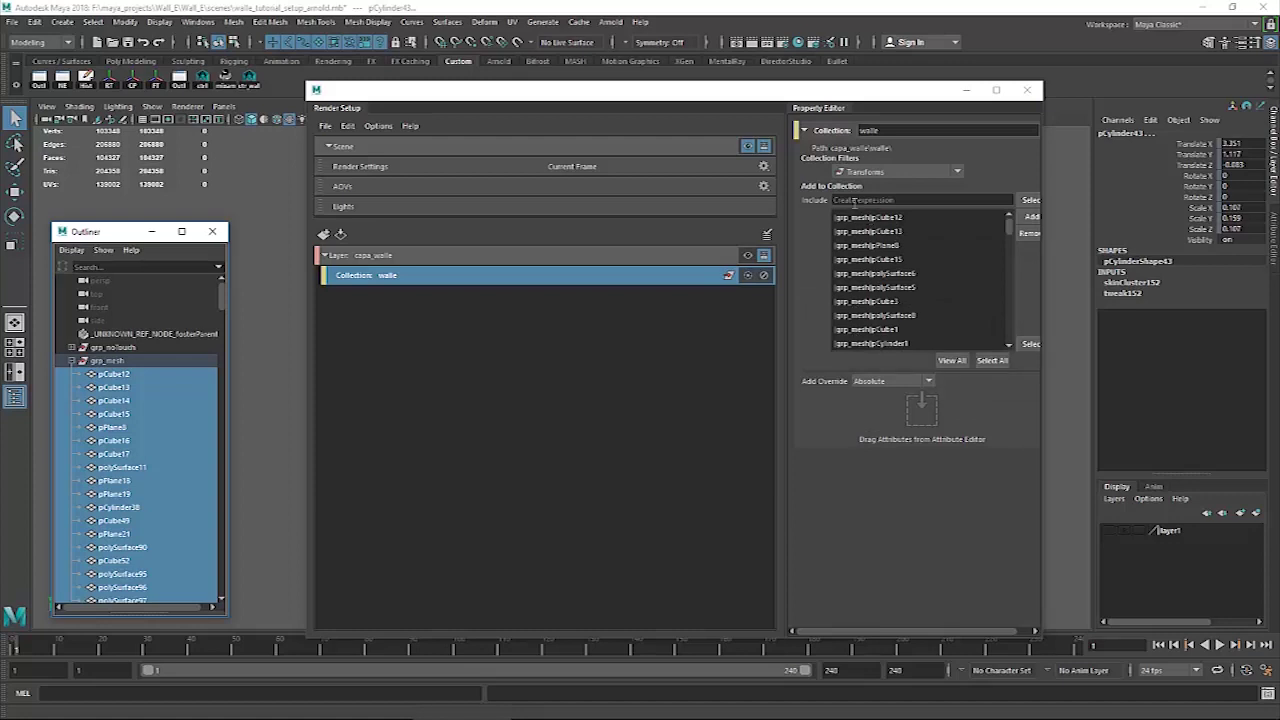
pyautogui.moveTo(704, 96); pyautogui.dragTo(931, 114)
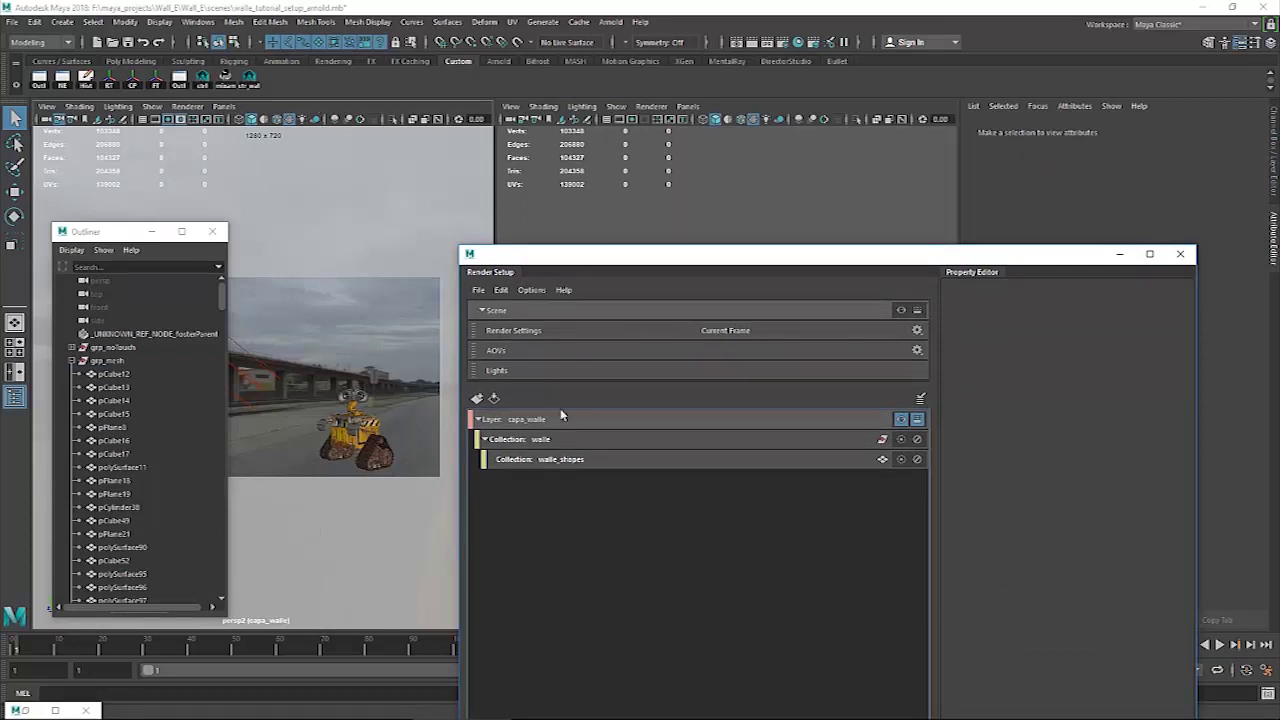
# Select the persp2 camera and display the attributes of its image plane, imagePlaneShape1.
pyautogui.click(281, 107)
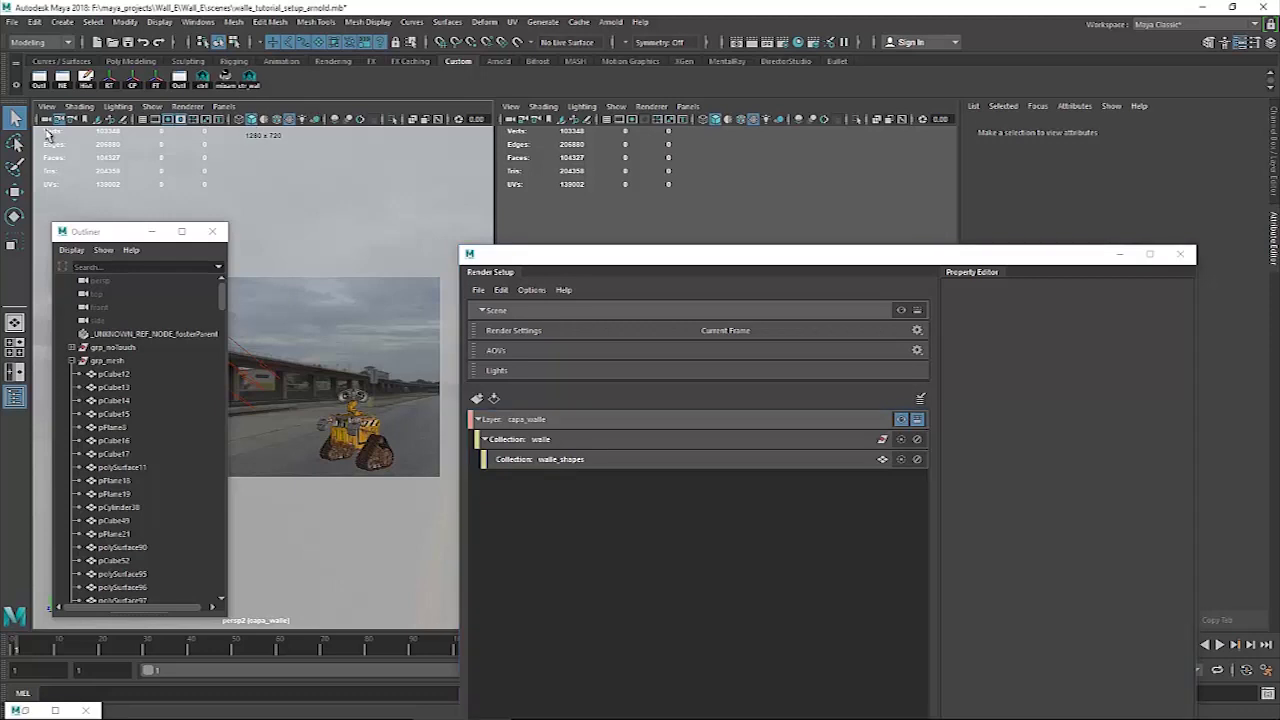
pyautogui.click(47, 121)
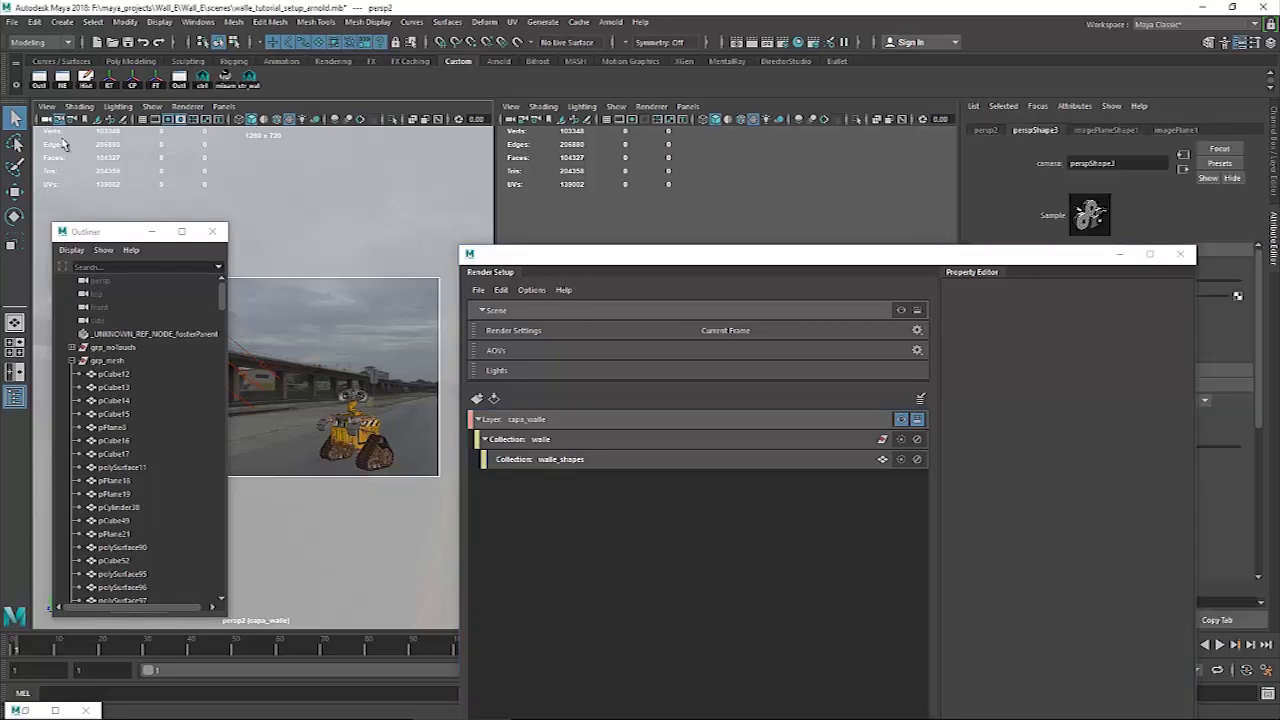
pyautogui.moveTo(794, 254); pyautogui.dragTo(492, 521)
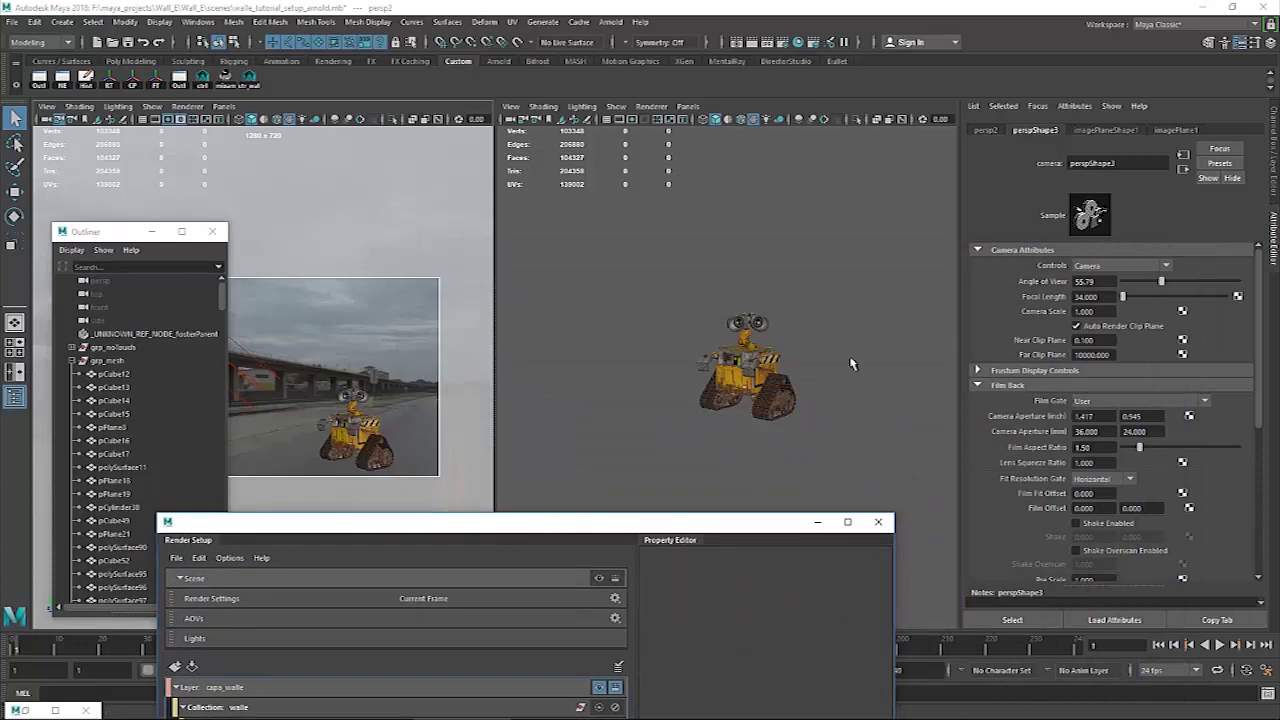
pyautogui.click(1107, 130)
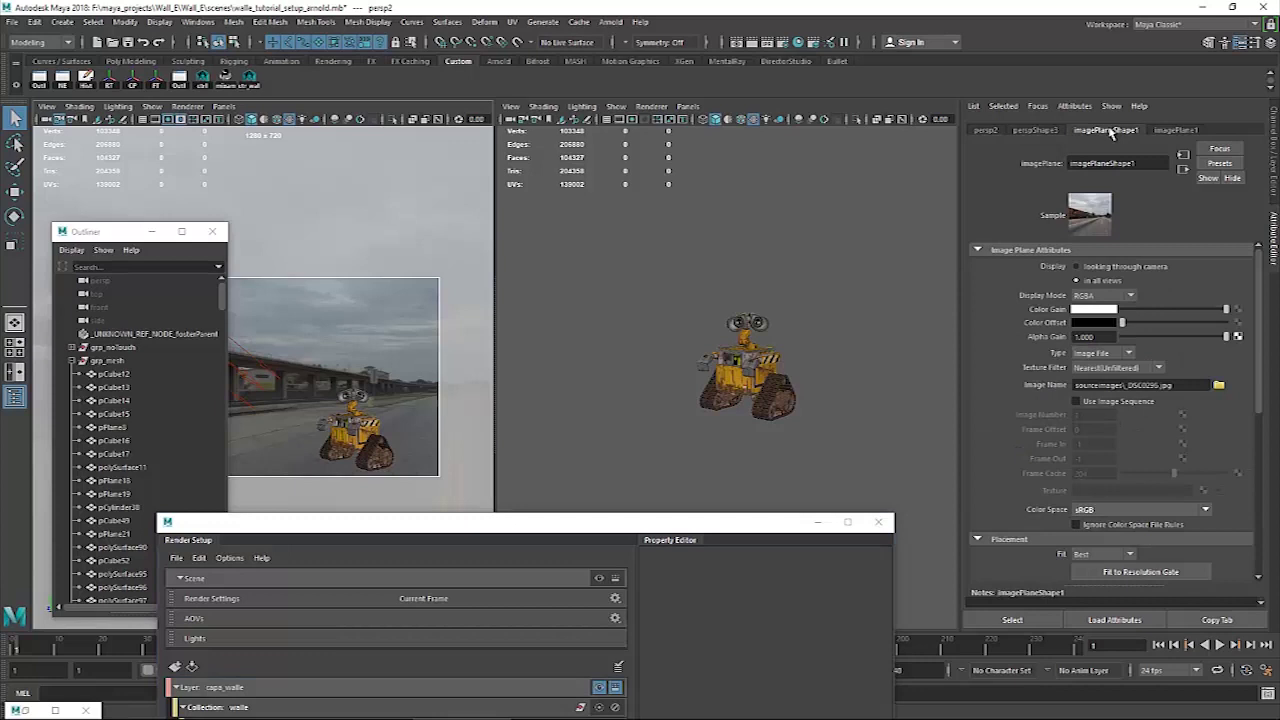
# Create an absolute override for the image plane's Display Mode on the visible capa_walle layer and set it to None.
pyautogui.moveTo(724, 530); pyautogui.dragTo(776, 168)
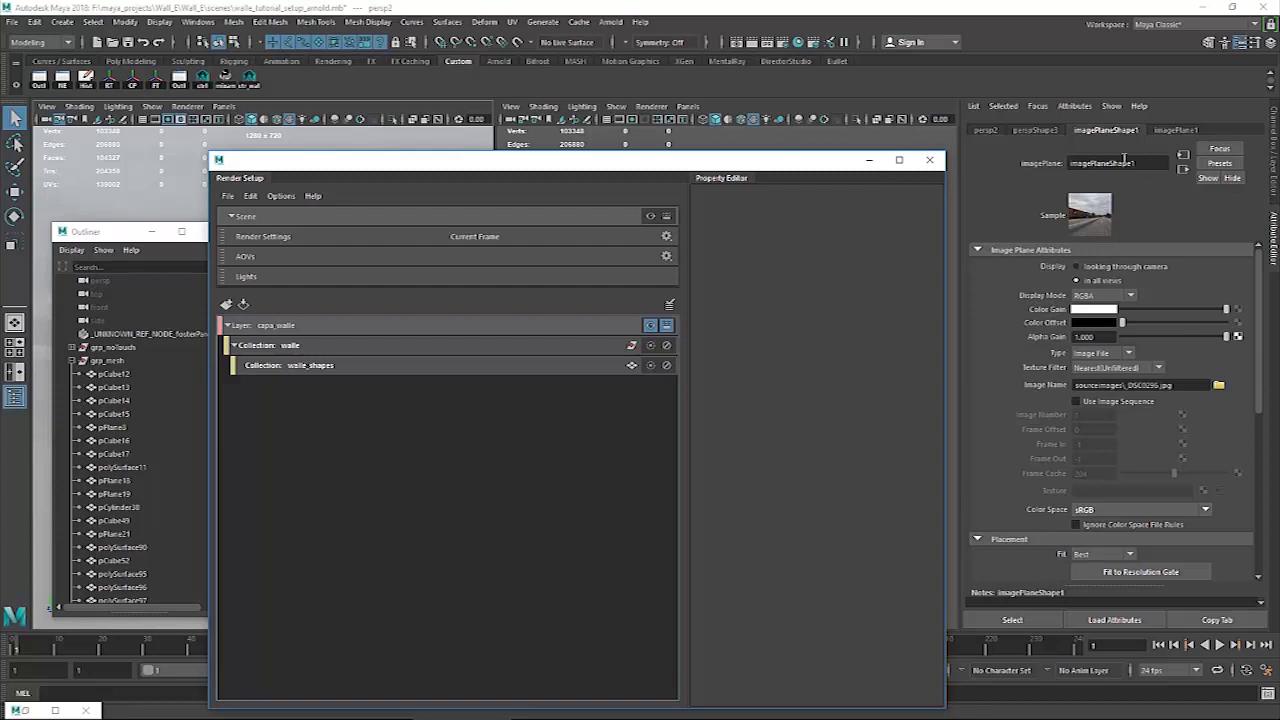
pyautogui.rightClick(1040, 300)
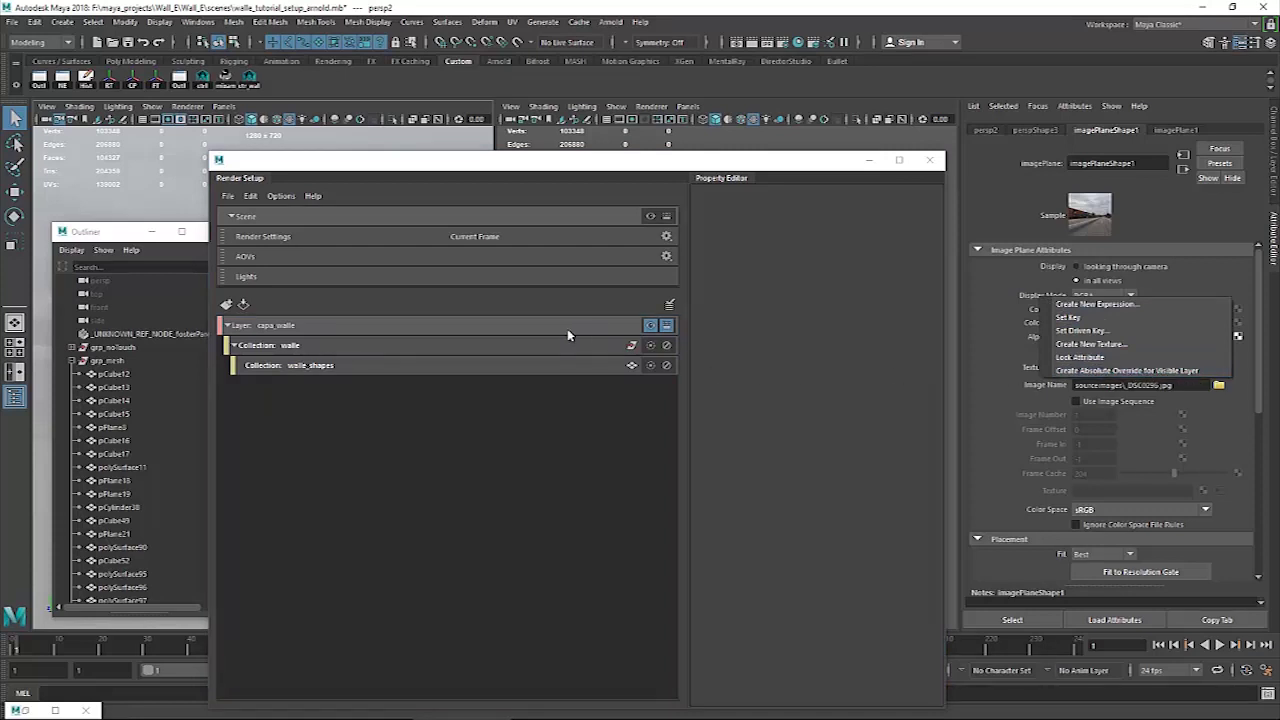
pyautogui.click(1135, 371)
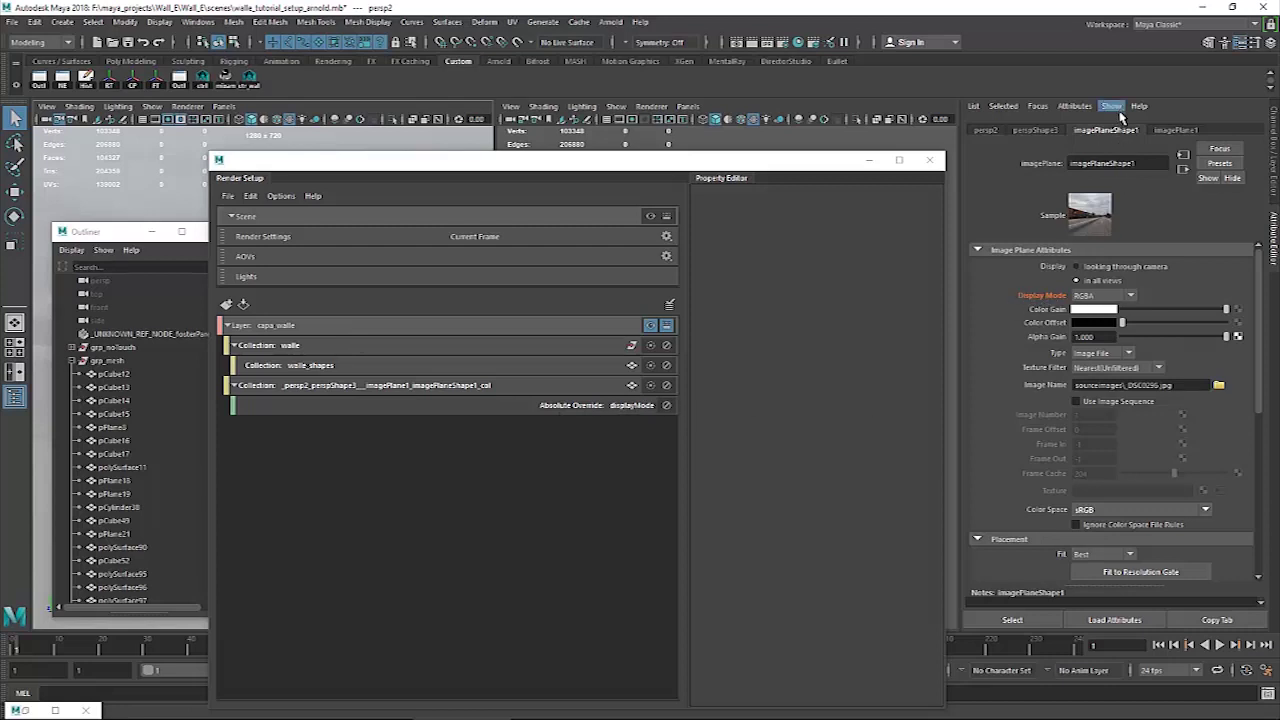
pyautogui.click(593, 406)
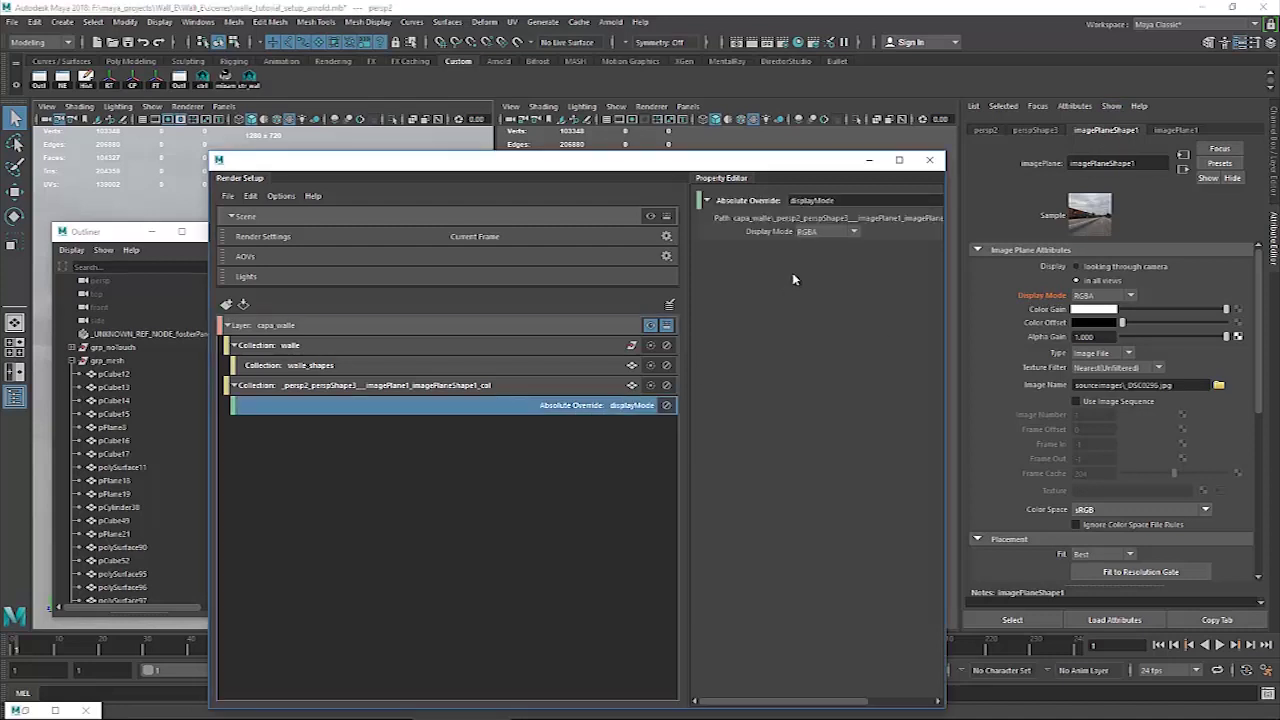
pyautogui.click(853, 233)
pyautogui.click(840, 250)
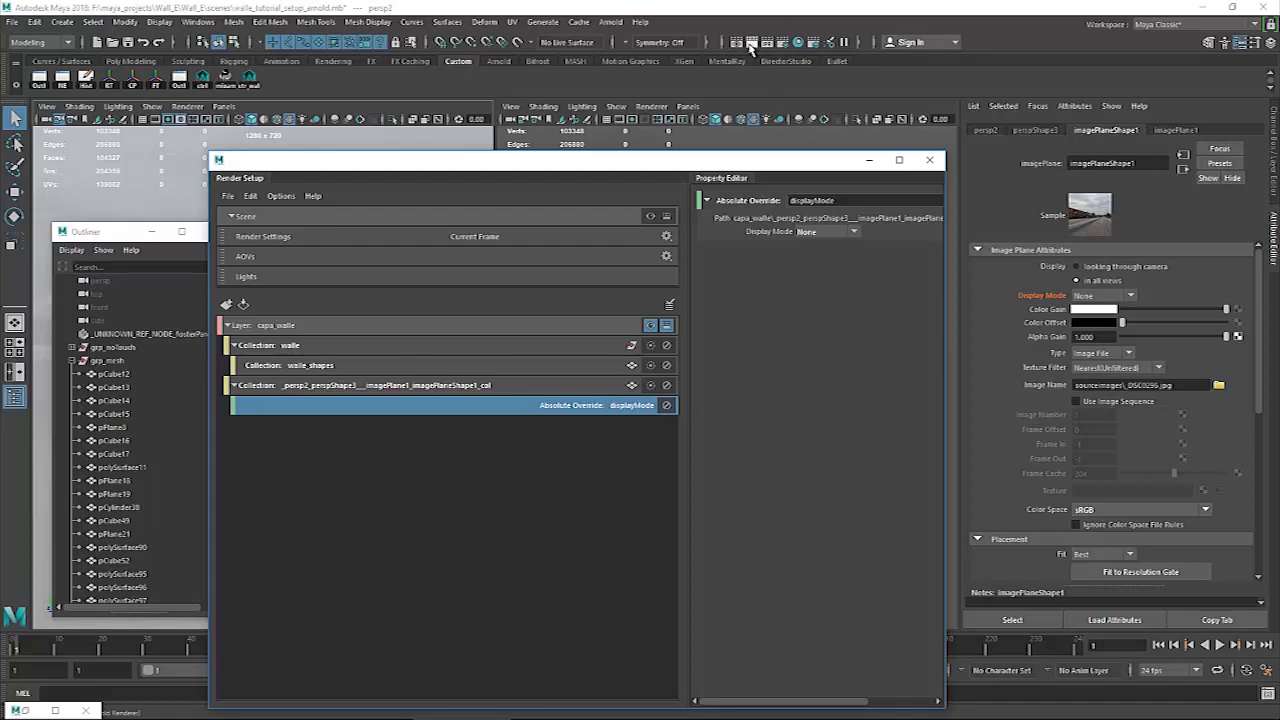
# Render the capa_walle layer through the persp2 camera with the Arnold Renderer.
pyautogui.moveTo(651, 174); pyautogui.dragTo(915, 182)
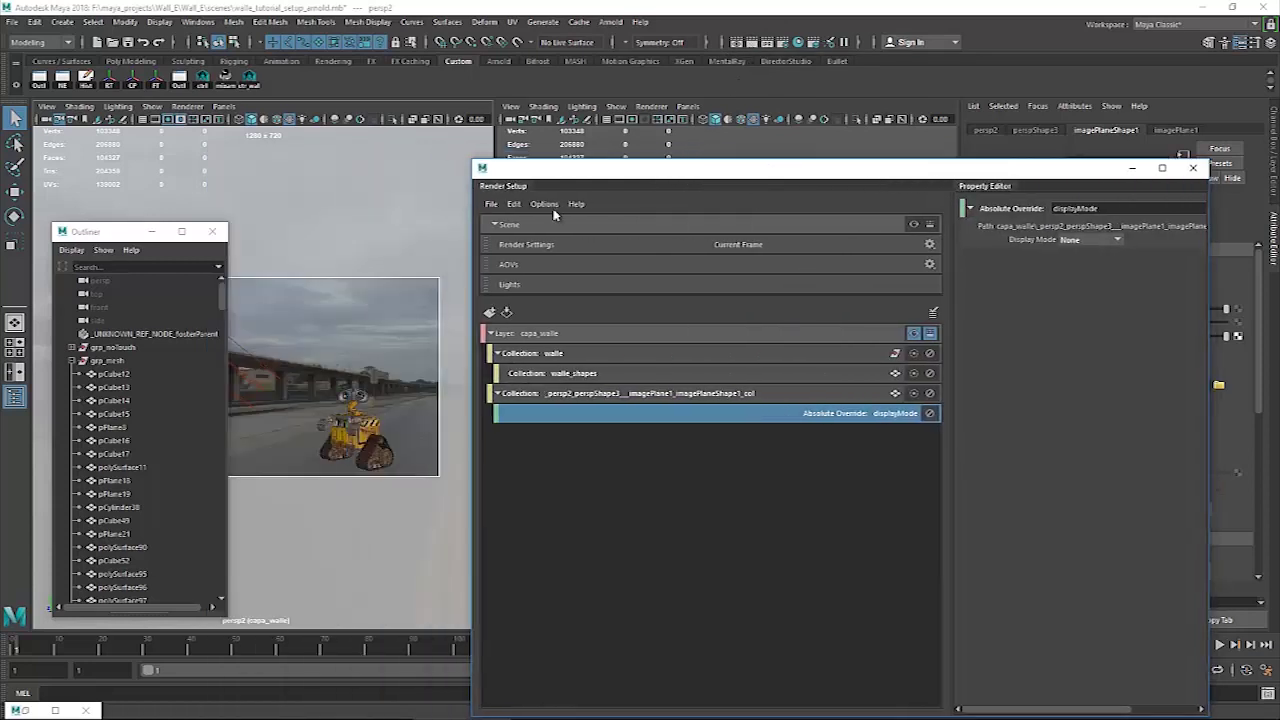
pyautogui.click(570, 357)
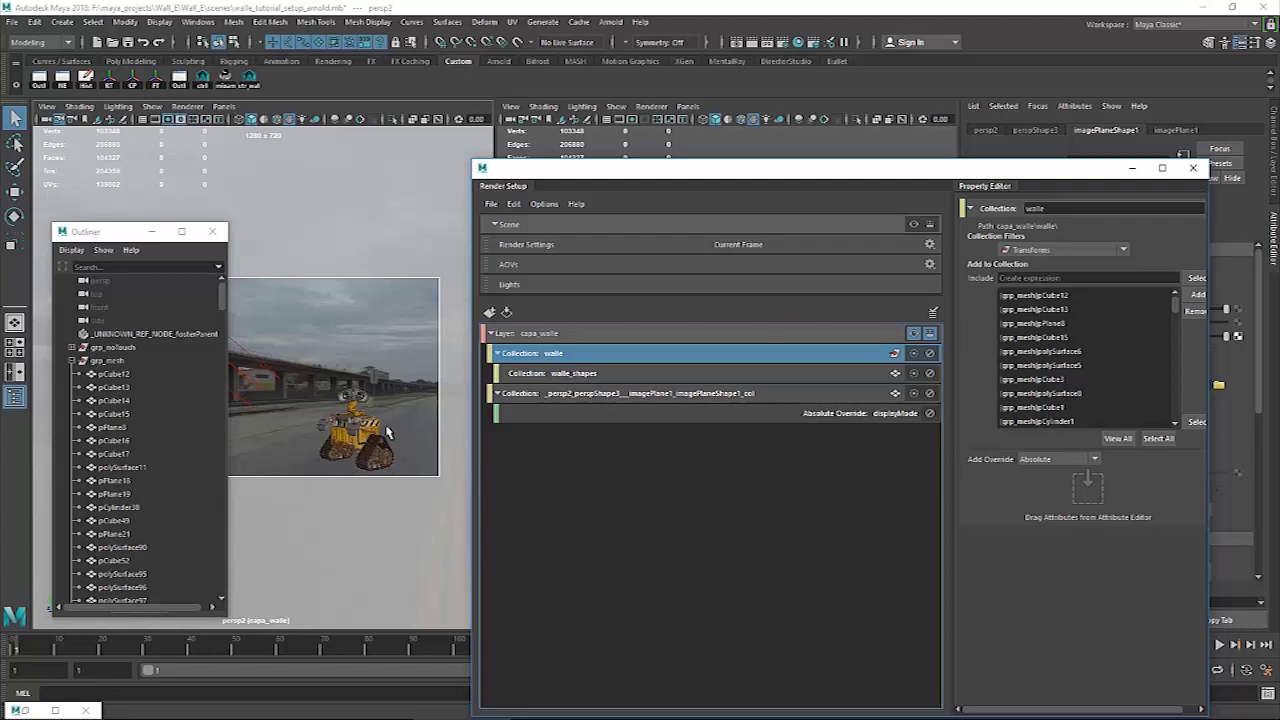
pyautogui.click(746, 337)
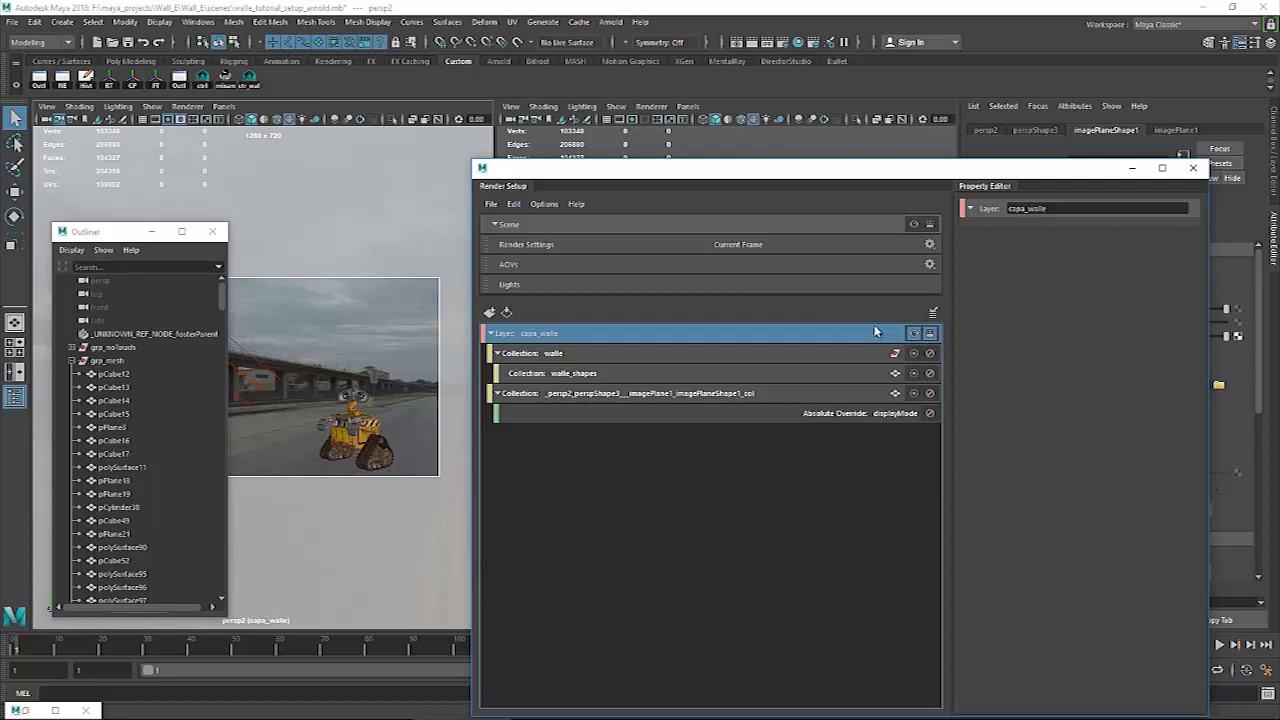
pyautogui.moveTo(915, 172); pyautogui.dragTo(665, 446)
pyautogui.click(751, 45)
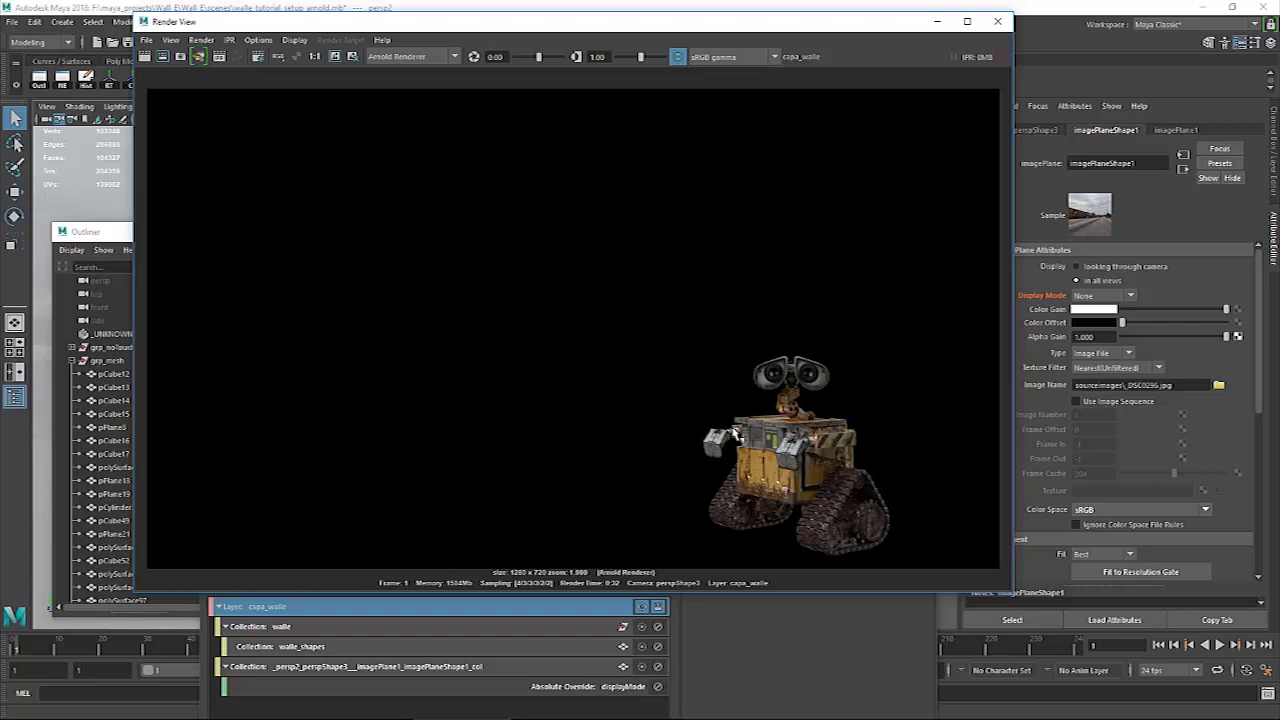
# Examine the render's alpha channel, restoring the colour display before minimizing the Render View.
pyautogui.click(295, 58)
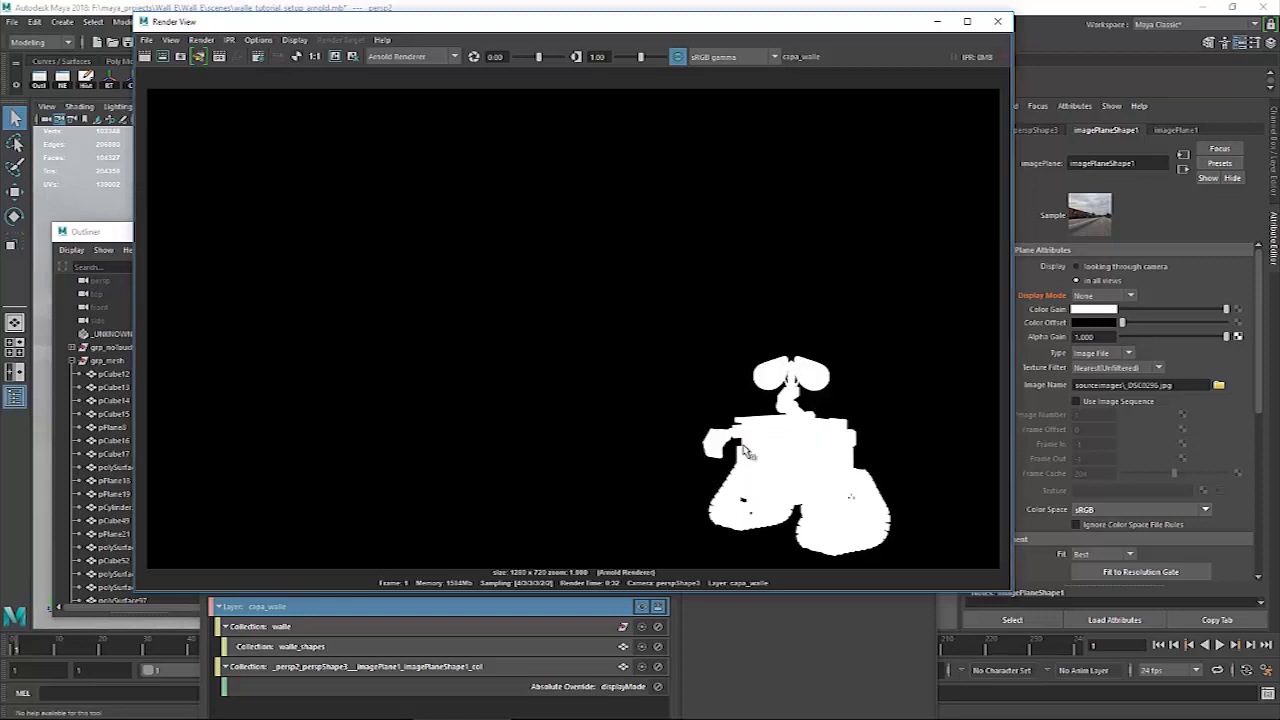
pyautogui.click(279, 57)
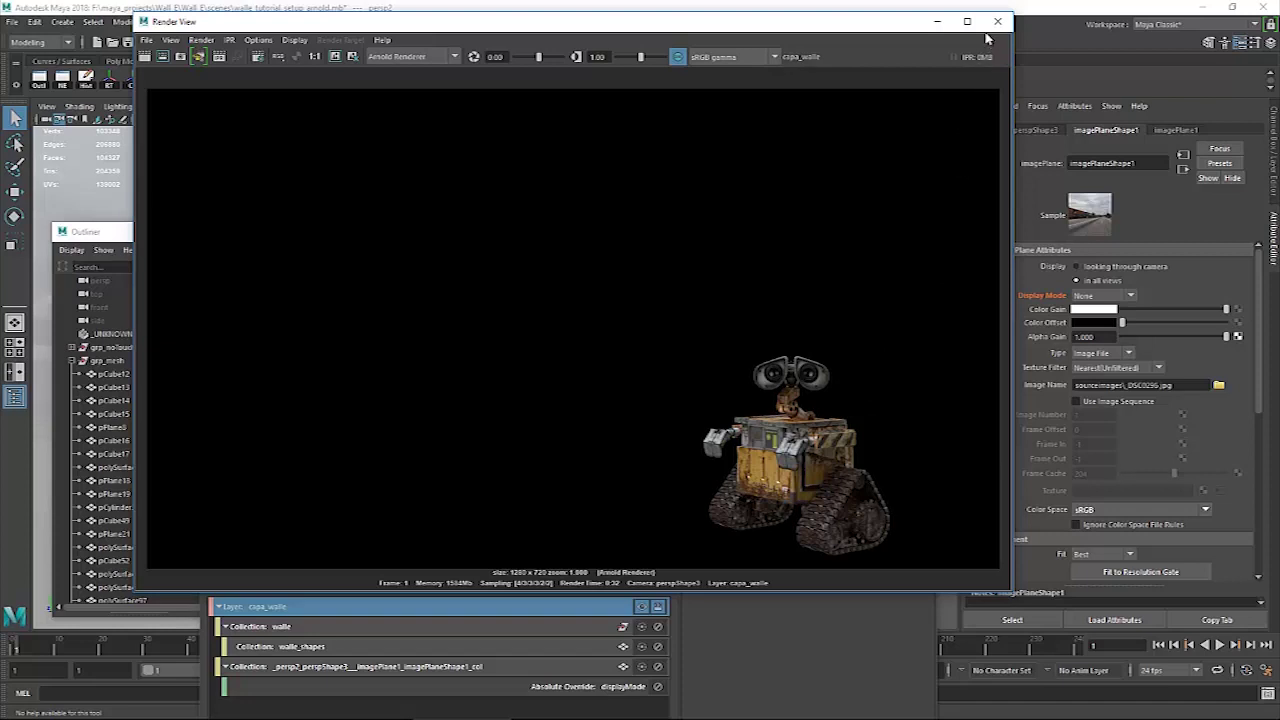
pyautogui.click(937, 21)
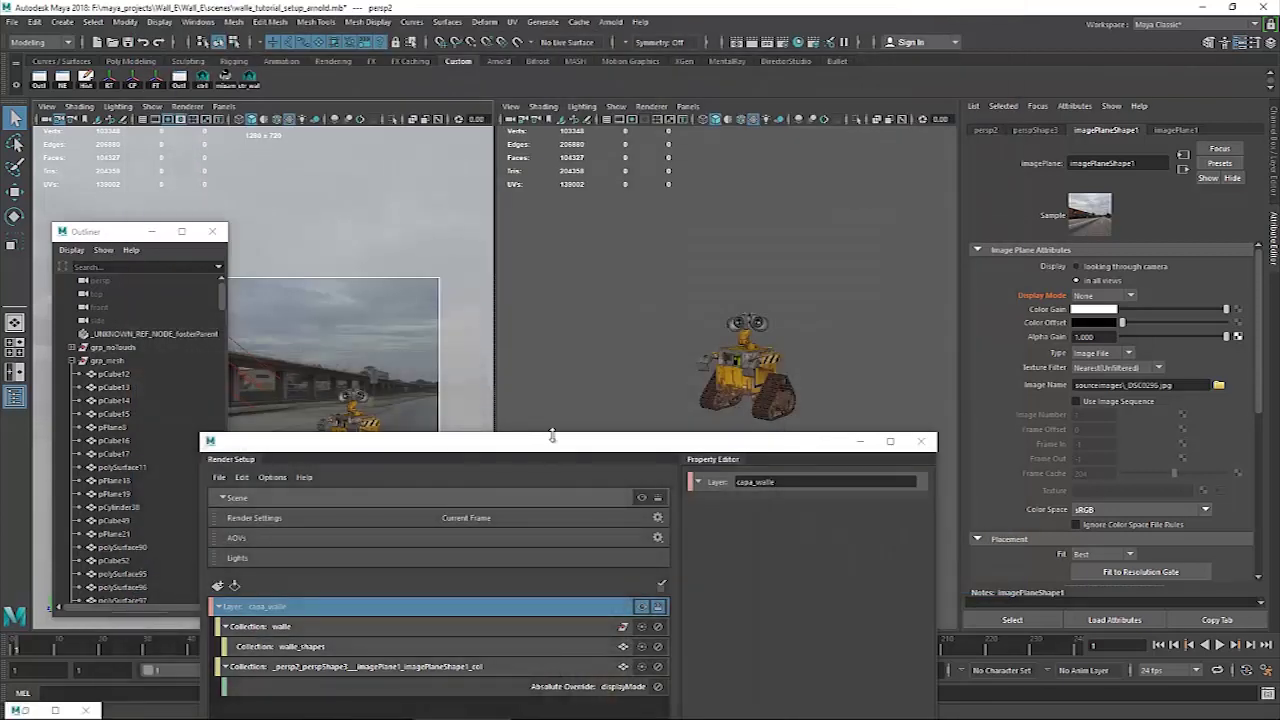
# Collapse the capa_walle layer and create a new render layer named sombras.
pyautogui.moveTo(553, 443); pyautogui.dragTo(678, 136)
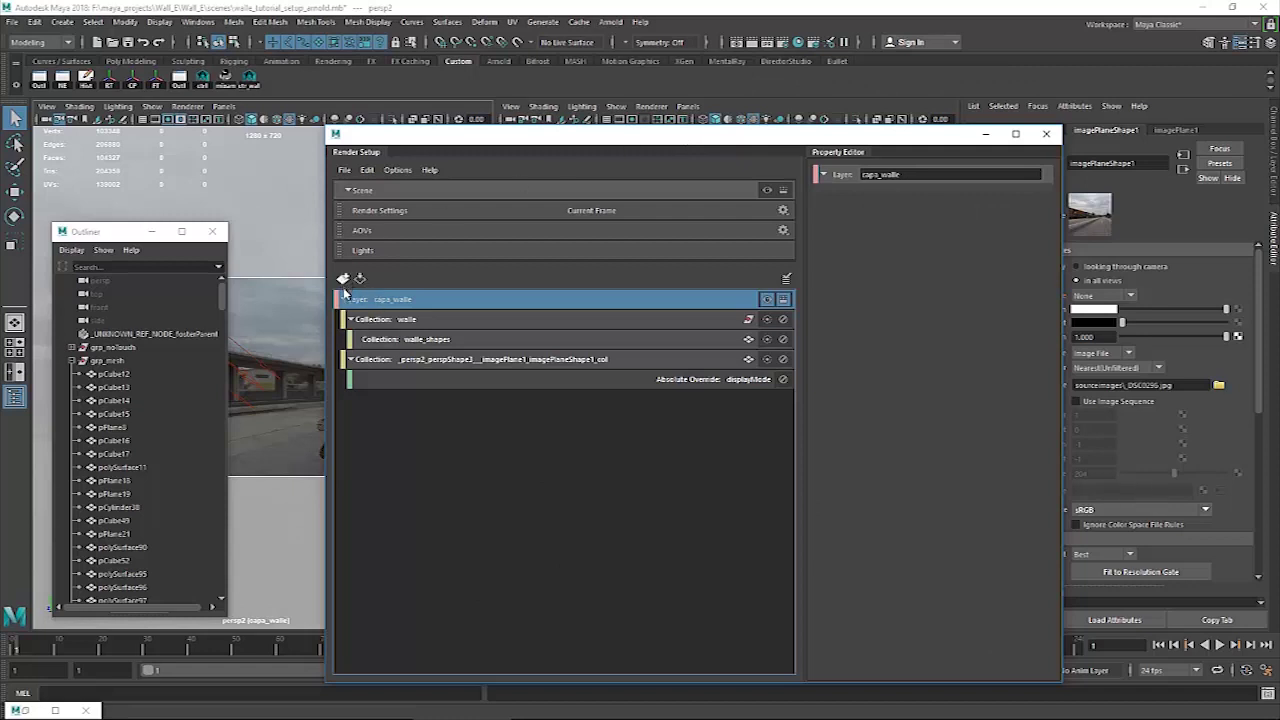
pyautogui.click(344, 299)
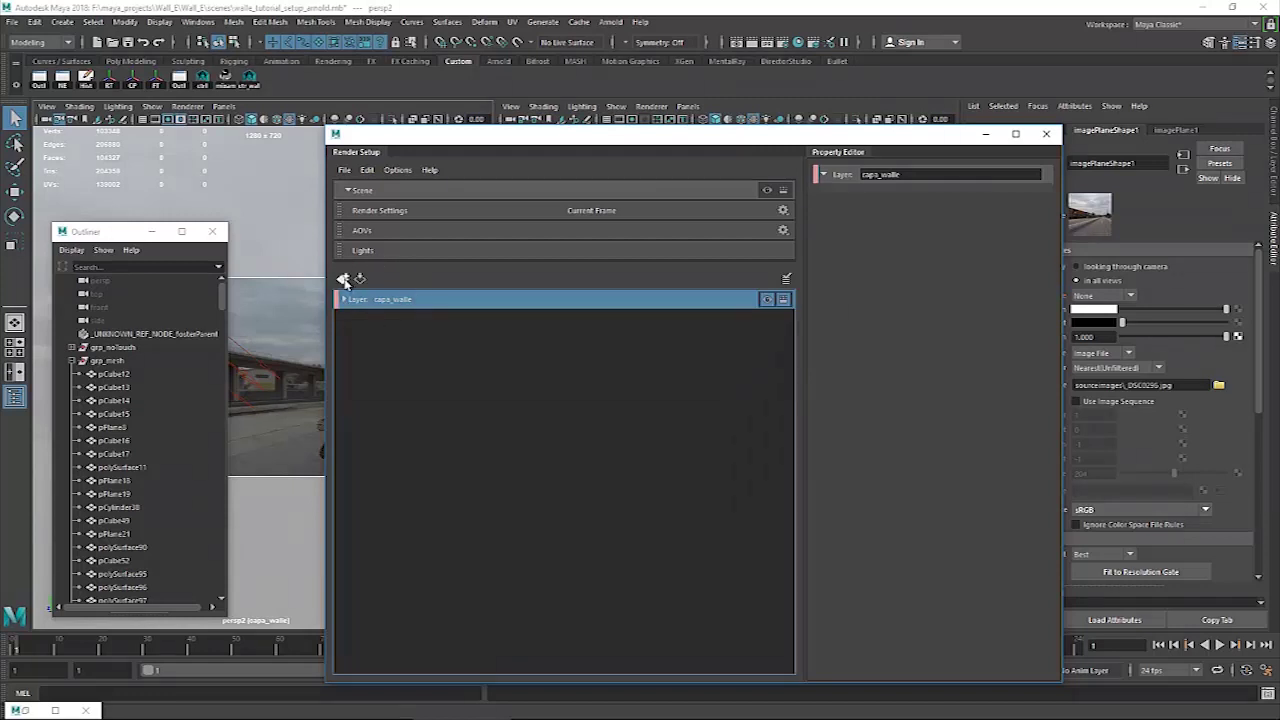
pyautogui.click(343, 279)
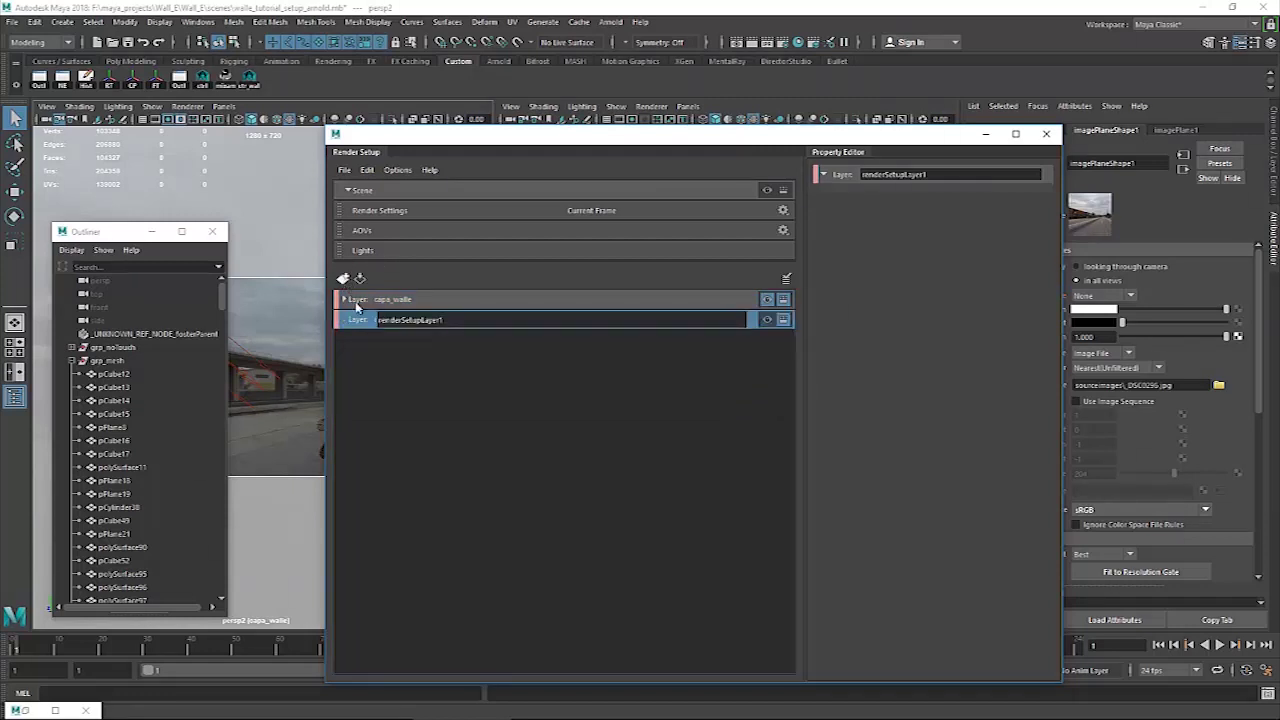
pyautogui.moveTo(462, 321); pyautogui.dragTo(378, 320)
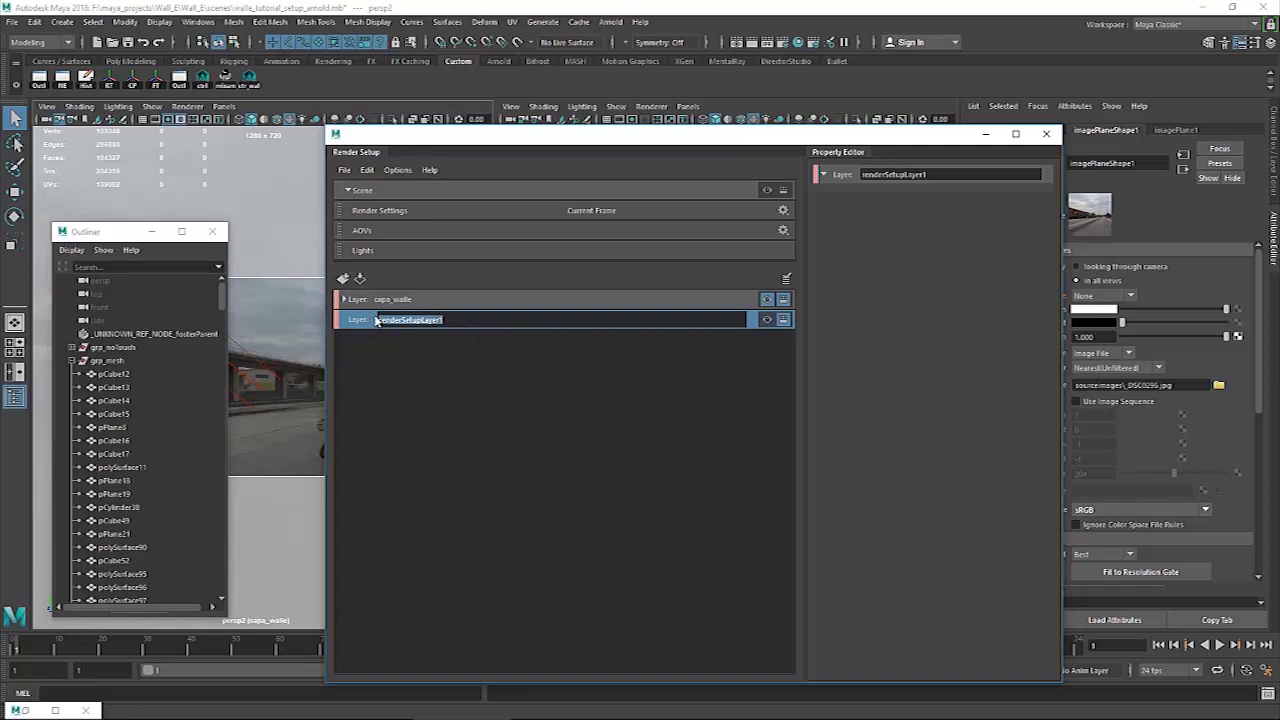
pyautogui.write('ca')
pyautogui.write('mbras')
pyautogui.press('Return')
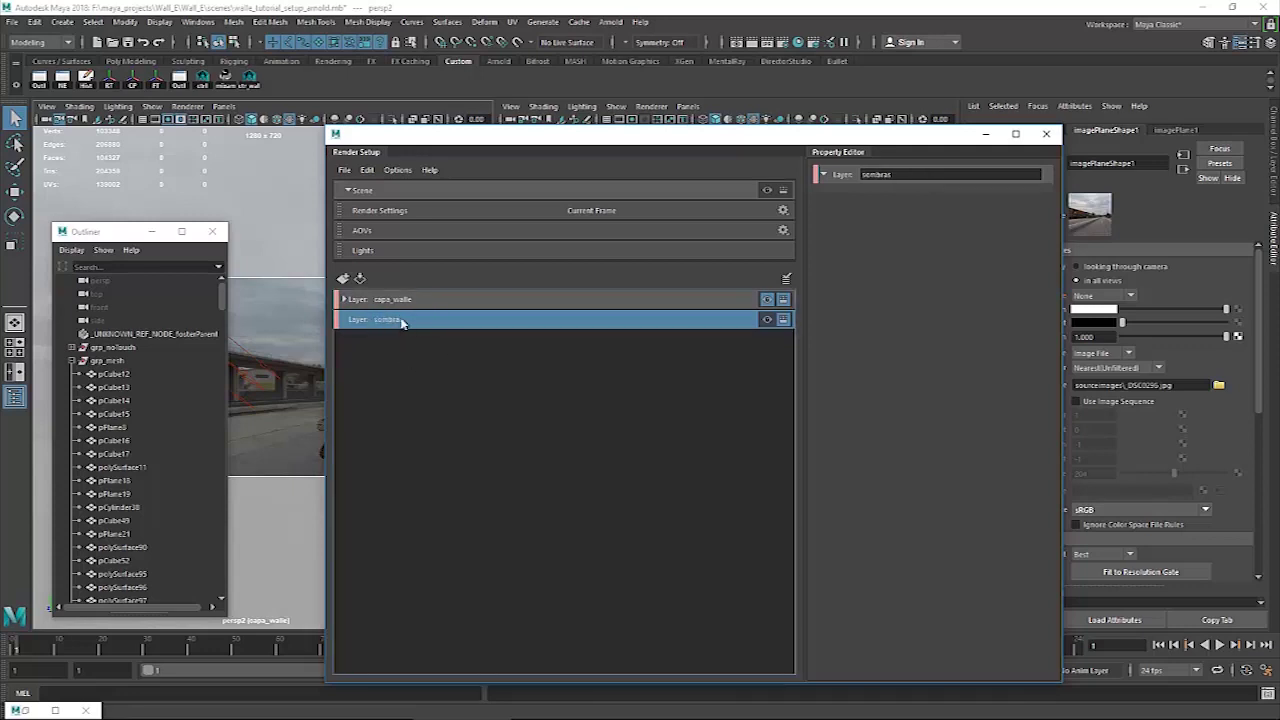
# Create a collection in the sombras render layer and name it suelo_sombras.
pyautogui.rightClick(414, 324)
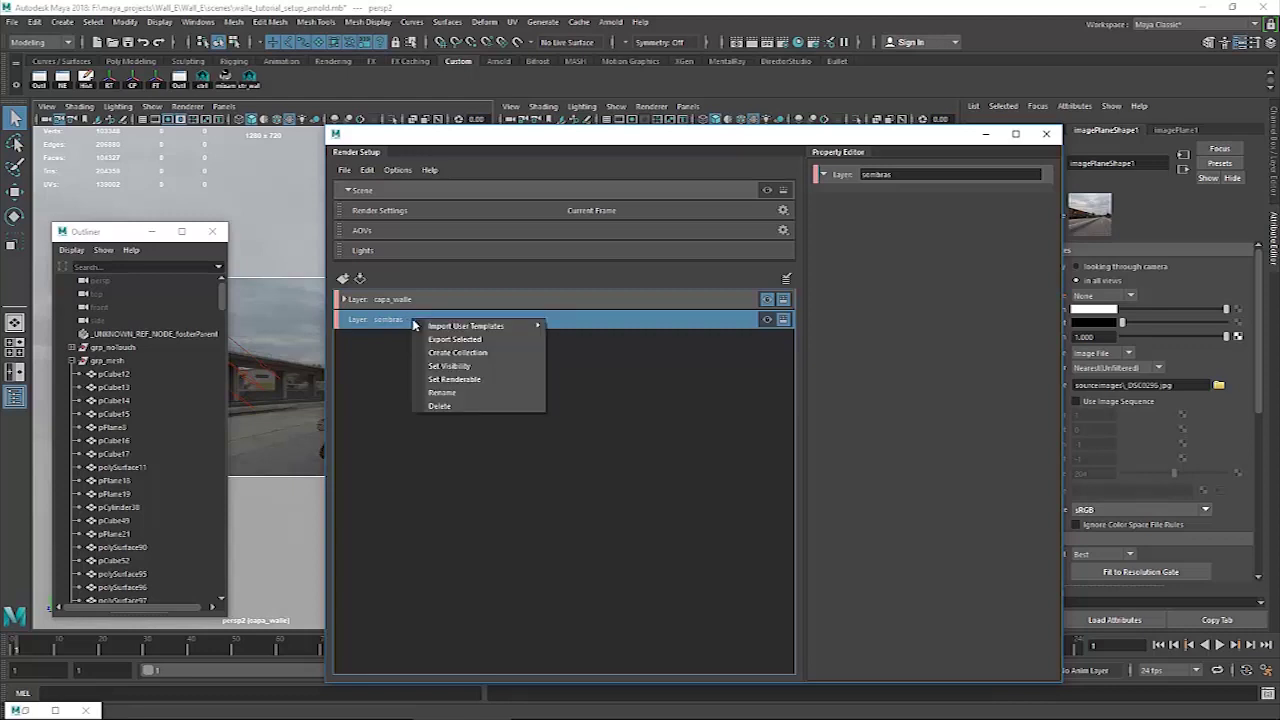
pyautogui.click(464, 358)
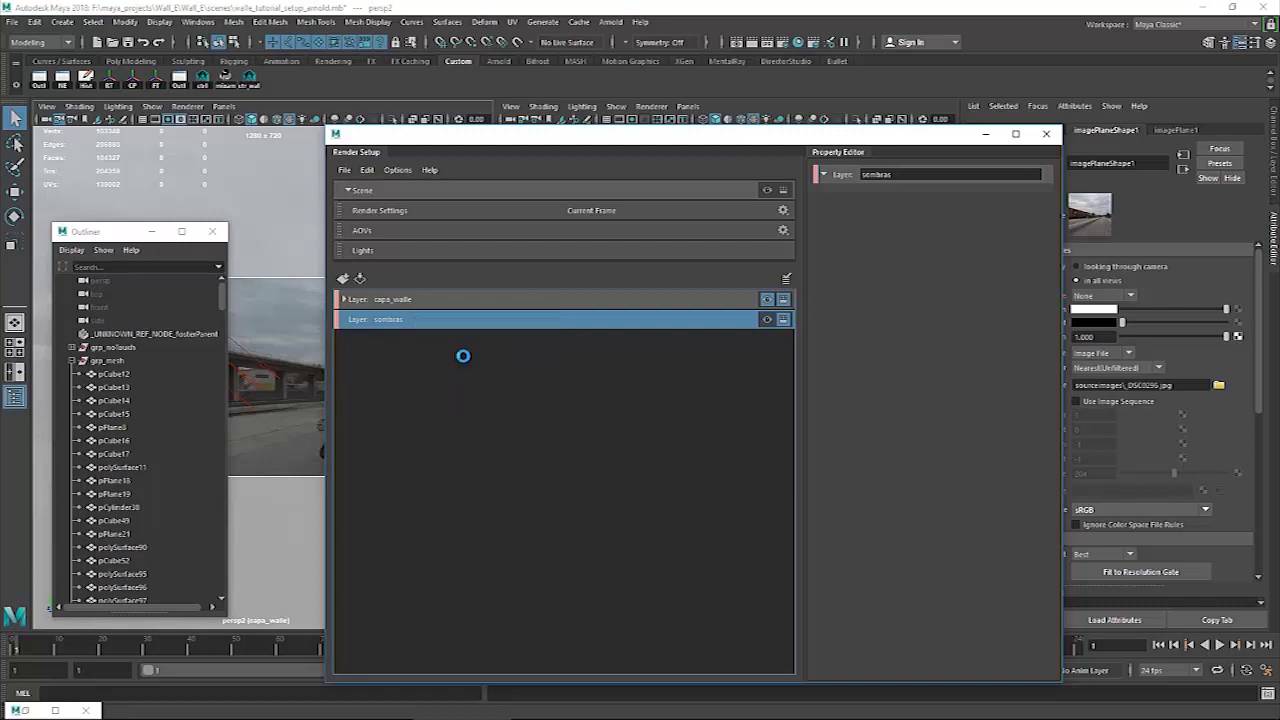
pyautogui.doubleClick(456, 342)
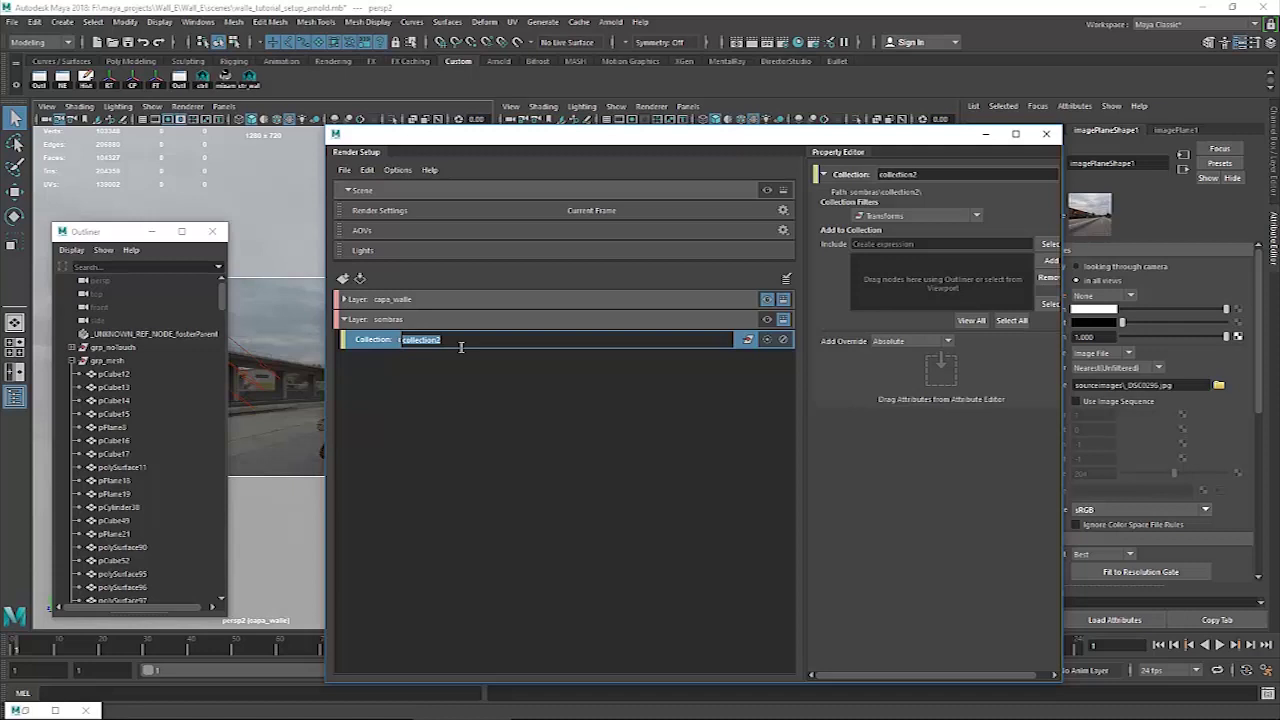
pyautogui.write('suelo_sombras')
pyautogui.press('Return')
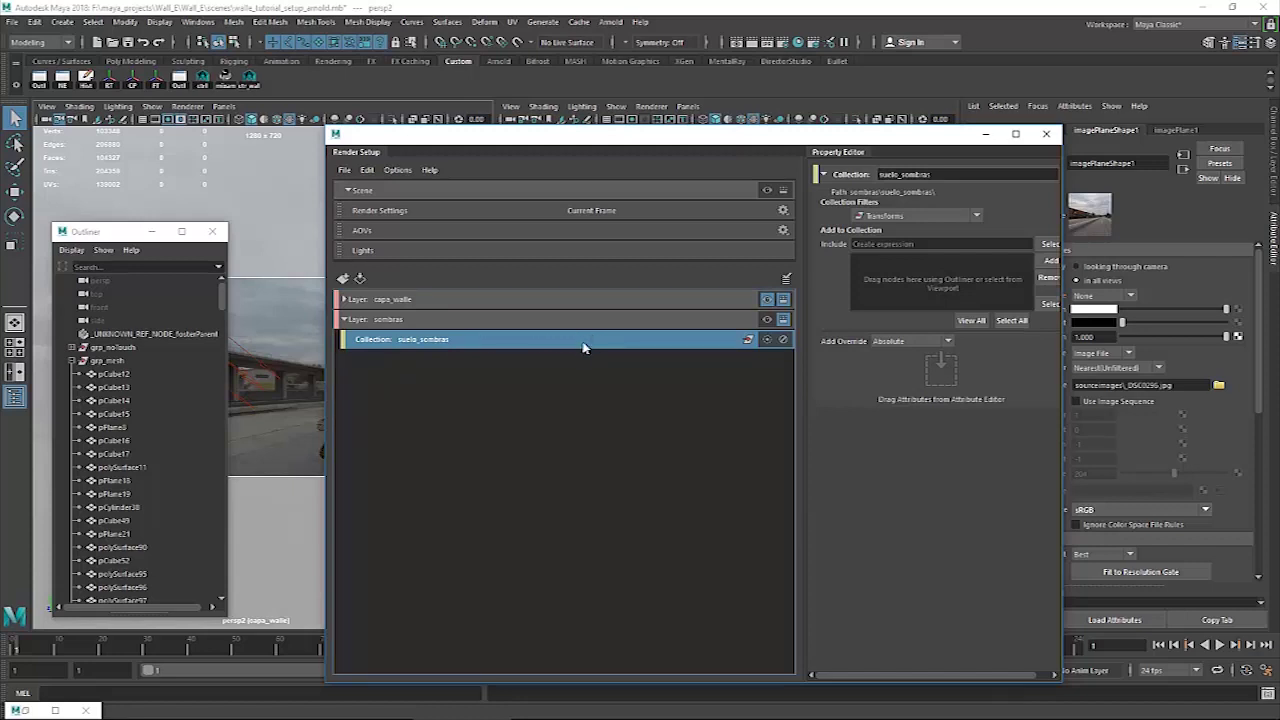
# Add the suelo floor object to the suelo_sombras collection and make the sombras layer the visible one.
pyautogui.click(71, 361)
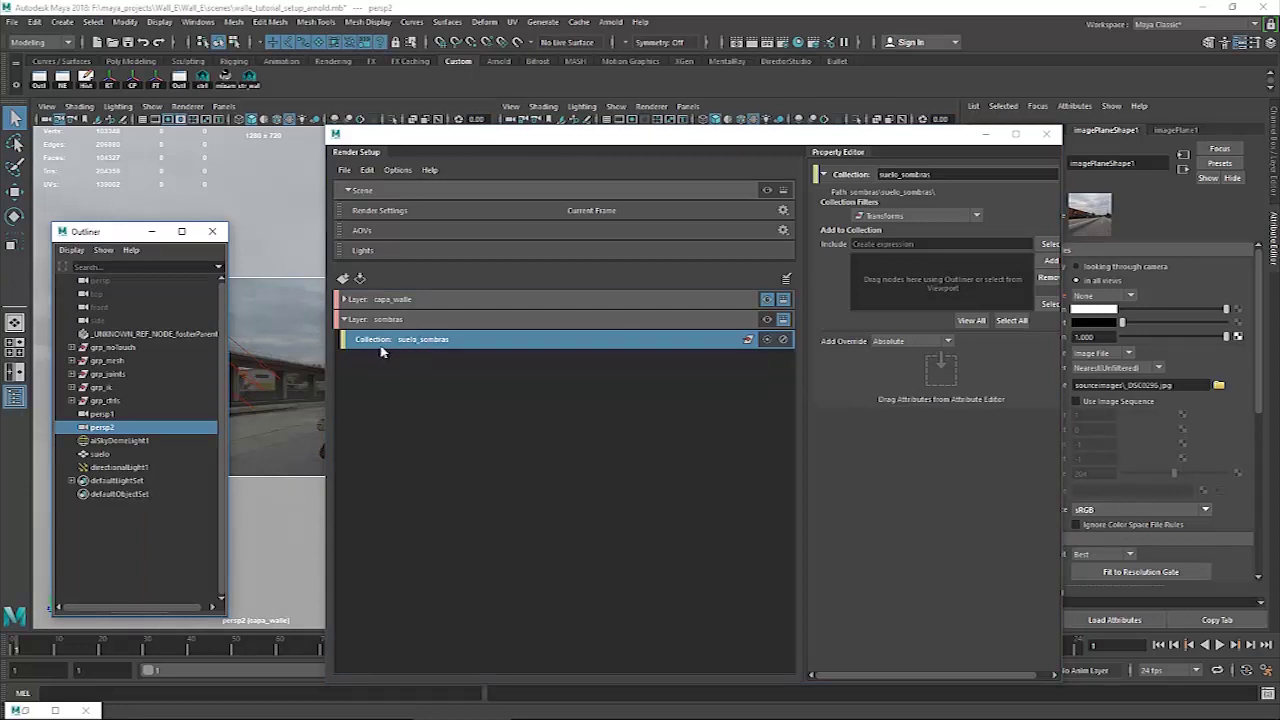
pyautogui.click(105, 455)
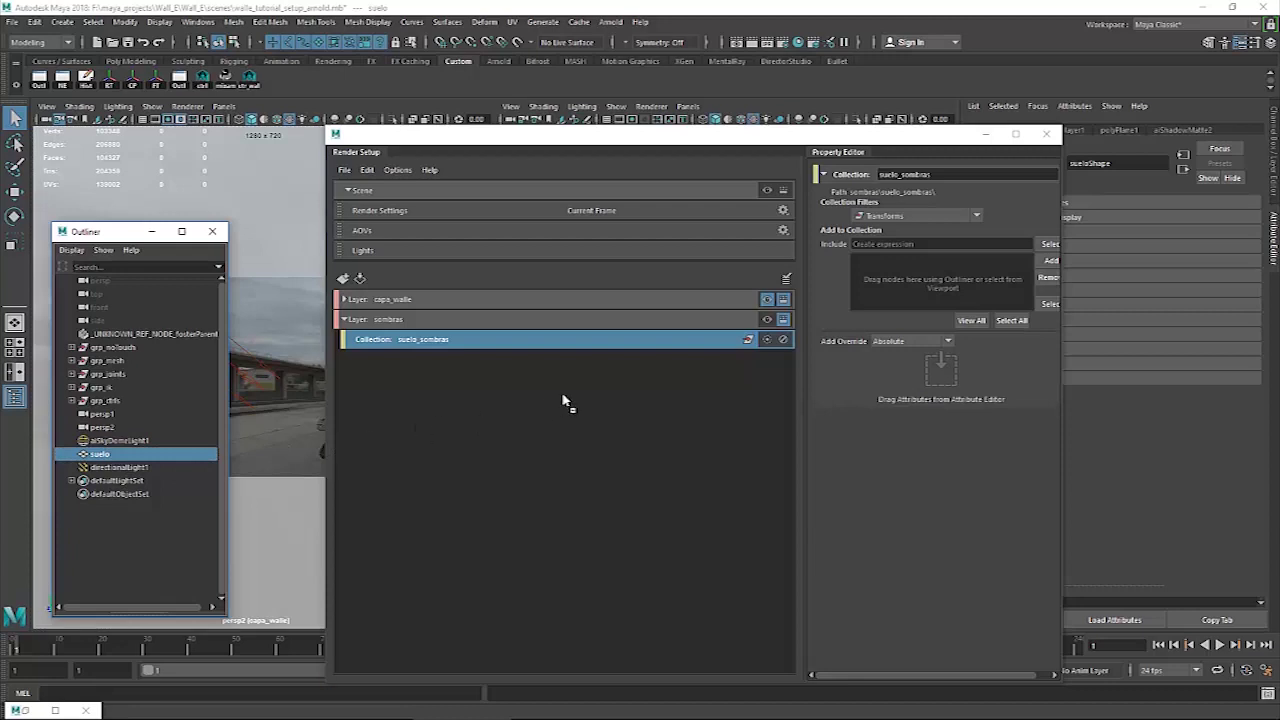
pyautogui.moveTo(562, 395); pyautogui.dragTo(909, 272, button='middle')
pyautogui.moveTo(693, 136); pyautogui.dragTo(889, 149)
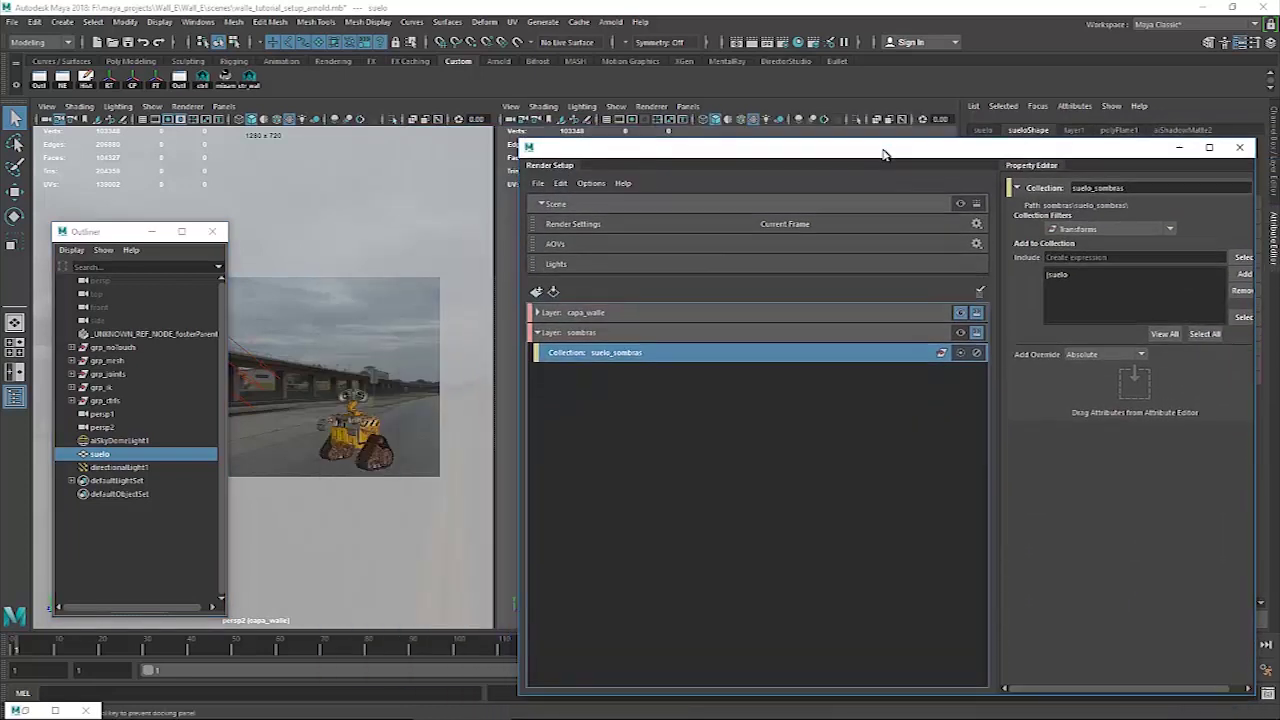
pyautogui.click(960, 333)
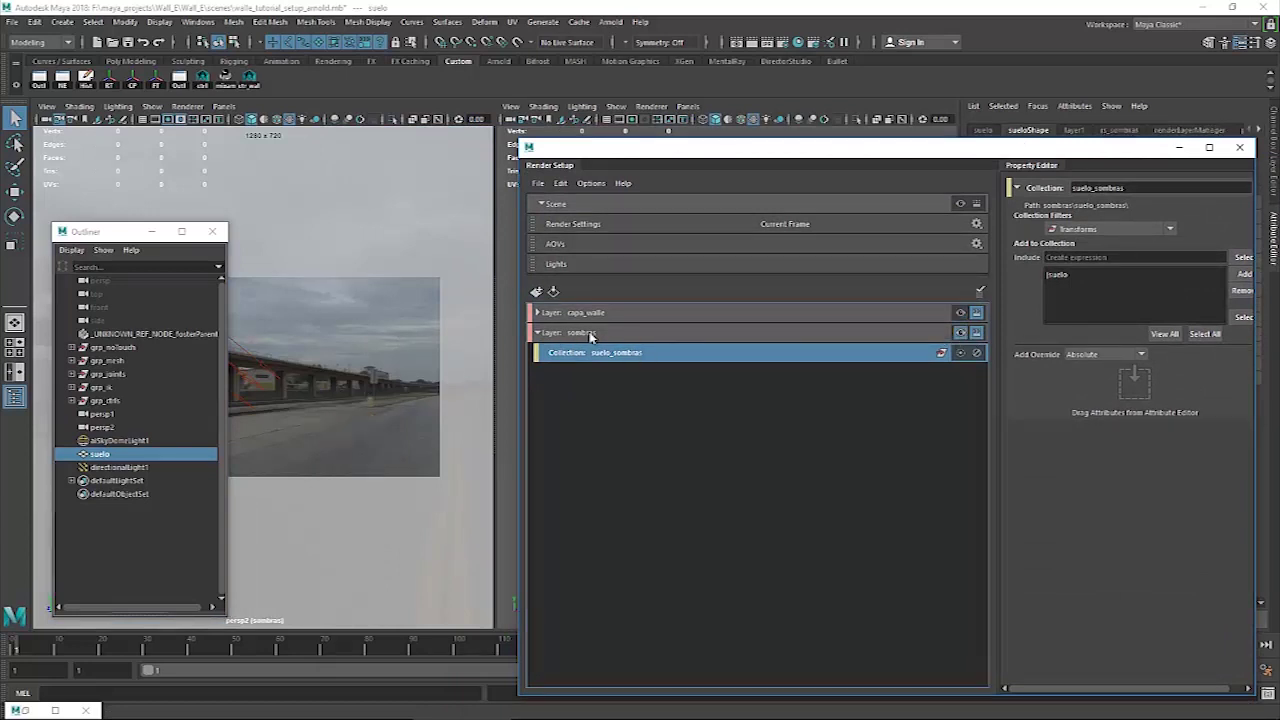
# Turn on the visibility of the floor's display layer and rename it capa_suelo.
pyautogui.moveTo(714, 151); pyautogui.dragTo(228, 206)
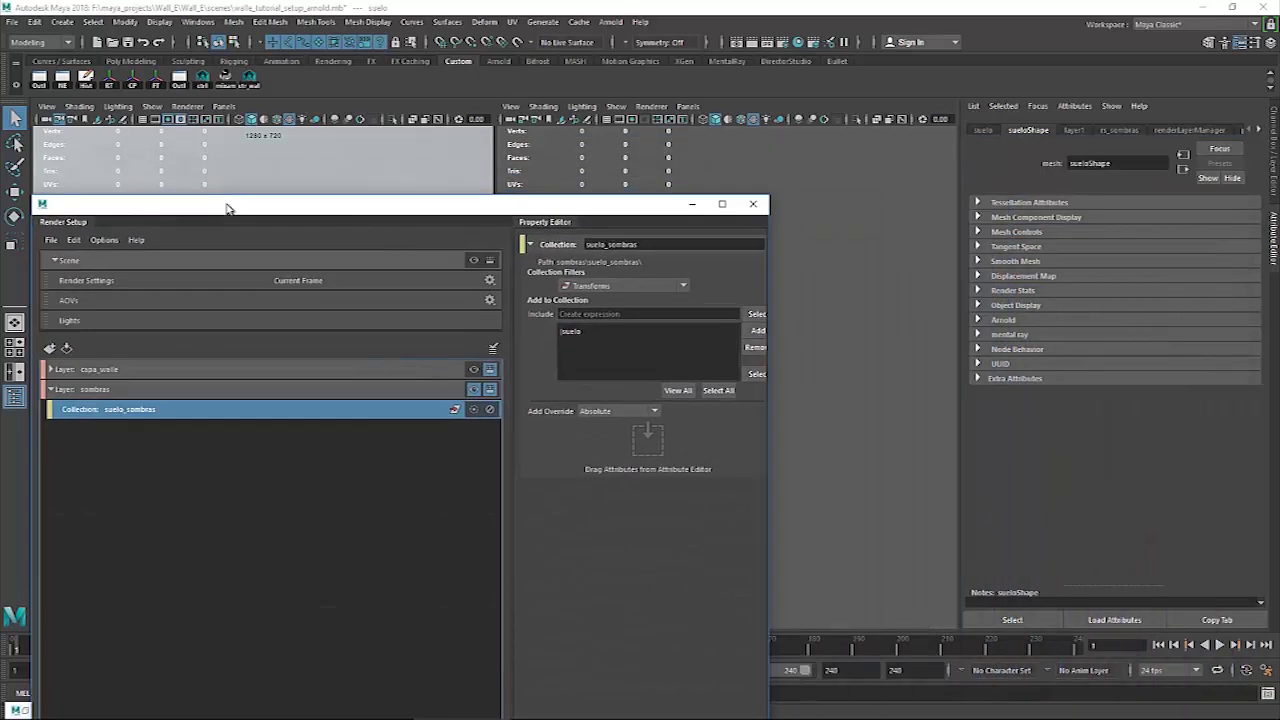
pyautogui.click(909, 121)
pyautogui.hotkey('ctrl', 'a')
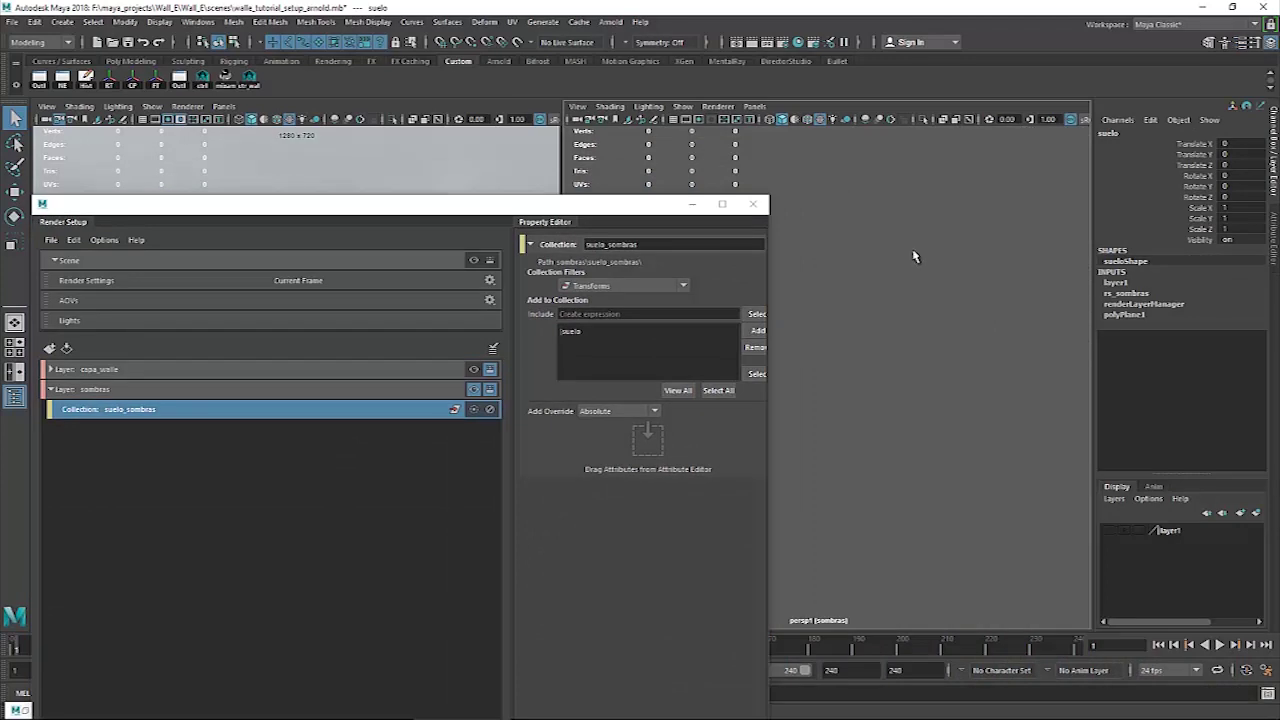
pyautogui.click(1108, 531)
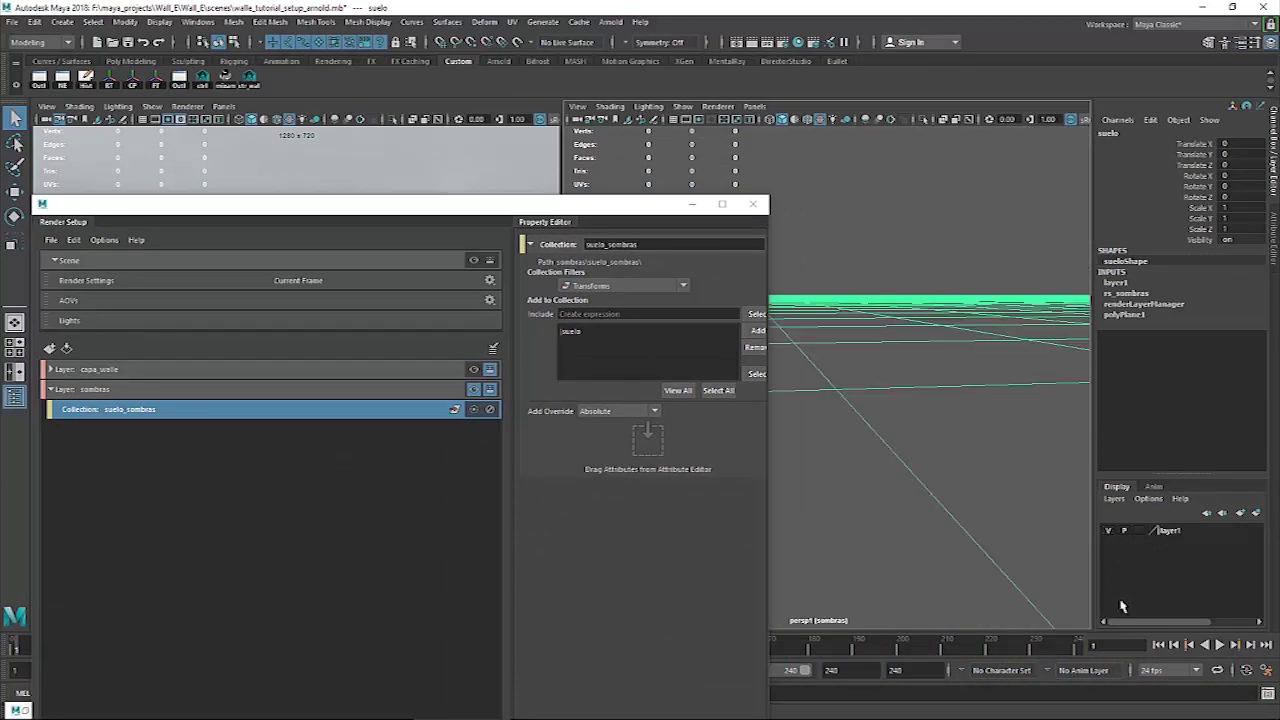
pyautogui.doubleClick(1186, 533)
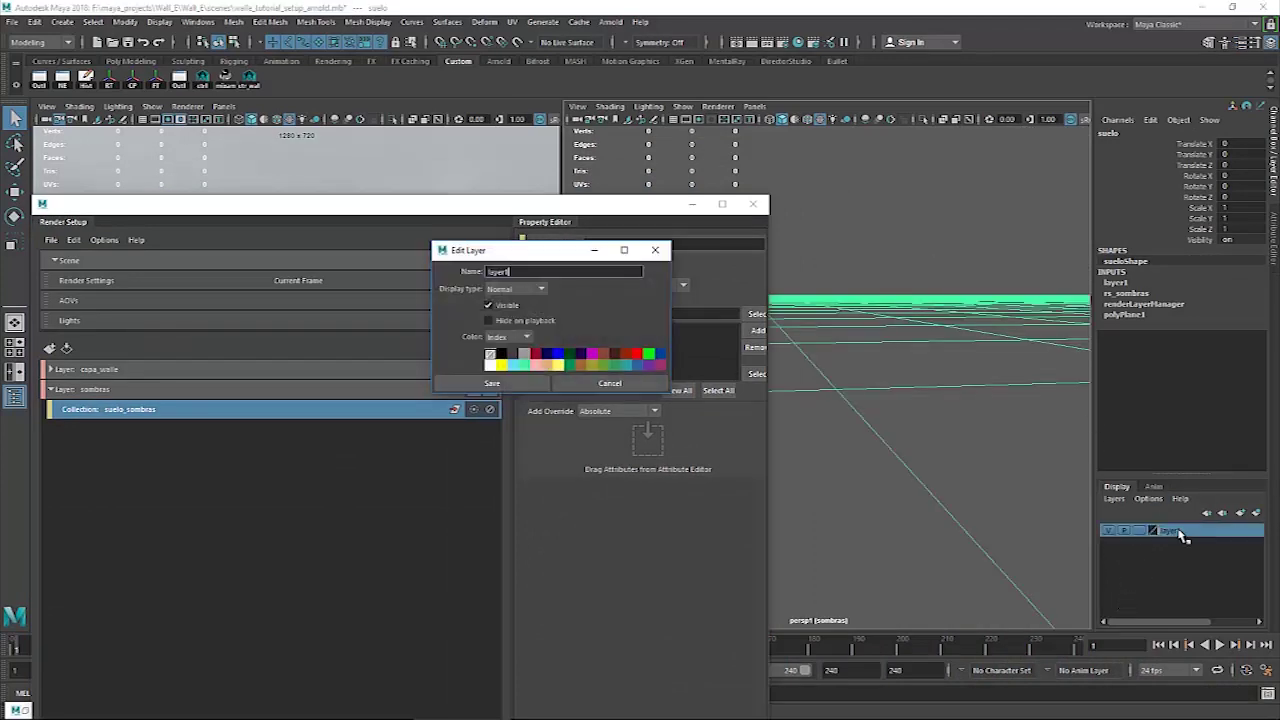
pyautogui.moveTo(509, 272); pyautogui.dragTo(467, 281)
pyautogui.write('capa_suelo')
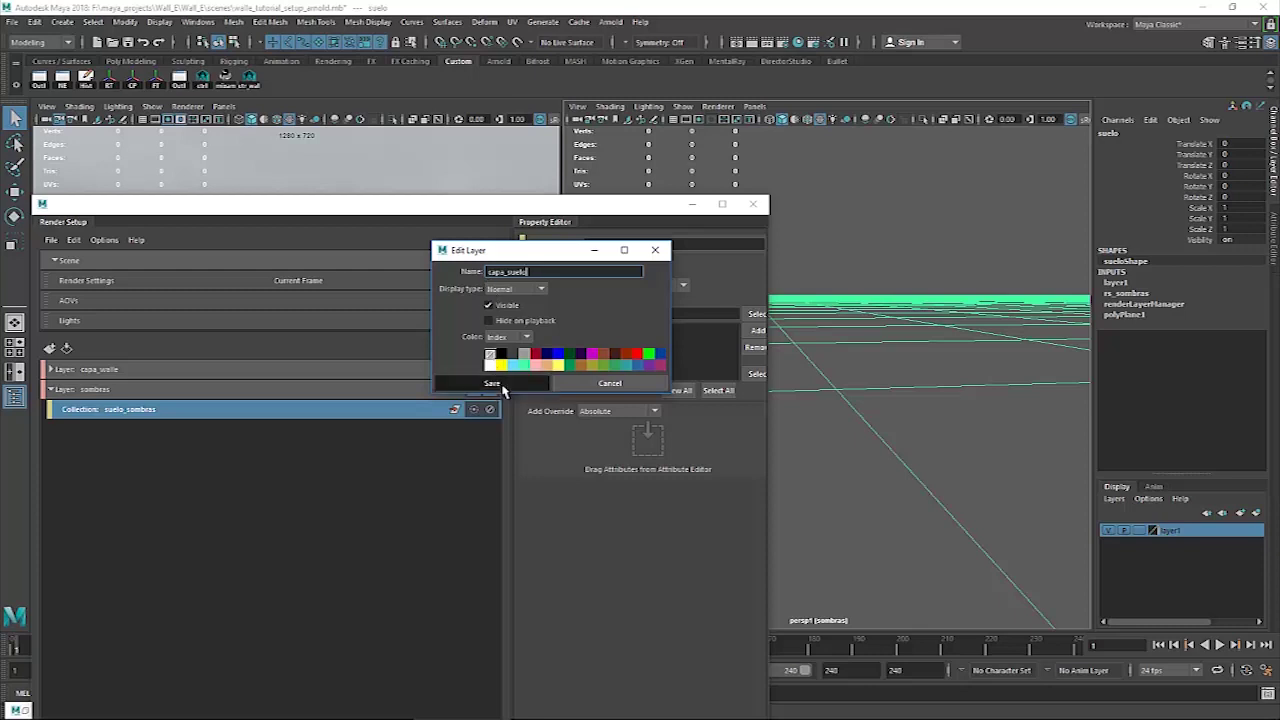
pyautogui.click(492, 383)
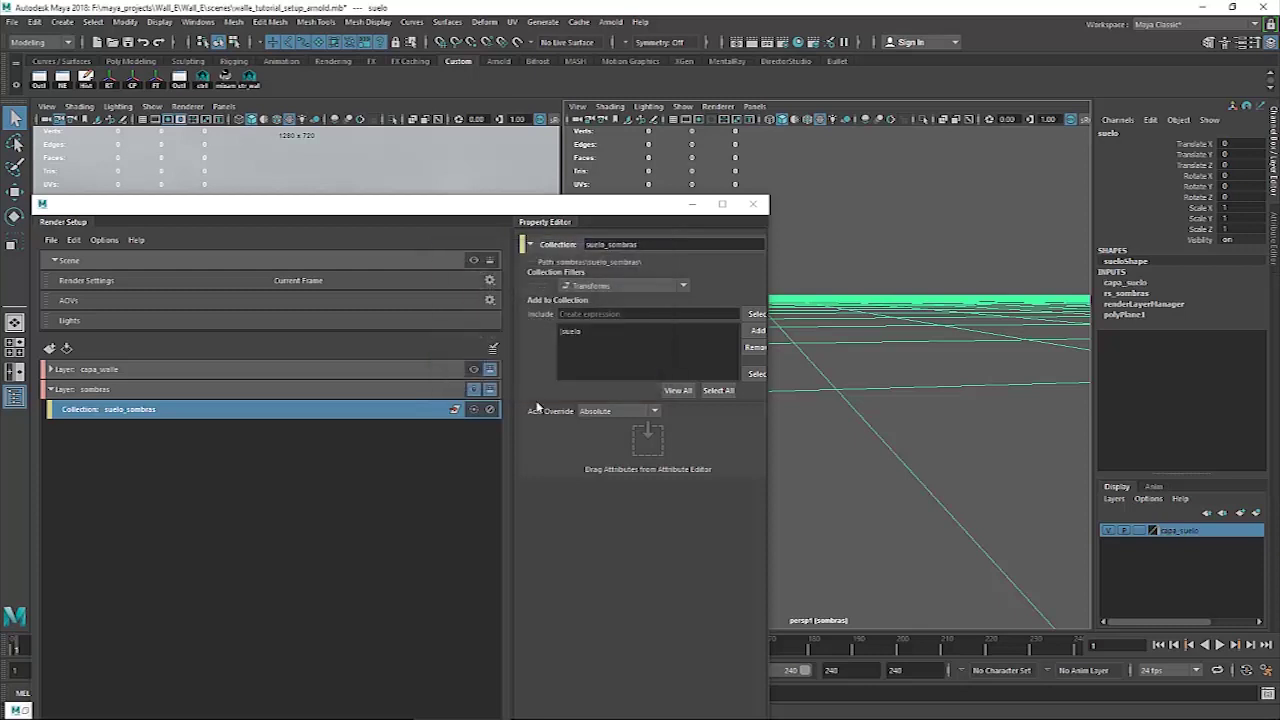
# Toggle the capa_suelo display layer's visibility off and on to check which object it controls.
pyautogui.click(1109, 531)
pyautogui.click(1109, 531)
pyautogui.click(1109, 531)
pyautogui.click(1109, 531)
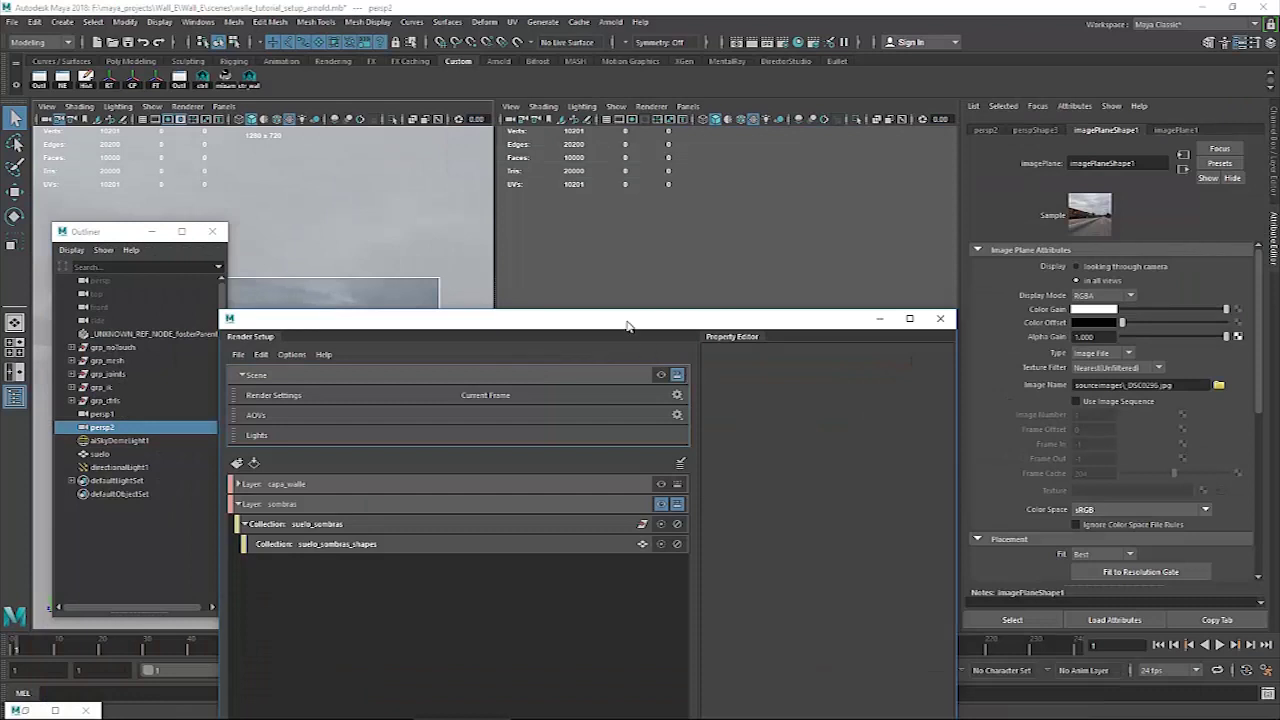
# Create an absolute override for the image plane's Display Mode on the visible sombras layer and set it to None.
pyautogui.moveTo(658, 312); pyautogui.dragTo(712, 268)
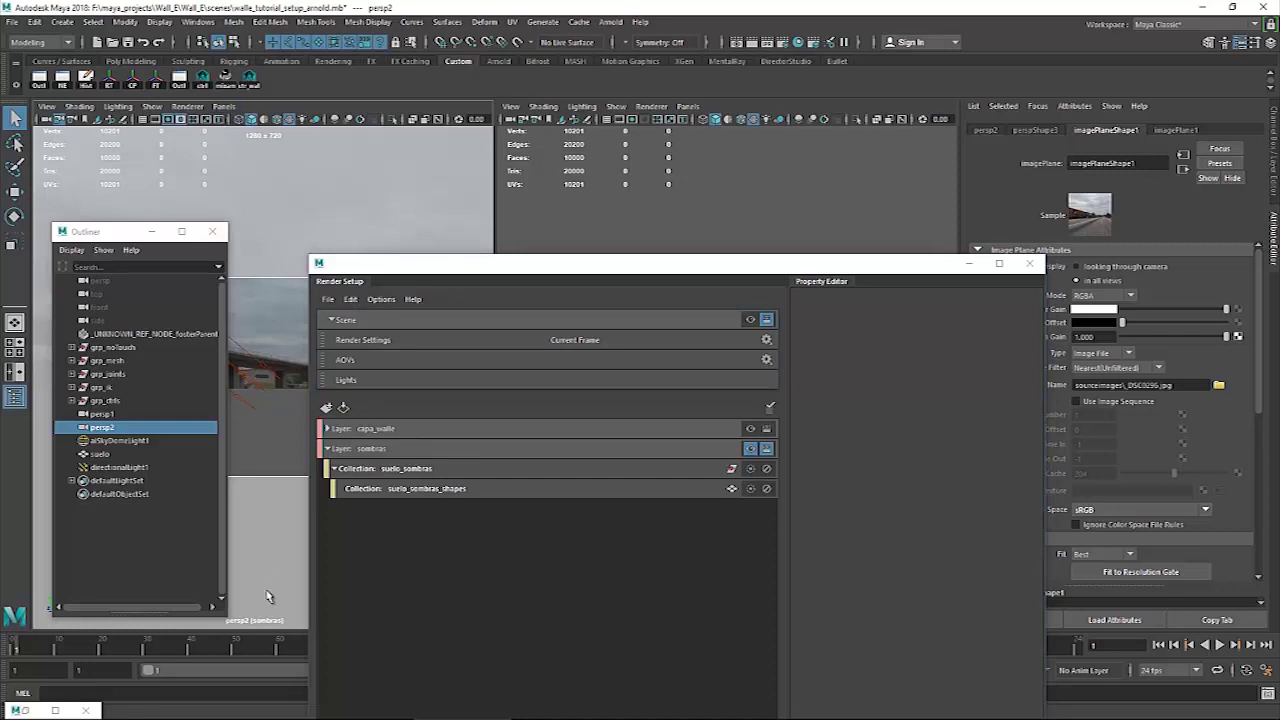
pyautogui.moveTo(766, 268); pyautogui.dragTo(637, 290)
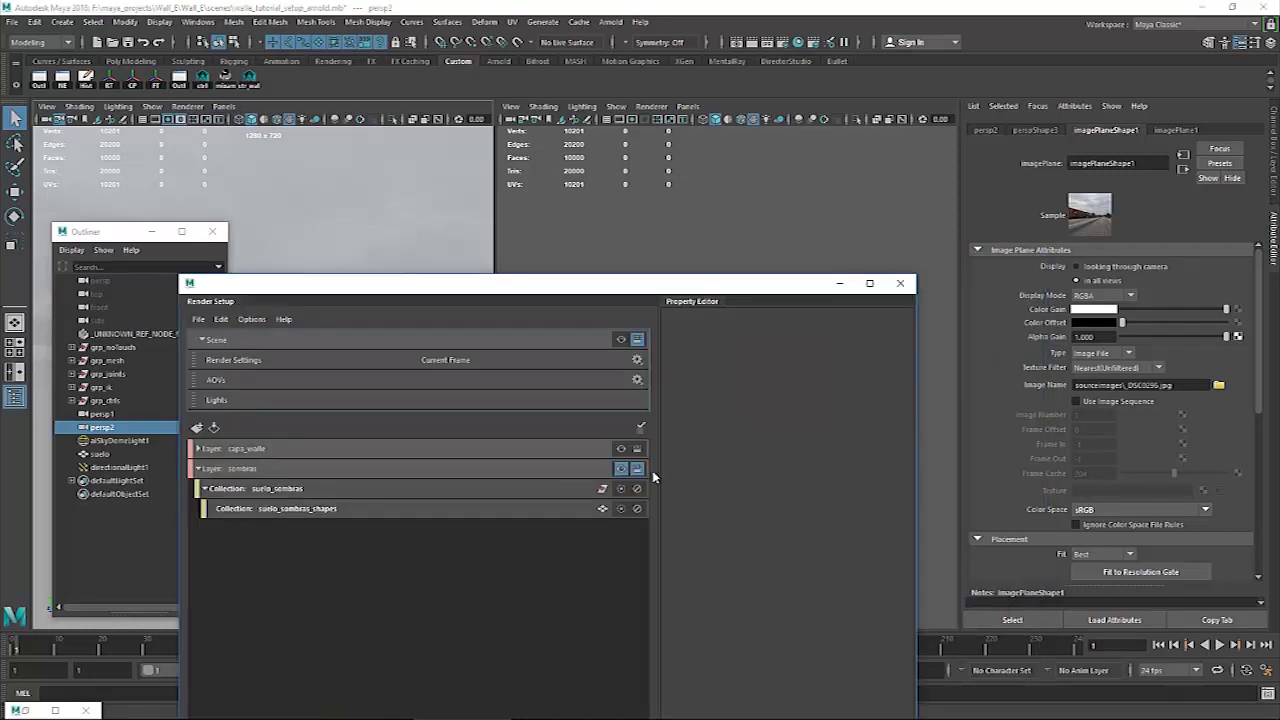
pyautogui.click(556, 468)
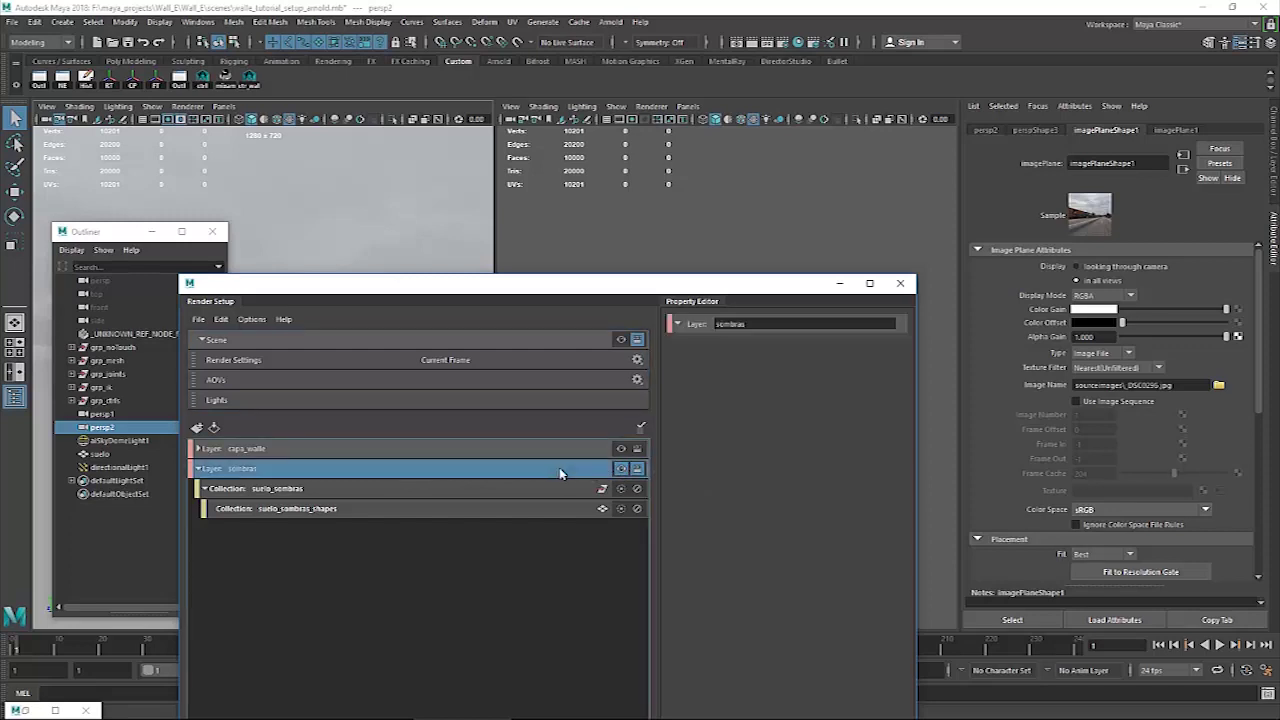
pyautogui.click(621, 467)
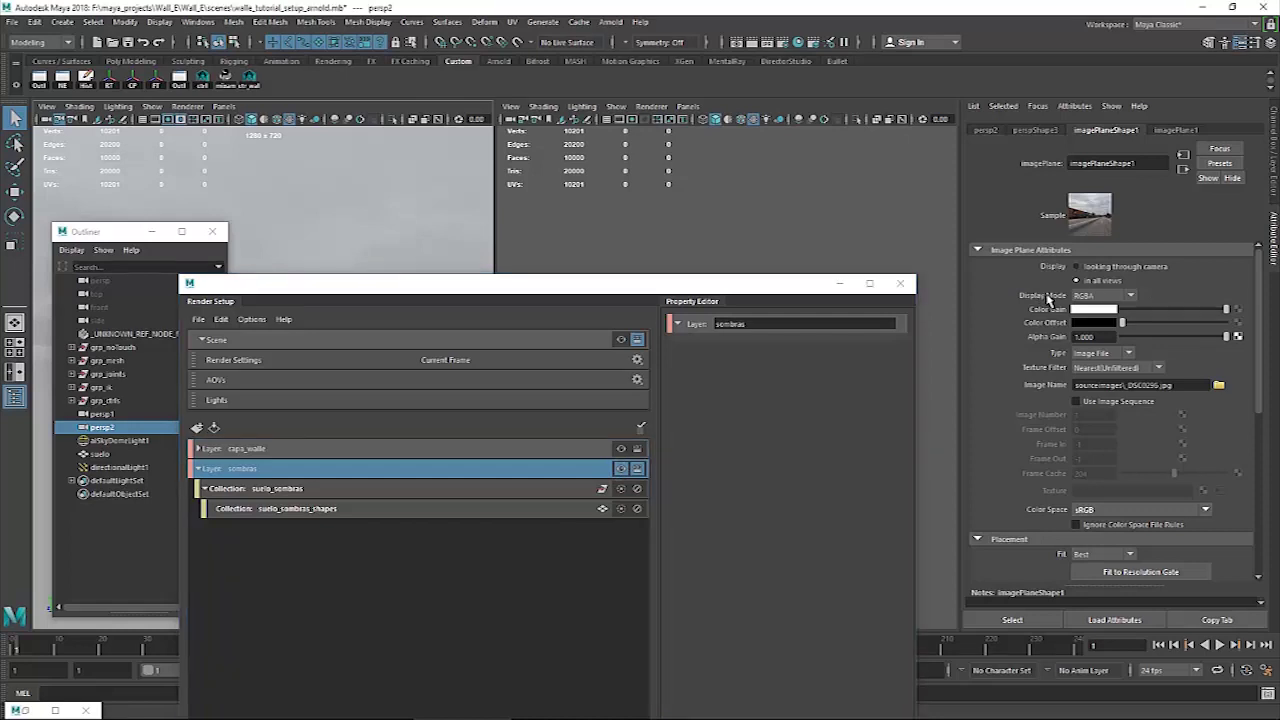
pyautogui.rightClick(1066, 301)
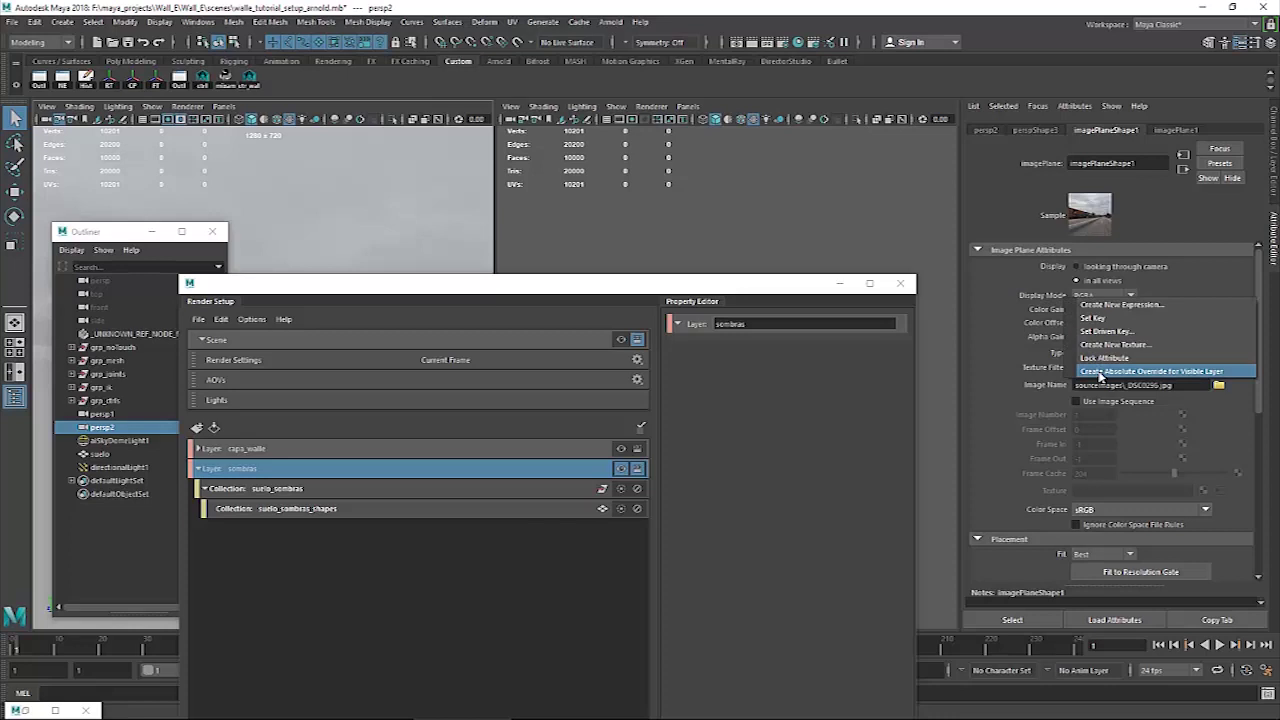
pyautogui.click(1100, 372)
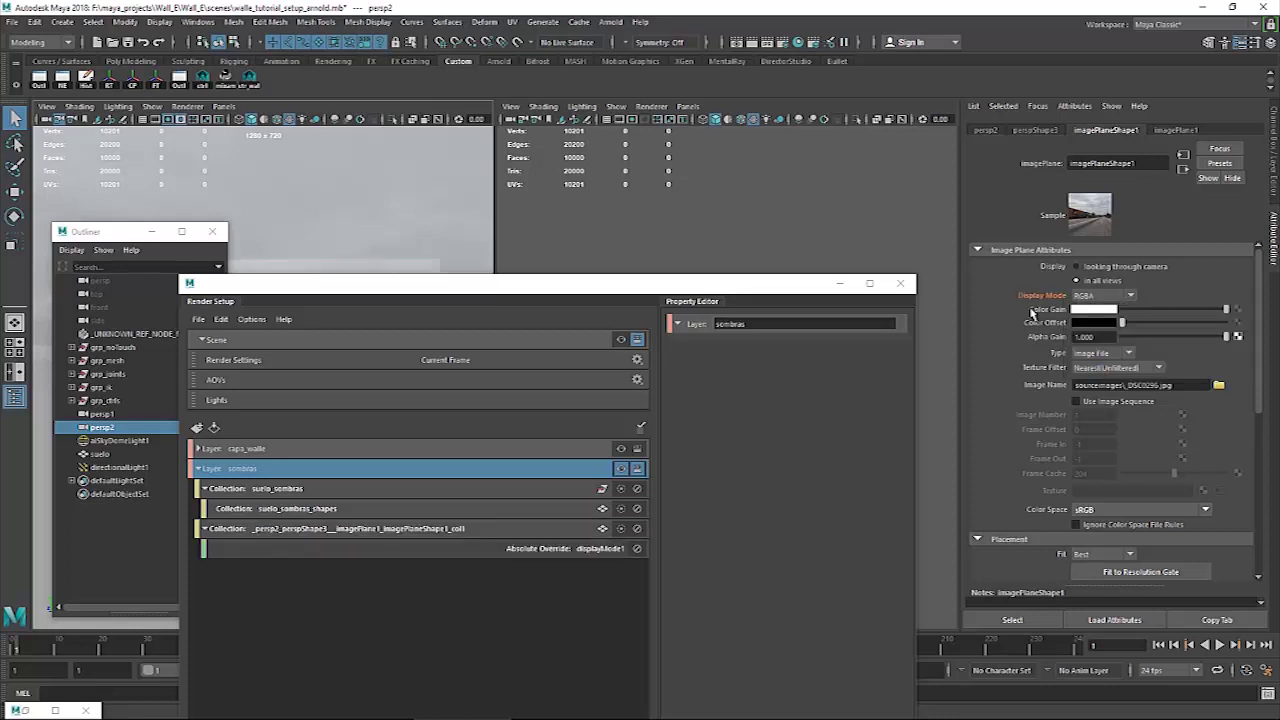
pyautogui.click(577, 551)
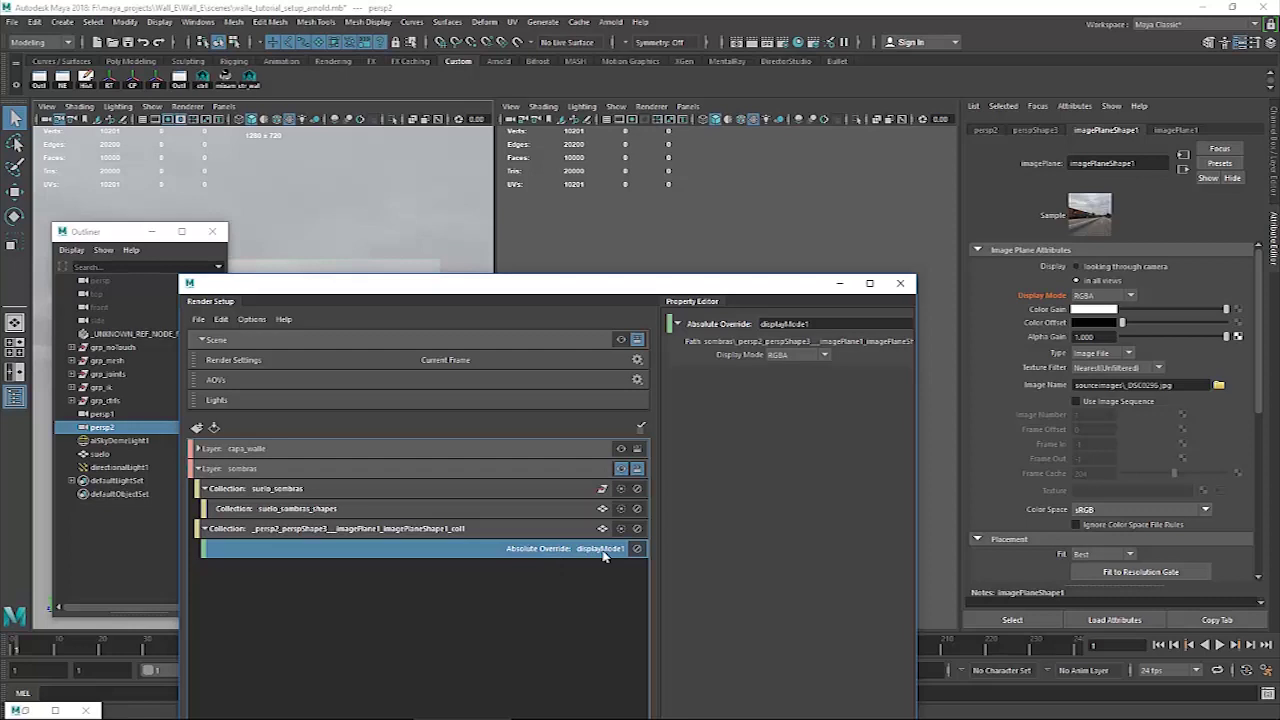
pyautogui.click(790, 356)
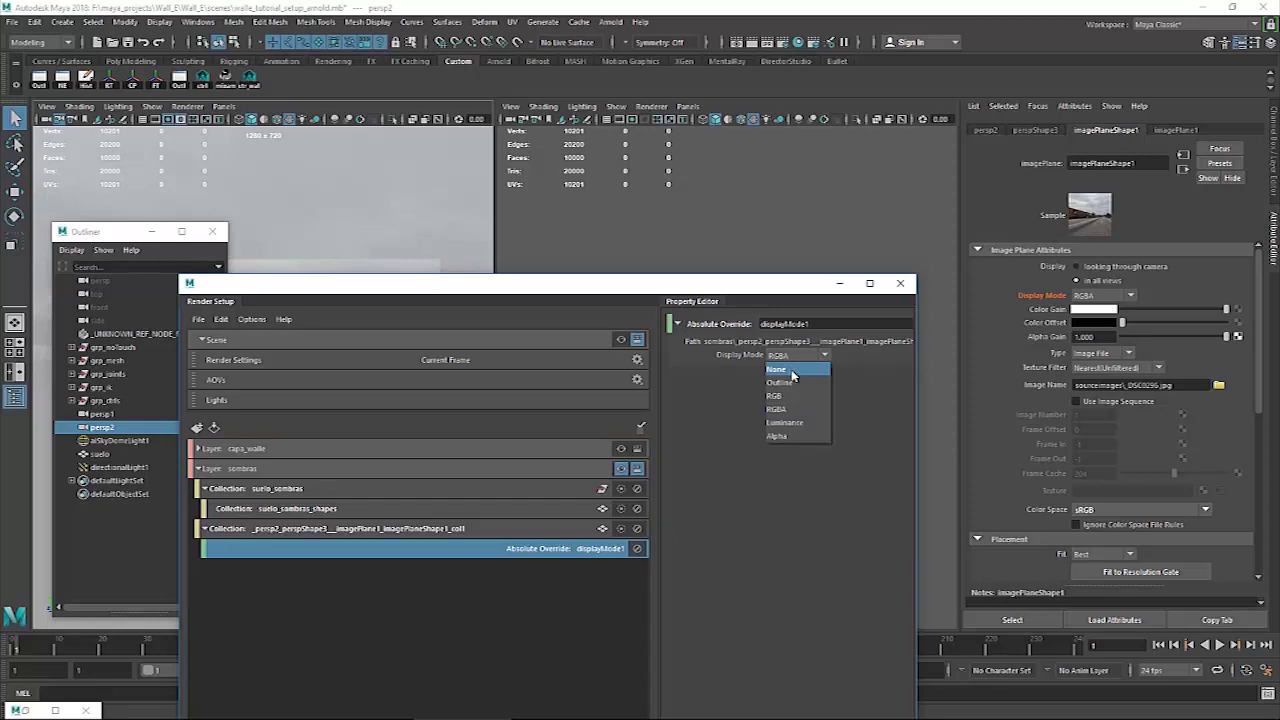
pyautogui.click(791, 371)
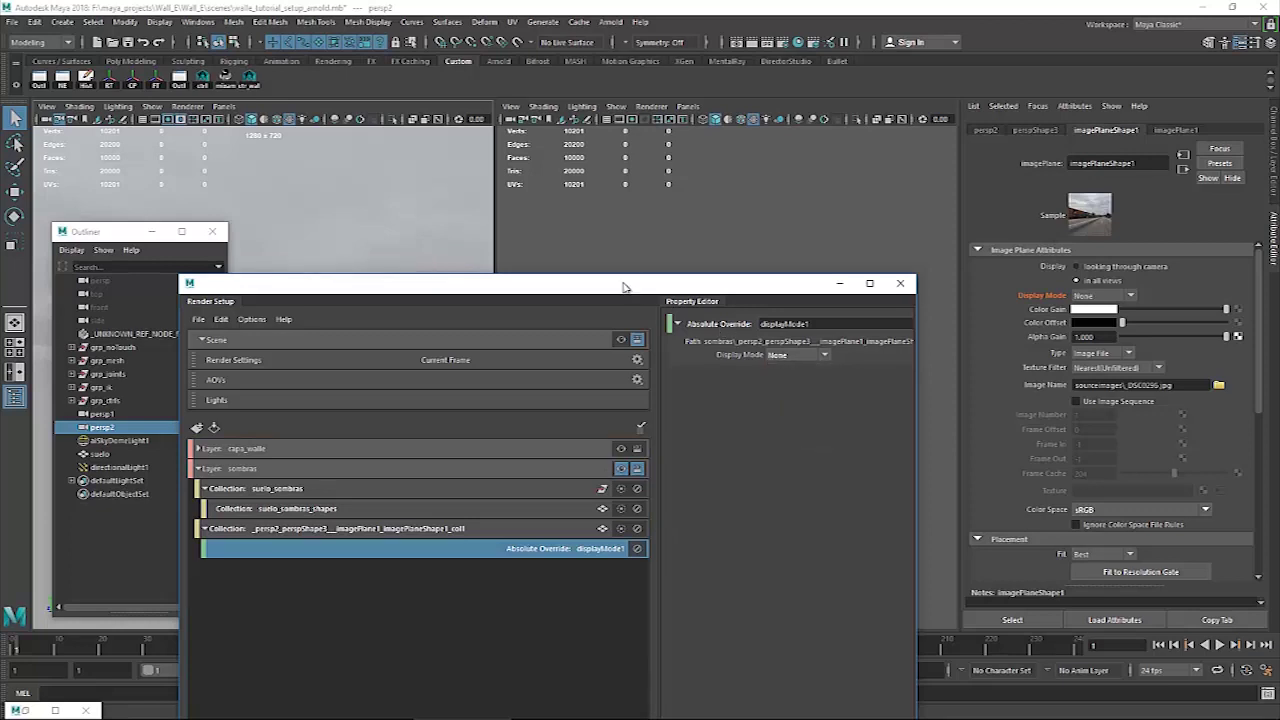
# Show the sombras layer again and check its image plane Display Mode override, keeping the None option.
pyautogui.moveTo(622, 287); pyautogui.dragTo(834, 154)
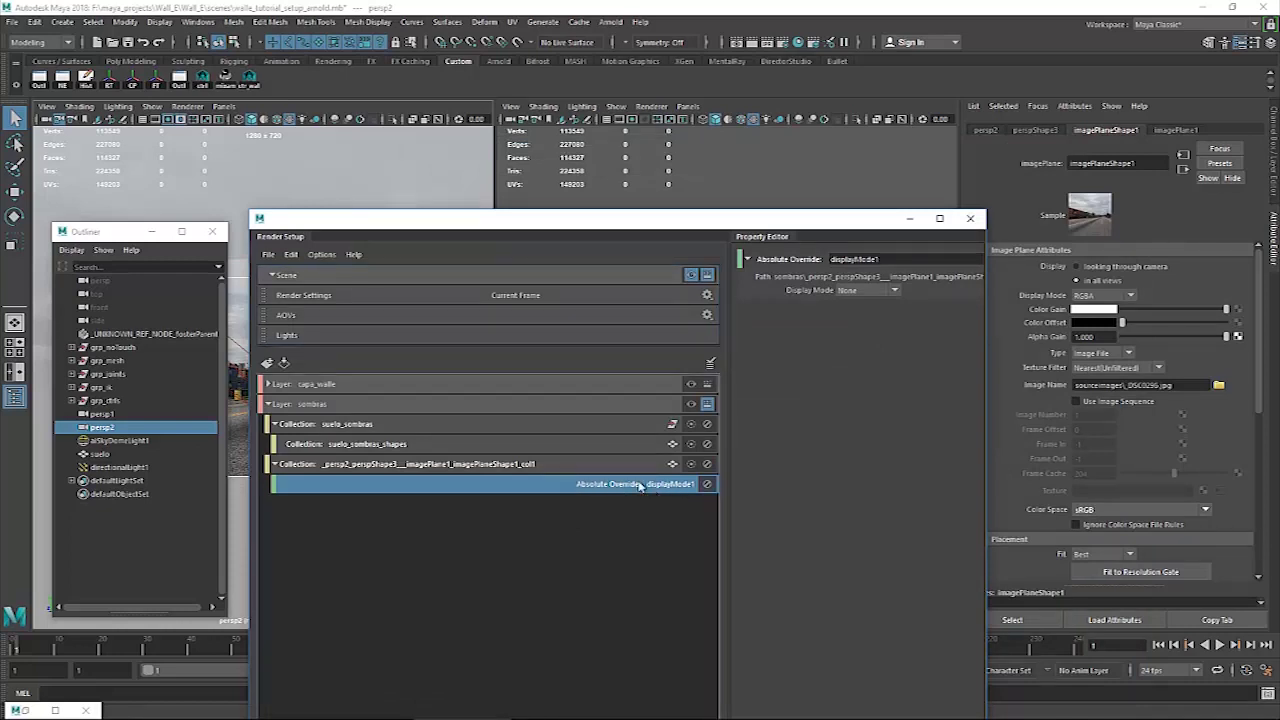
pyautogui.click(690, 404)
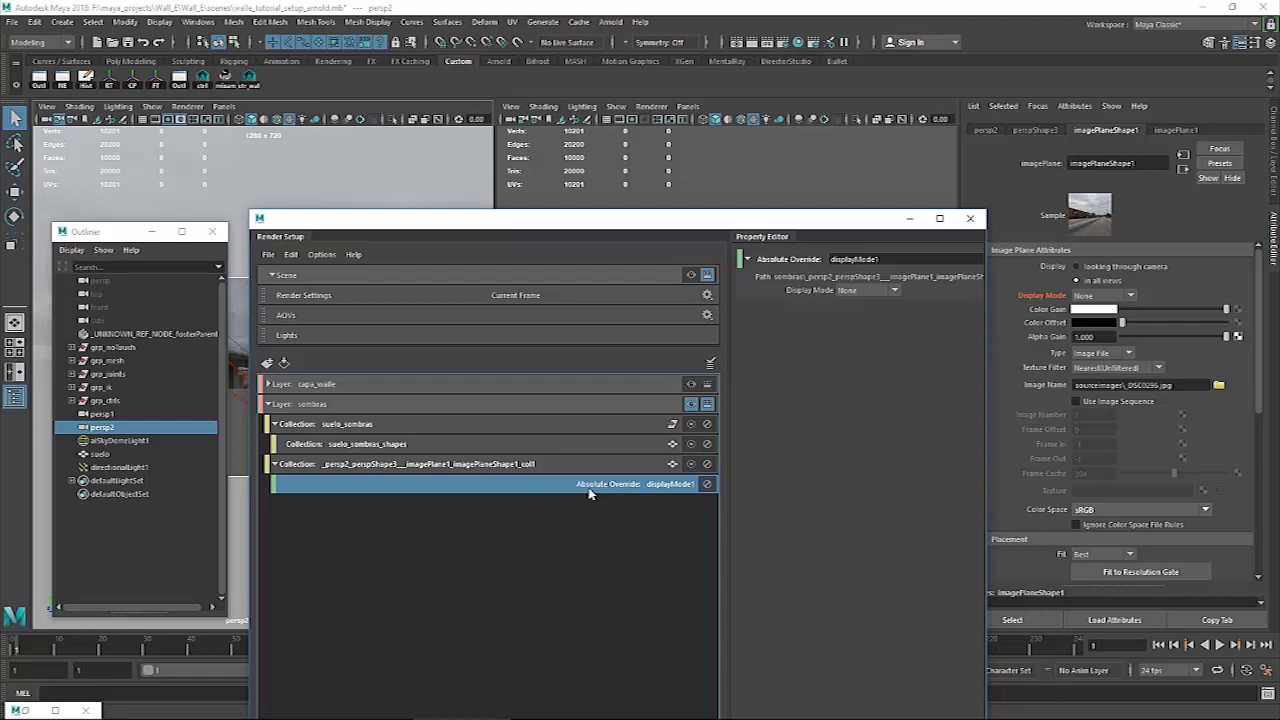
pyautogui.click(893, 291)
pyautogui.click(890, 300)
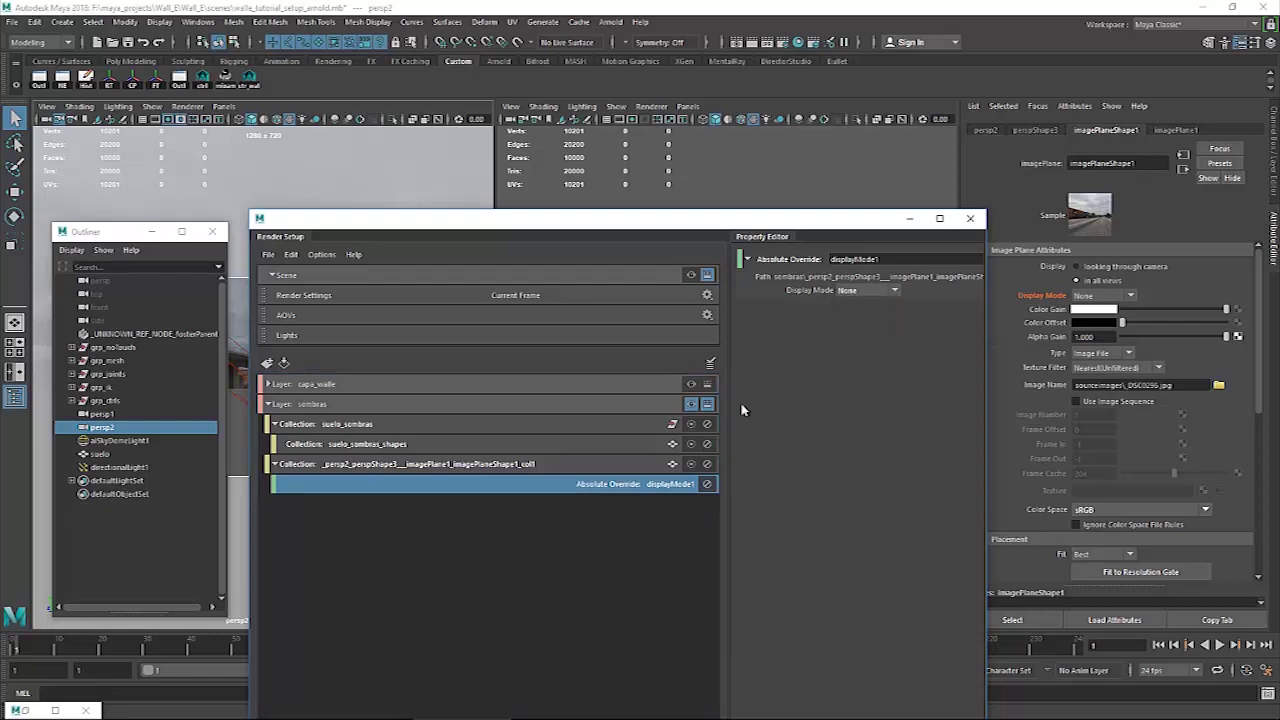
pyautogui.moveTo(713, 254); pyautogui.dragTo(744, 250)
pyautogui.moveTo(739, 446); pyautogui.dragTo(719, 205)
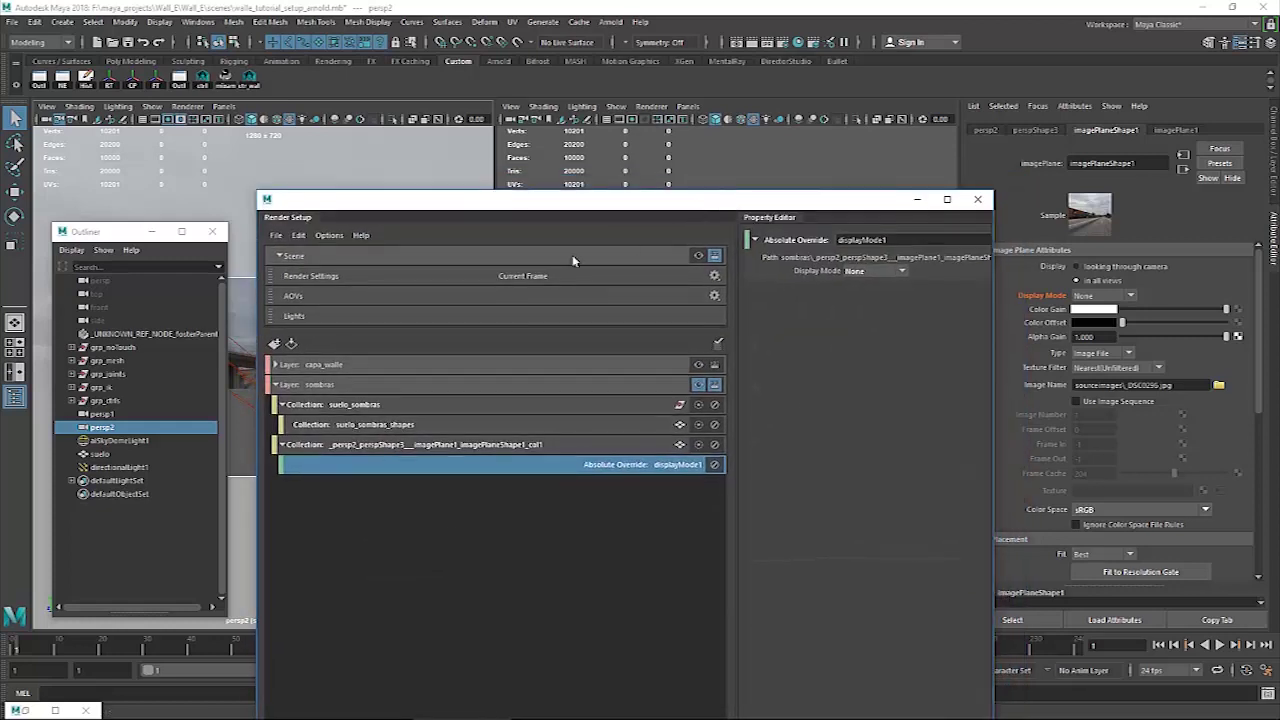
# Select the sombras layer and switch the visible layer to the master Scene.
pyautogui.click(343, 387)
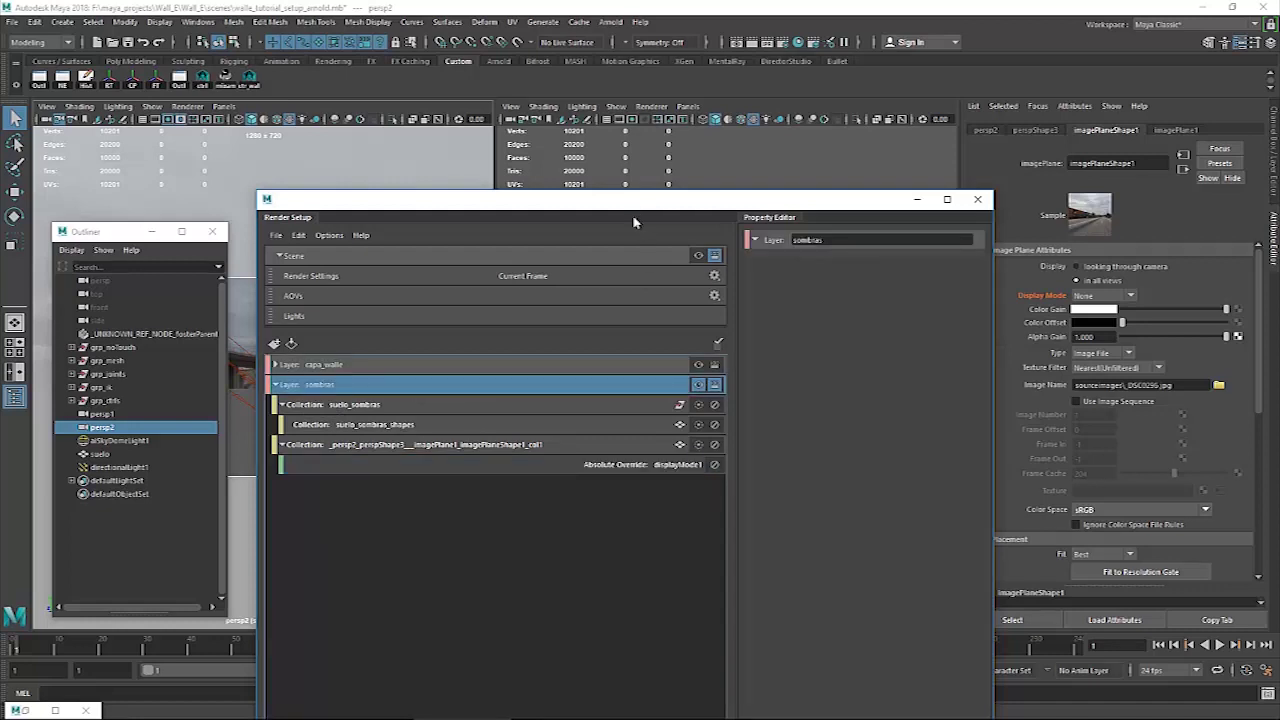
pyautogui.moveTo(633, 222); pyautogui.dragTo(669, 274)
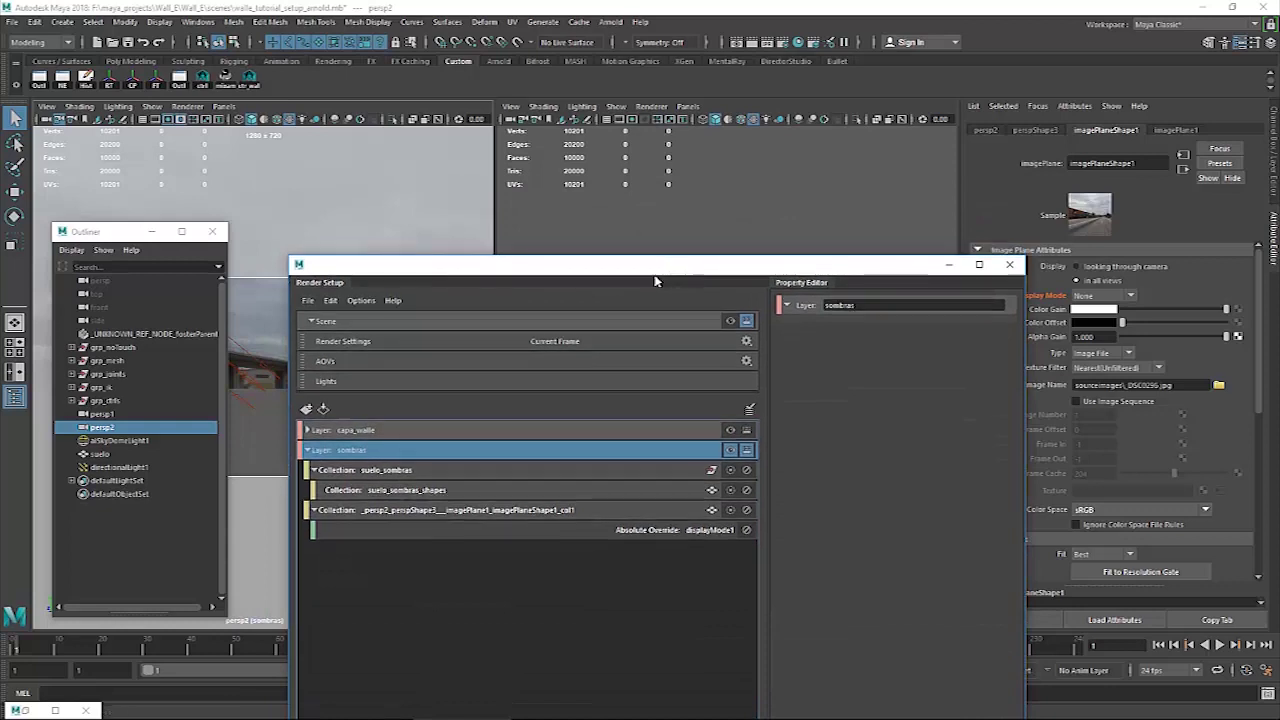
pyautogui.moveTo(560, 272); pyautogui.dragTo(524, 241)
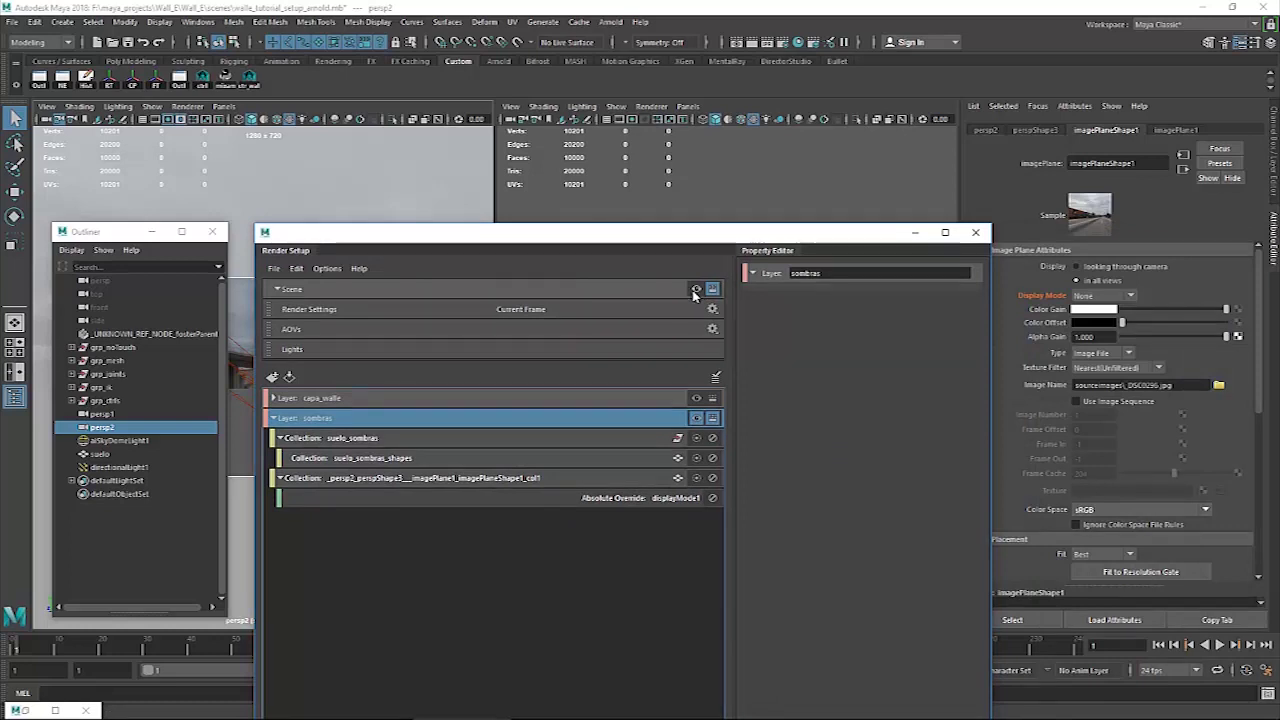
pyautogui.moveTo(720, 243); pyautogui.dragTo(752, 257)
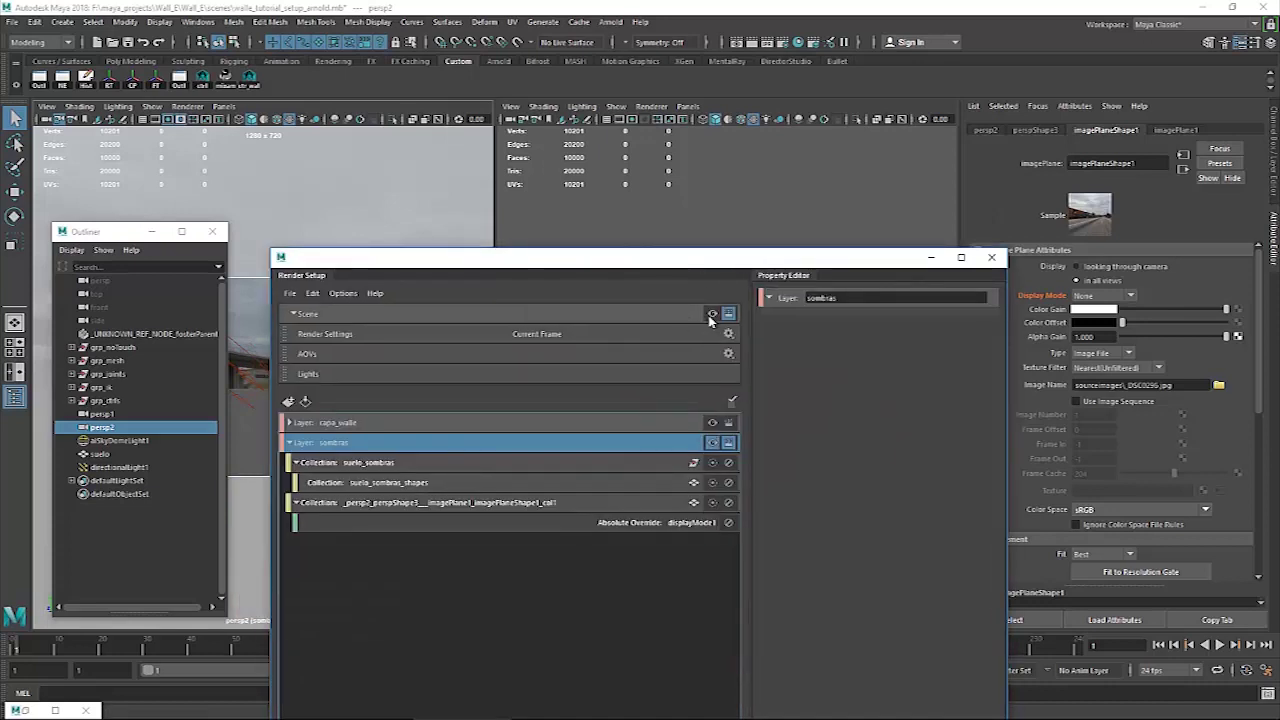
pyautogui.click(711, 316)
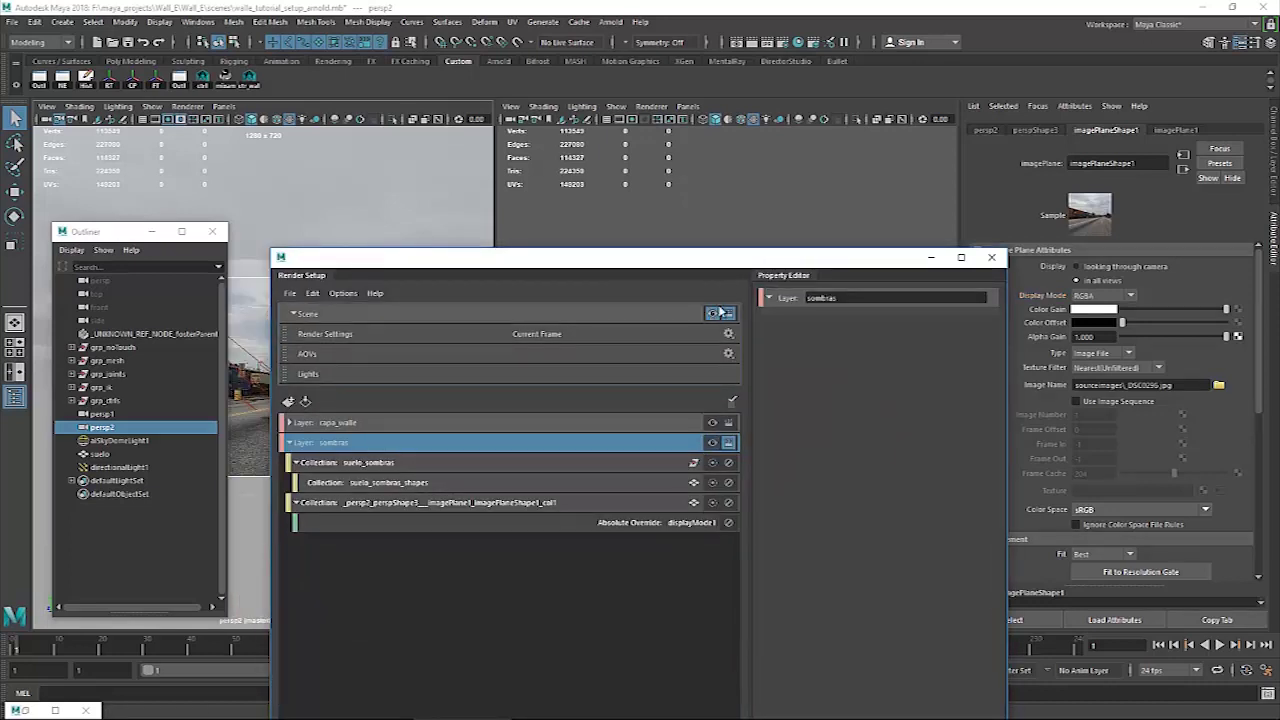
# Maximize the perspective viewport showing the robot and select the whole Wall-E model together with the floor.
pyautogui.moveTo(726, 261); pyautogui.dragTo(597, 480)
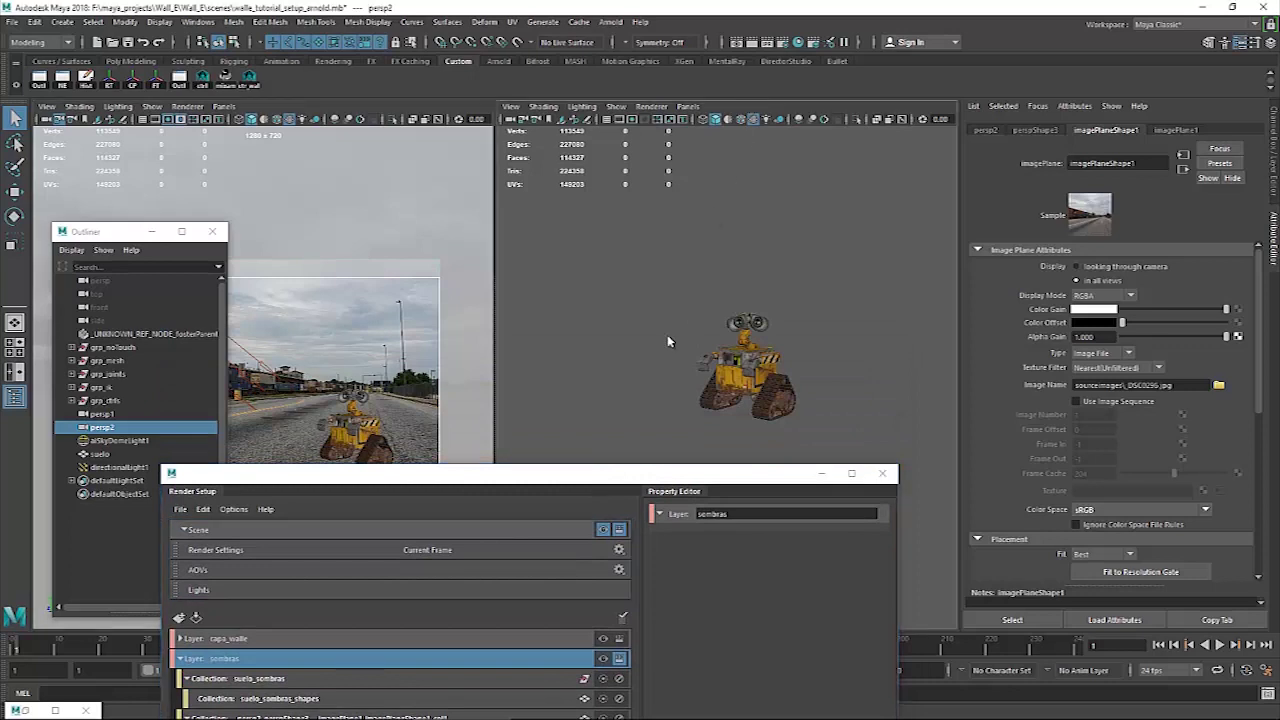
pyautogui.press('space')
pyautogui.moveTo(638, 479); pyautogui.dragTo(652, 586)
pyautogui.moveTo(357, 205); pyautogui.dragTo(700, 519)
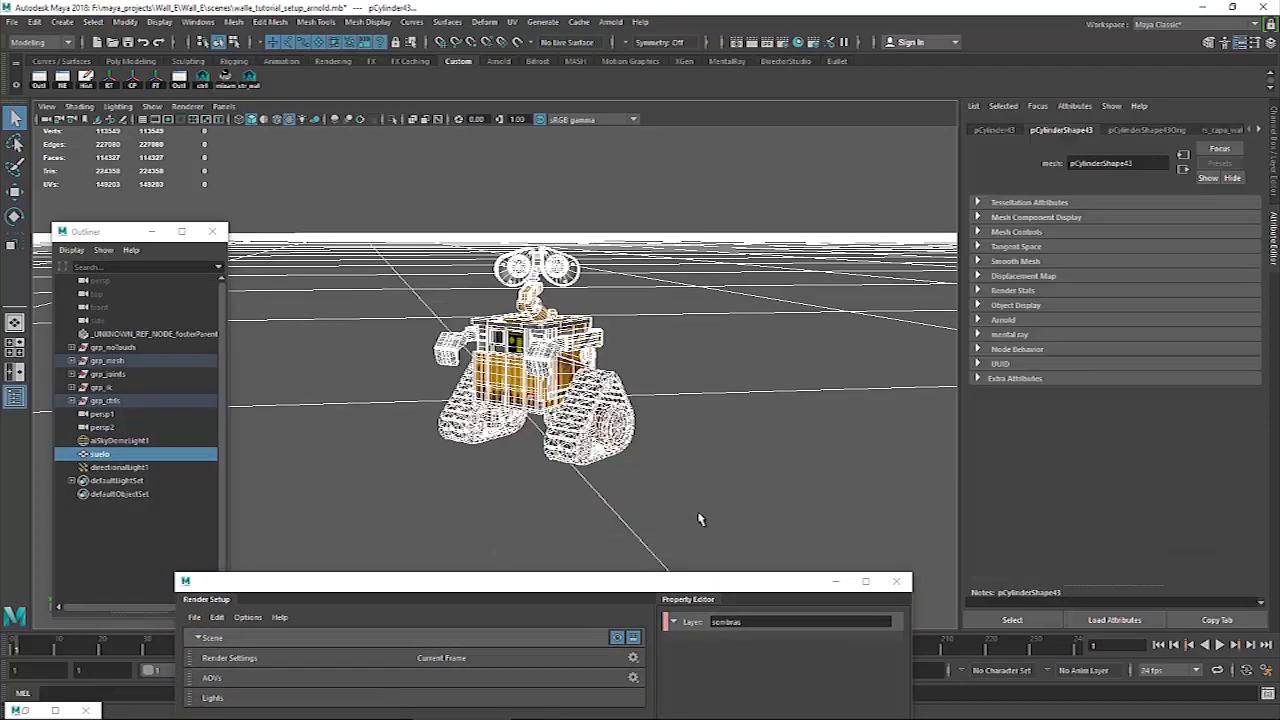
# Remove the floor from the selection and expand grp_mesh in the Outliner to list the selected robot meshes.
pyautogui.keyDown('ctrl'); pyautogui.click(796, 429); pyautogui.keyUp('ctrl')
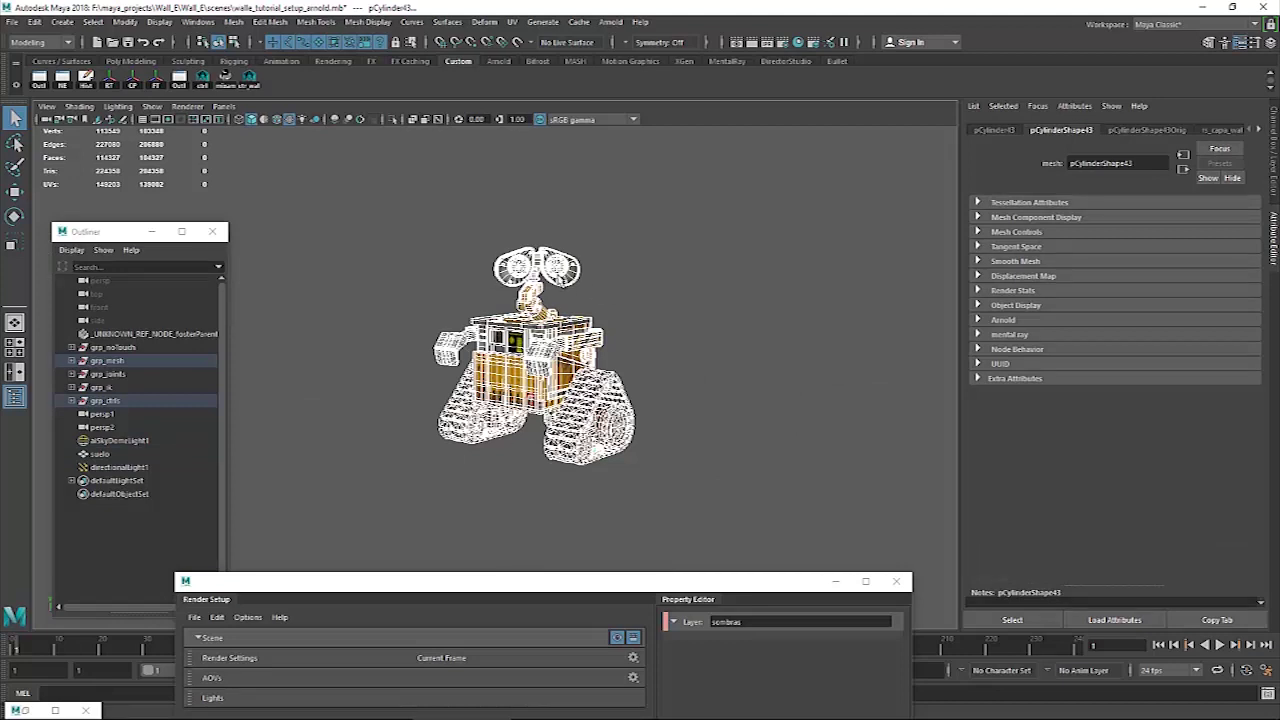
pyautogui.click(72, 362)
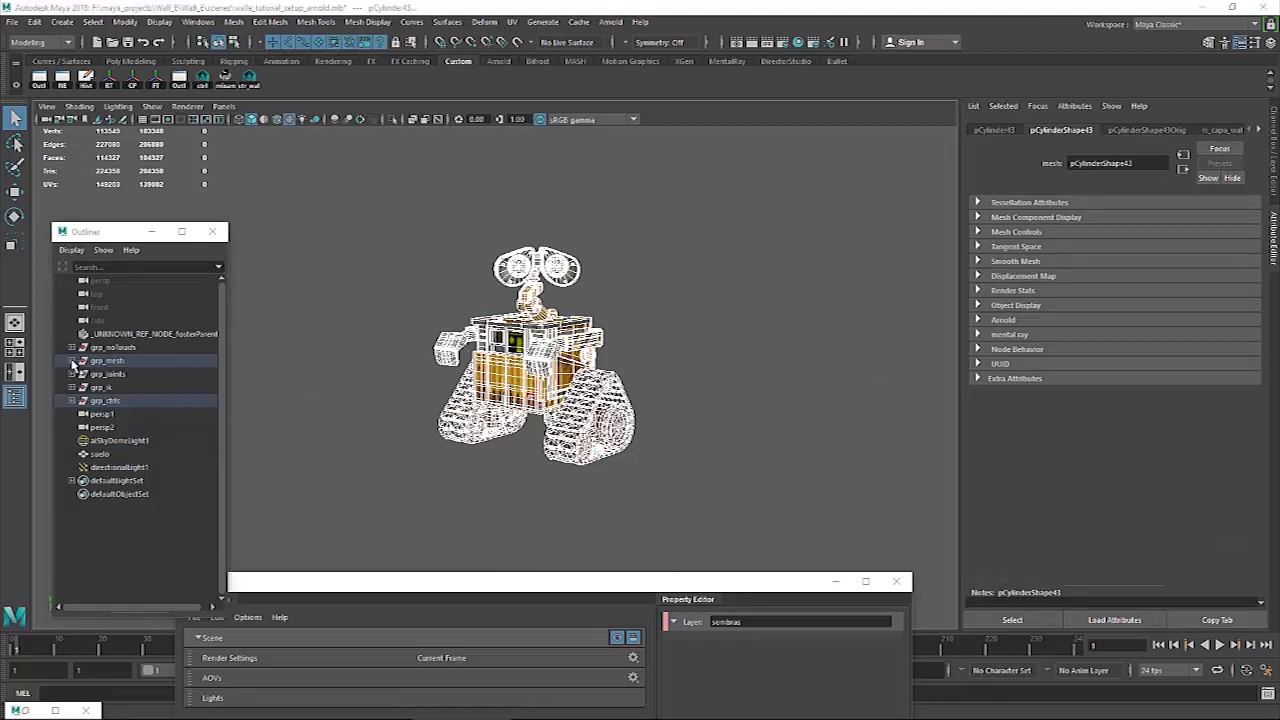
pyautogui.click(71, 361)
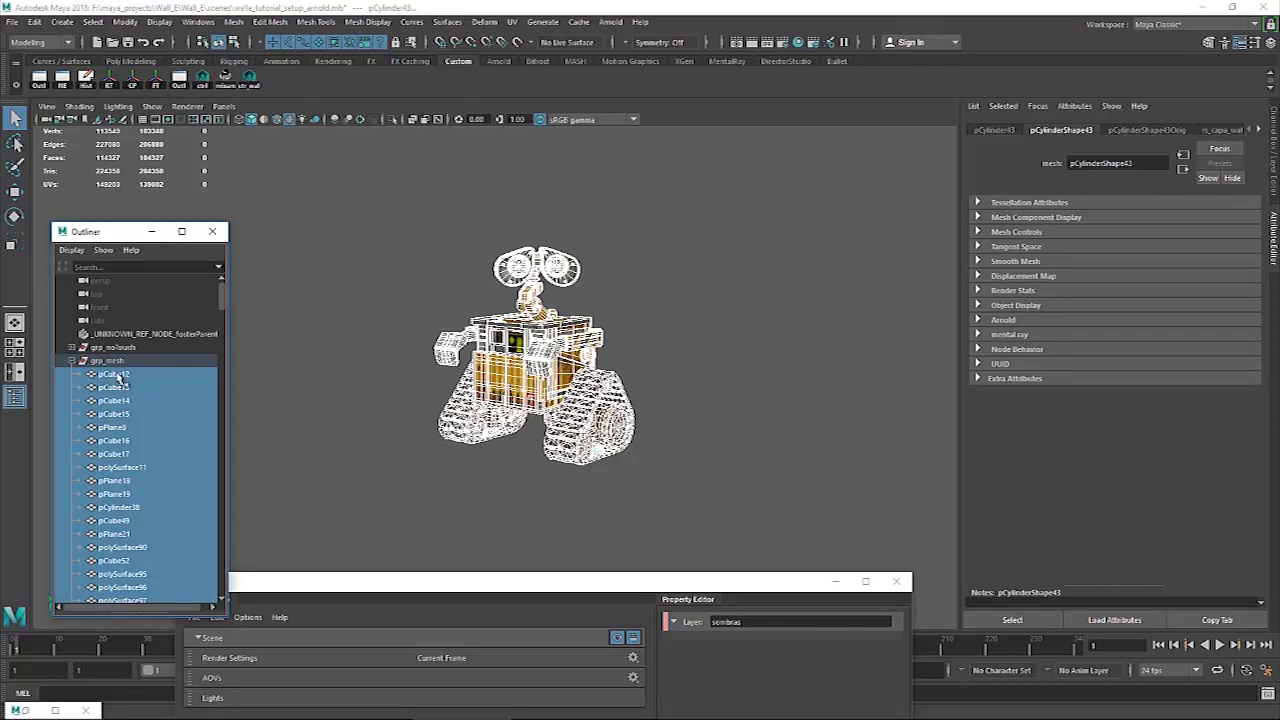
# Create a new collection in the sombras layer and name it sombras_walle.
pyautogui.moveTo(418, 587); pyautogui.dragTo(529, 163)
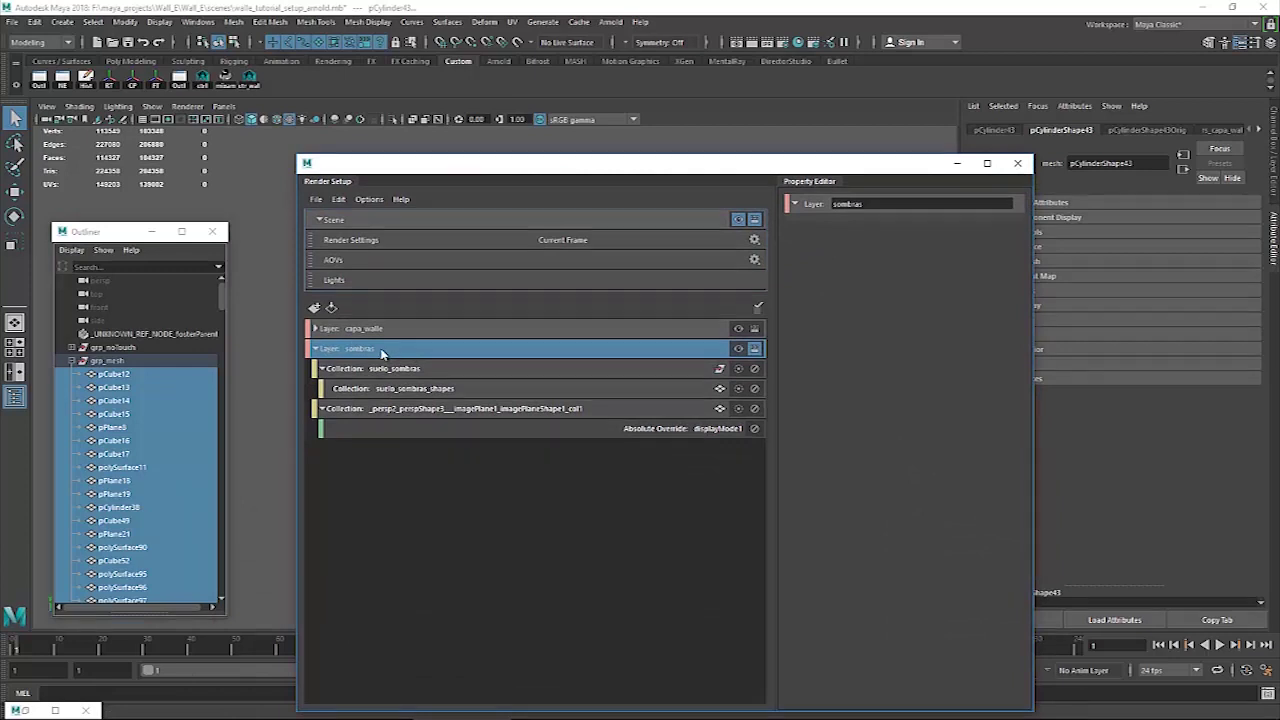
pyautogui.rightClick(380, 352)
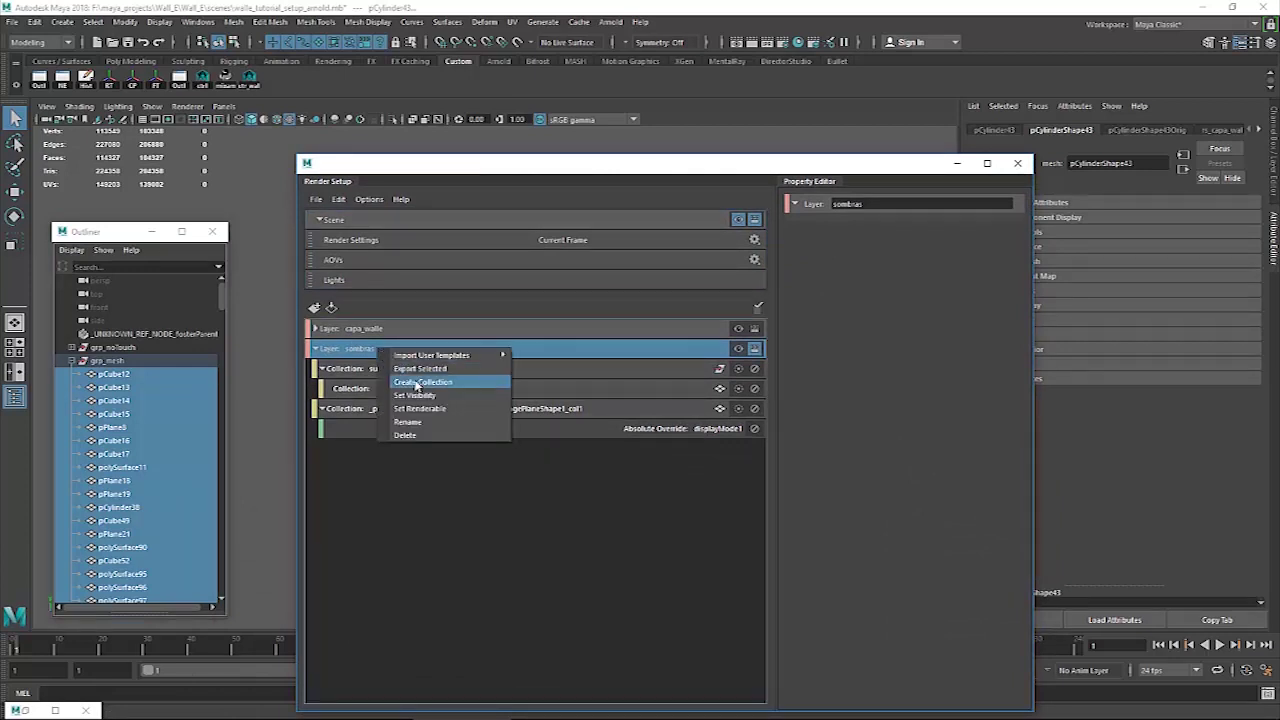
pyautogui.click(414, 397)
pyautogui.doubleClick(343, 449)
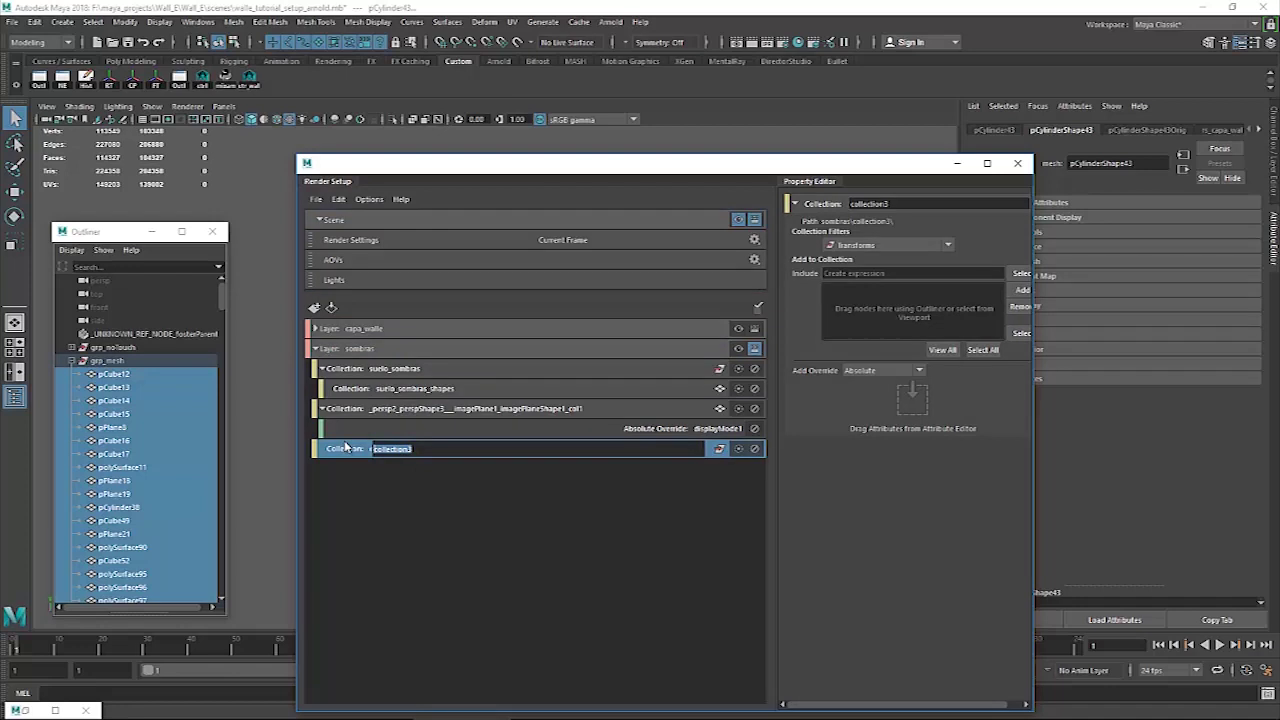
pyautogui.write('sombras_walle')
pyautogui.press('Return')
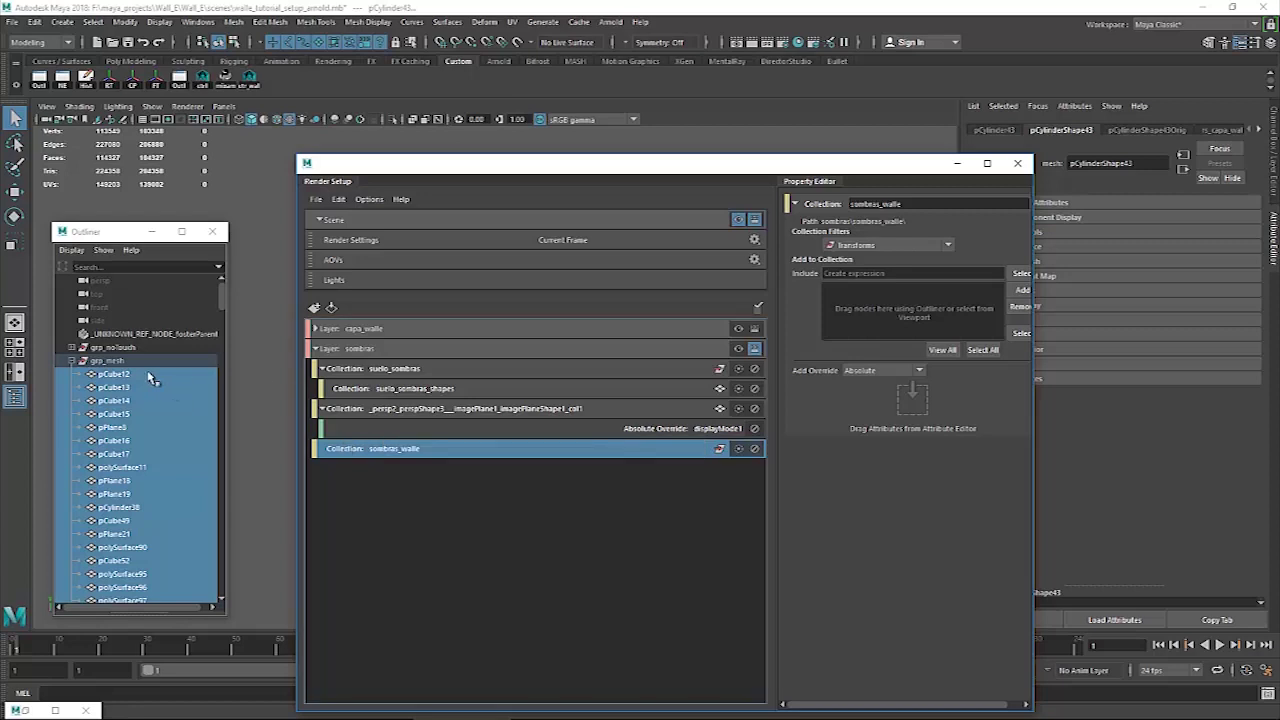
# Add all the selected robot meshes from grp_mesh to the sombras_walle collection.
pyautogui.moveTo(118, 378); pyautogui.dragTo(886, 301)
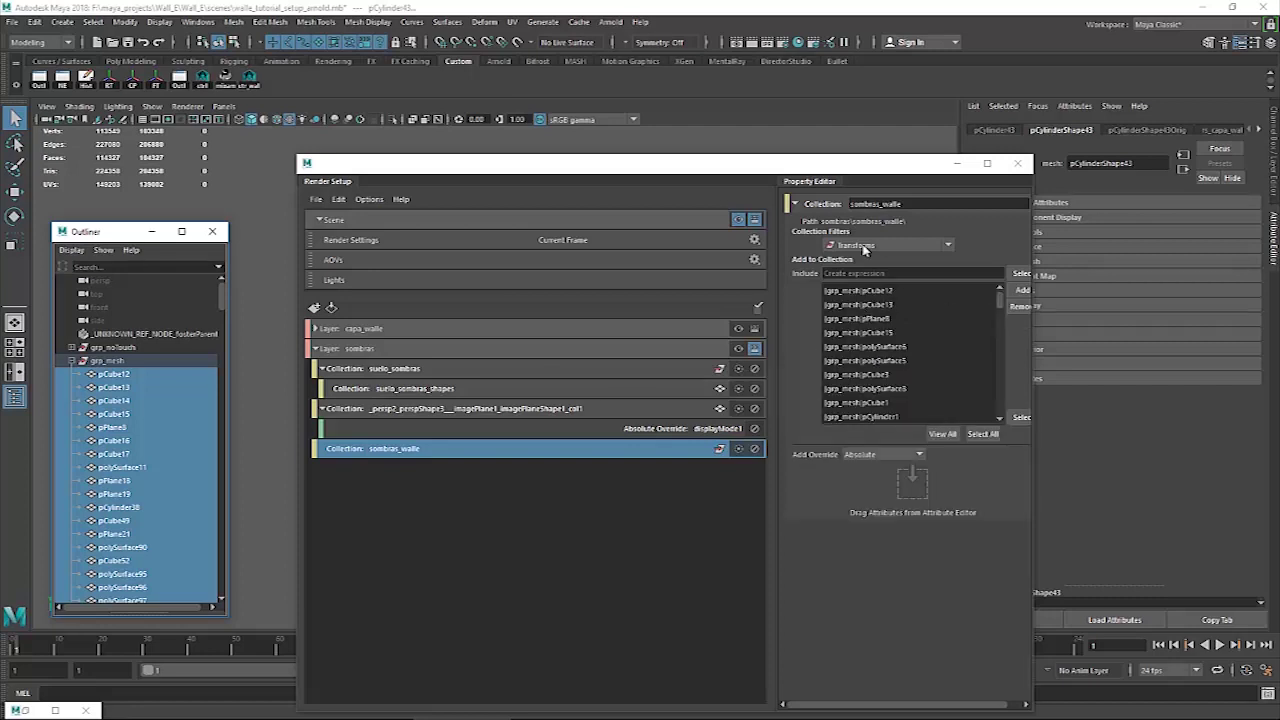
pyautogui.moveTo(705, 162); pyautogui.dragTo(680, 385)
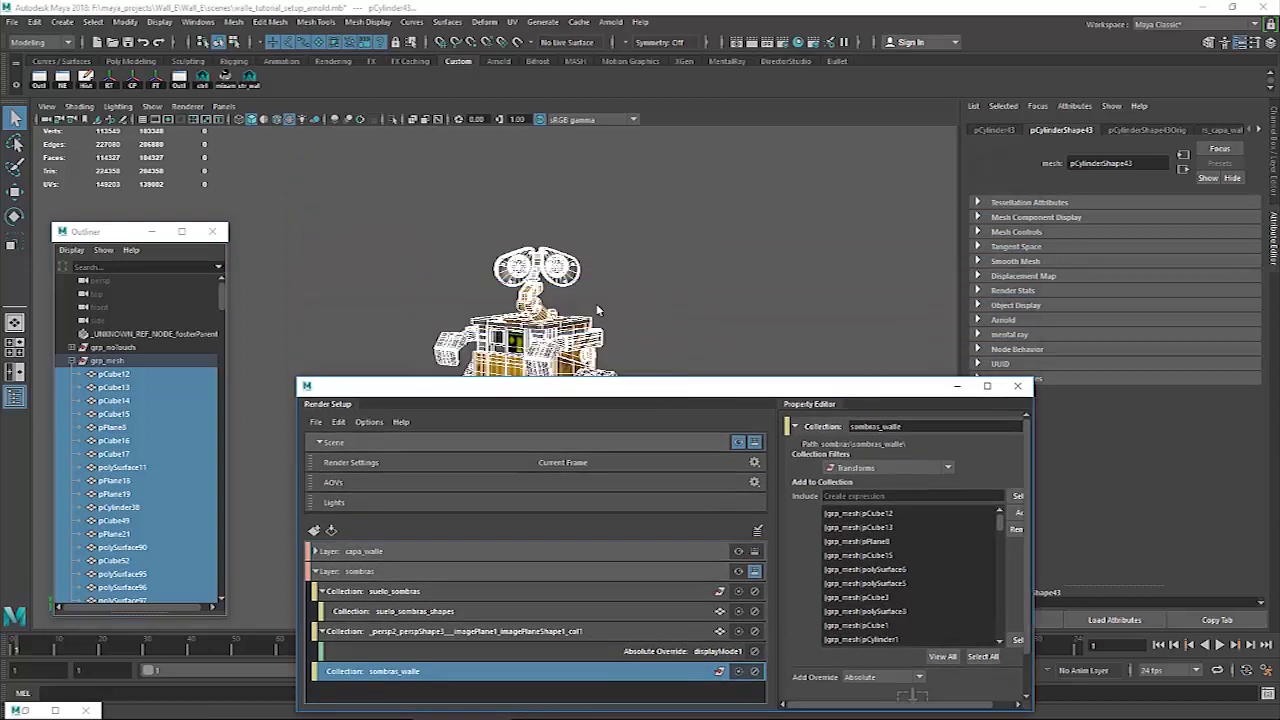
pyautogui.moveTo(598, 385); pyautogui.dragTo(551, 133)
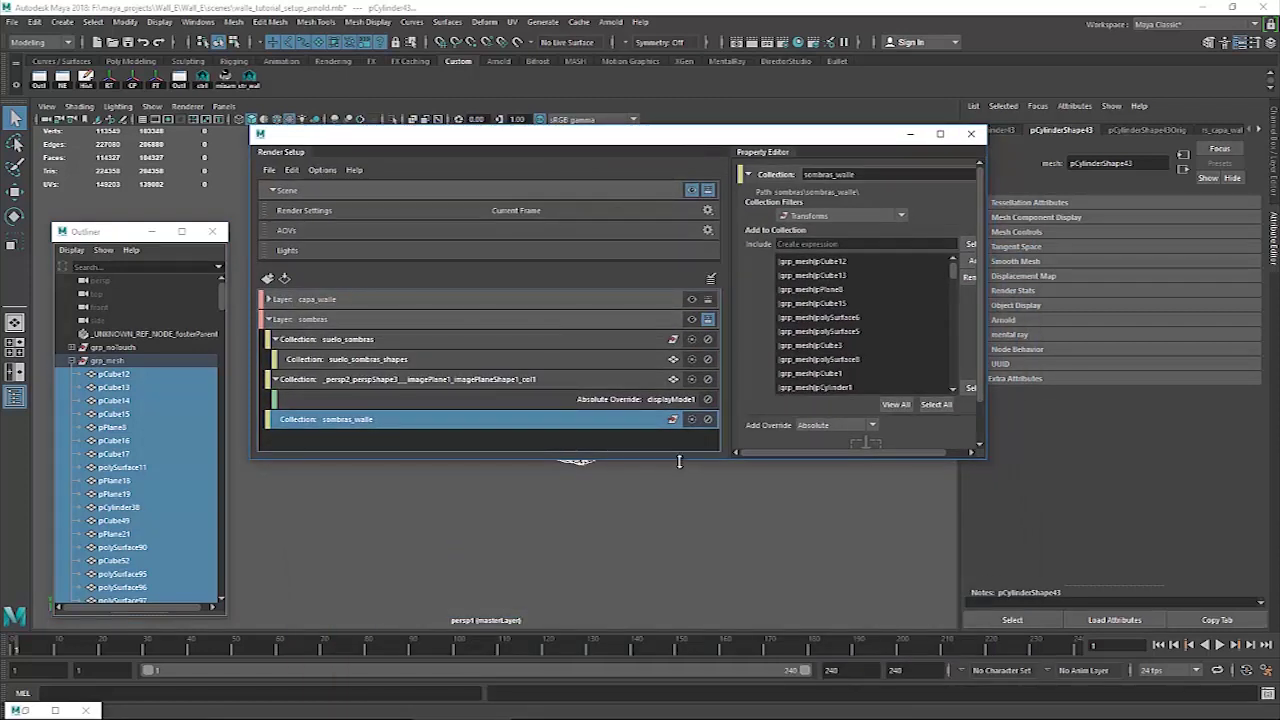
pyautogui.moveTo(679, 460); pyautogui.dragTo(680, 660)
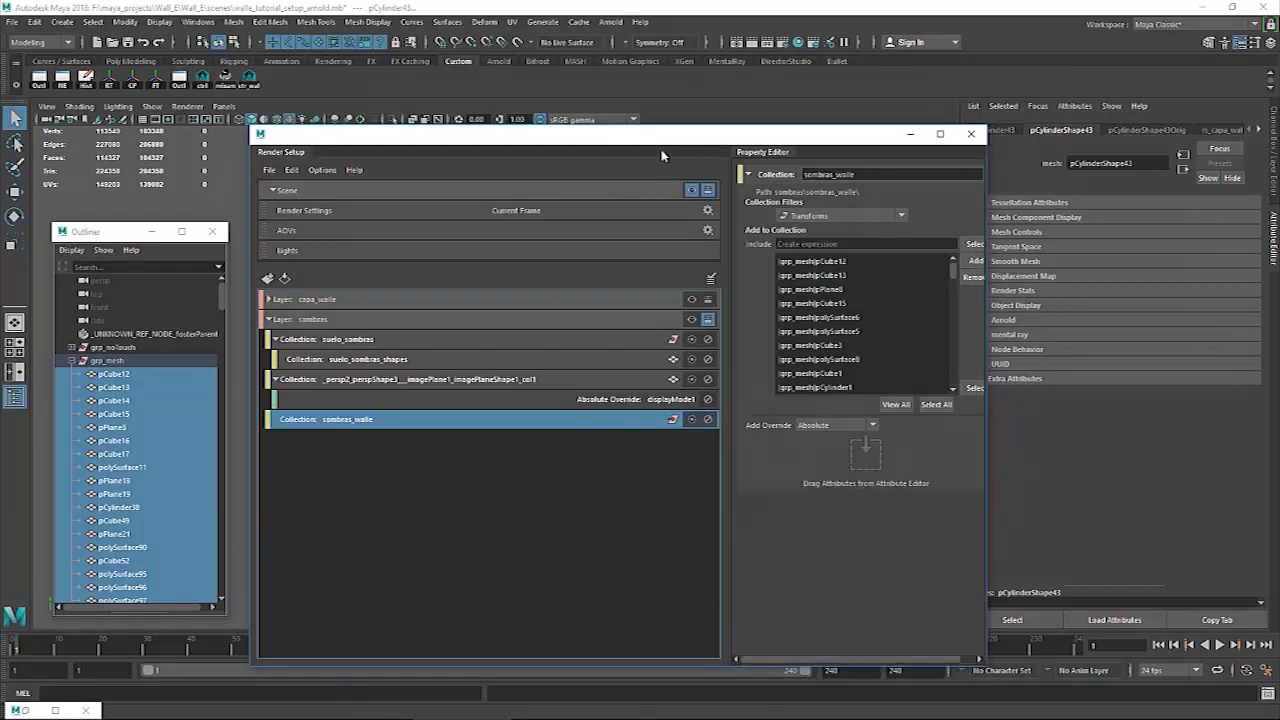
pyautogui.moveTo(653, 146); pyautogui.dragTo(584, 147)
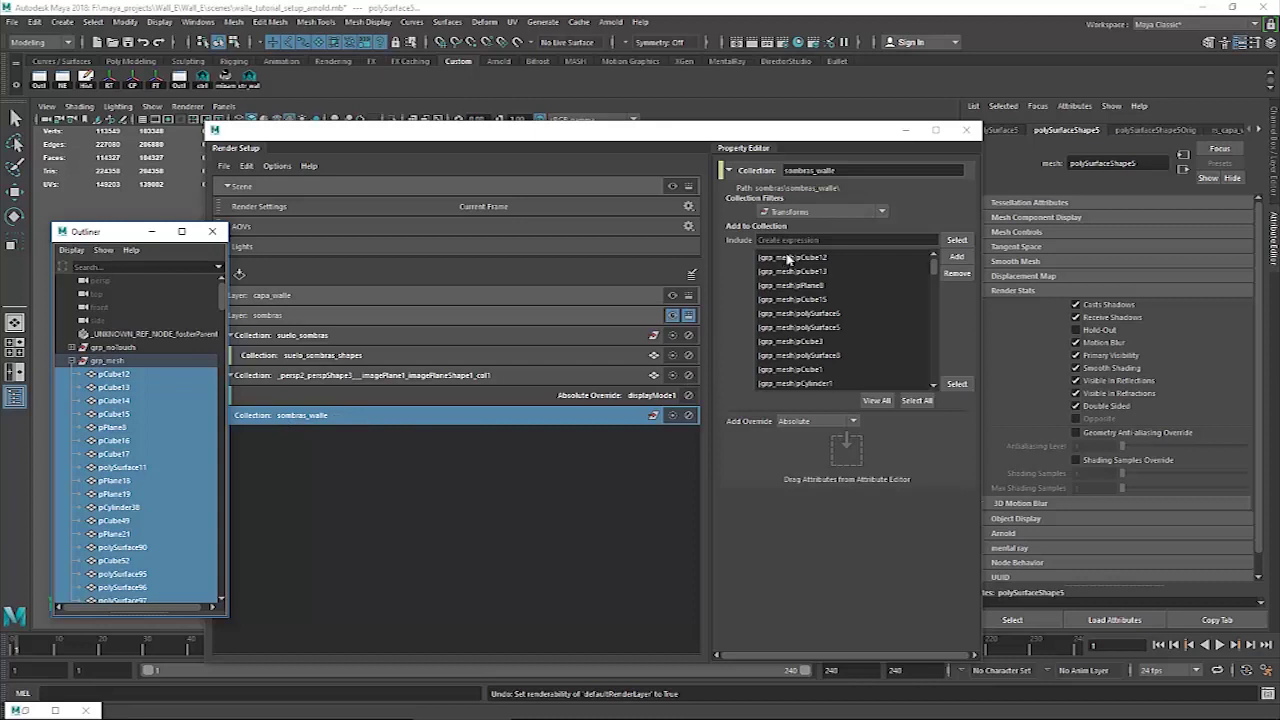
# With the sombras layer visible, create an absolute override for the robot meshes' Primary Visibility and turn it off.
pyautogui.moveTo(634, 147); pyautogui.dragTo(634, 177)
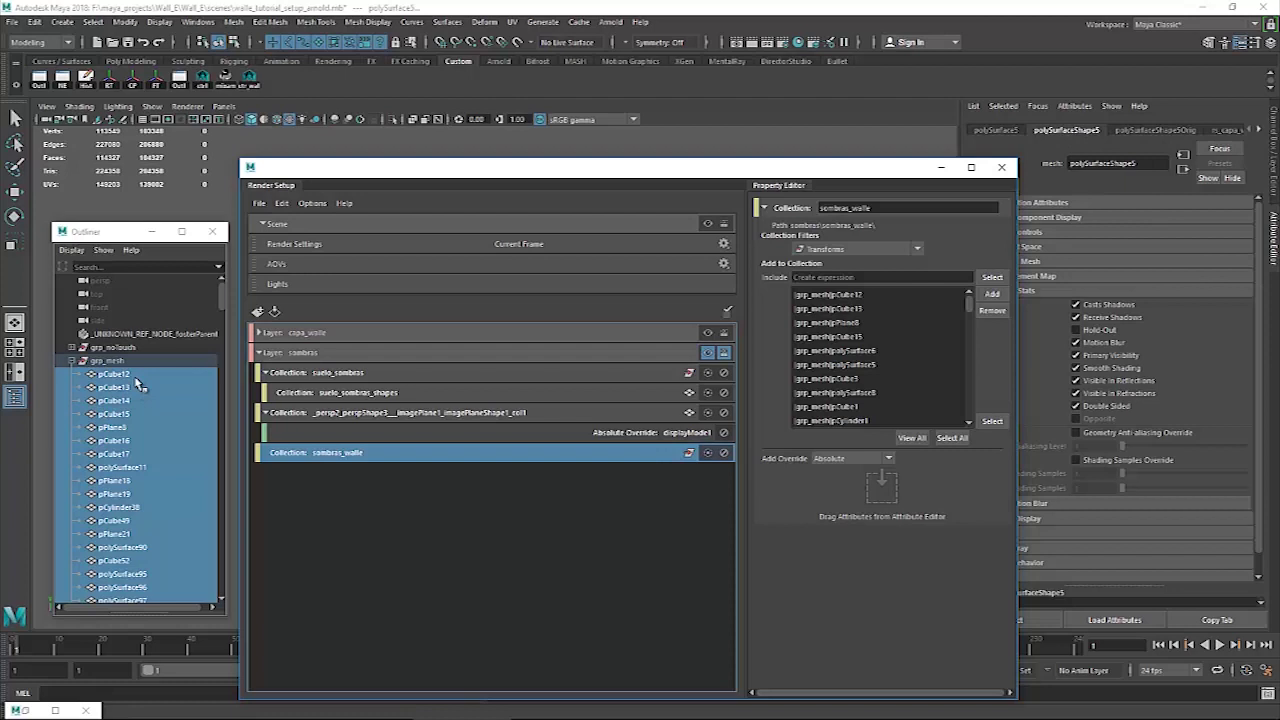
pyautogui.rightClick(1095, 362)
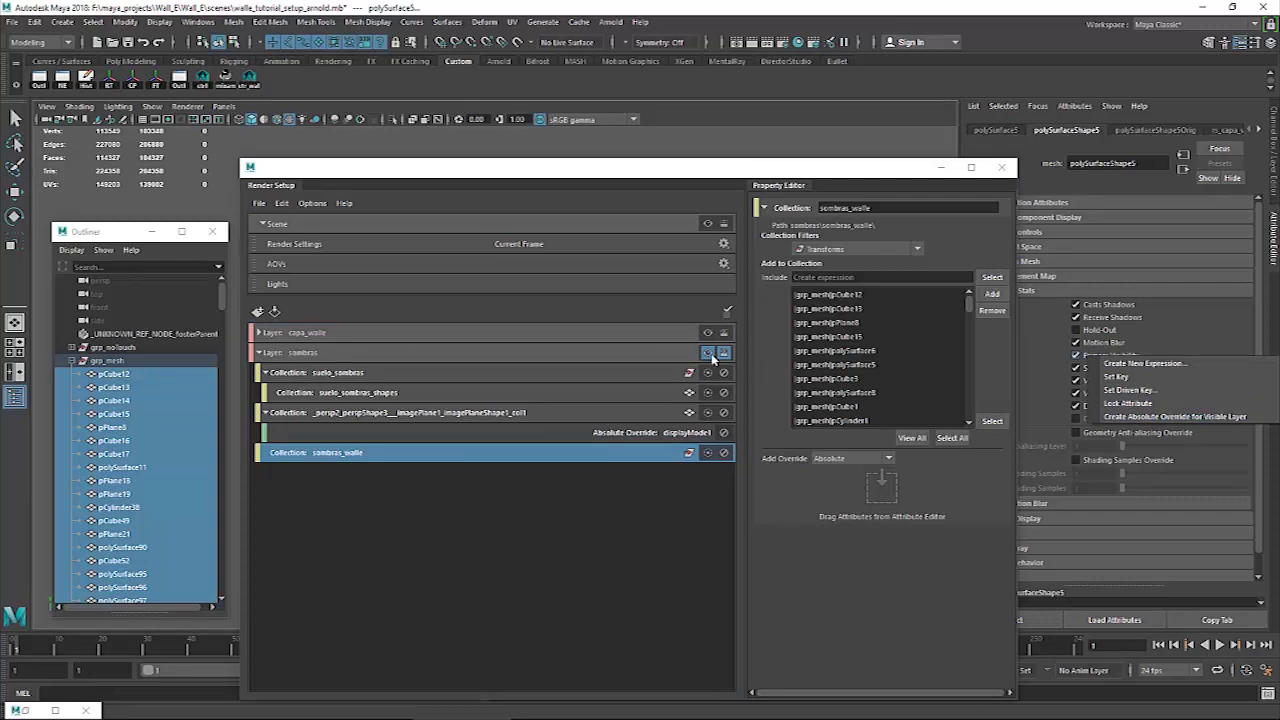
pyautogui.click(1120, 417)
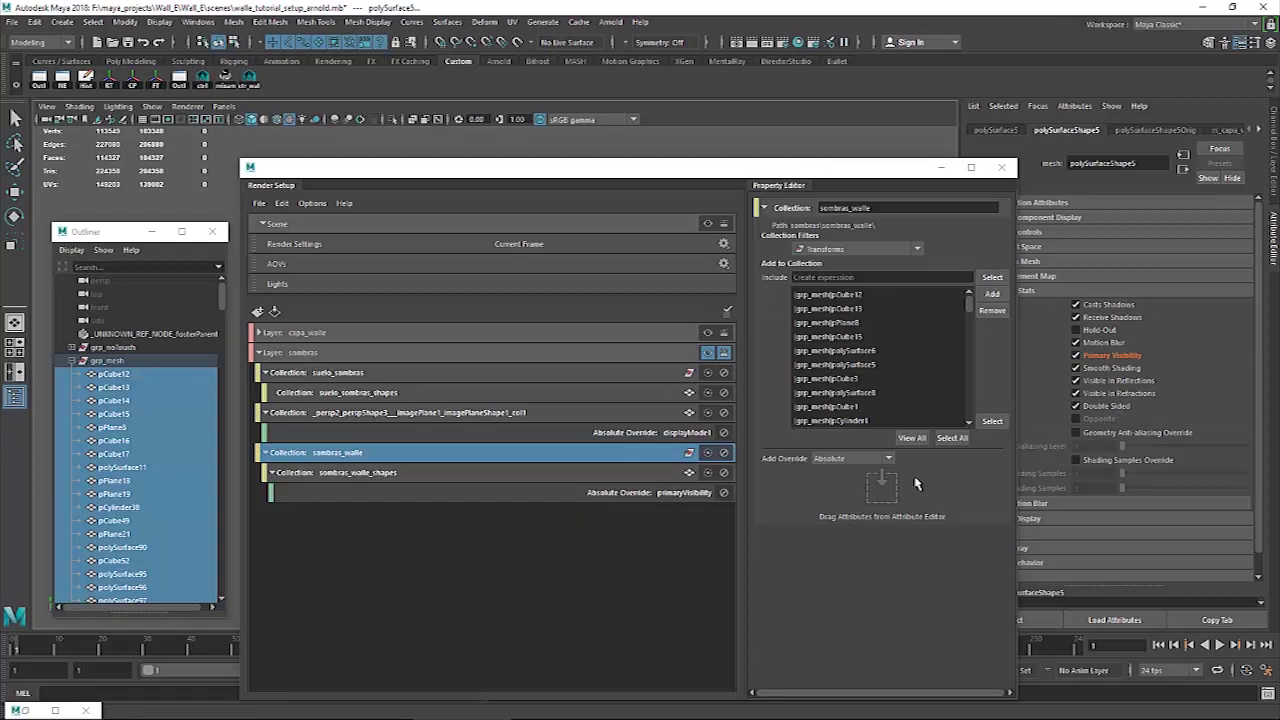
pyautogui.click(632, 494)
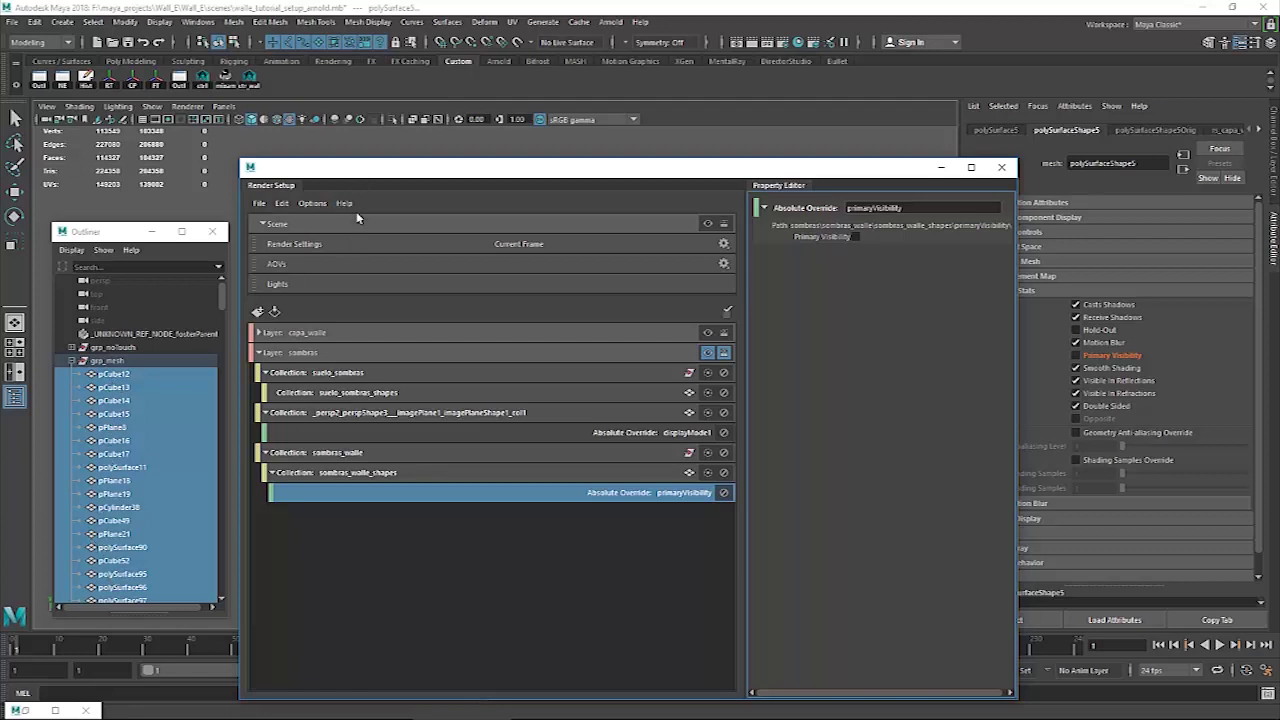
# Check the Primary Visibility override on several individual meshes inside grp_mesh, such as pCube12, pCube52 and pPlane19.
pyautogui.moveTo(356, 168); pyautogui.dragTo(358, 340)
pyautogui.click(148, 376)
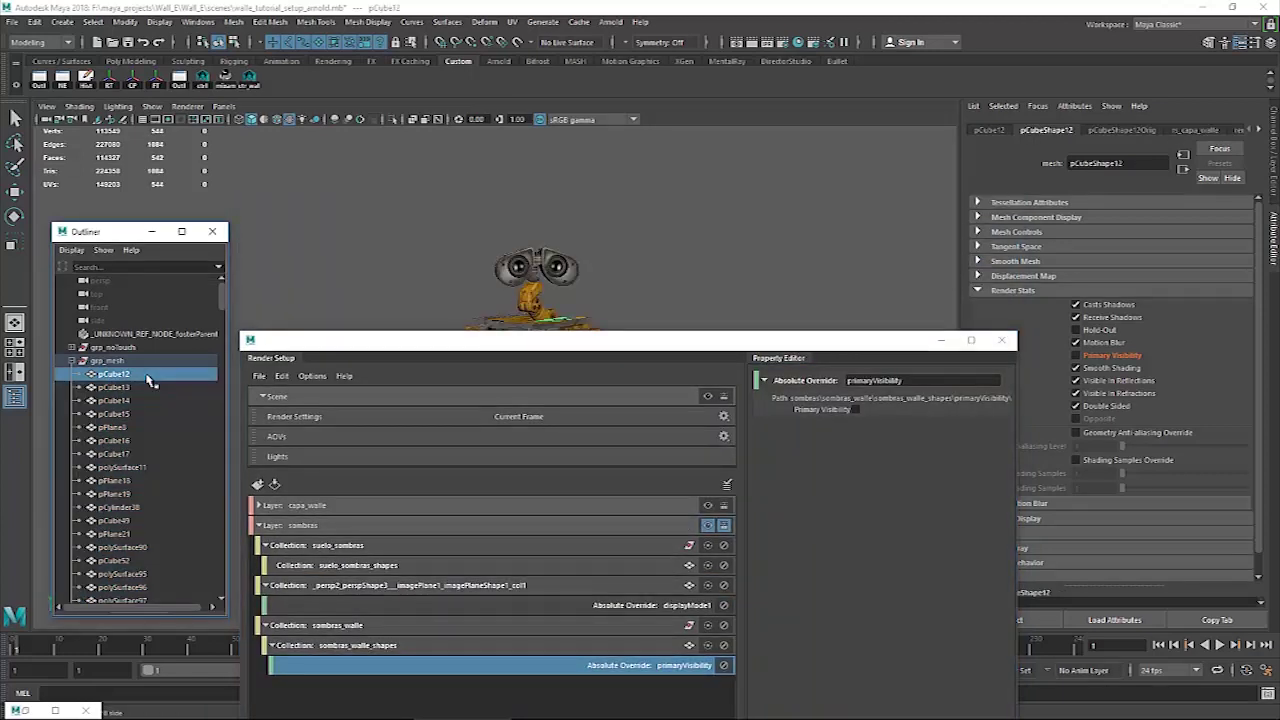
pyautogui.click(122, 401)
pyautogui.click(128, 443)
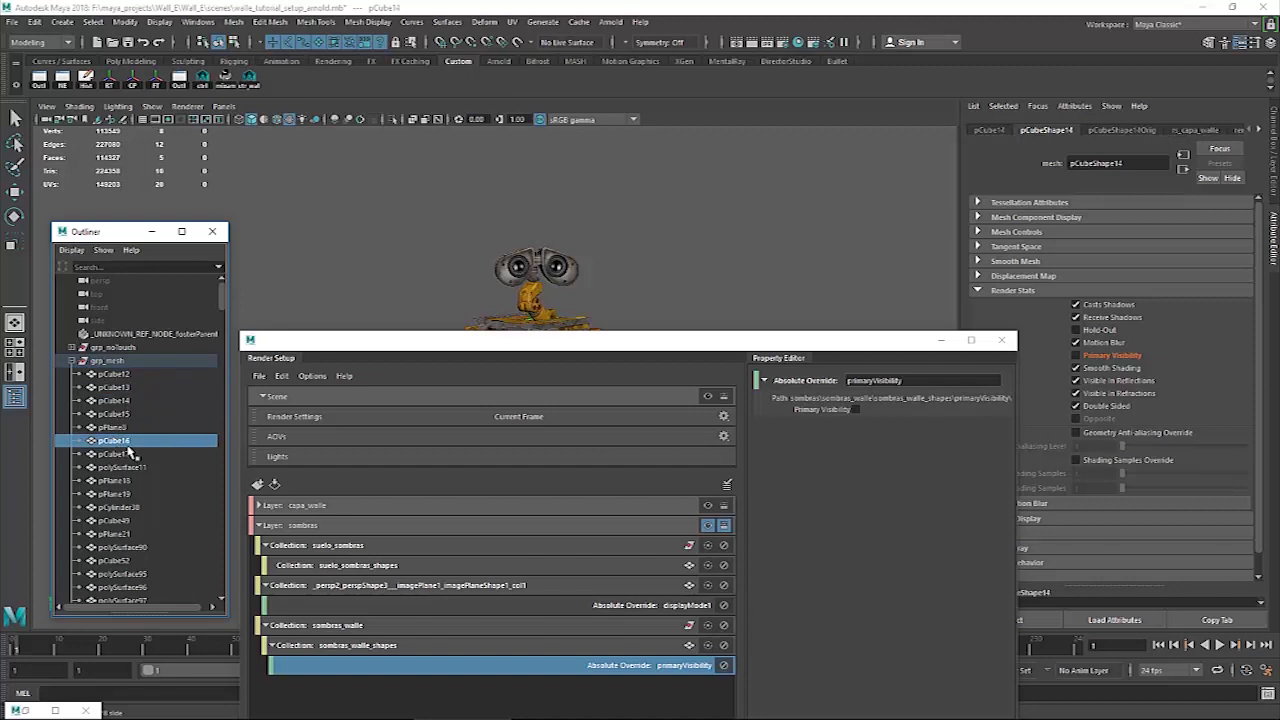
pyautogui.click(126, 508)
pyautogui.click(128, 560)
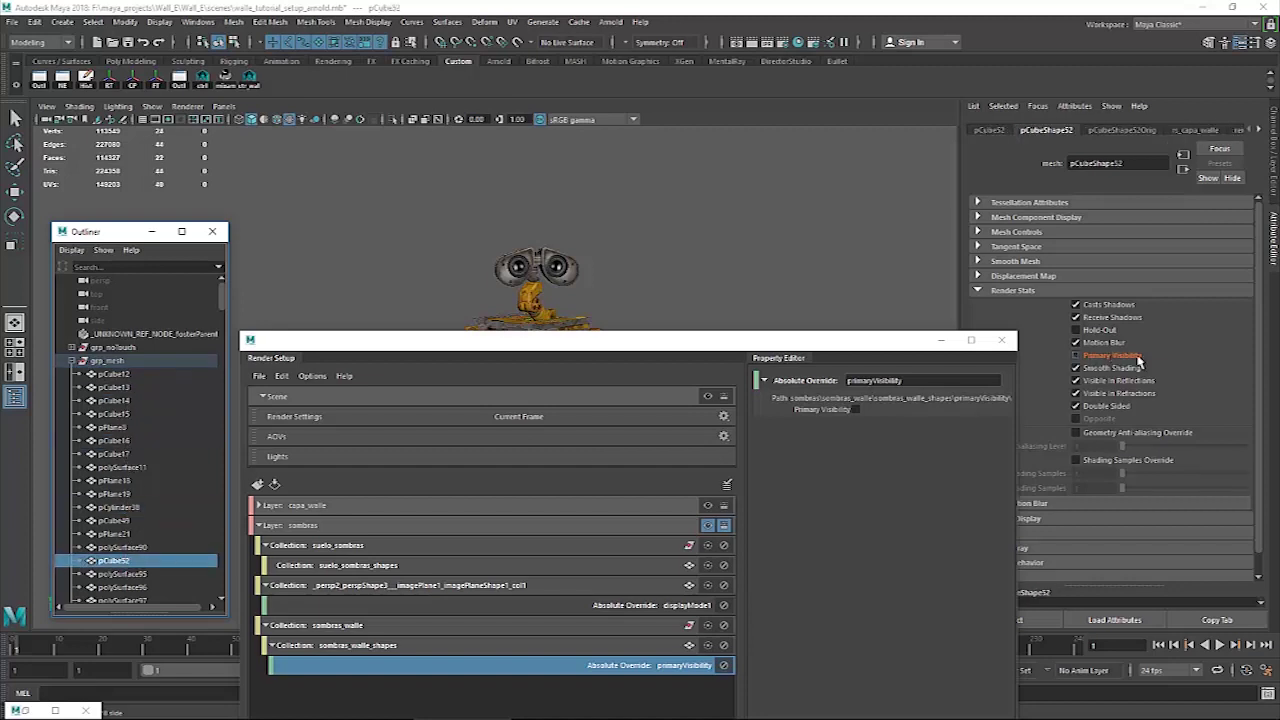
pyautogui.click(130, 442)
pyautogui.click(109, 390)
pyautogui.click(115, 494)
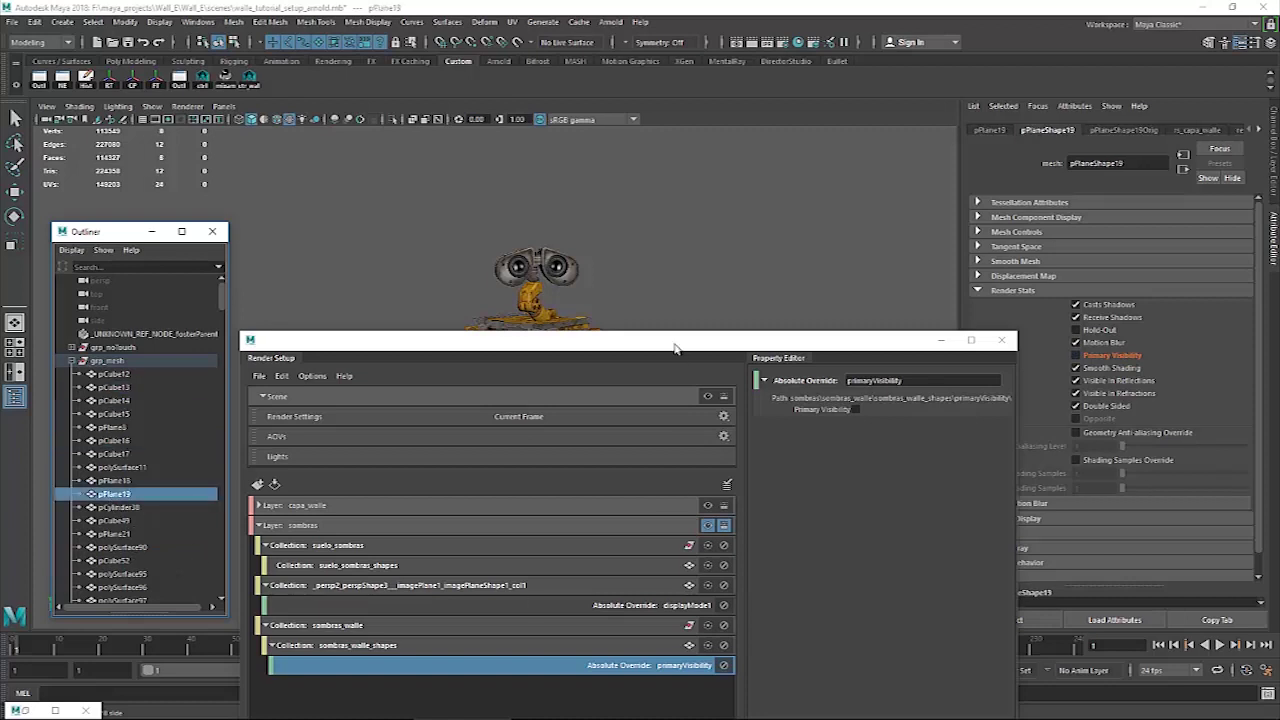
# Select the sombras layer and render its current frame with Arnold from the maximized persp2 camera view.
pyautogui.moveTo(614, 347); pyautogui.dragTo(700, 140)
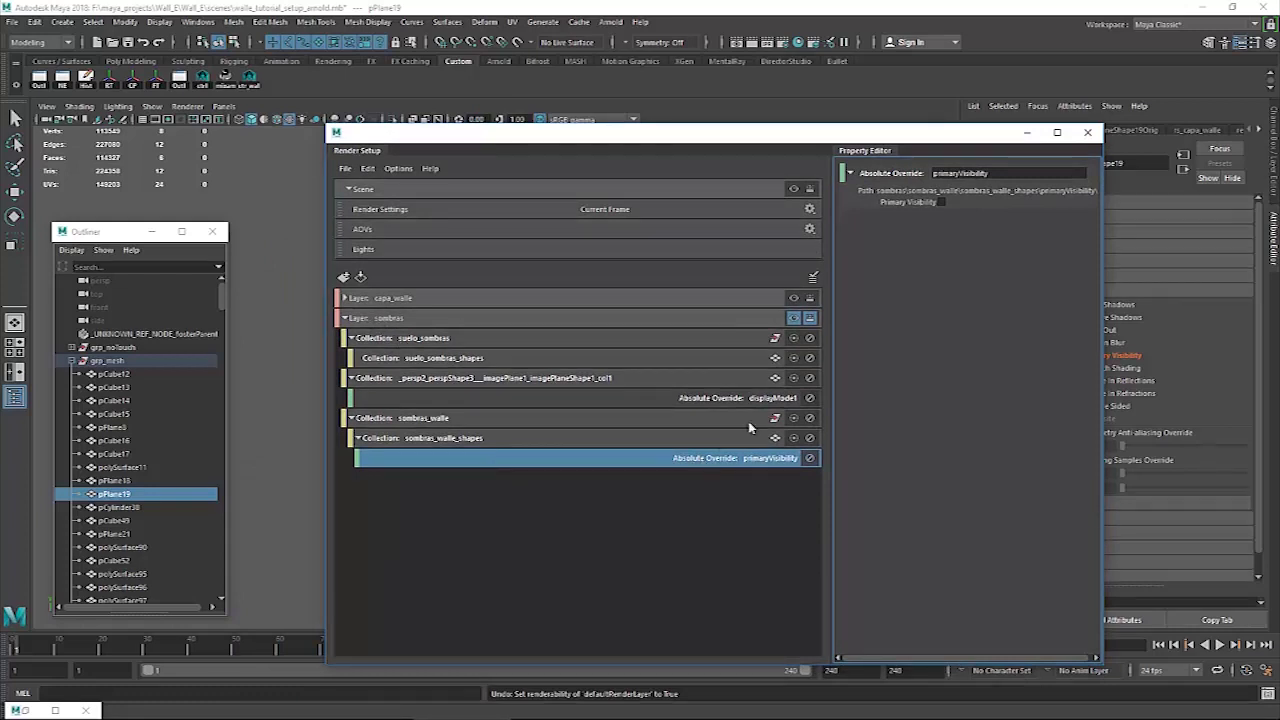
pyautogui.moveTo(943, 145); pyautogui.dragTo(745, 207)
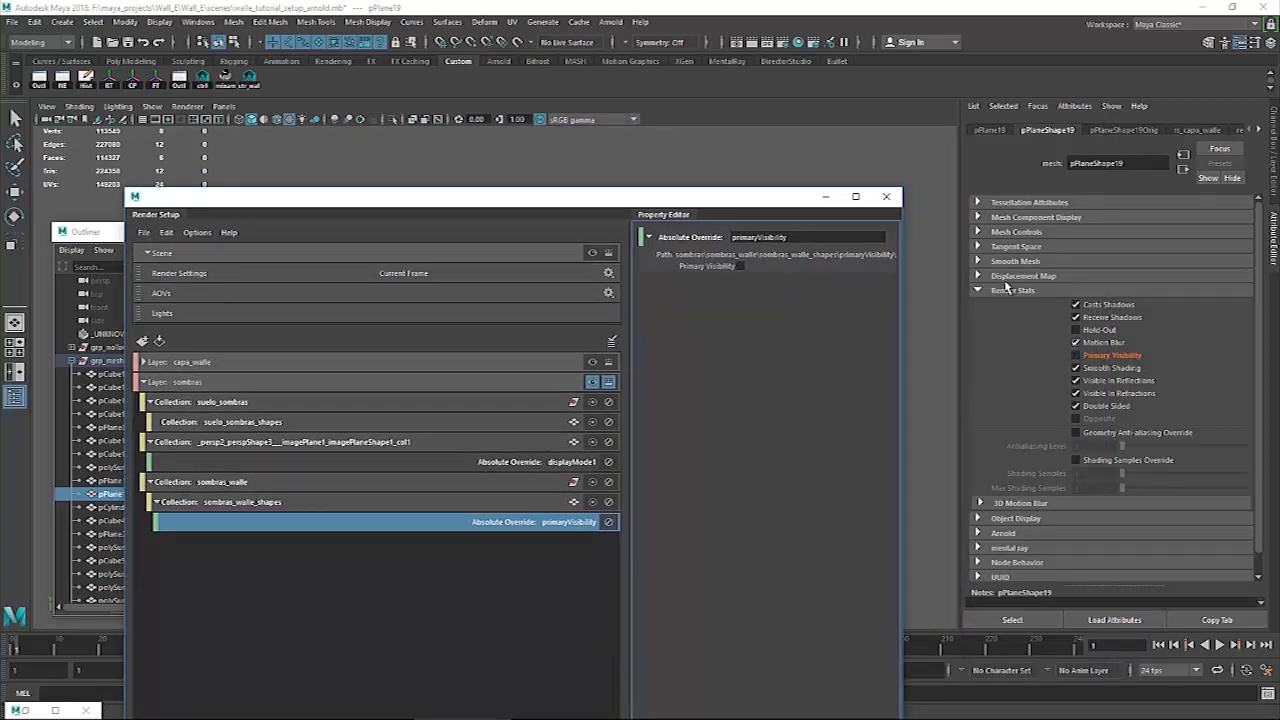
pyautogui.click(583, 384)
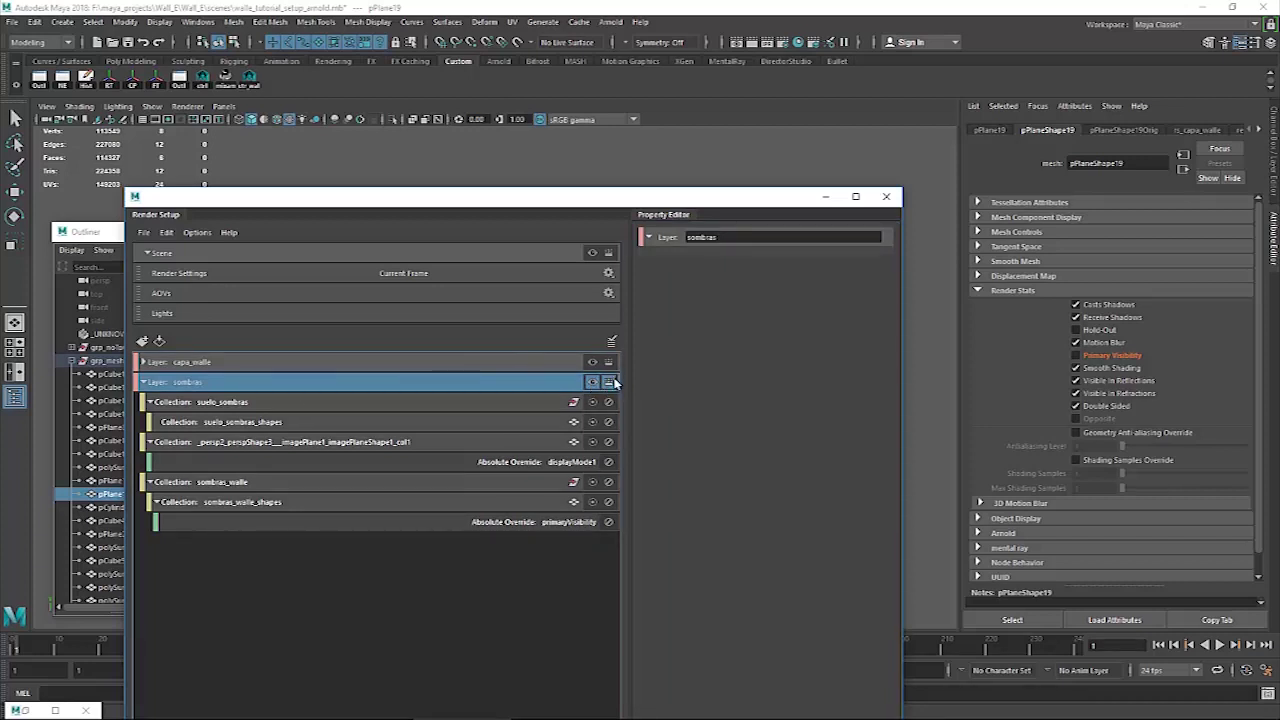
pyautogui.click(826, 196)
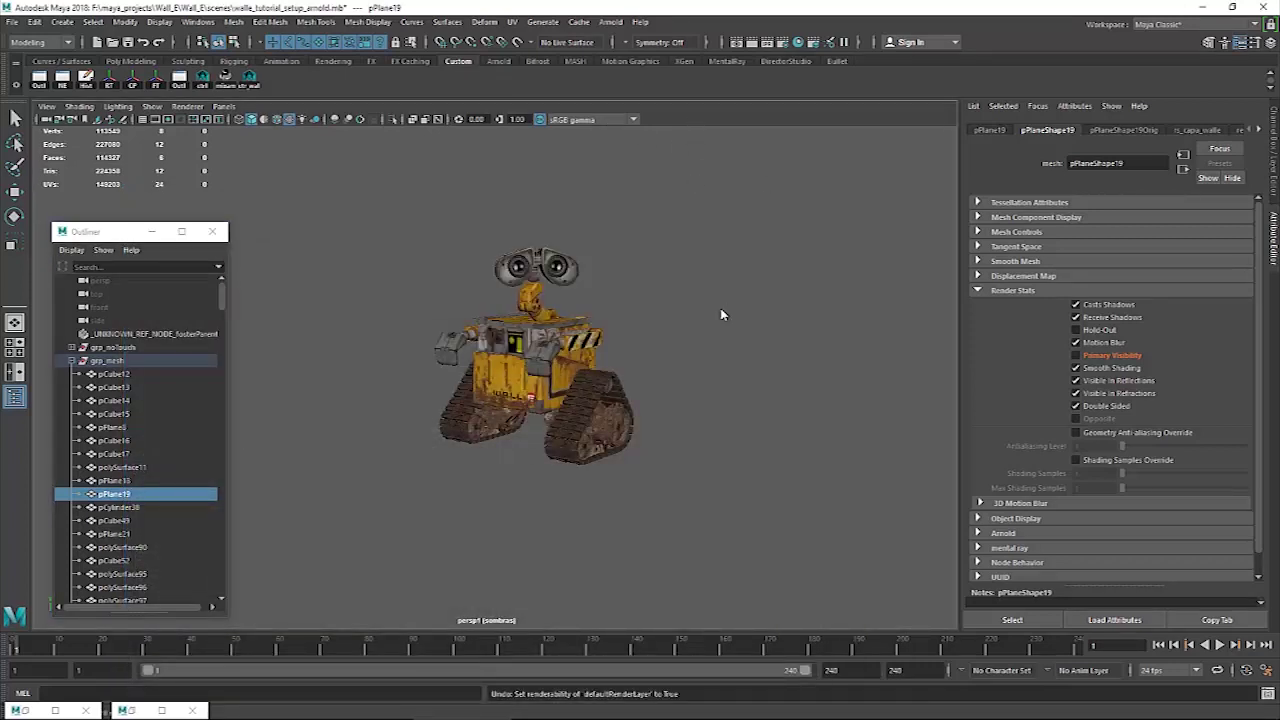
pyautogui.press('space')
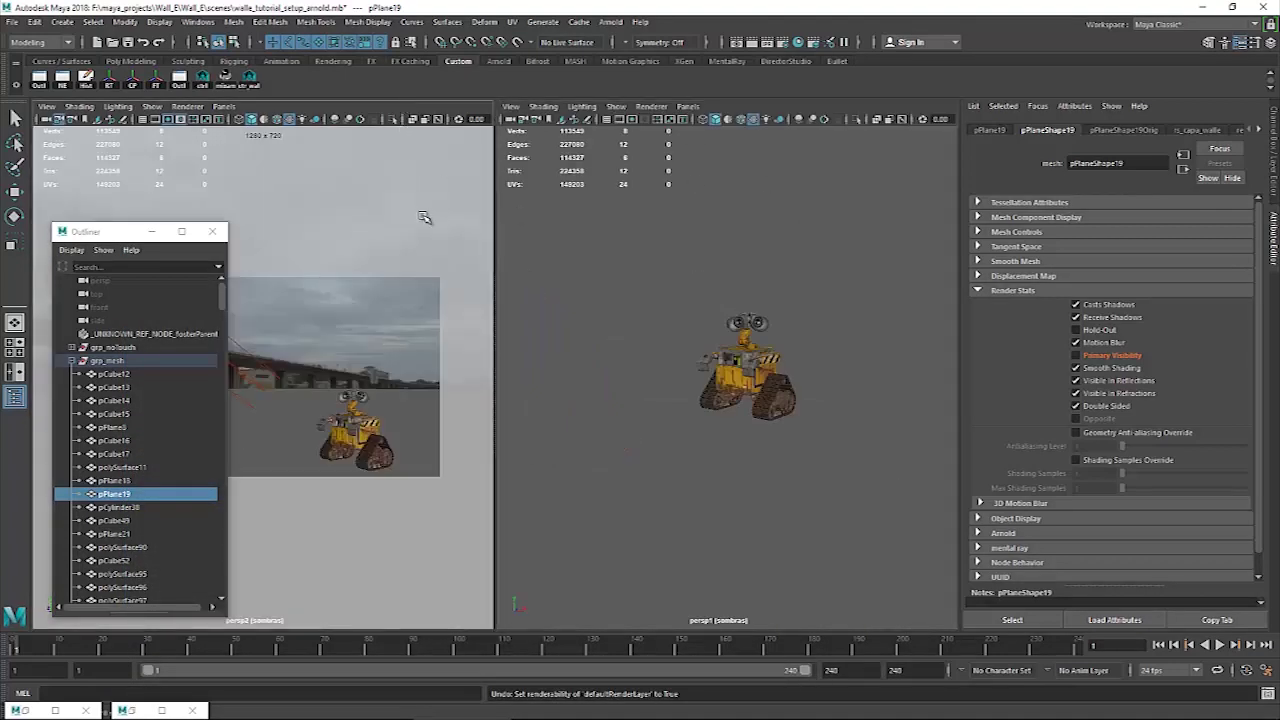
pyautogui.press('space')
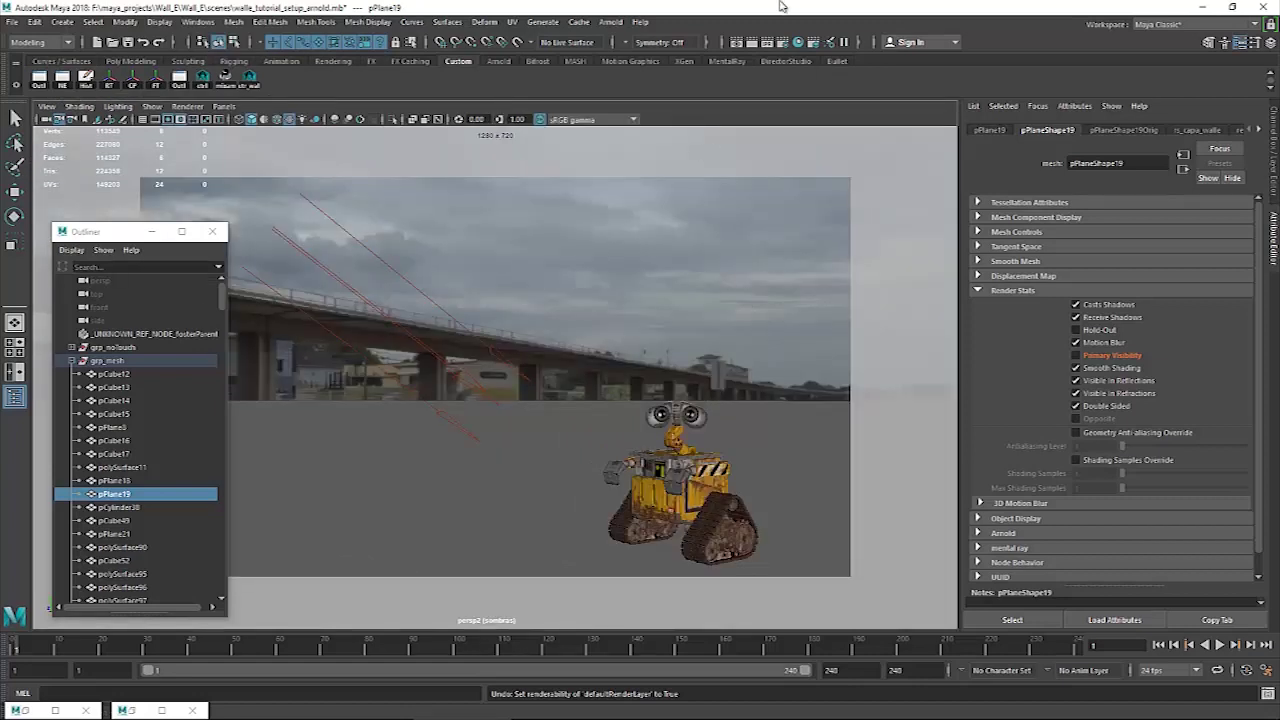
pyautogui.click(753, 45)
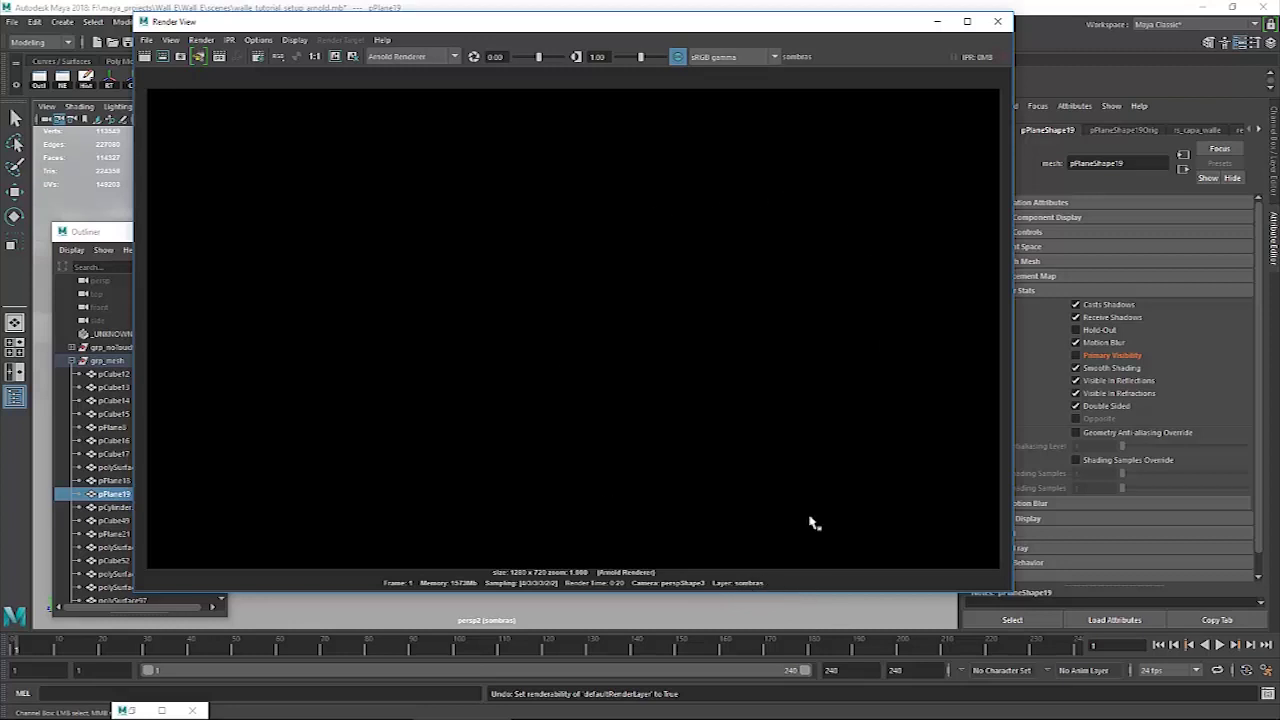
# Inspect the rendered shadow's alpha channel, comparing it twice with the RGB channels.
pyautogui.click(297, 58)
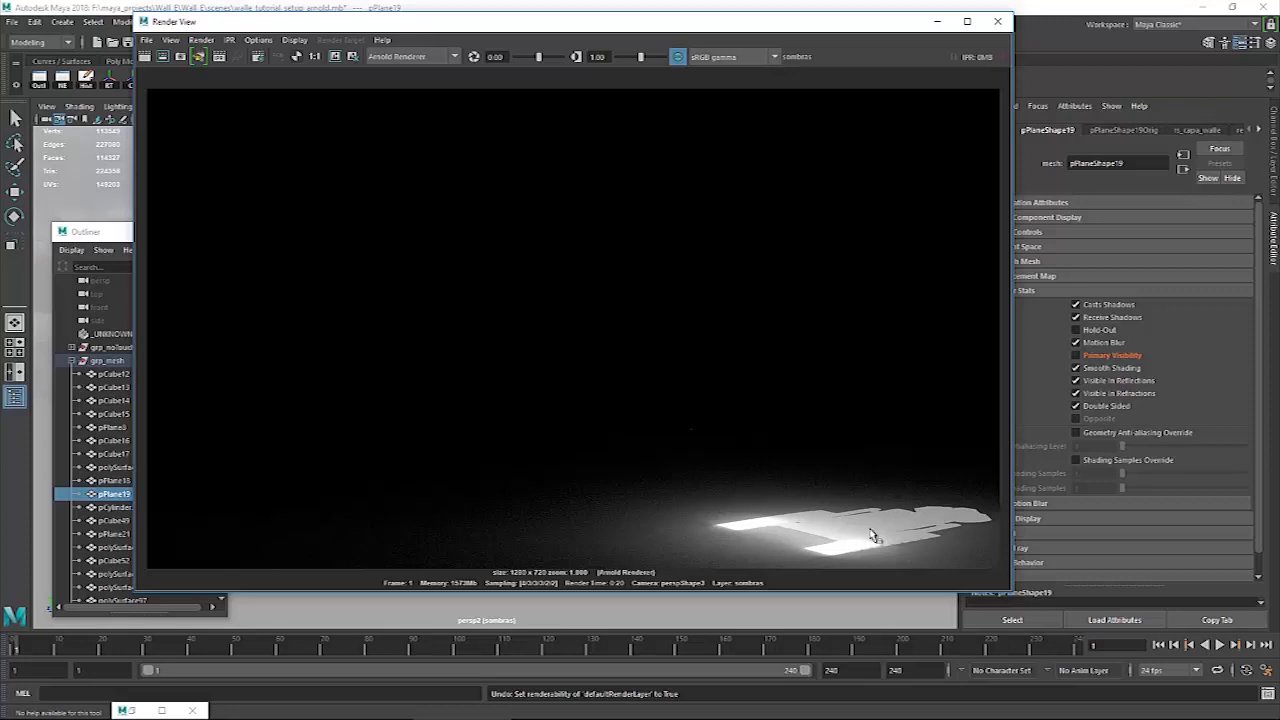
pyautogui.click(279, 58)
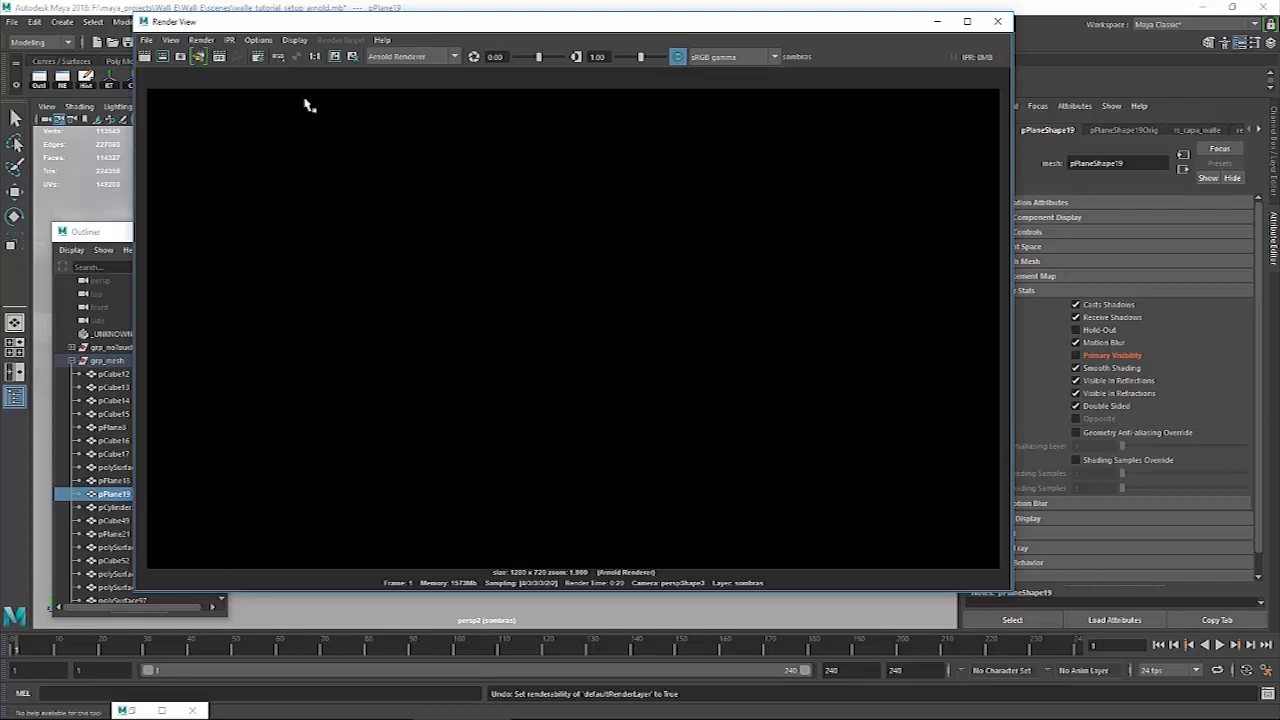
pyautogui.click(298, 59)
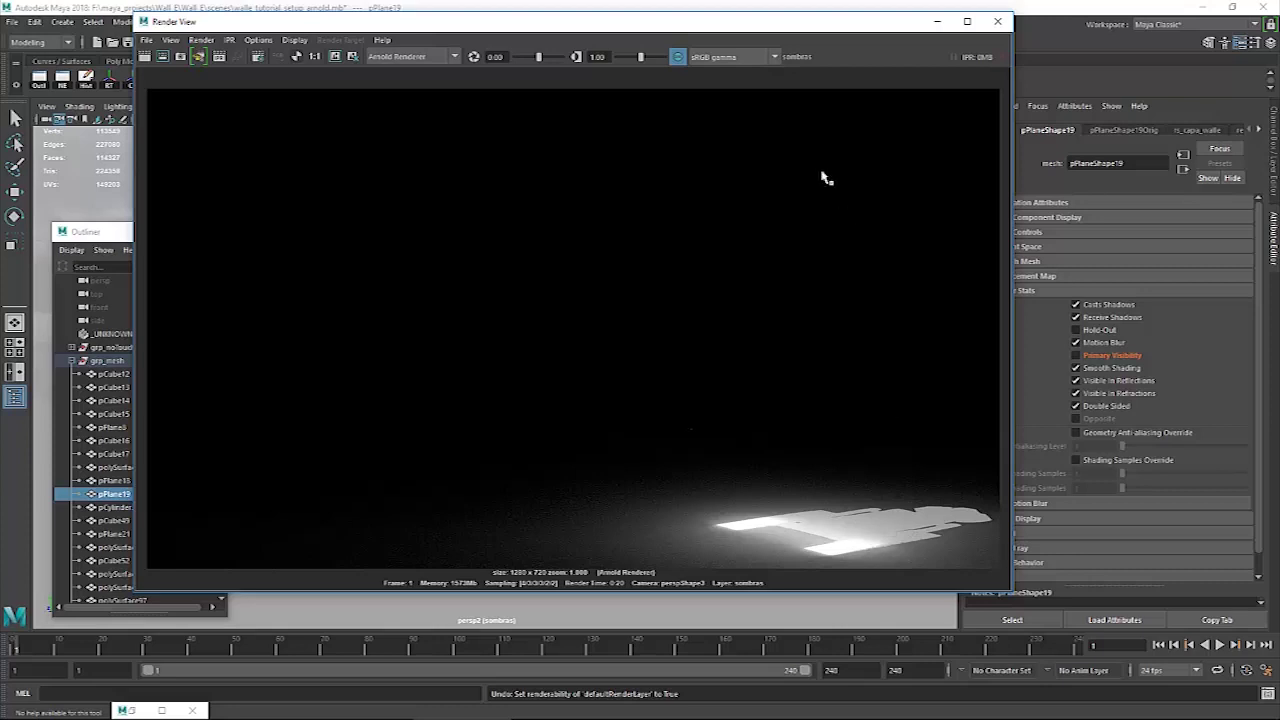
pyautogui.click(281, 60)
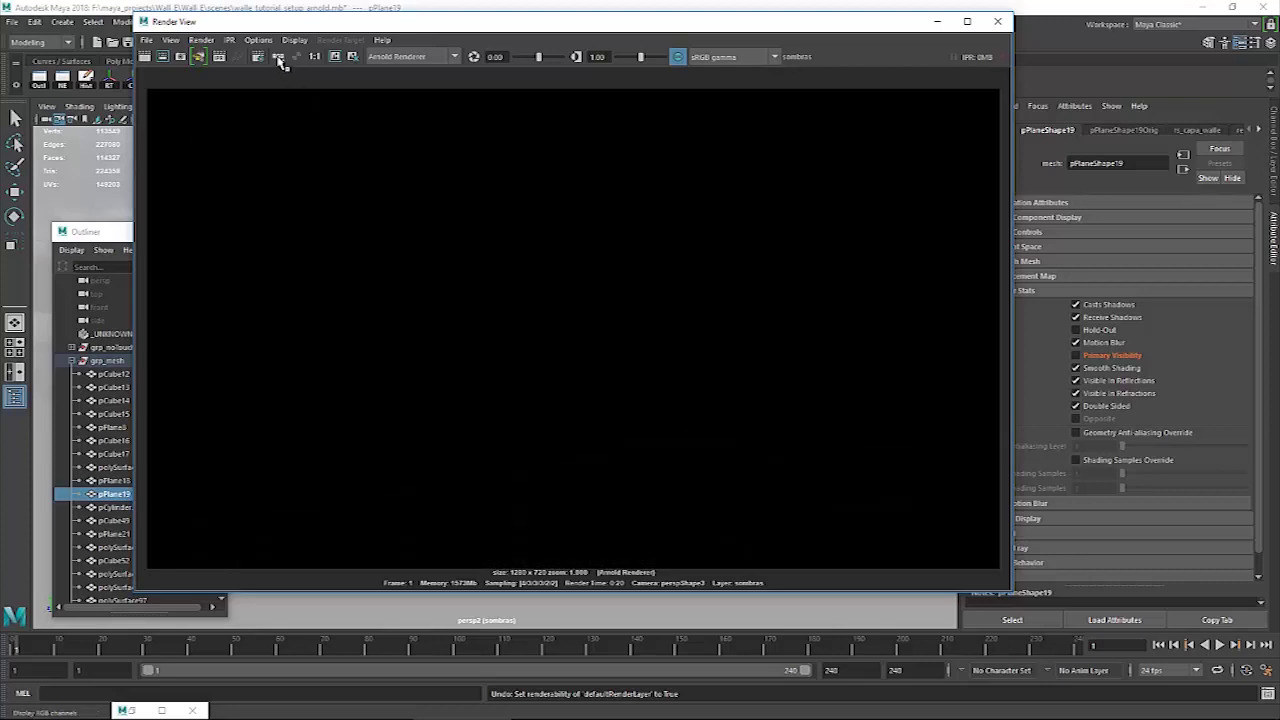
# Put the render window away, bring back the Render Setup and collapse the sombras layer.
pyautogui.click(935, 22)
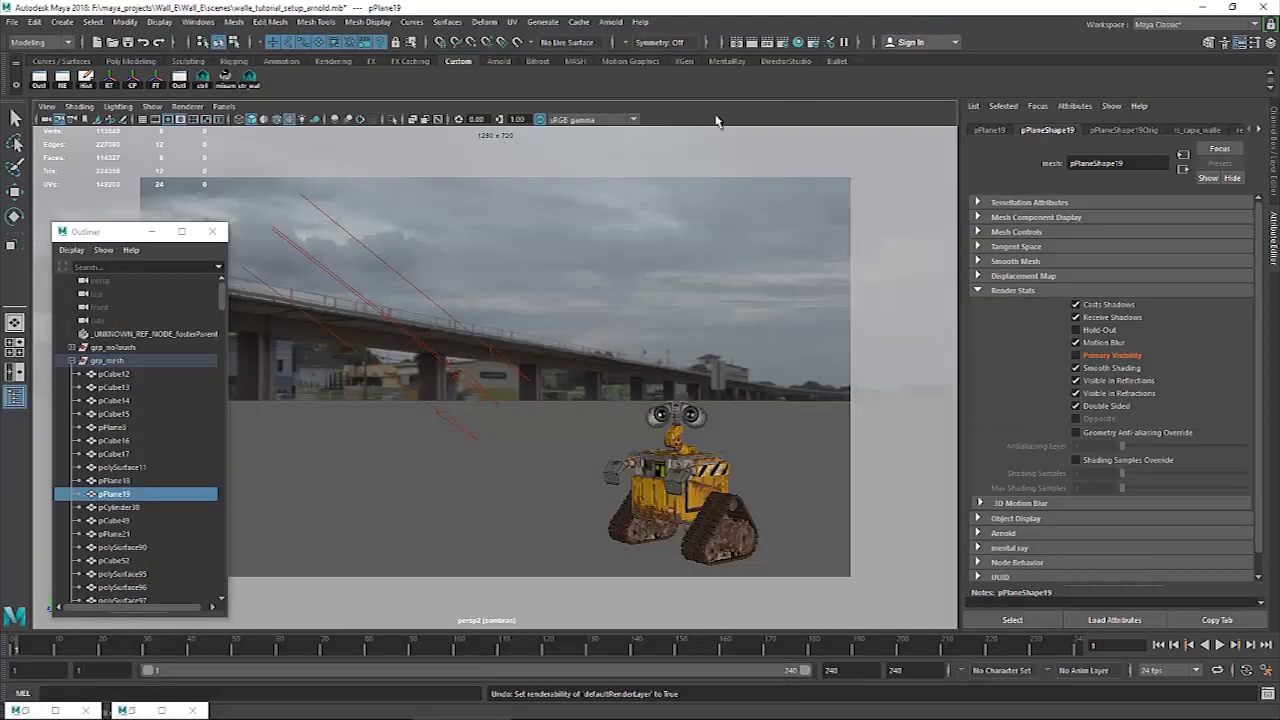
pyautogui.click(812, 43)
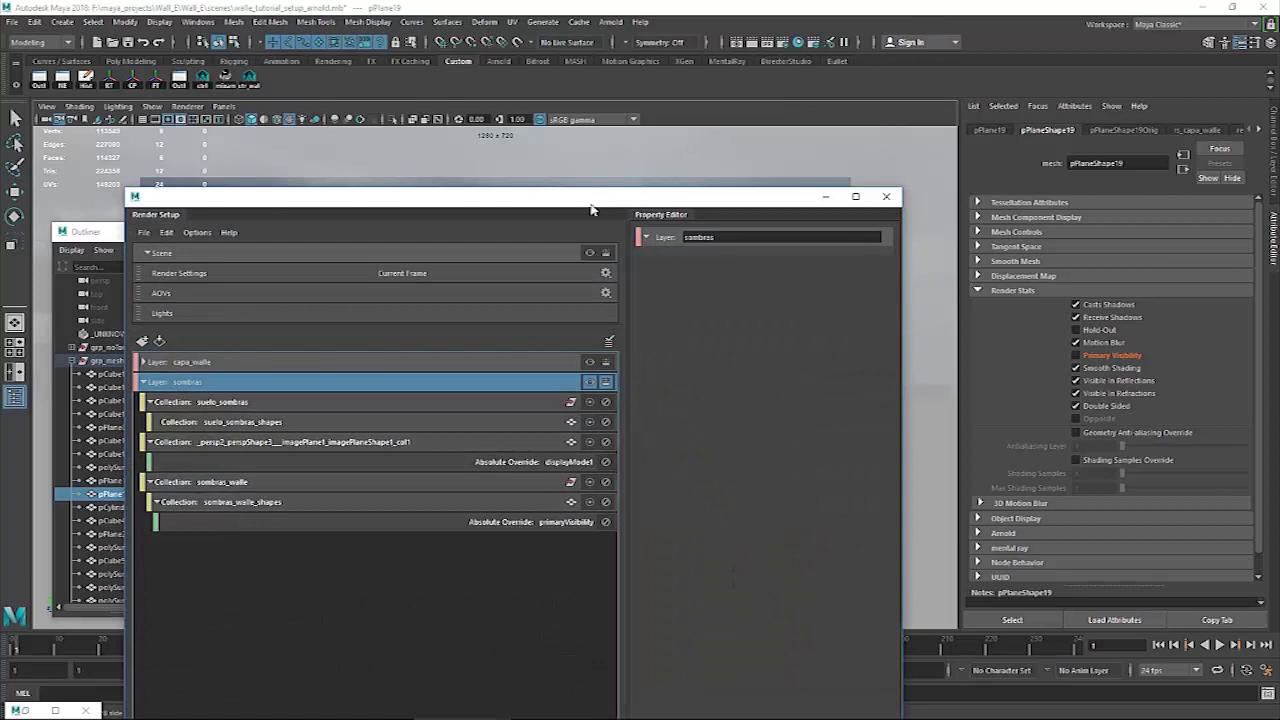
pyautogui.moveTo(596, 193); pyautogui.dragTo(676, 88)
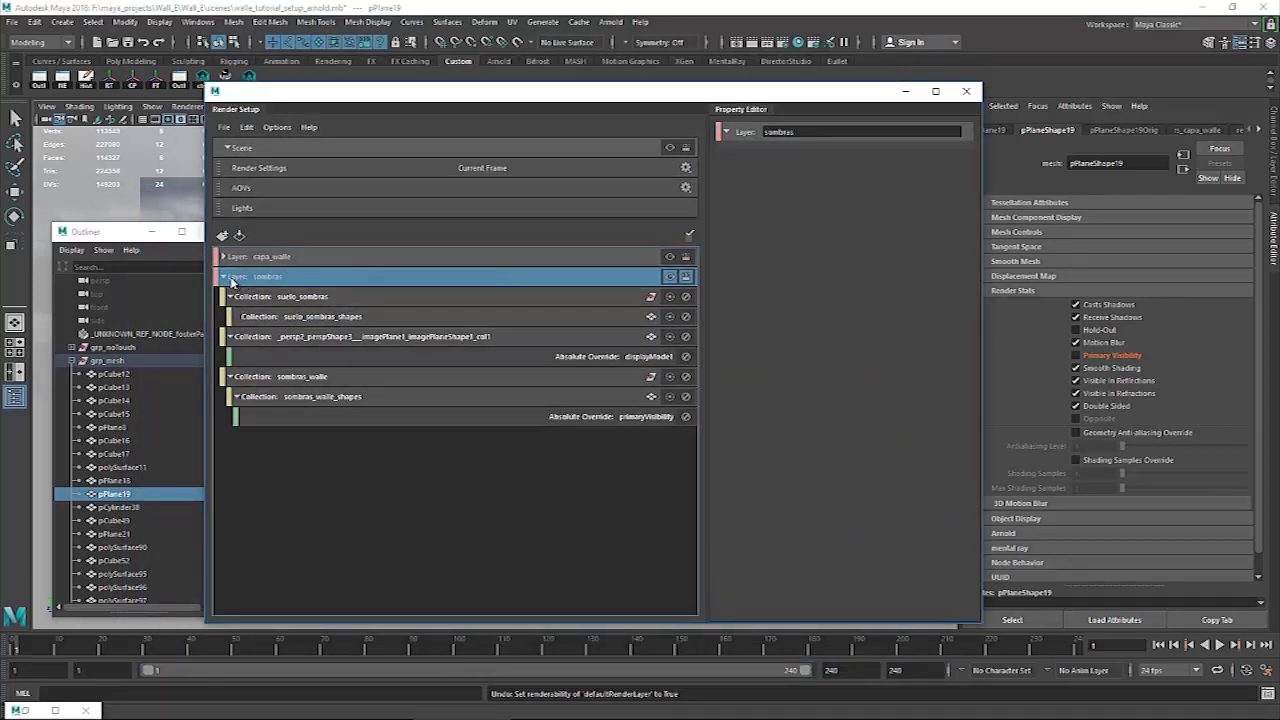
pyautogui.click(224, 277)
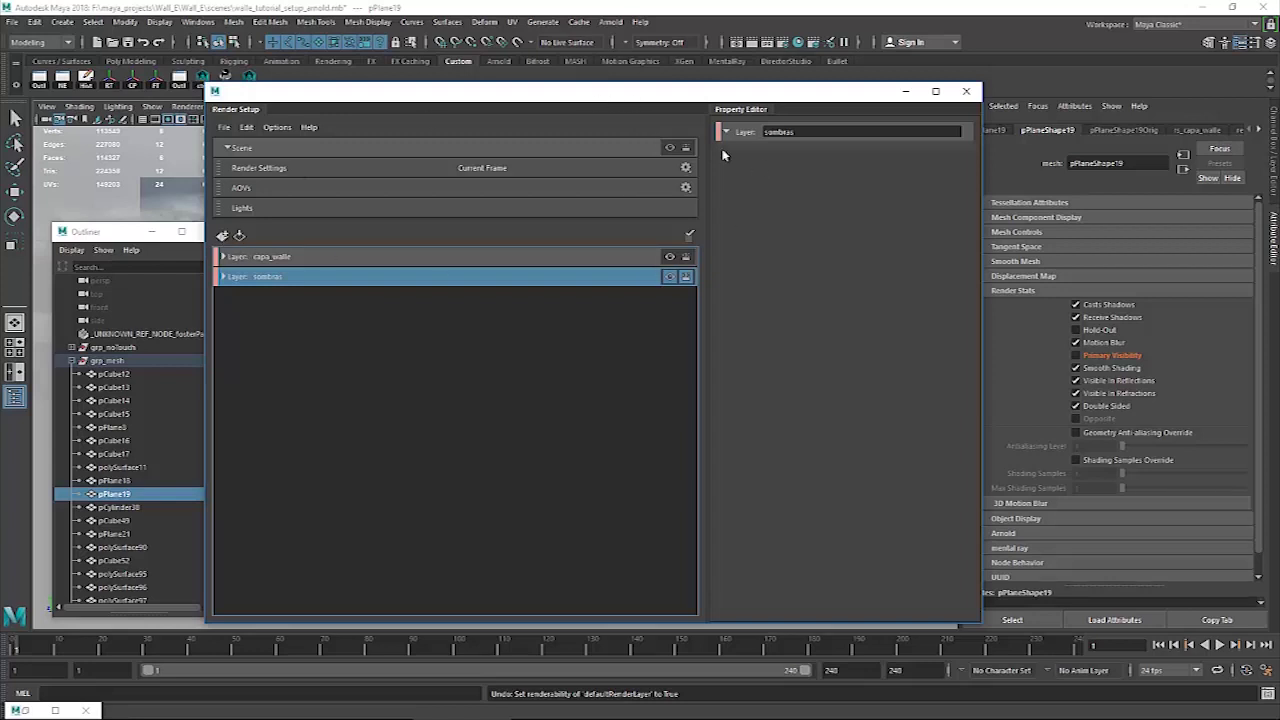
# Make the master scene layer the visible one and switch from the maximized persp2 camera to the side-by-side views.
pyautogui.click(670, 149)
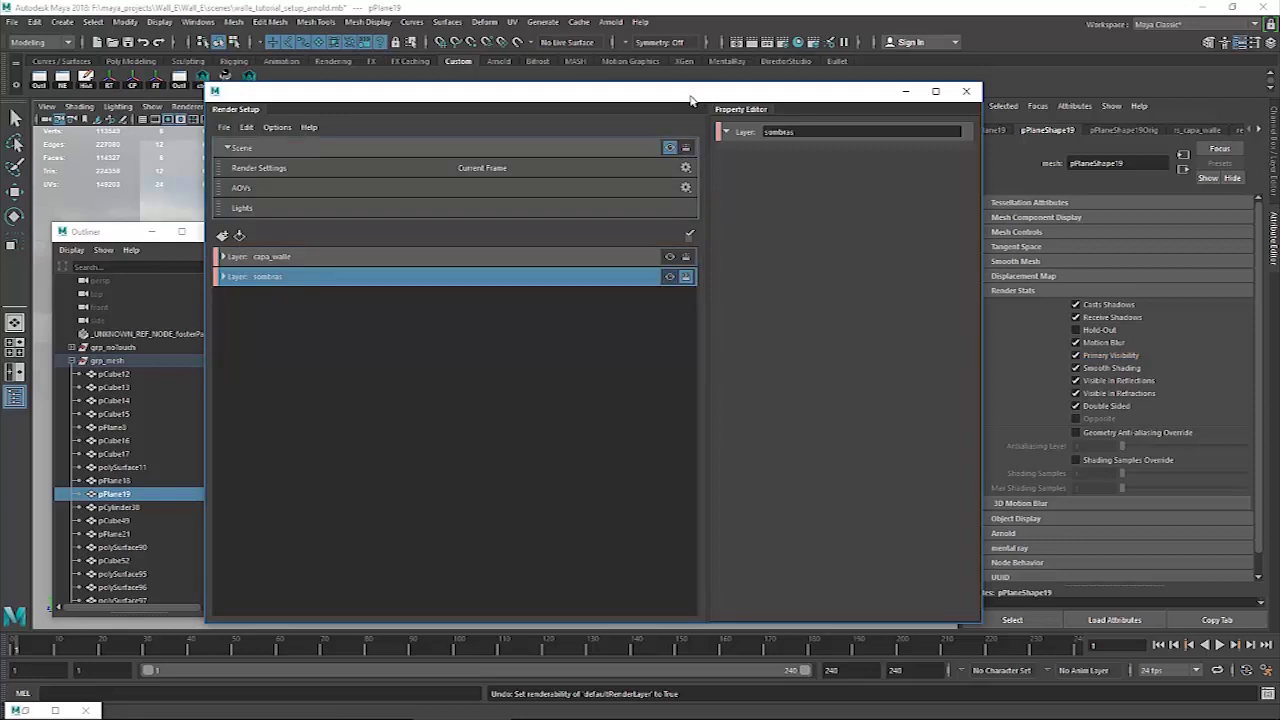
pyautogui.moveTo(690, 99); pyautogui.dragTo(1124, 267)
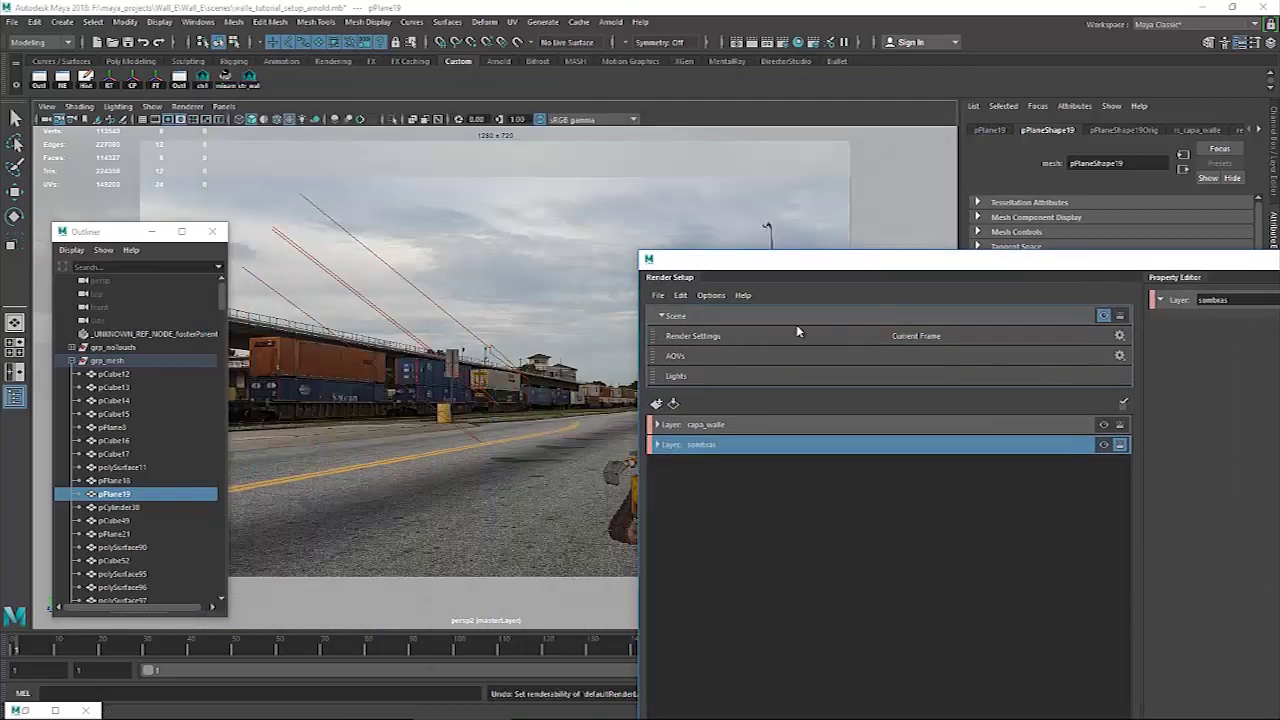
pyautogui.moveTo(776, 262); pyautogui.dragTo(1080, 250)
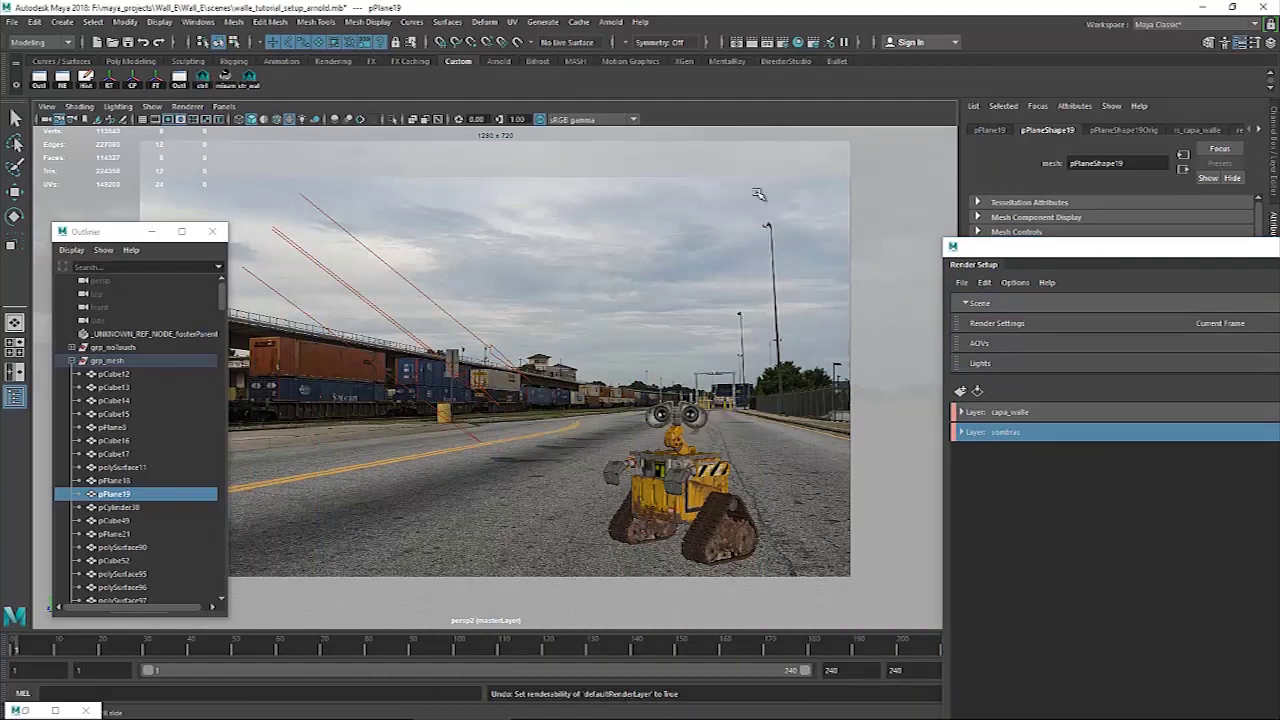
pyautogui.press('space')
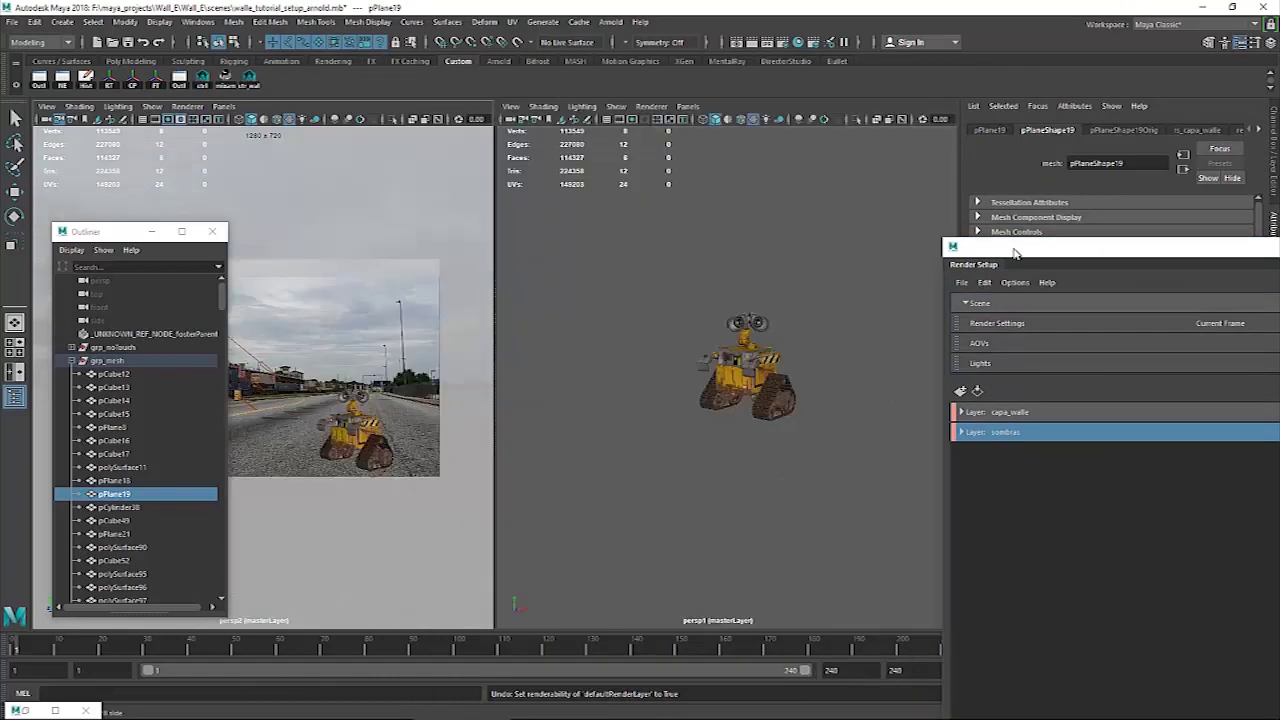
pyautogui.moveTo(1015, 253); pyautogui.dragTo(736, 147)
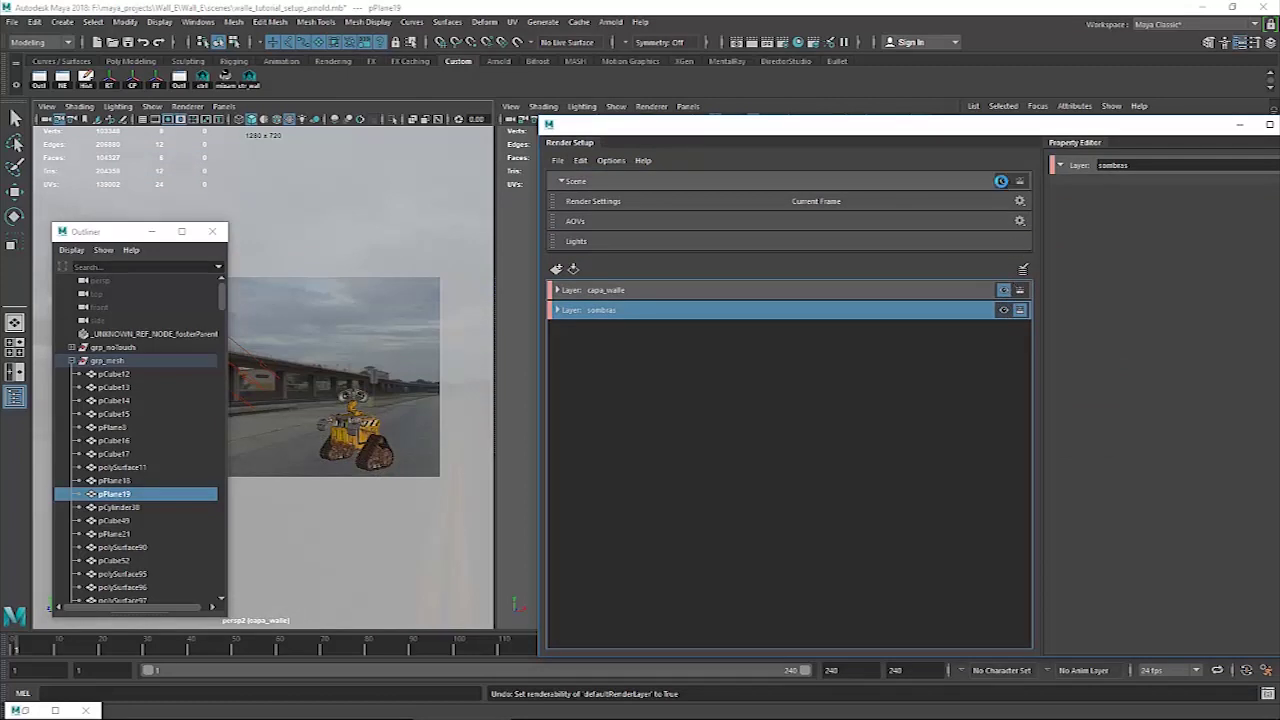
pyautogui.click(1003, 182)
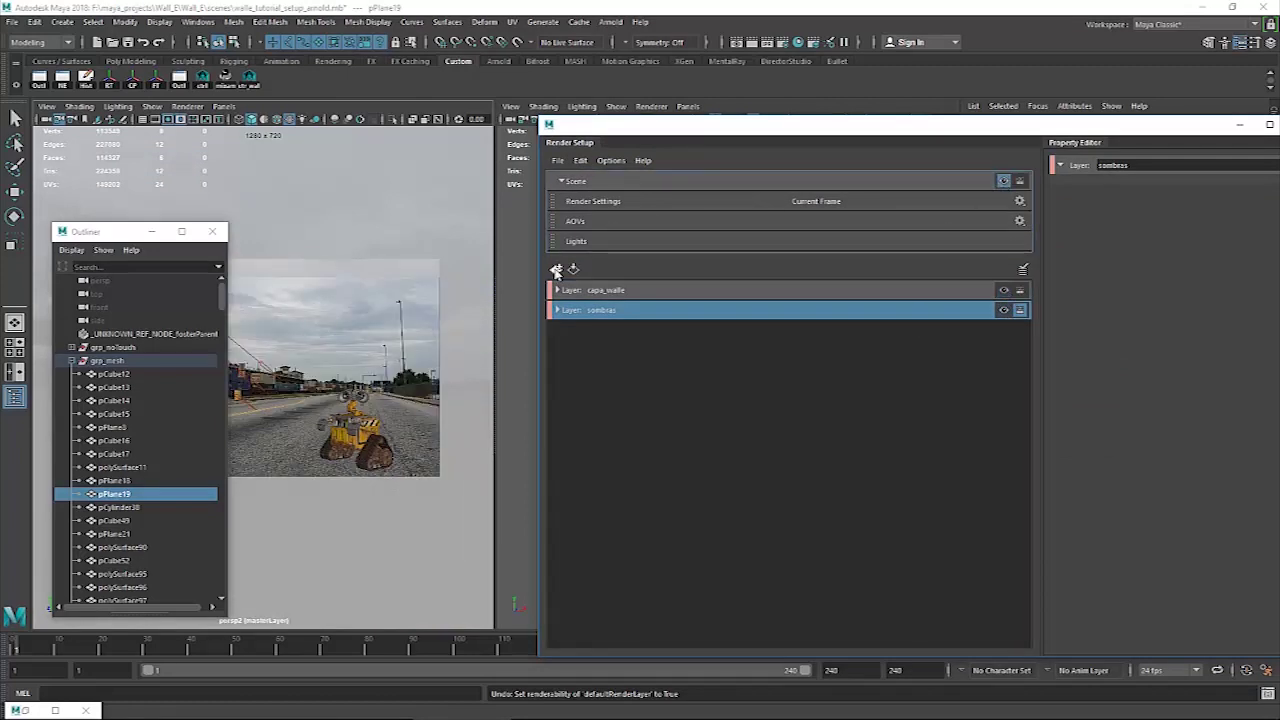
# Create a third render layer named walle_AO.
pyautogui.click(556, 270)
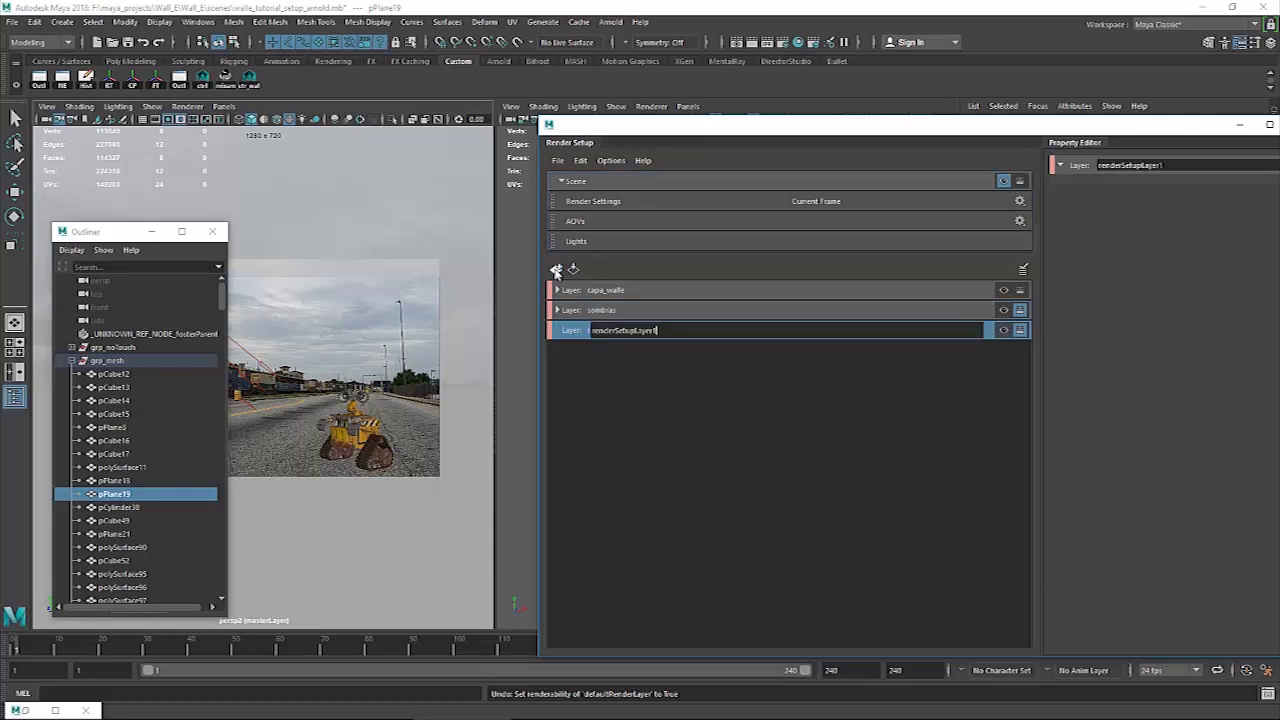
pyautogui.doubleClick(666, 330)
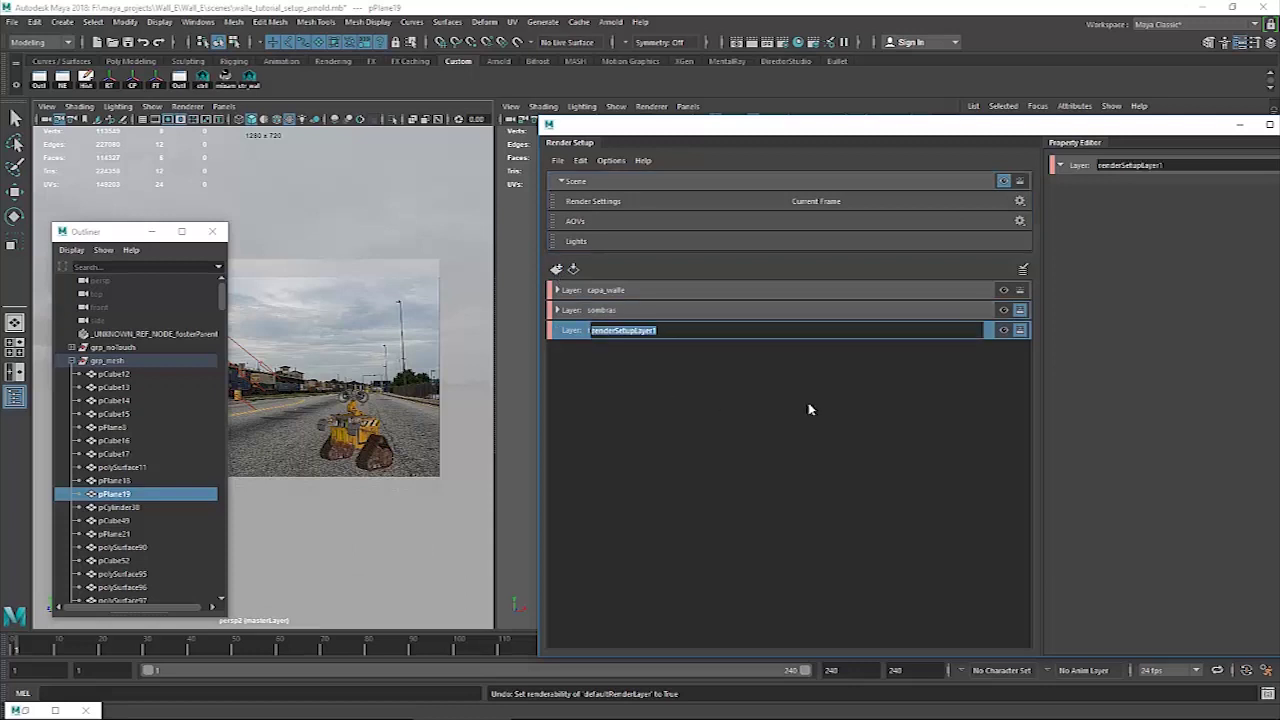
pyautogui.write('su')
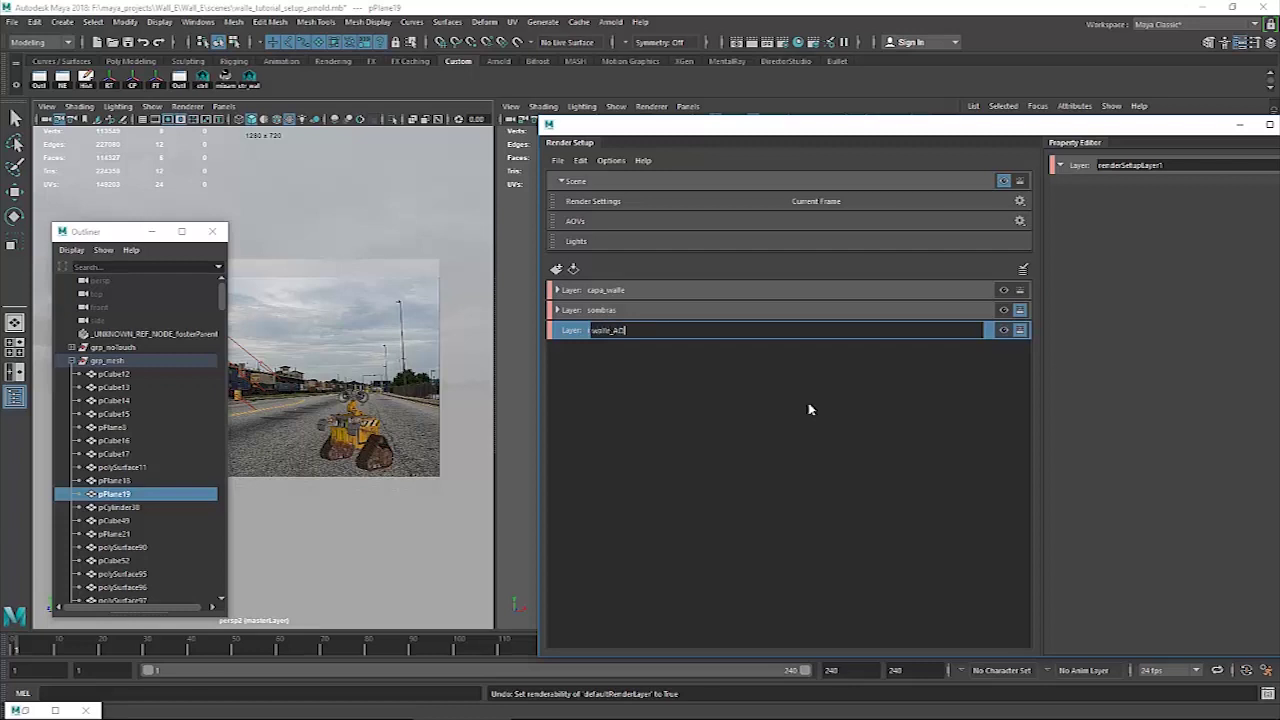
pyautogui.press('Return')
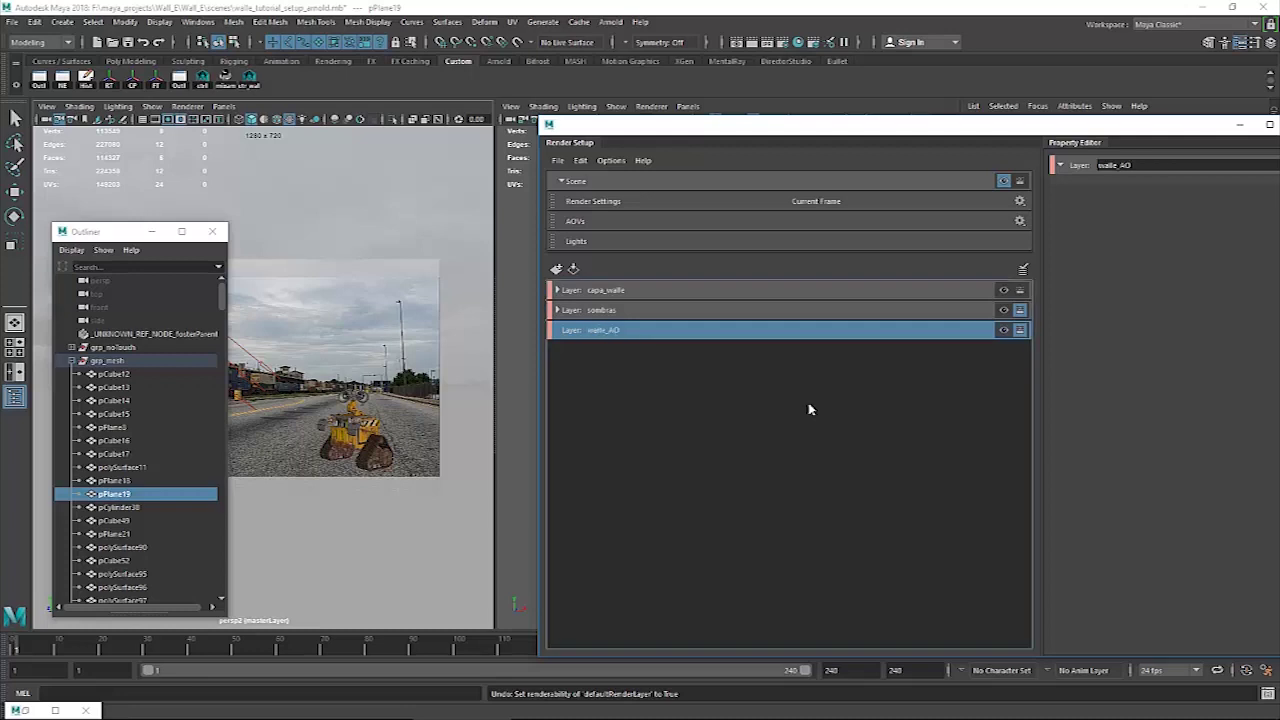
# Maximize the persp1 view and select all of Wall-E's meshes, leaving the floor plane out of the selection.
pyautogui.moveTo(670, 133); pyautogui.dragTo(818, 280)
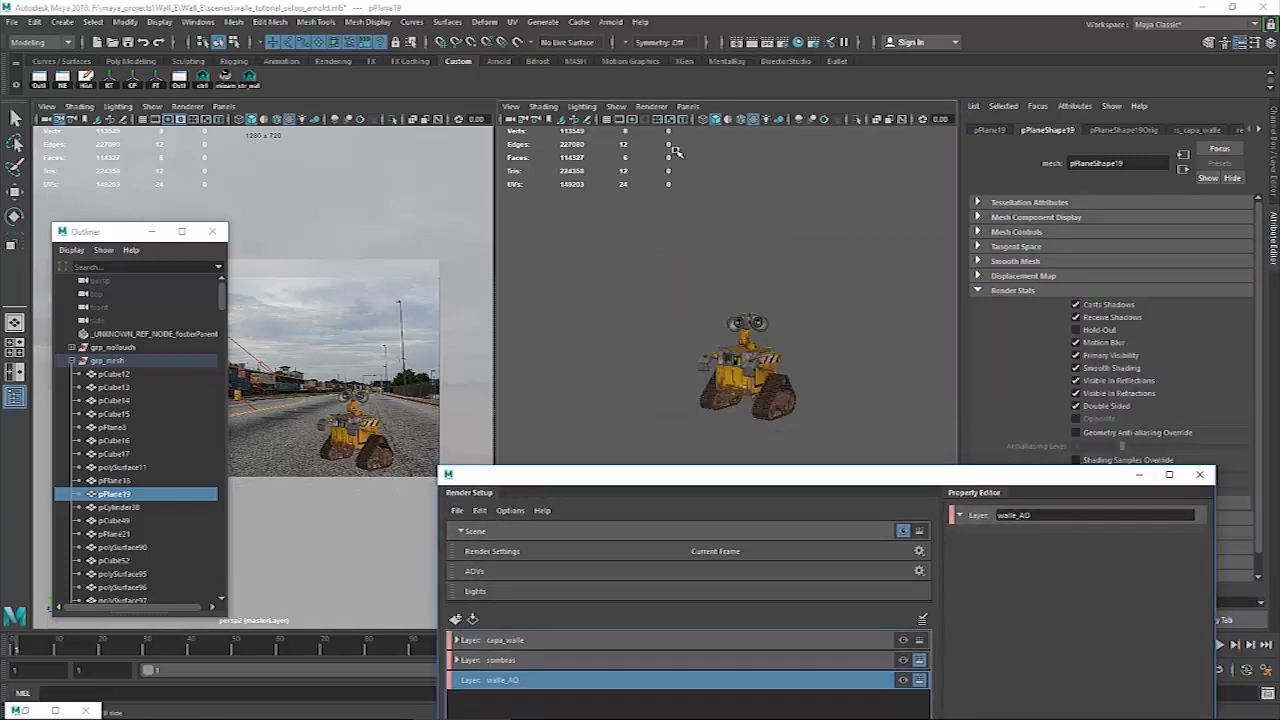
pyautogui.press('space')
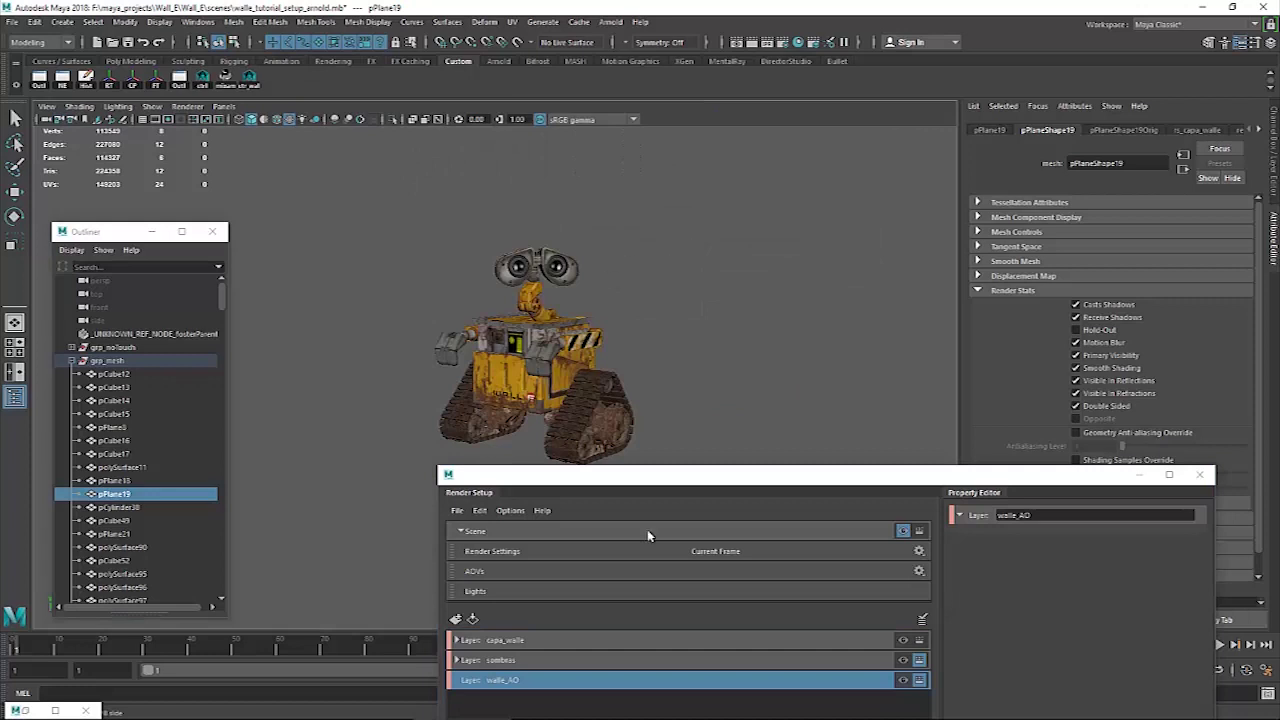
pyautogui.moveTo(645, 479); pyautogui.dragTo(566, 553)
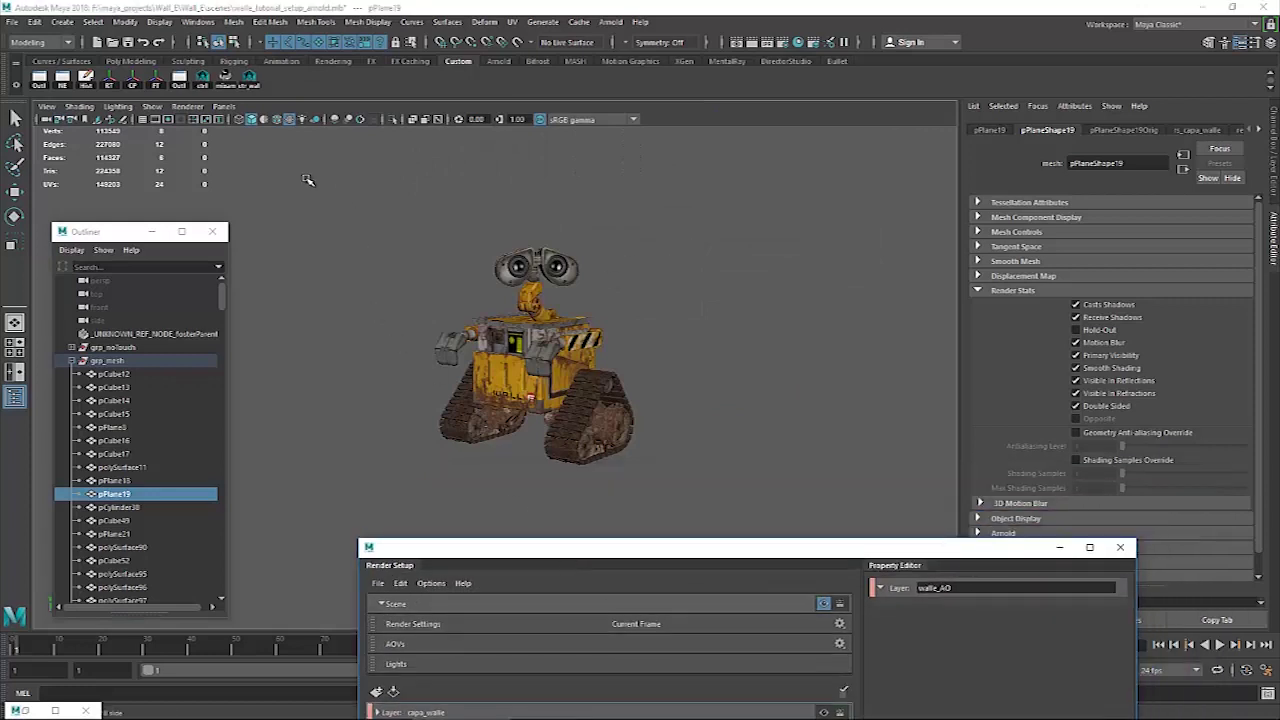
pyautogui.click(15, 117)
pyautogui.moveTo(356, 206); pyautogui.dragTo(714, 515)
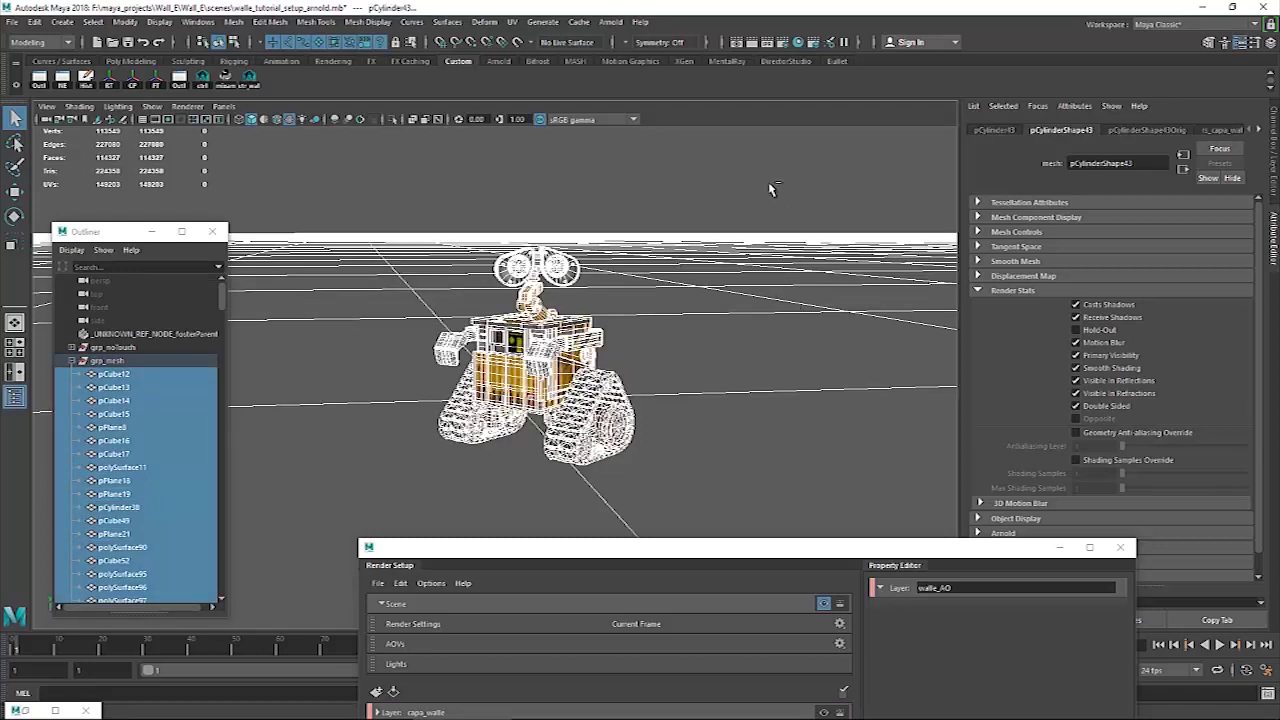
pyautogui.moveTo(768, 178); pyautogui.dragTo(833, 410)
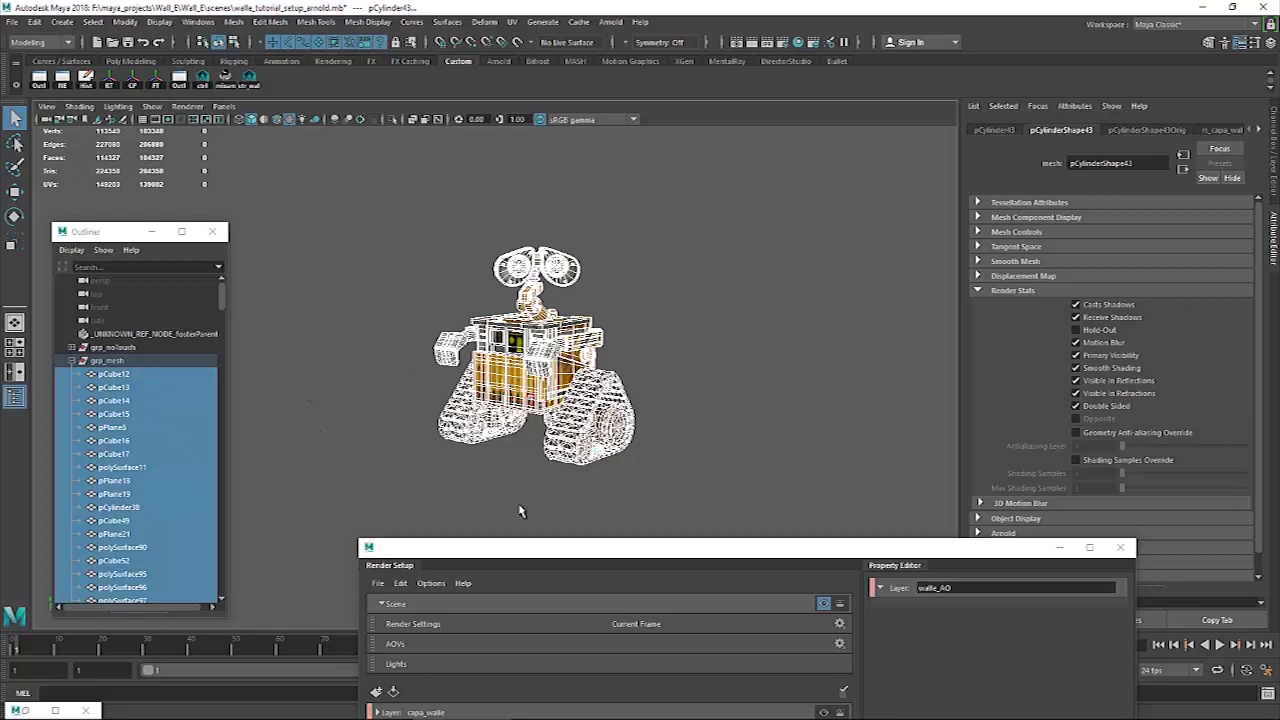
pyautogui.moveTo(558, 546); pyautogui.dragTo(490, 160)
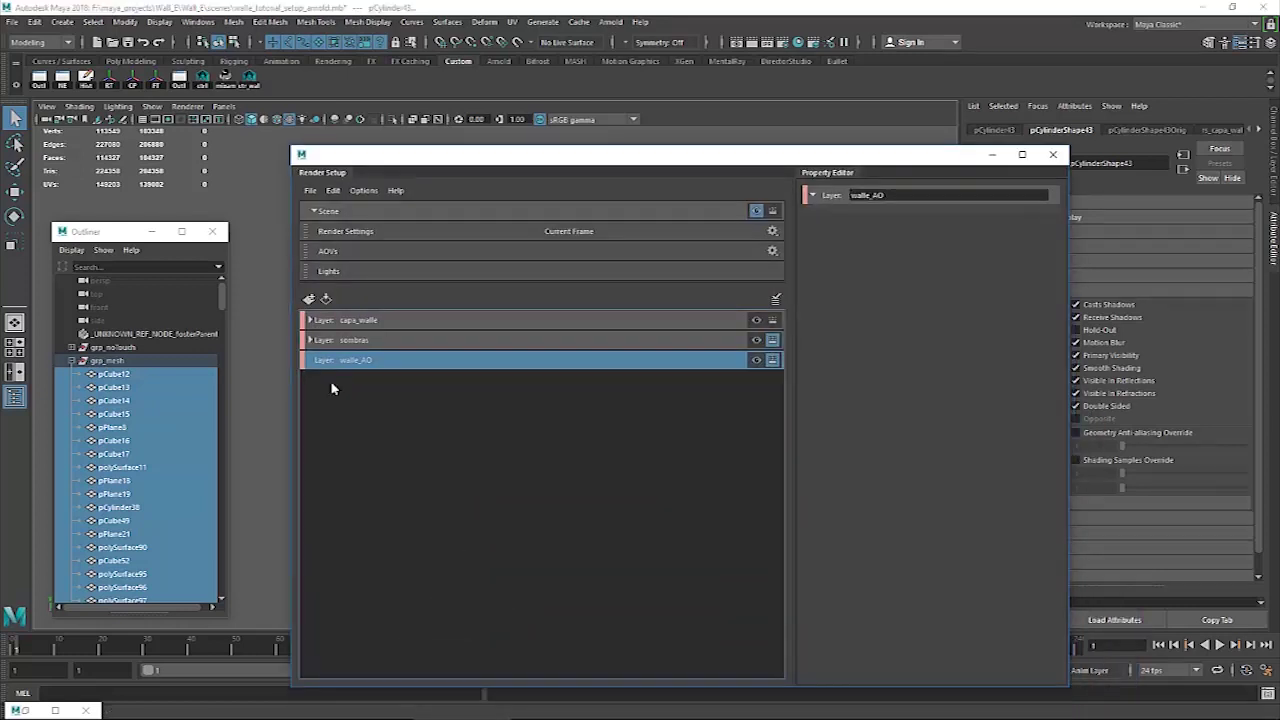
# Create a collection in the walle_AO layer with its default name and add the selected Wall-E meshes to it.
pyautogui.rightClick(381, 367)
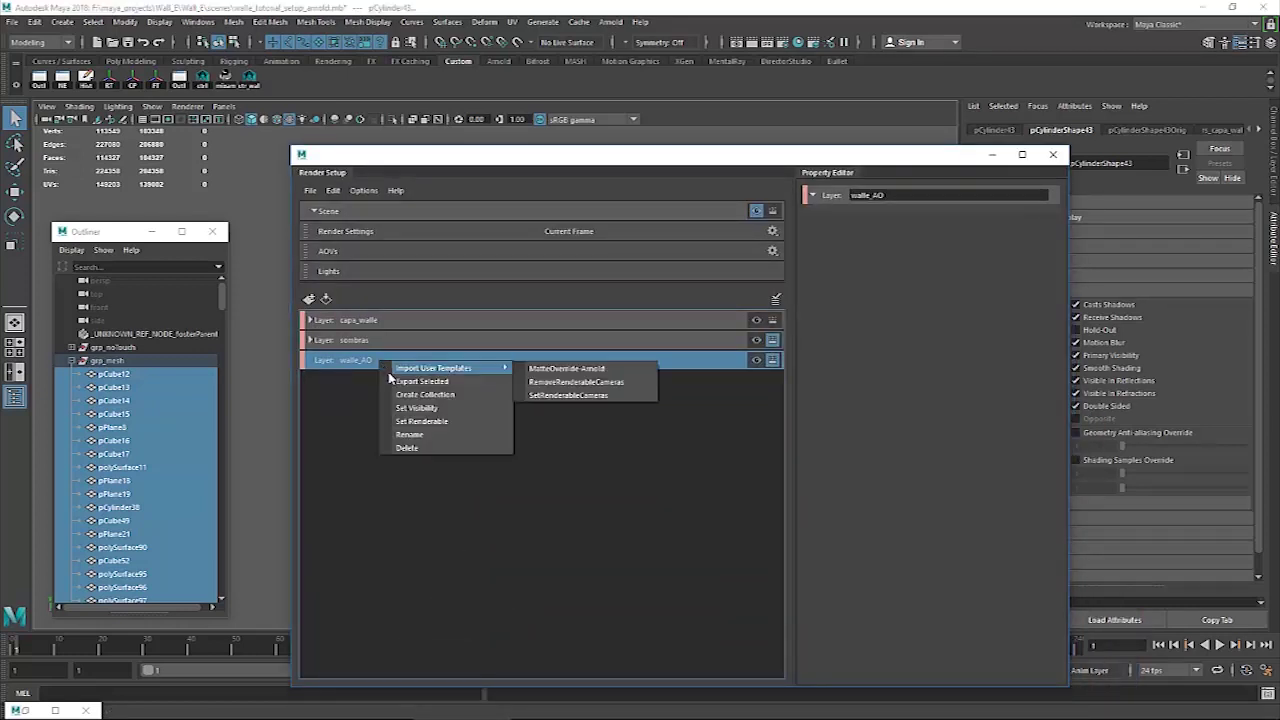
pyautogui.click(420, 396)
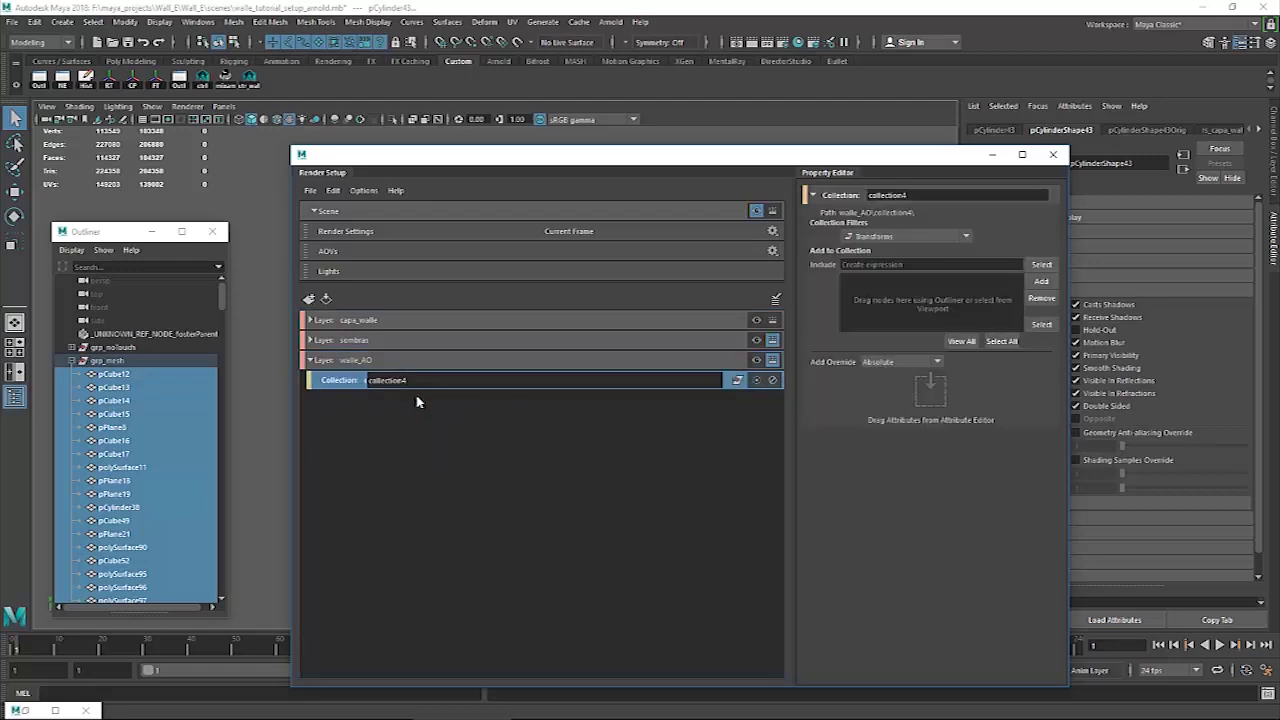
pyautogui.doubleClick(407, 381)
pyautogui.click(328, 385)
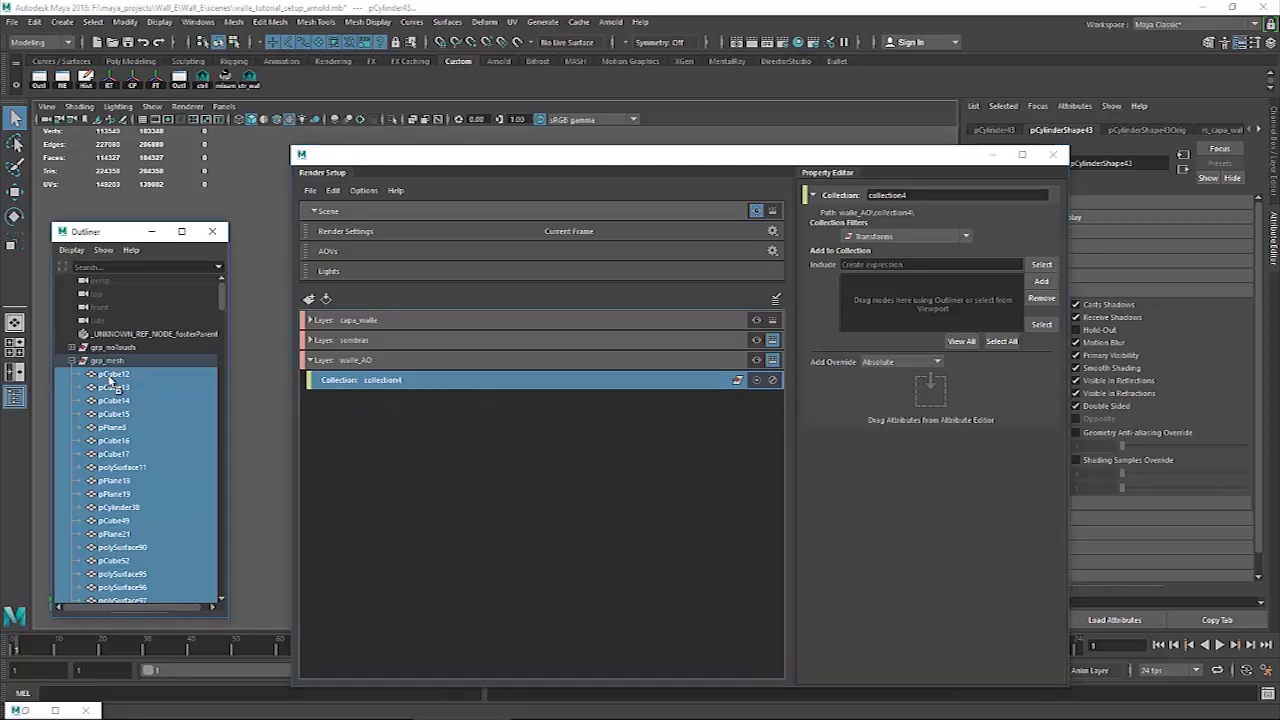
pyautogui.moveTo(110, 378); pyautogui.dragTo(913, 296)
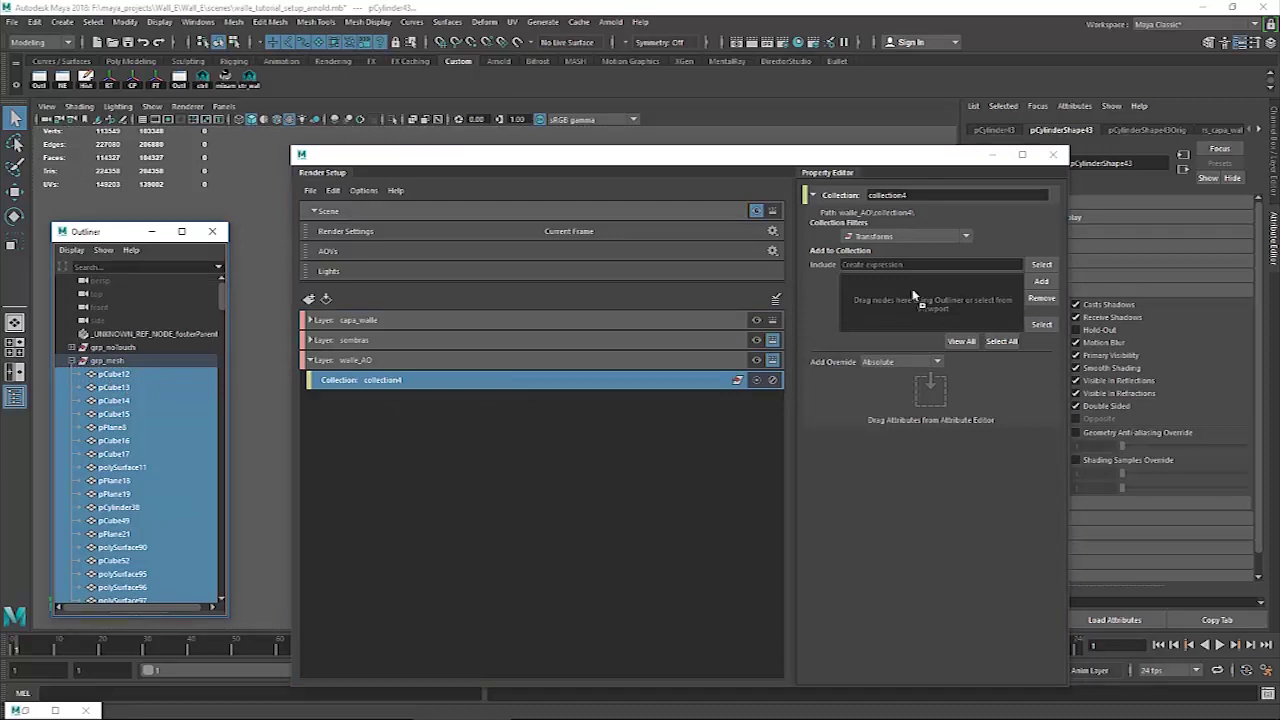
pyautogui.moveTo(913, 296); pyautogui.dragTo(914, 297)
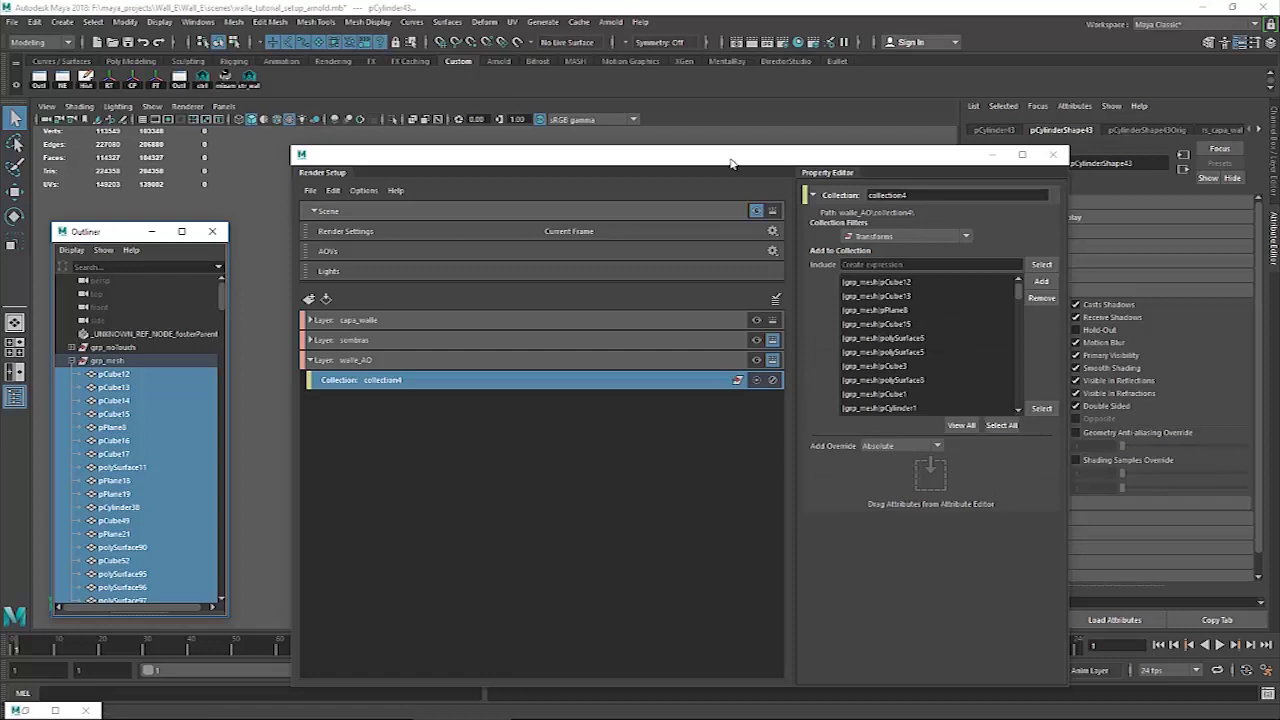
pyautogui.moveTo(730, 163); pyautogui.dragTo(730, 534)
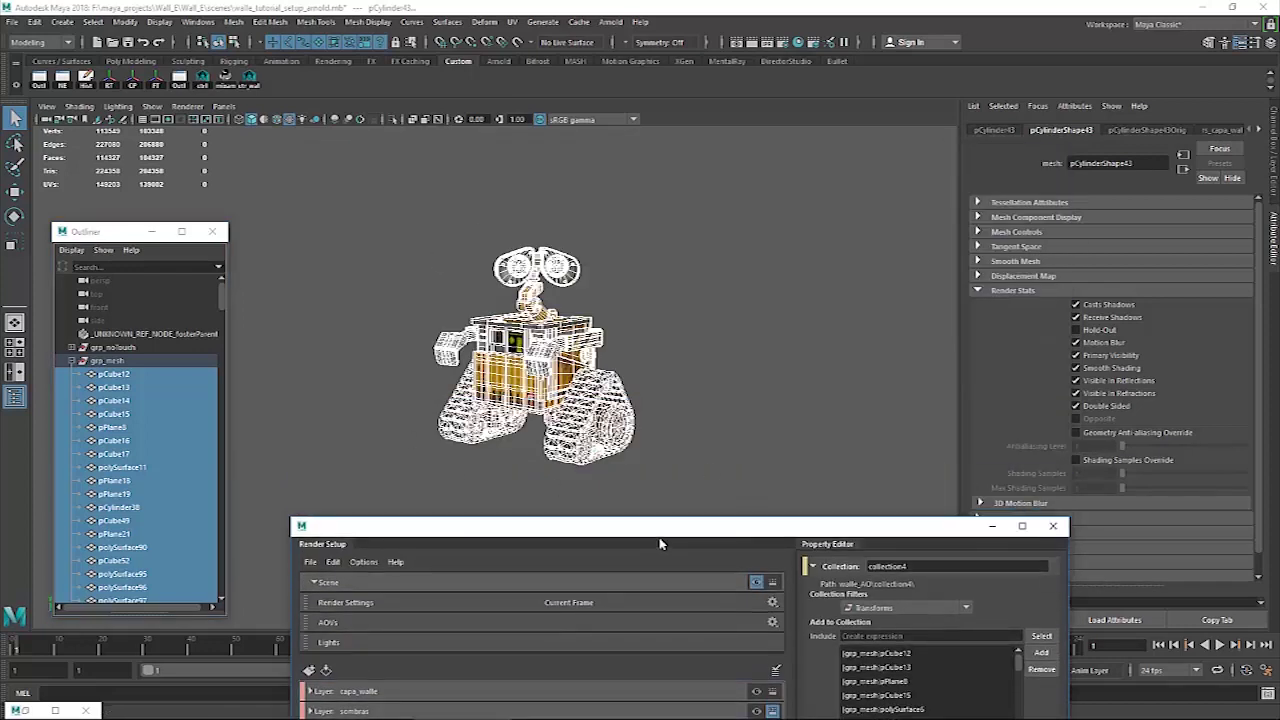
pyautogui.moveTo(645, 527); pyautogui.dragTo(586, 131)
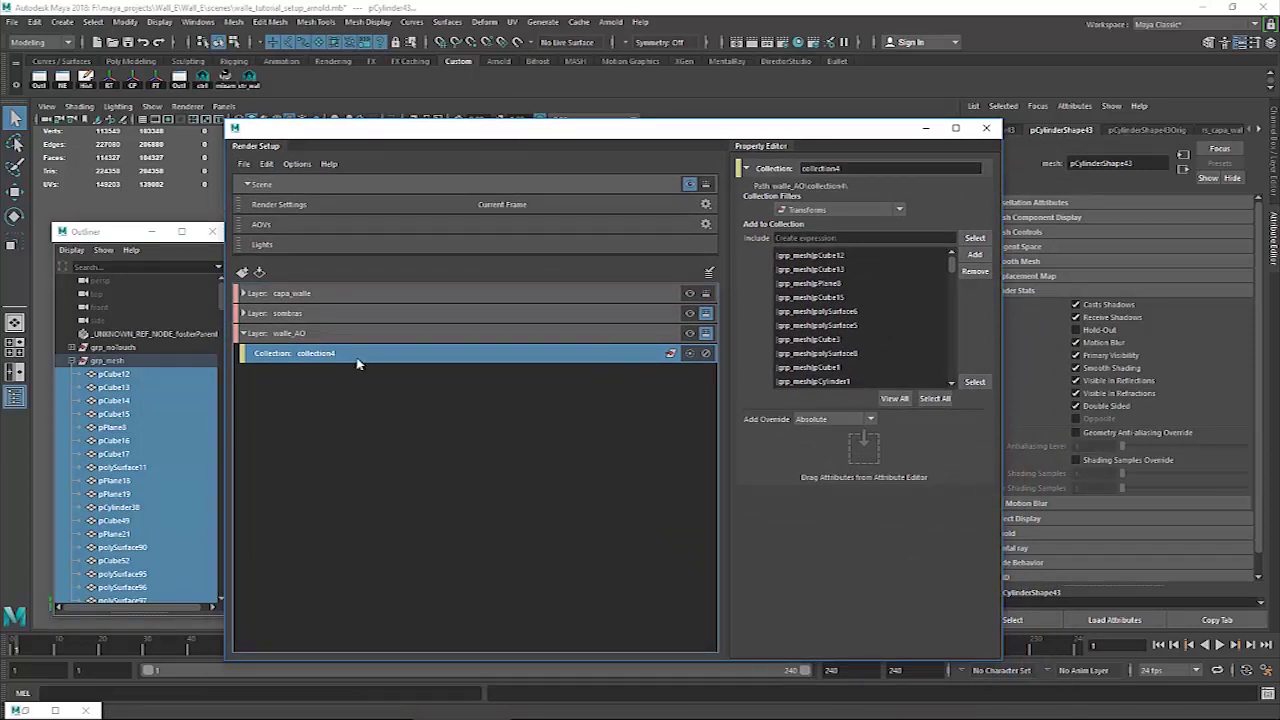
# Add a material override to the walle_AO collection and assign it a new Arnold aiAmbientOcclusion shader.
pyautogui.rightClick(506, 361)
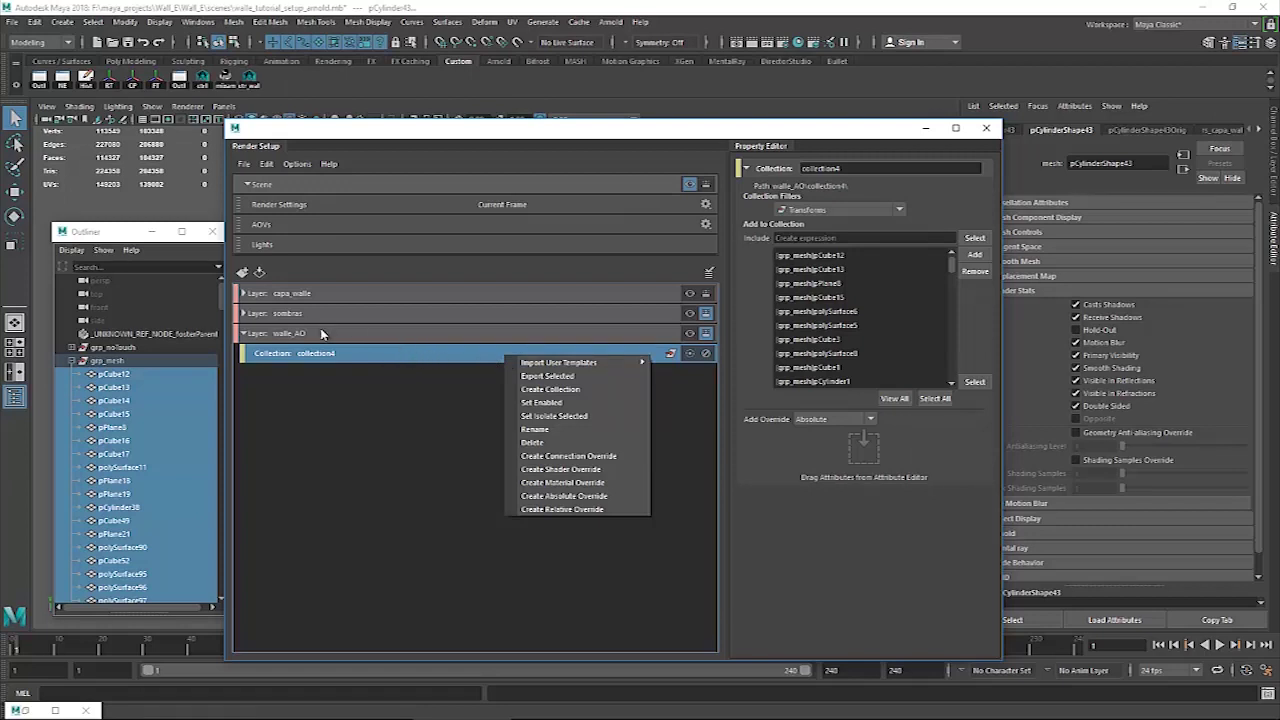
pyautogui.click(597, 486)
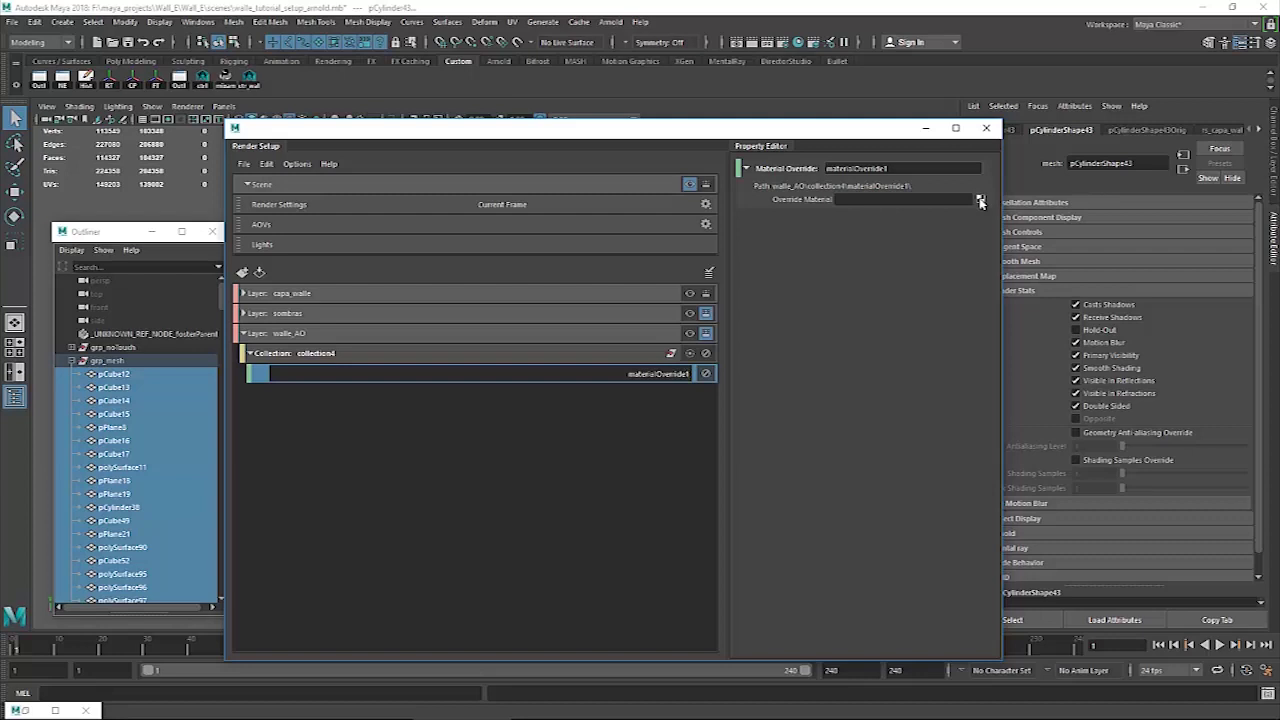
pyautogui.click(980, 201)
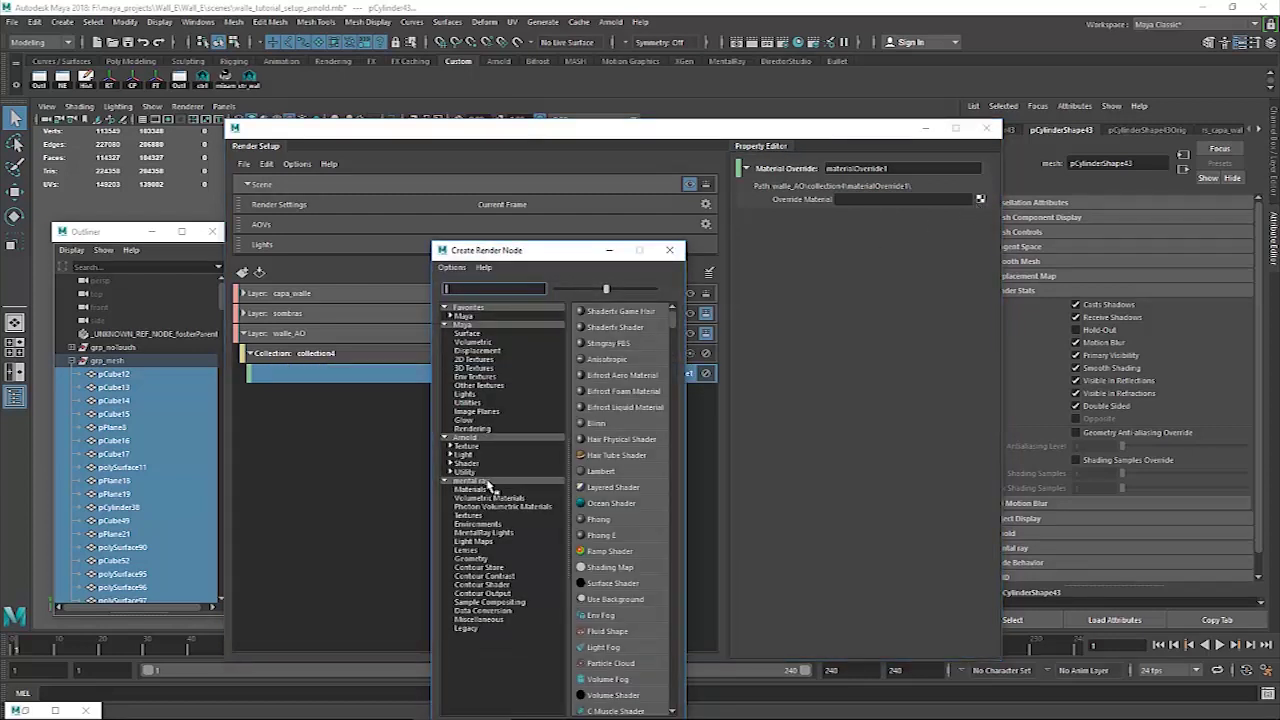
pyautogui.click(445, 481)
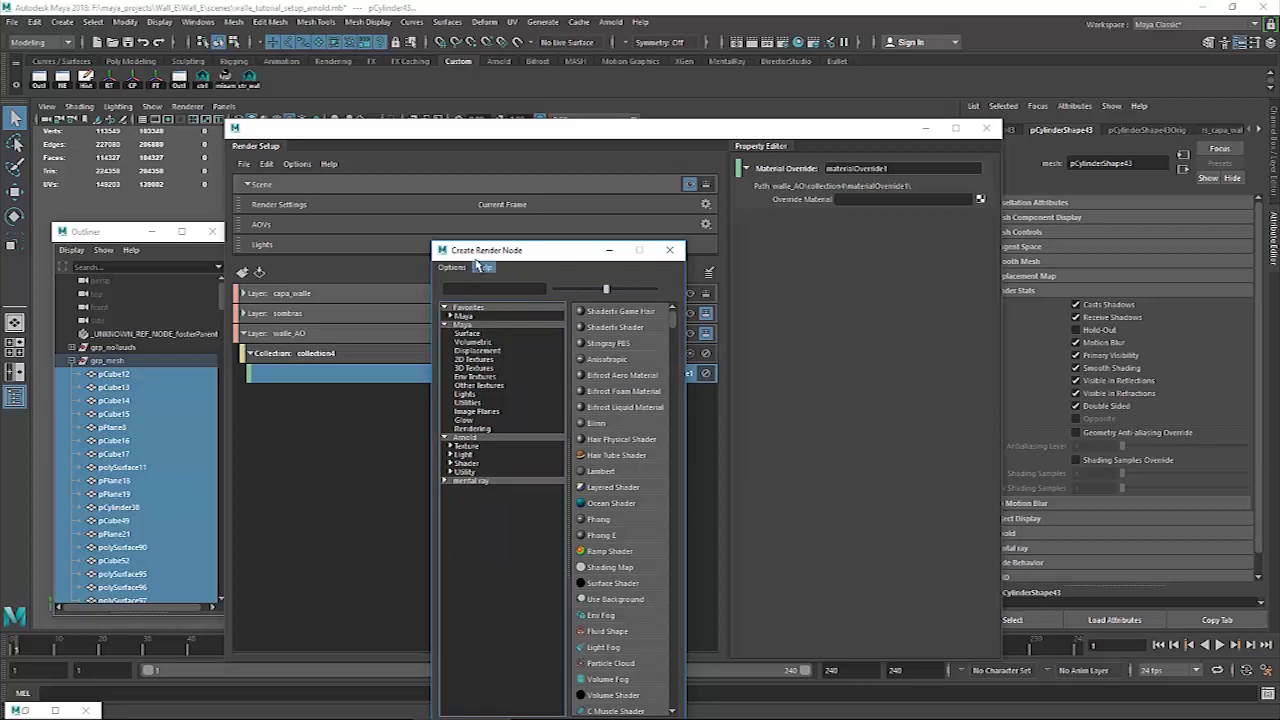
pyautogui.click(478, 464)
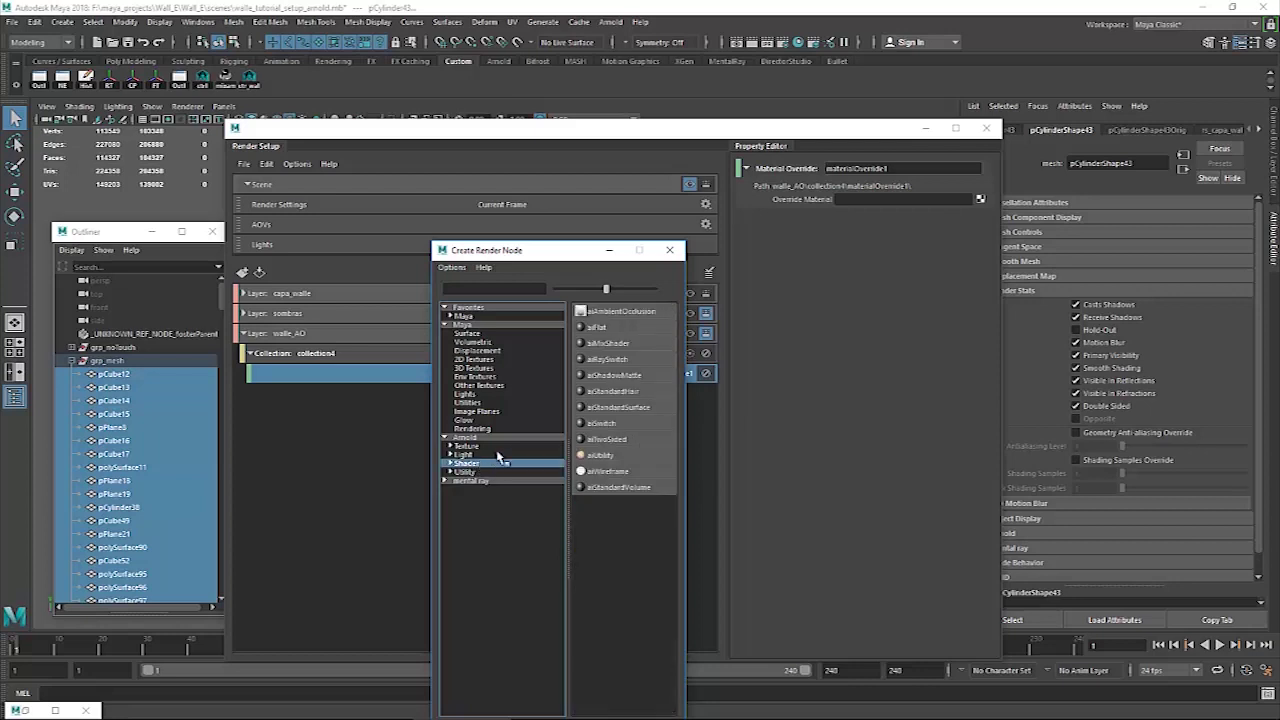
pyautogui.click(644, 314)
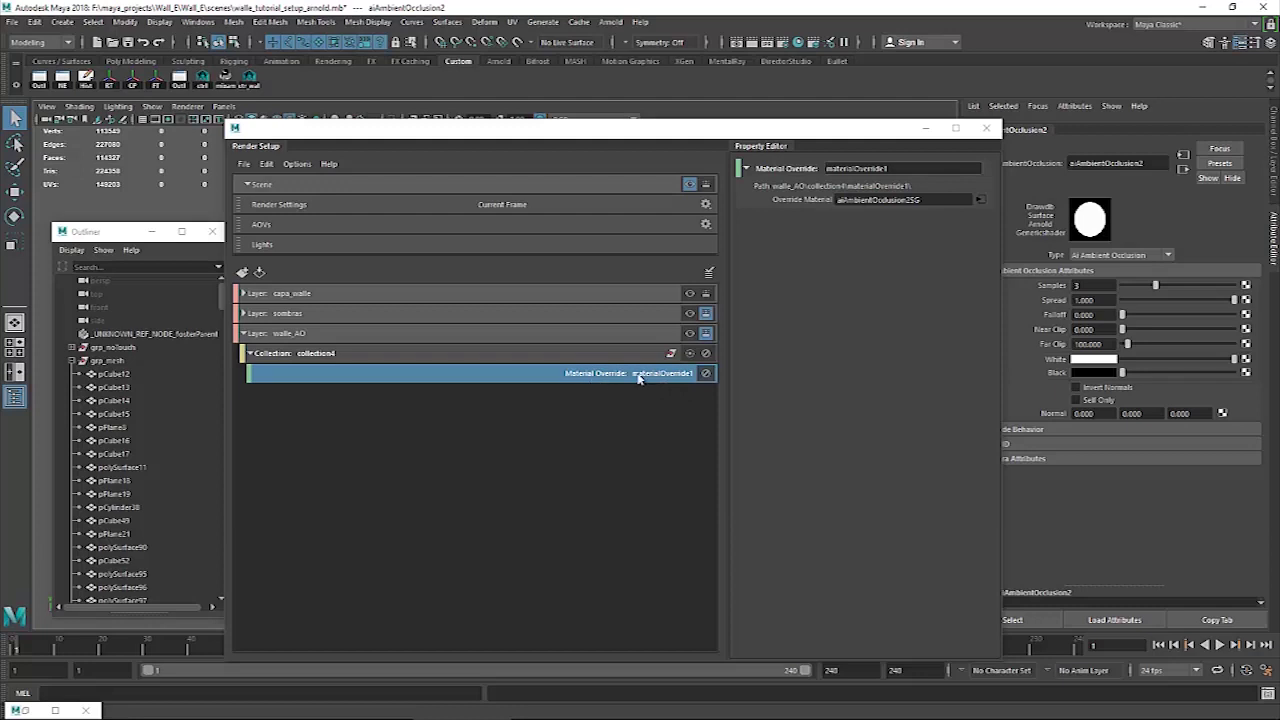
# Open the ambient occlusion shader assigned in the walle_AO material override and set its Samples to 64.
pyautogui.click(360, 354)
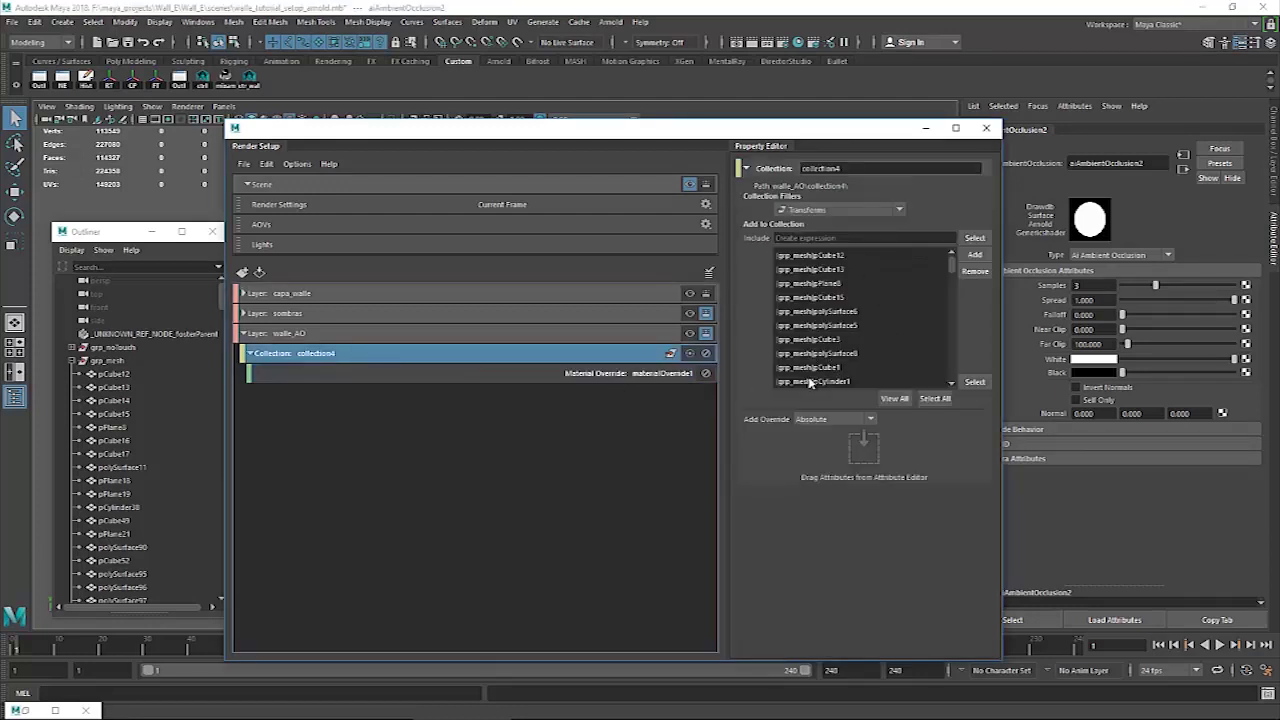
pyautogui.click(328, 335)
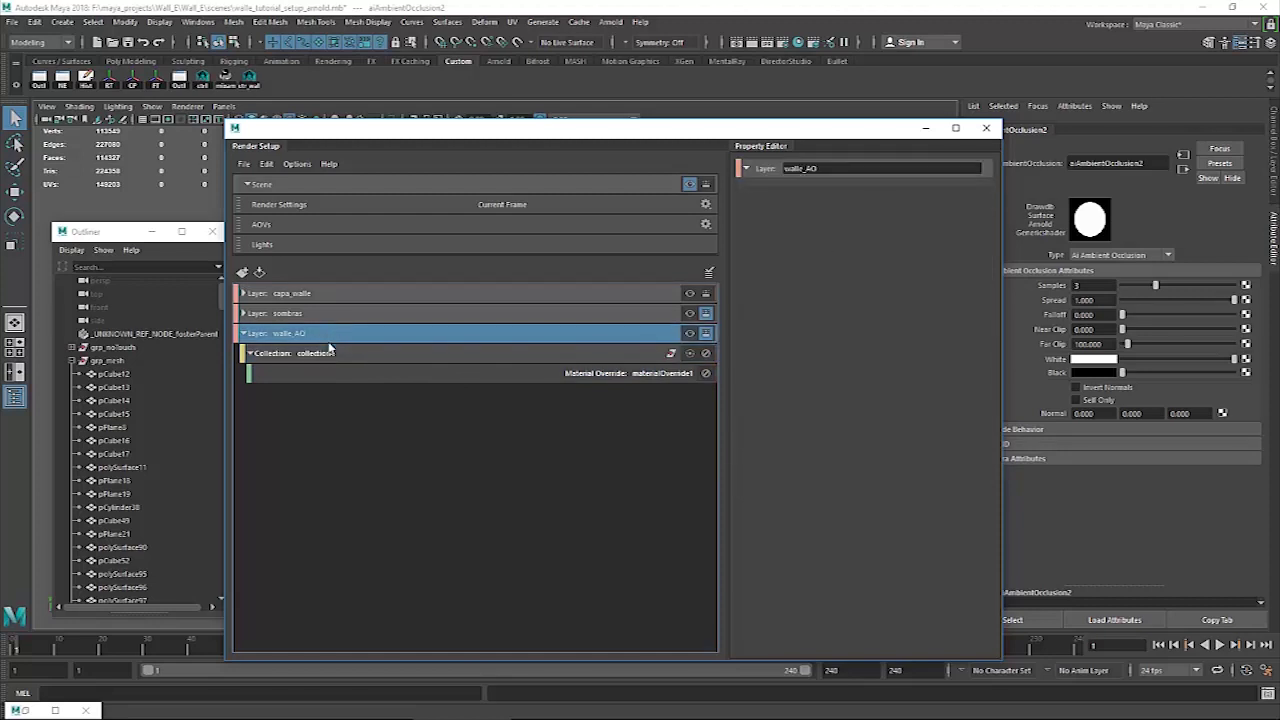
pyautogui.click(573, 375)
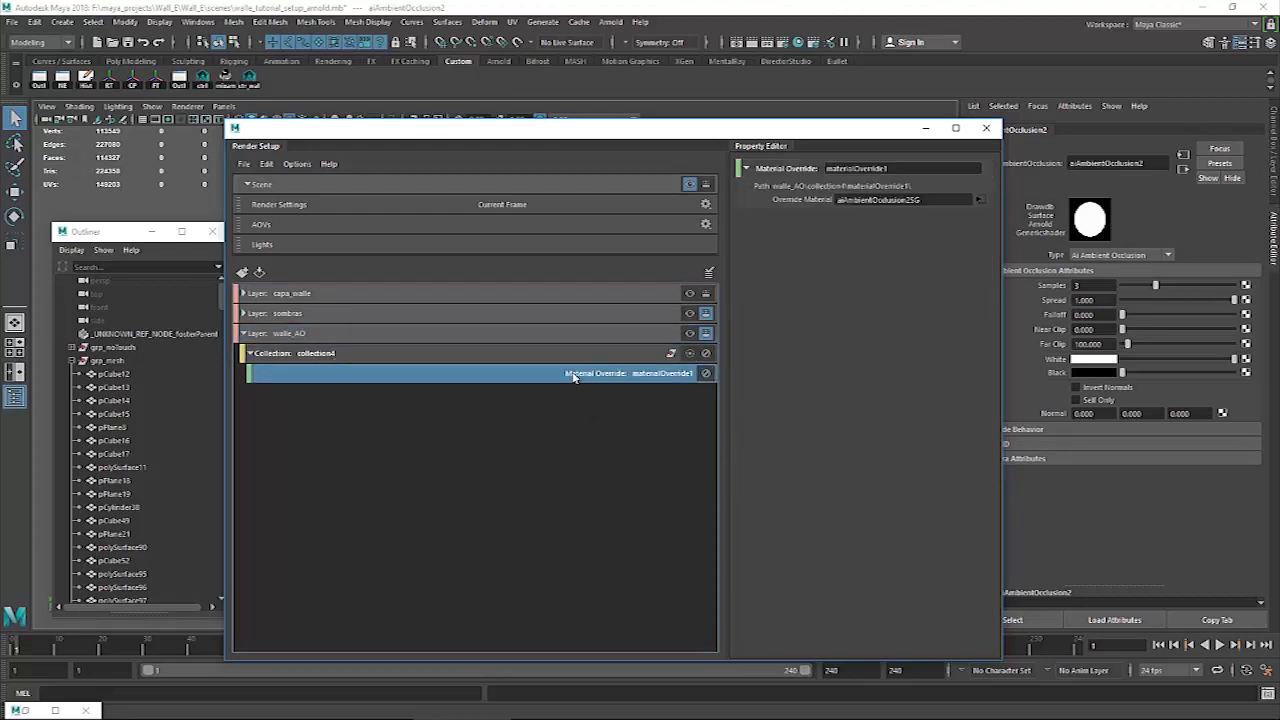
pyautogui.click(979, 200)
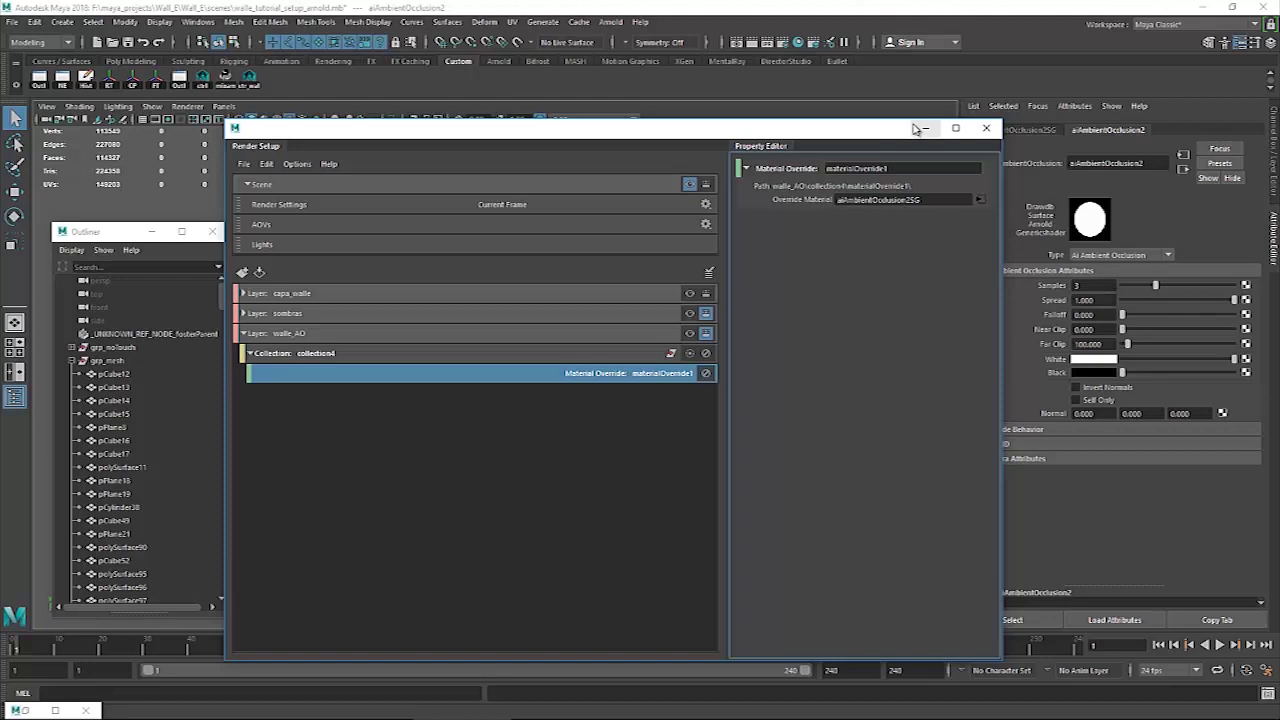
pyautogui.moveTo(886, 131); pyautogui.dragTo(733, 525)
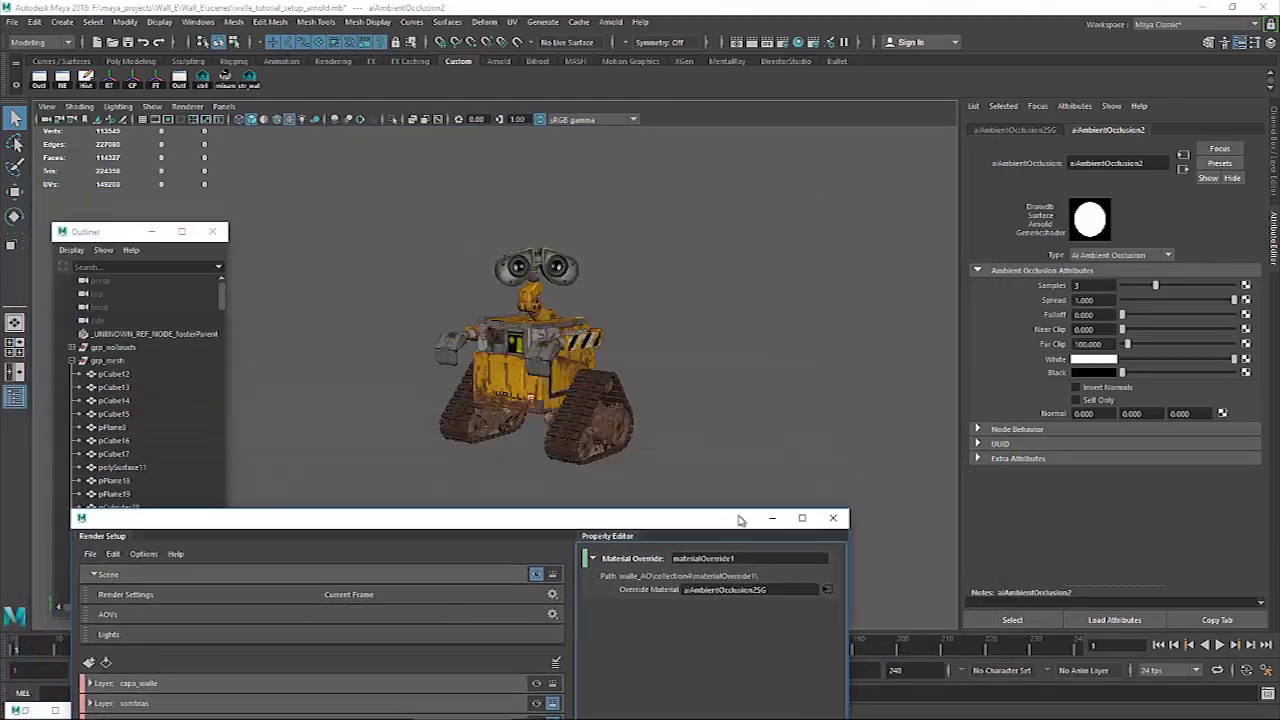
pyautogui.click(1088, 286)
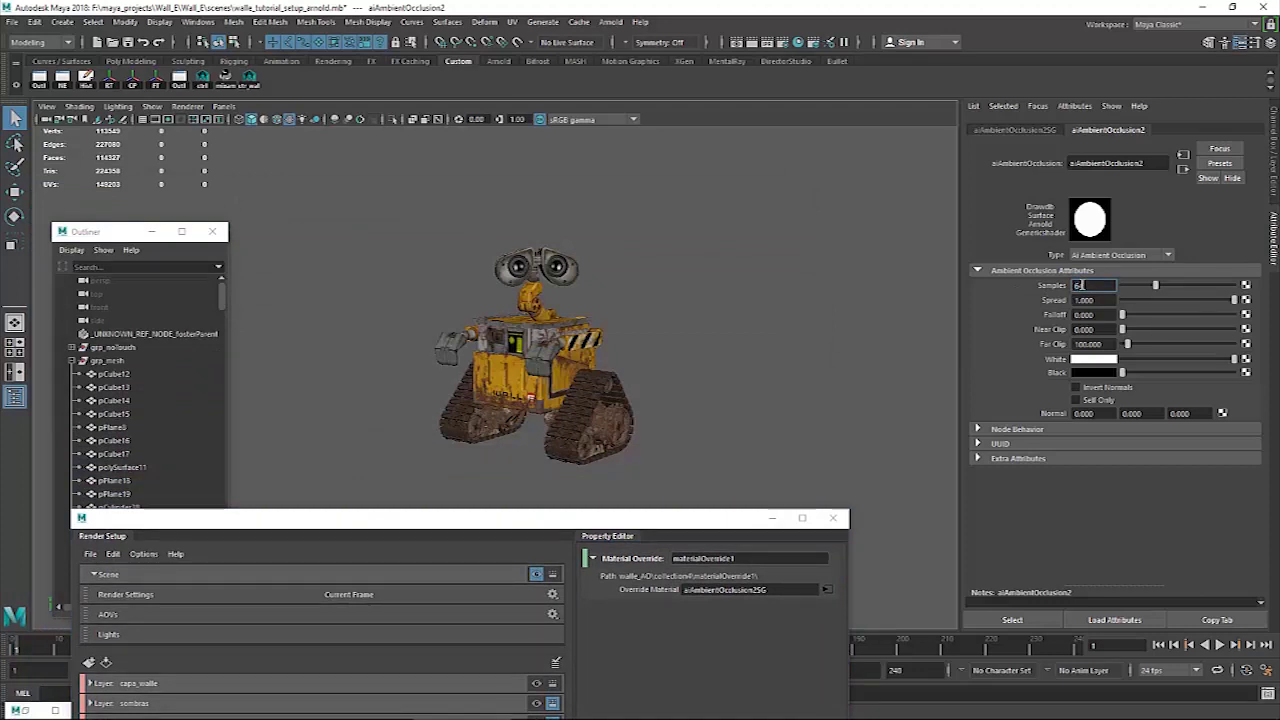
pyautogui.press('Return')
pyautogui.moveTo(726, 518); pyautogui.dragTo(946, 144)
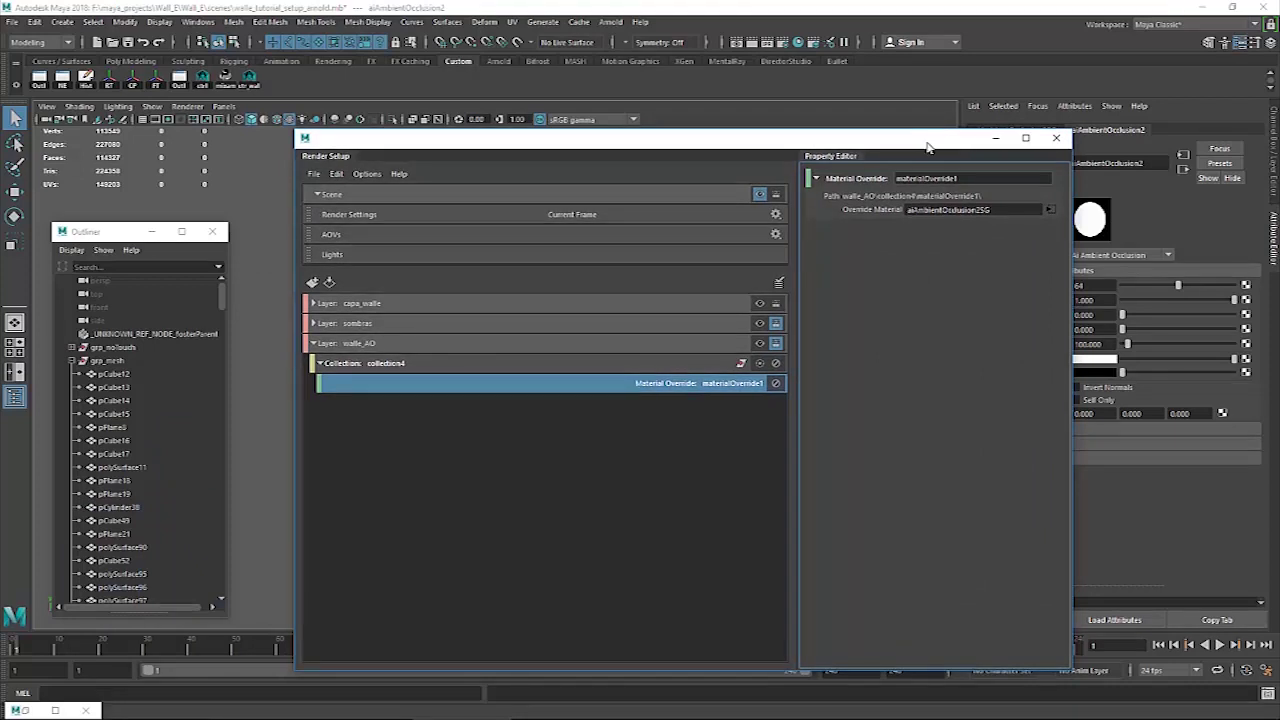
# Make walle_AO the visible render layer and turn off rendering for the sombras layer.
pyautogui.click(382, 346)
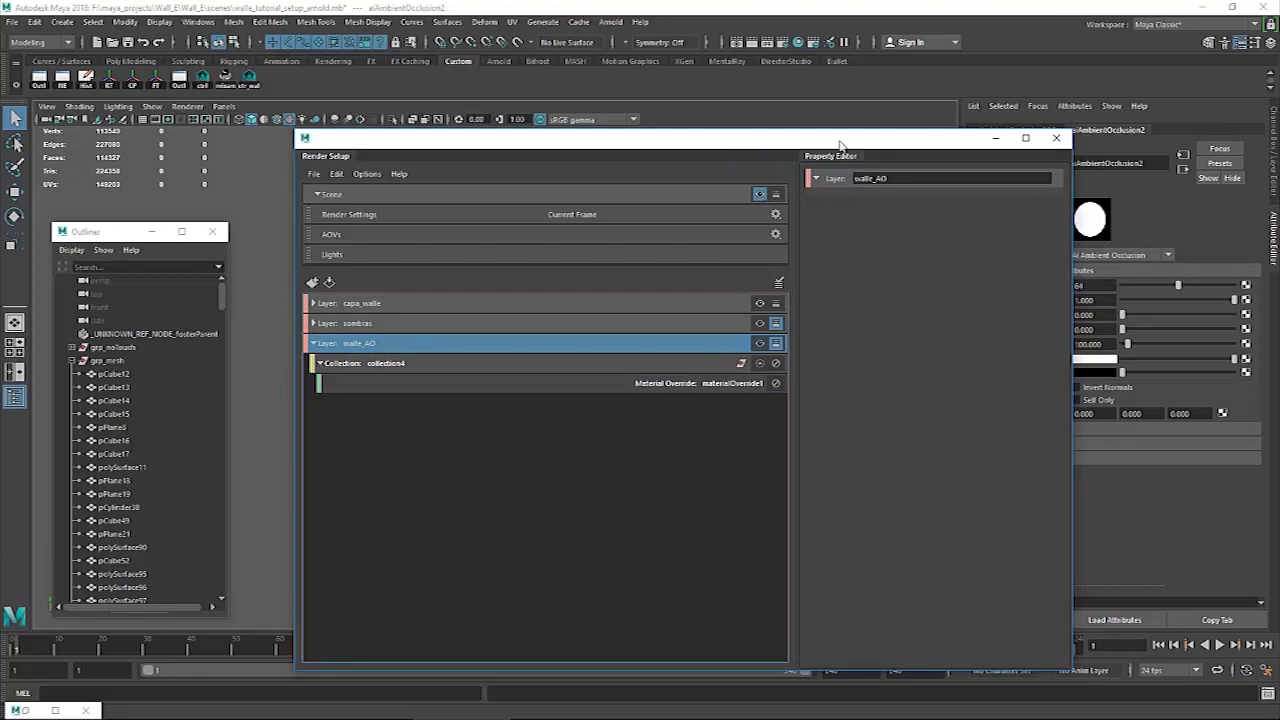
pyautogui.moveTo(840, 146); pyautogui.dragTo(1167, 129)
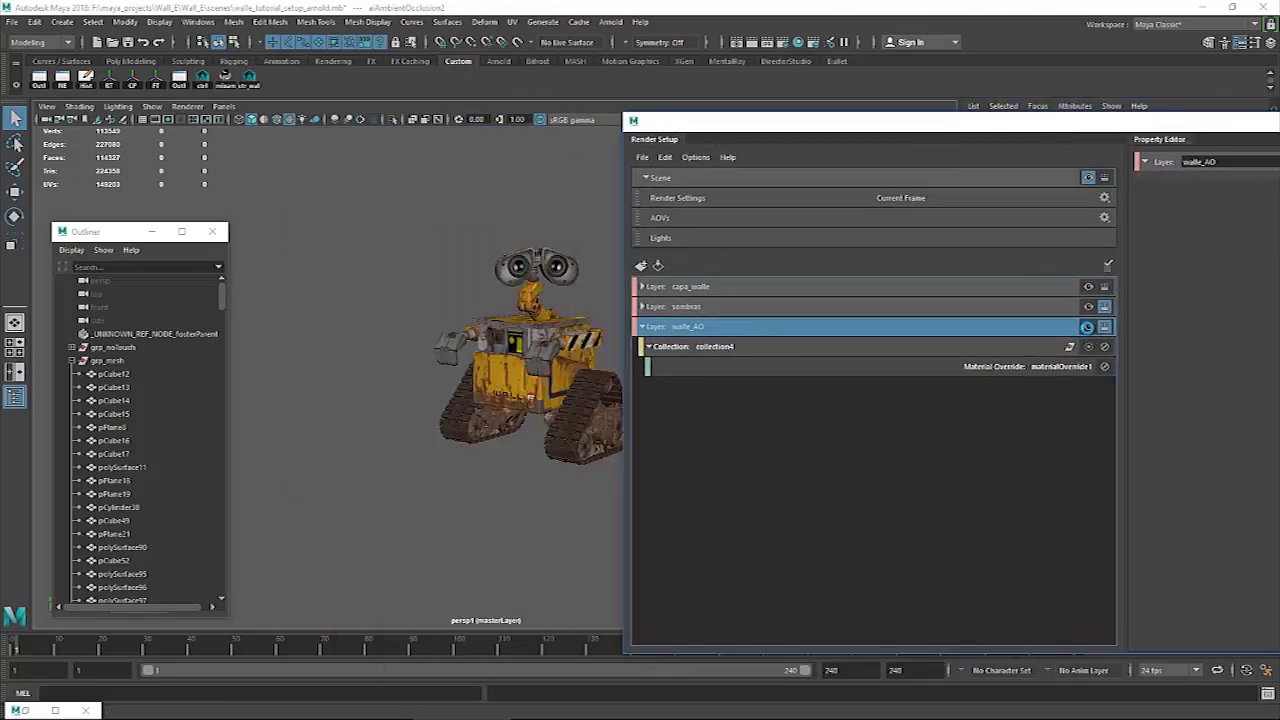
pyautogui.click(1088, 327)
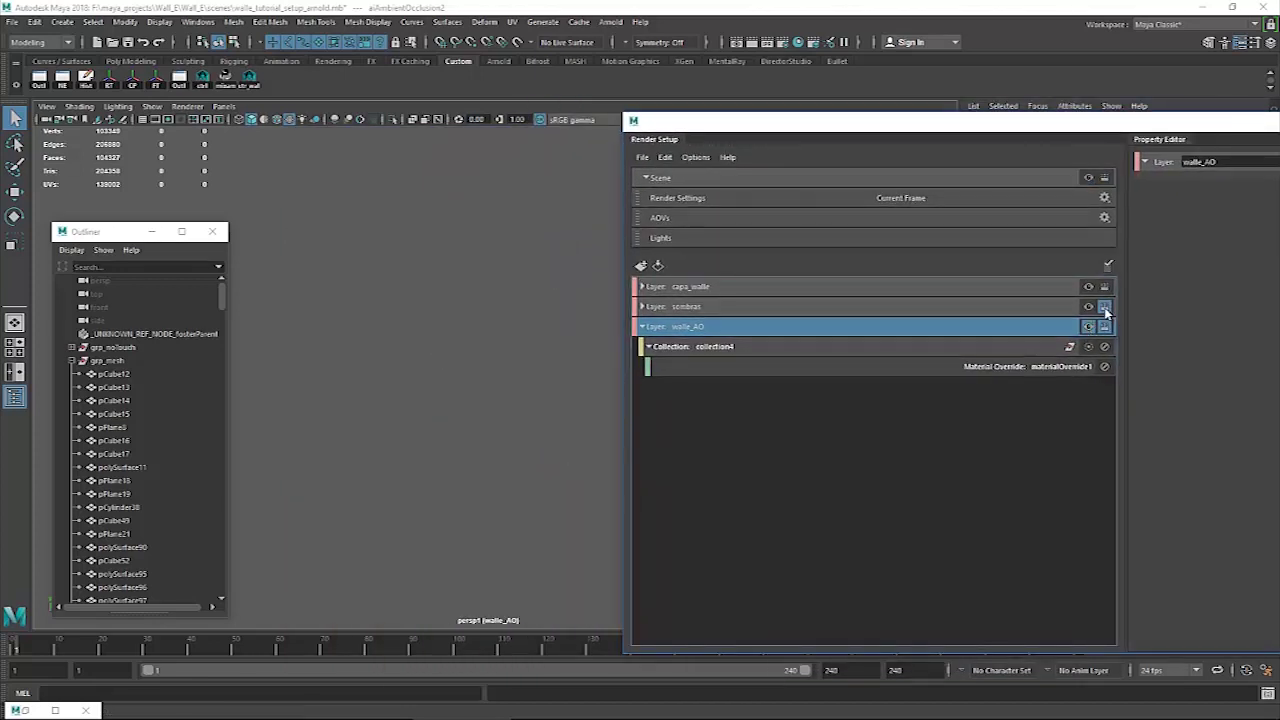
pyautogui.click(1104, 307)
pyautogui.click(1104, 327)
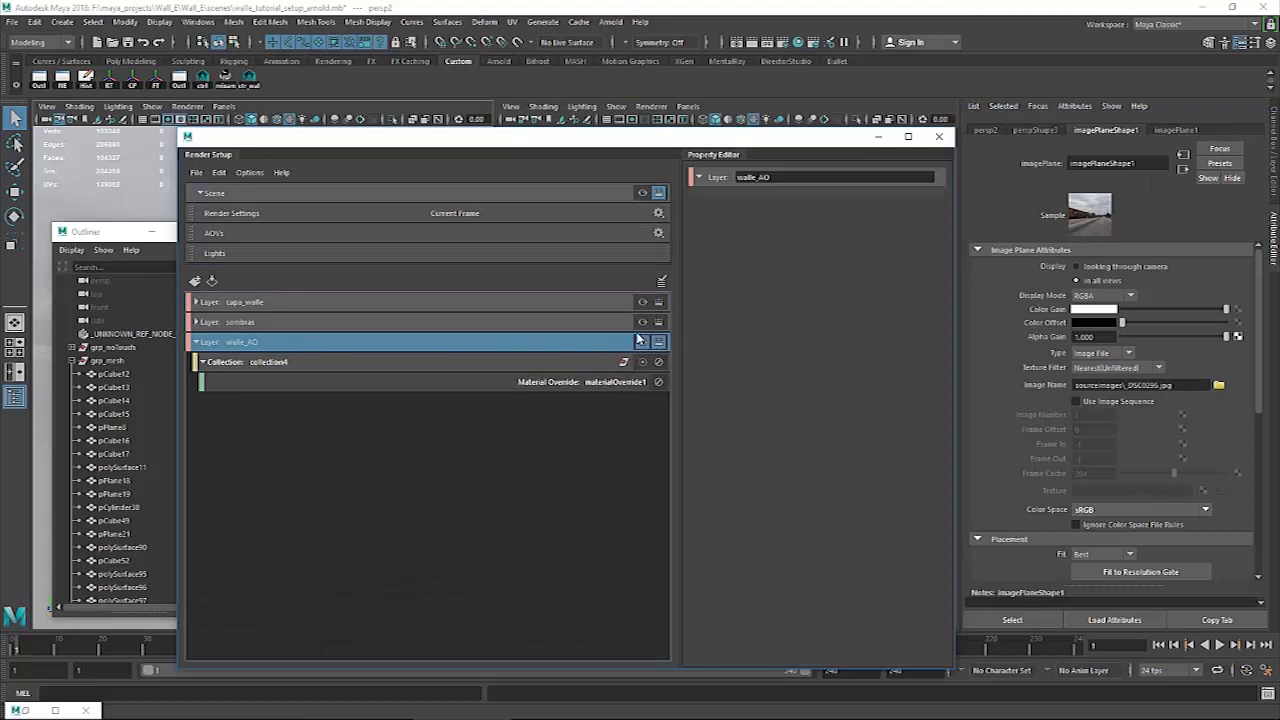
# Create an absolute override in walle_AO for the persp2 image plane's Display Mode and set it to None.
pyautogui.rightClick(1044, 300)
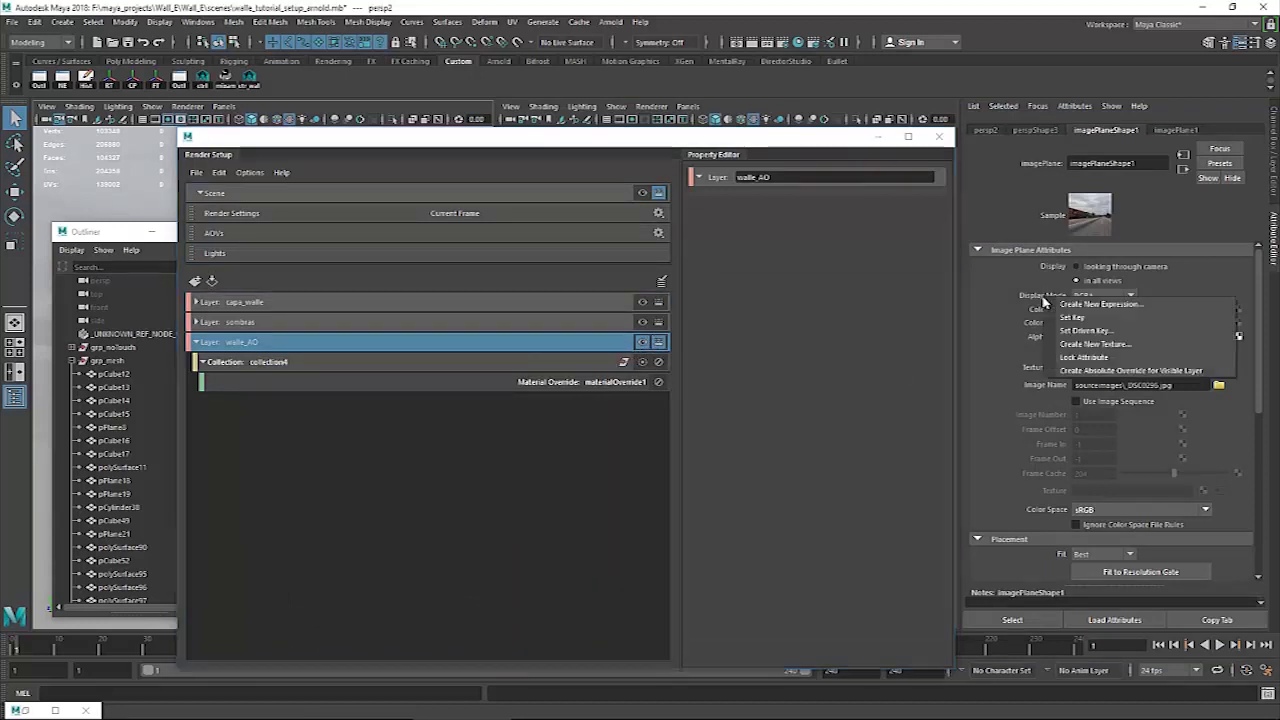
pyautogui.click(1079, 371)
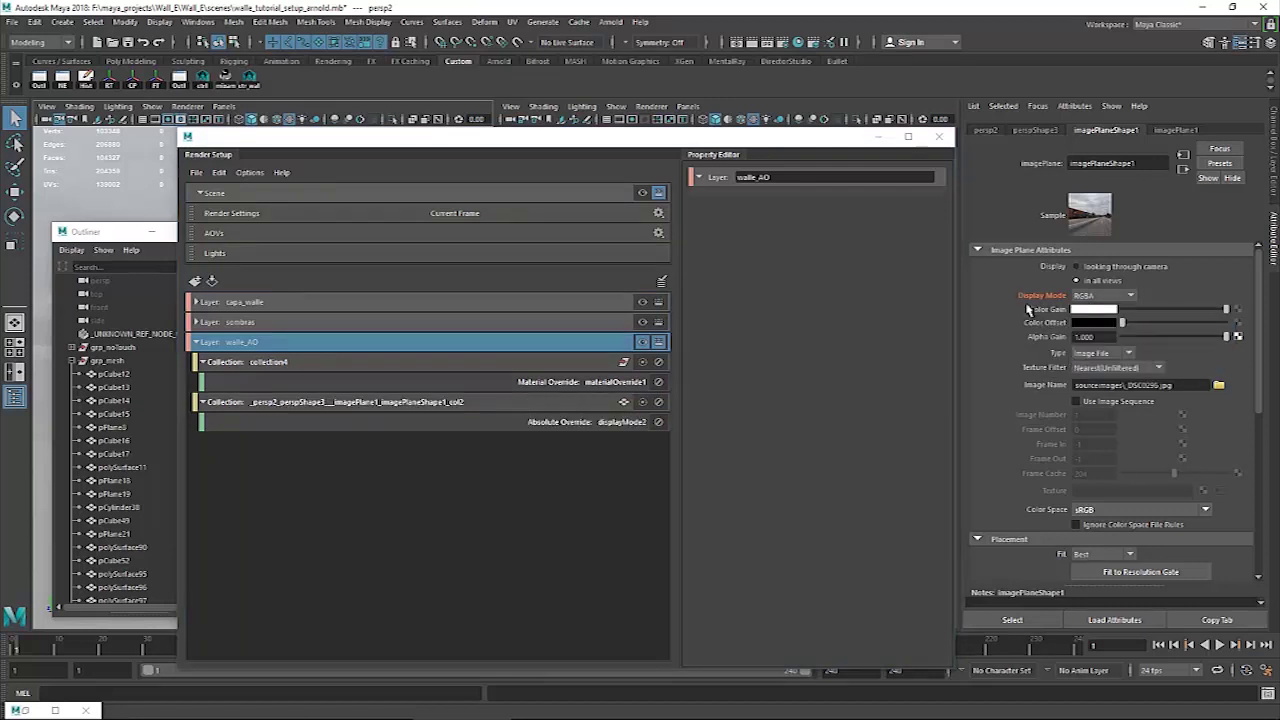
pyautogui.click(625, 424)
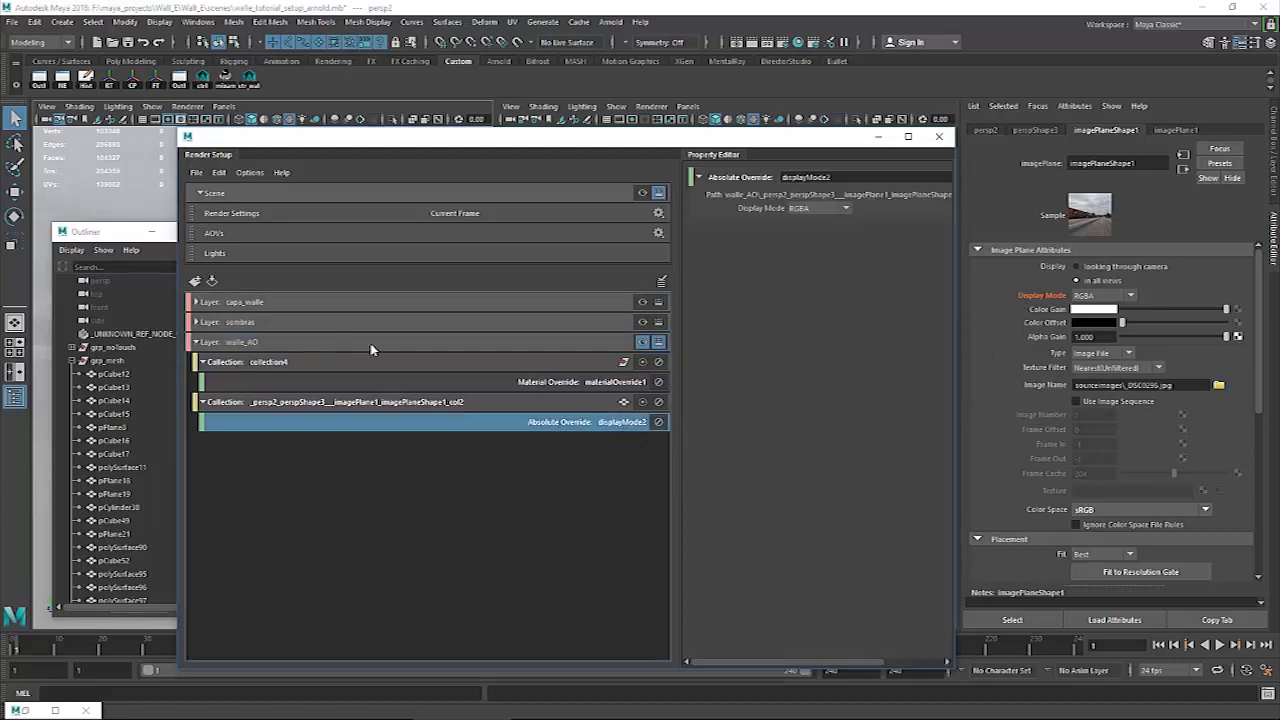
pyautogui.click(843, 210)
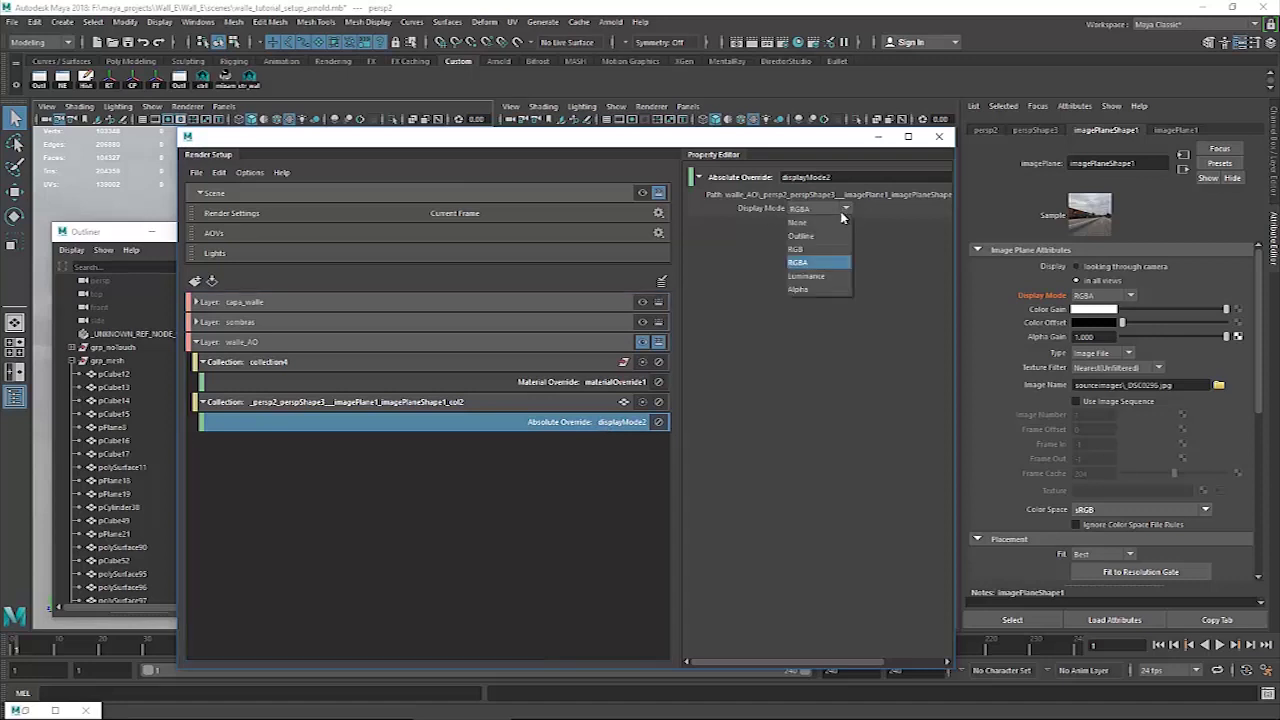
pyautogui.click(837, 222)
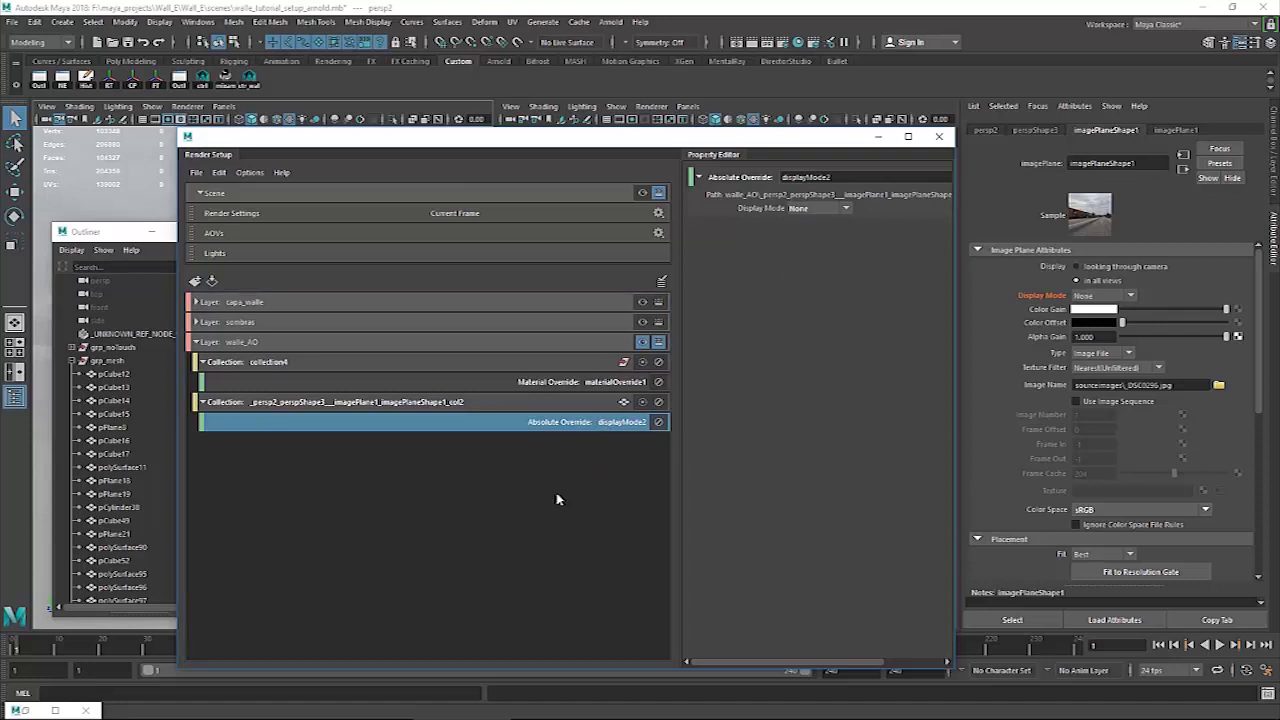
pyautogui.click(416, 488)
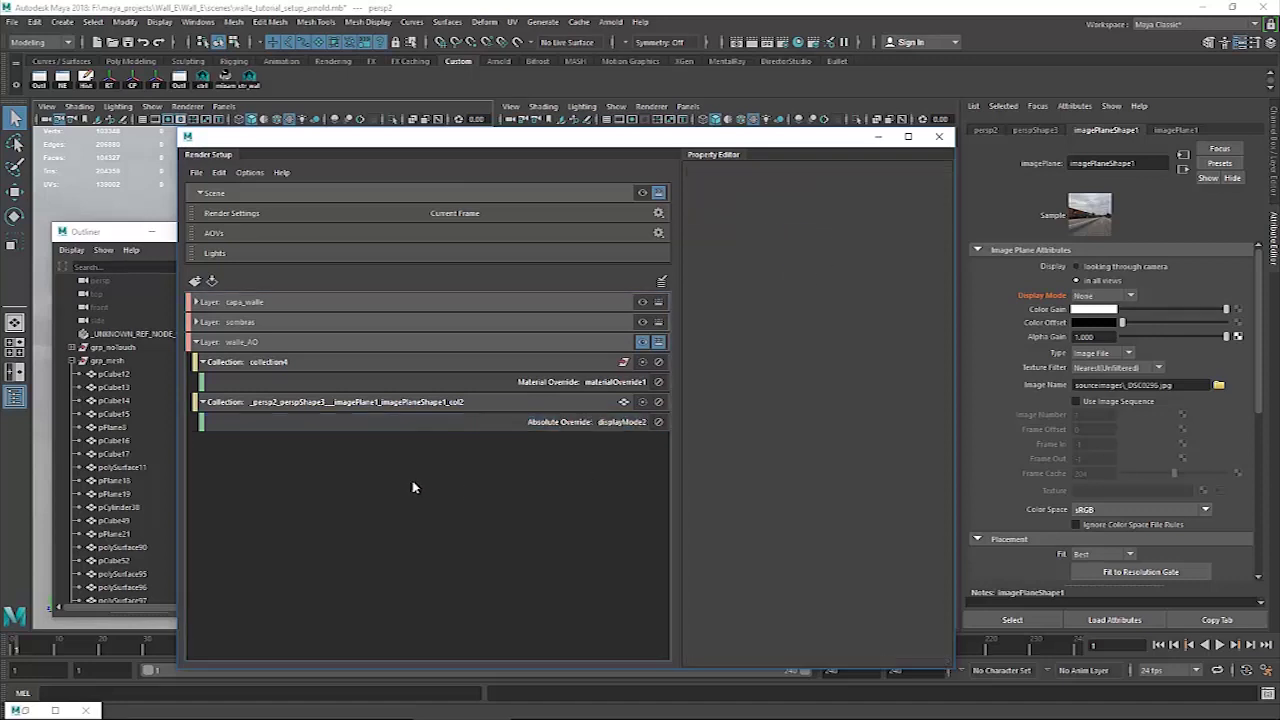
pyautogui.click(273, 345)
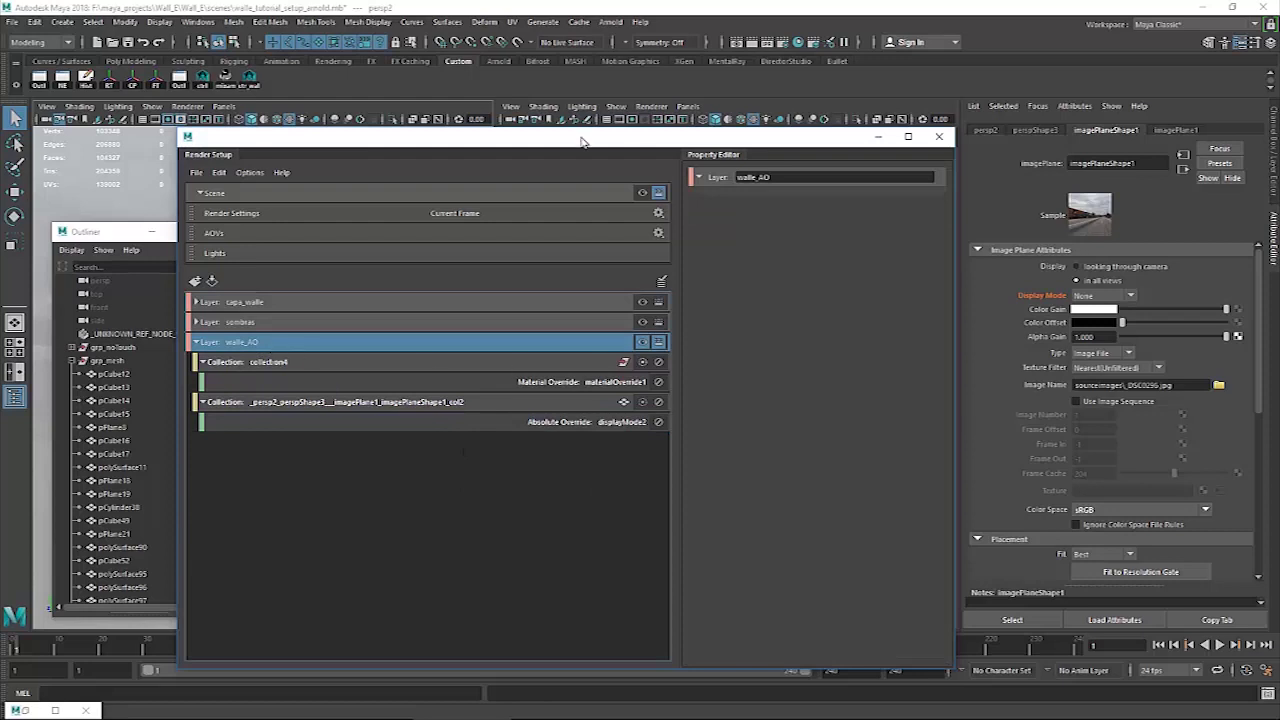
# Check the walle_AO layer in both viewports and review the attributes of its override's ambient occlusion shader.
pyautogui.moveTo(585, 140); pyautogui.dragTo(924, 455)
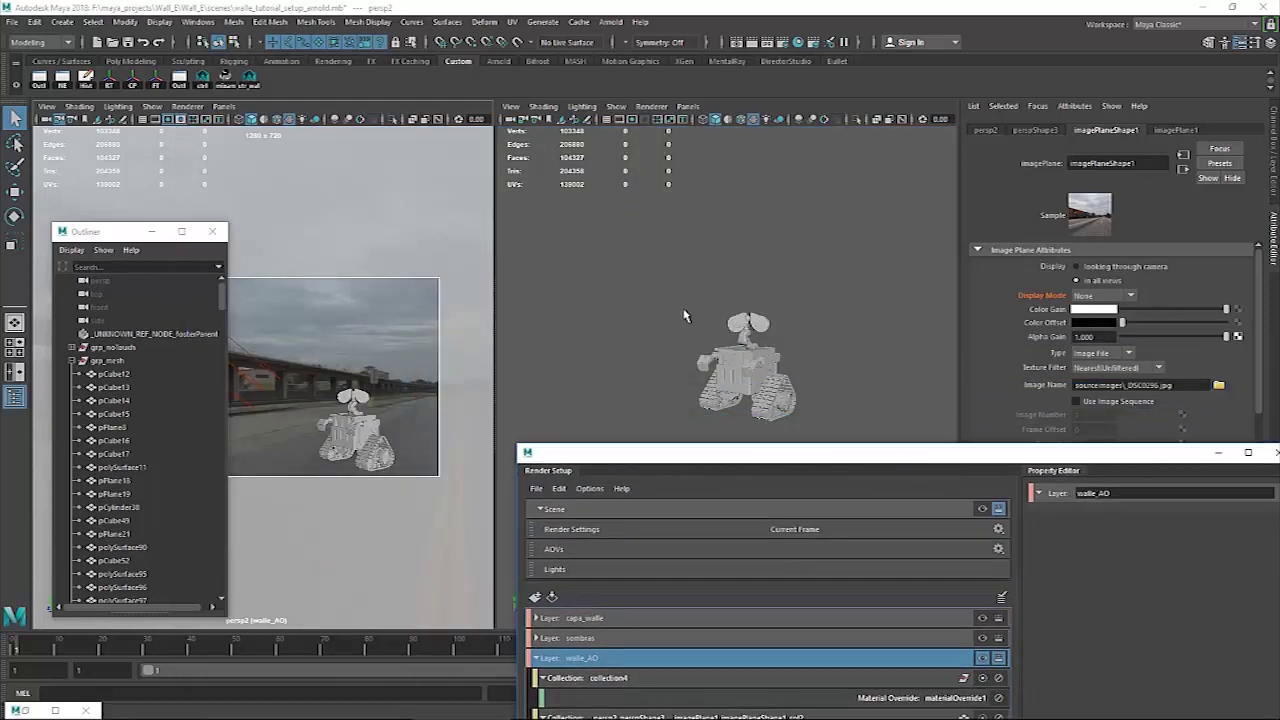
pyautogui.moveTo(719, 471); pyautogui.dragTo(437, 171)
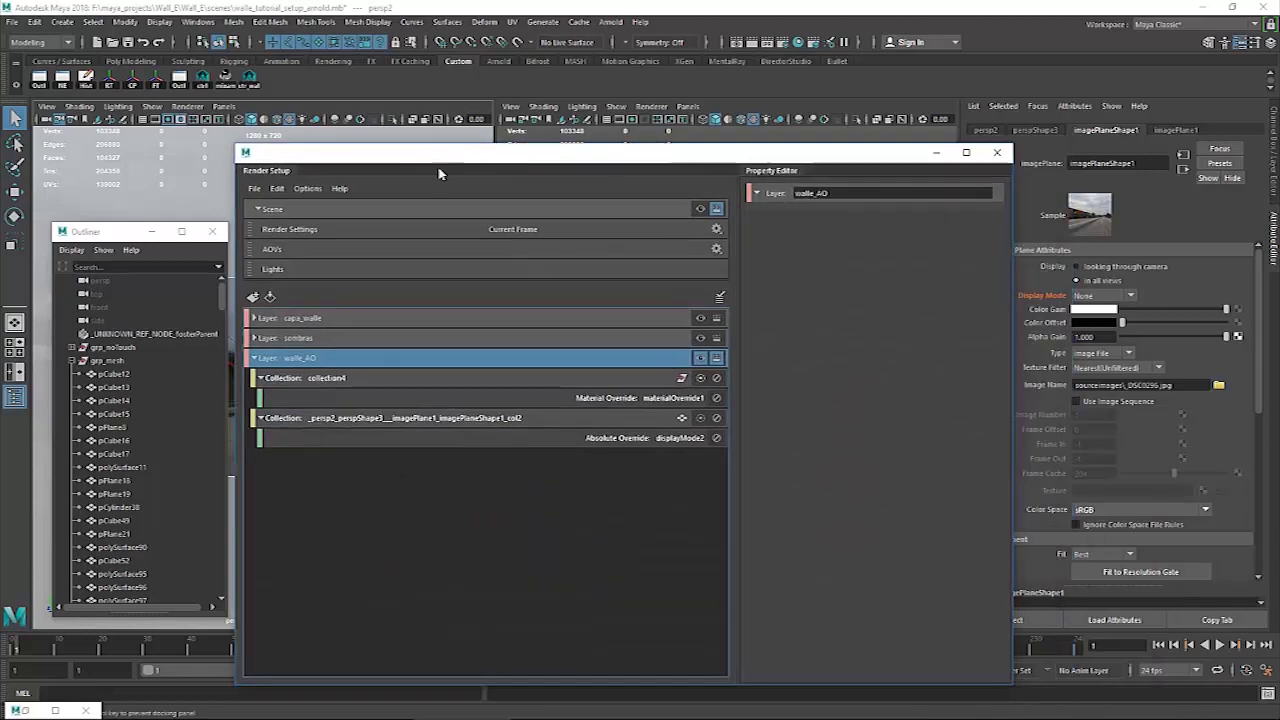
pyautogui.click(630, 400)
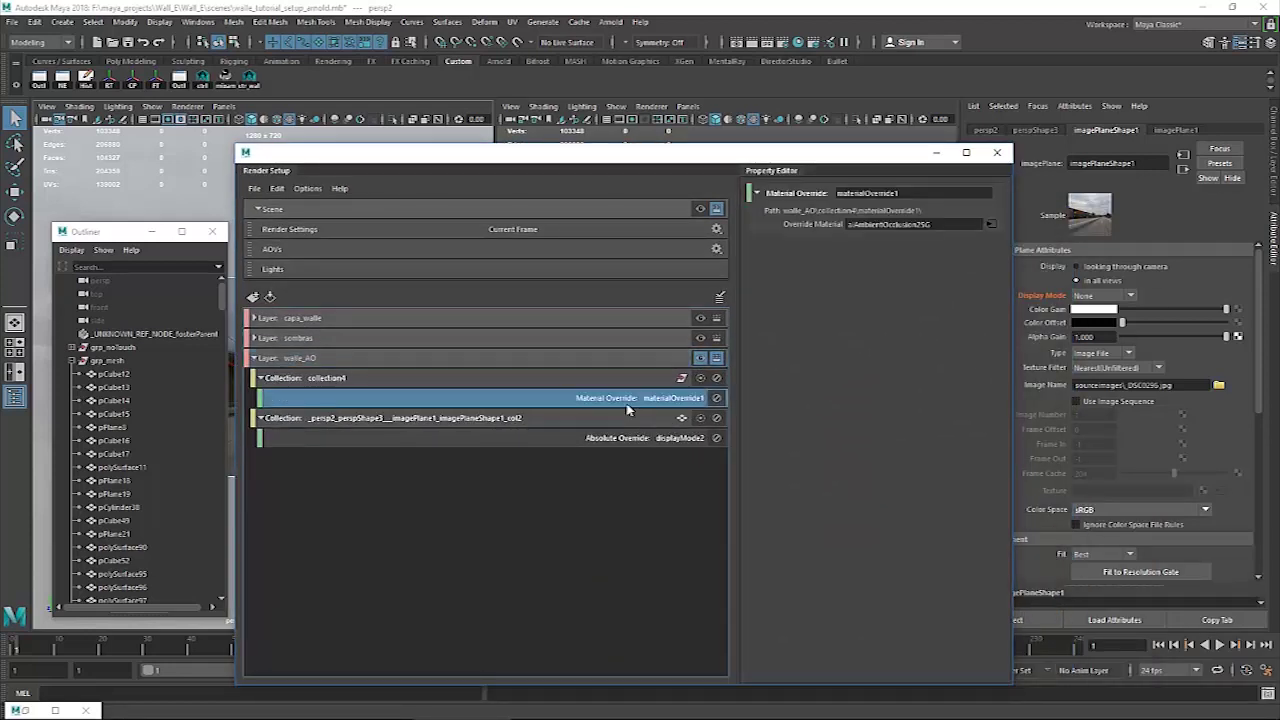
pyautogui.click(990, 224)
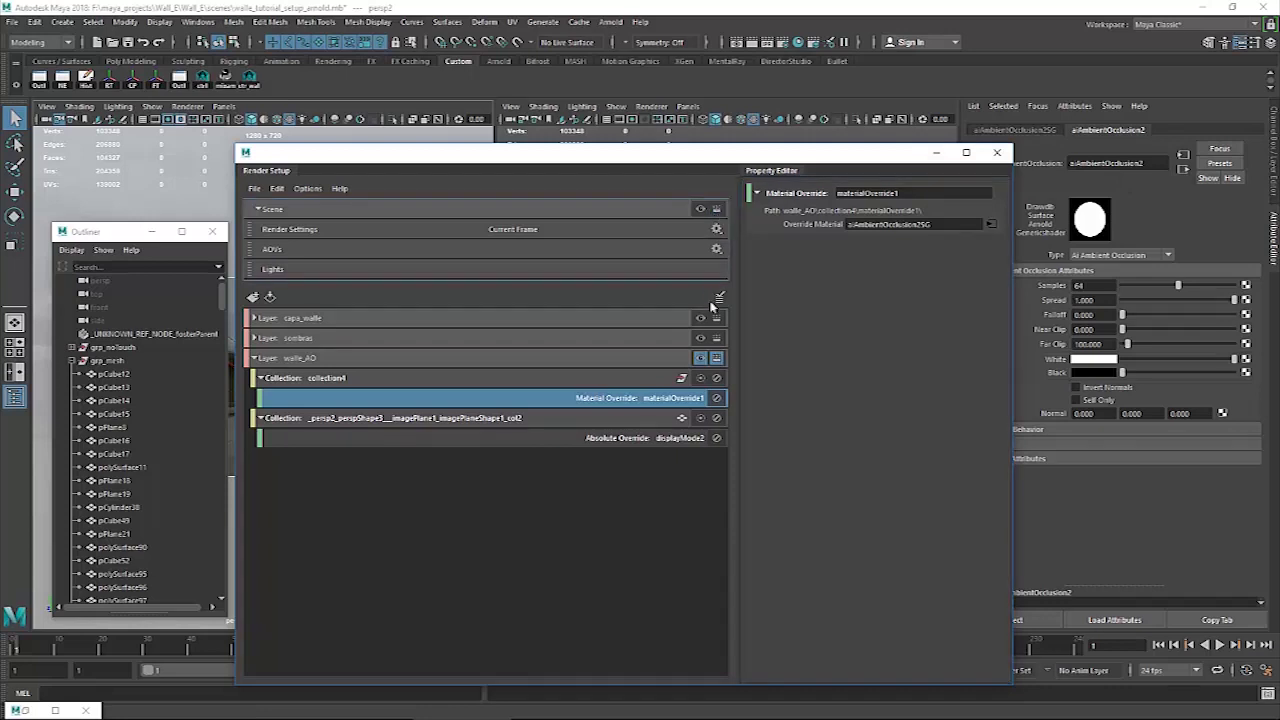
pyautogui.click(576, 359)
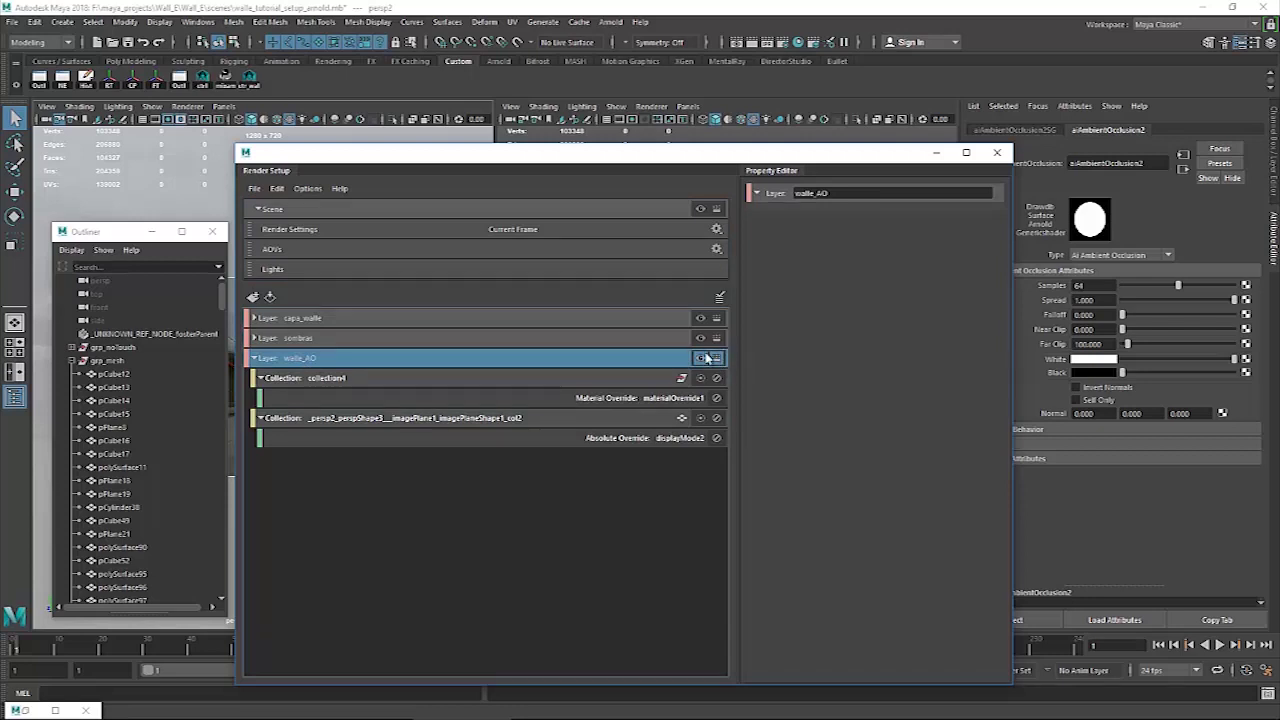
# Maximize the persp2 camera view and render the current frame of the walle_AO layer with Arnold.
pyautogui.click(936, 152)
pyautogui.press('space')
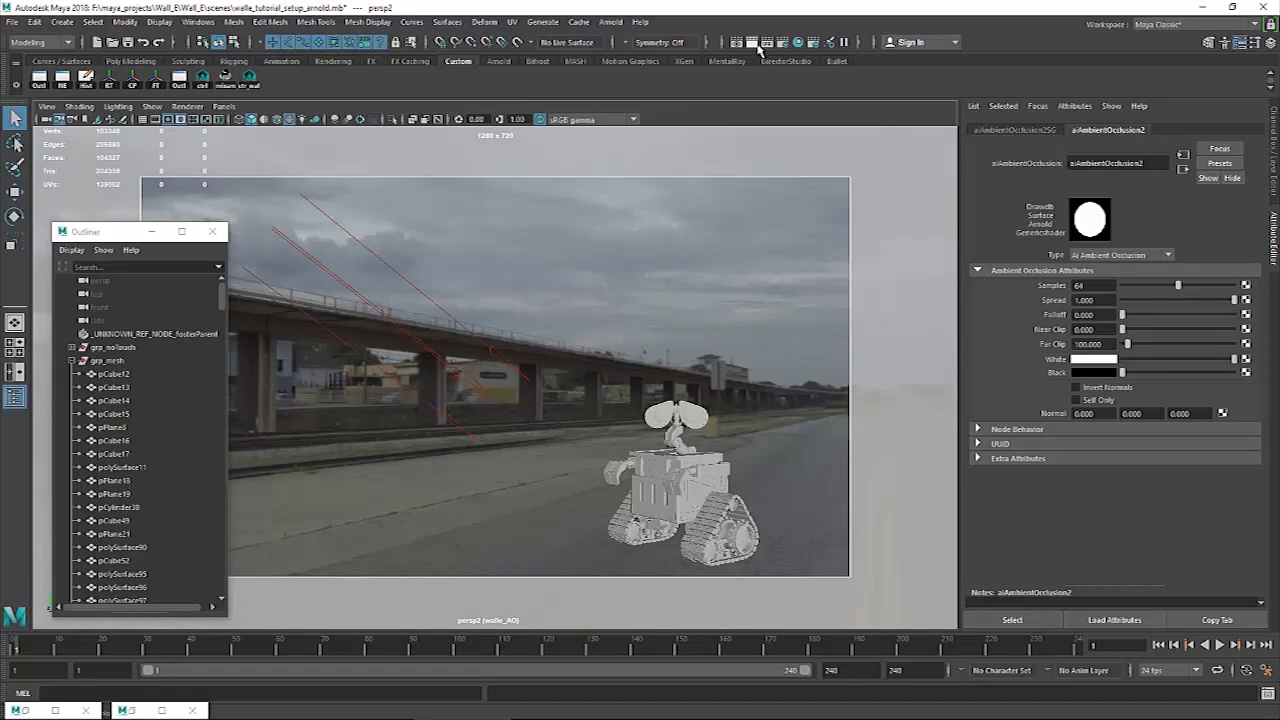
pyautogui.click(751, 43)
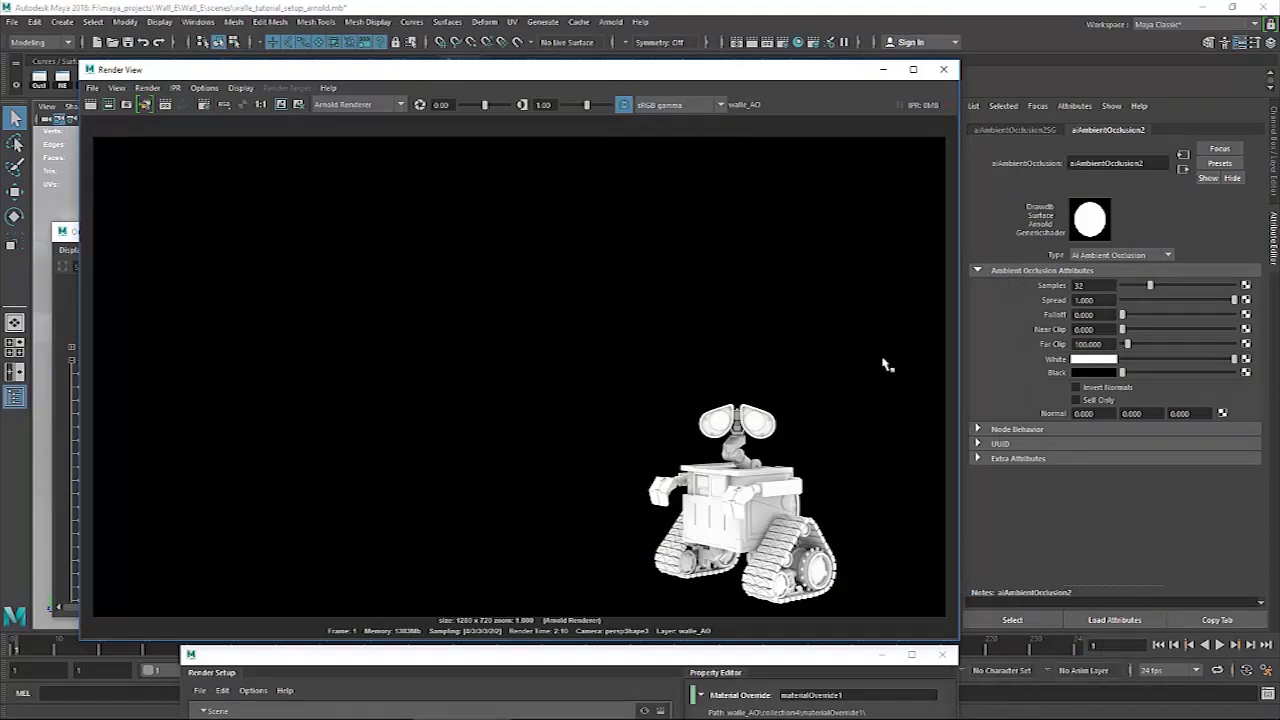
# Minimize the render window and collapse the walle_AO layer in Render Setup.
pyautogui.click(1090, 286)
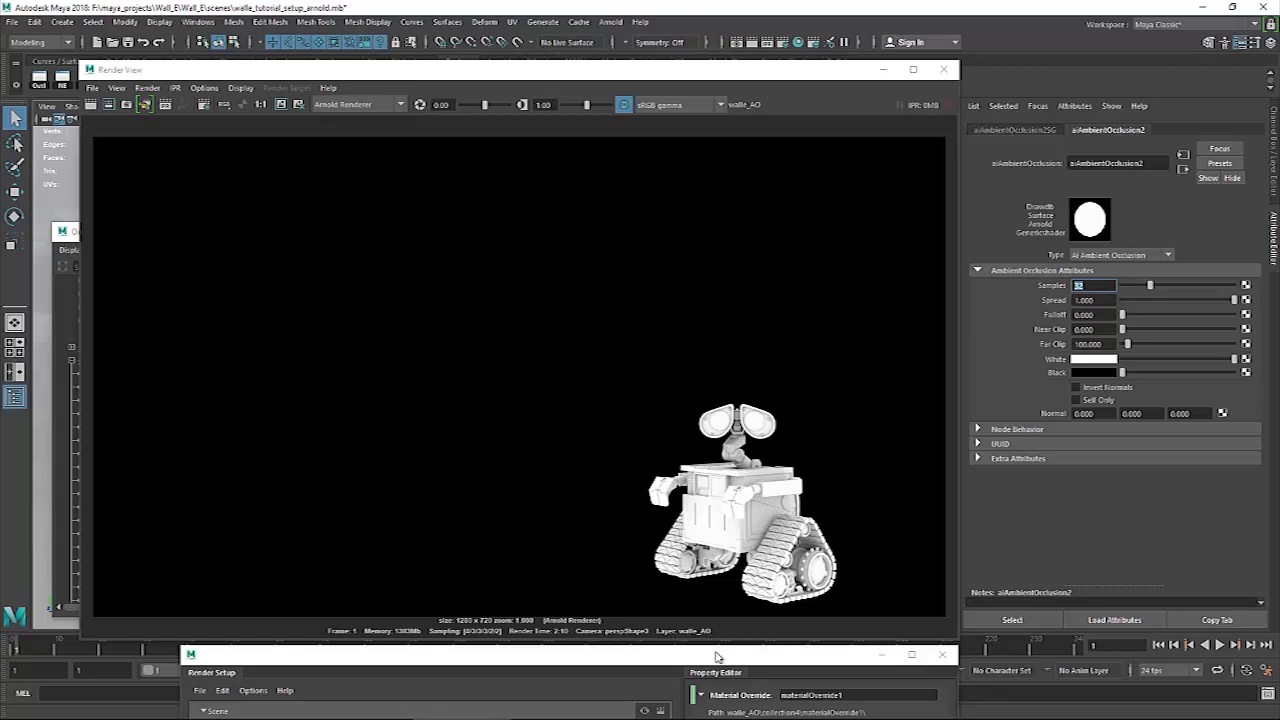
pyautogui.moveTo(716, 653); pyautogui.dragTo(710, 611)
pyautogui.click(710, 615)
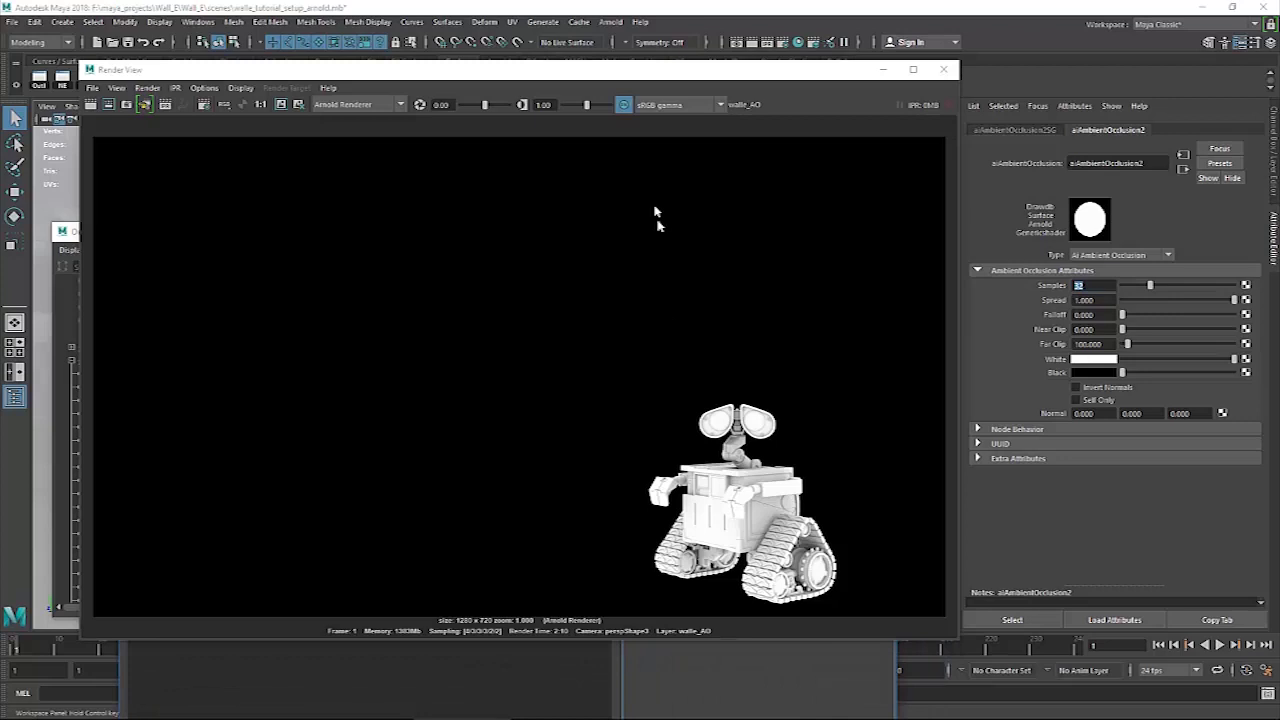
pyautogui.click(881, 71)
pyautogui.moveTo(611, 232); pyautogui.dragTo(730, 109)
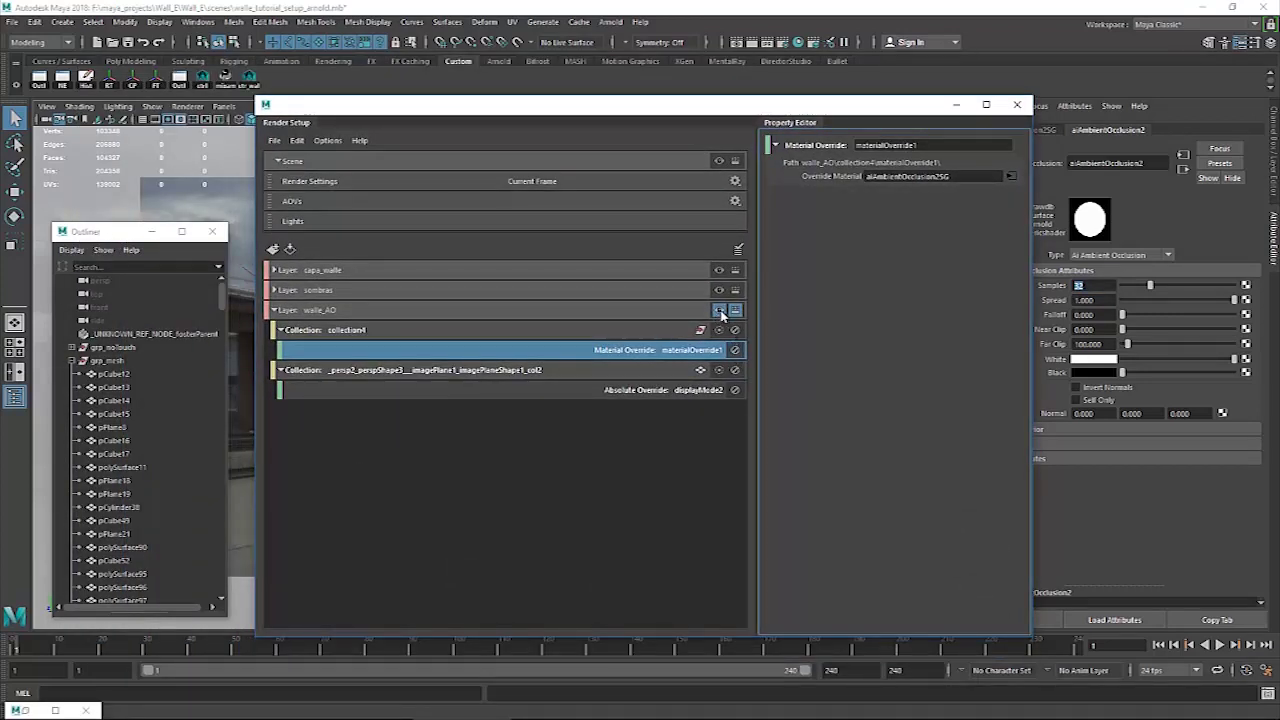
pyautogui.click(578, 318)
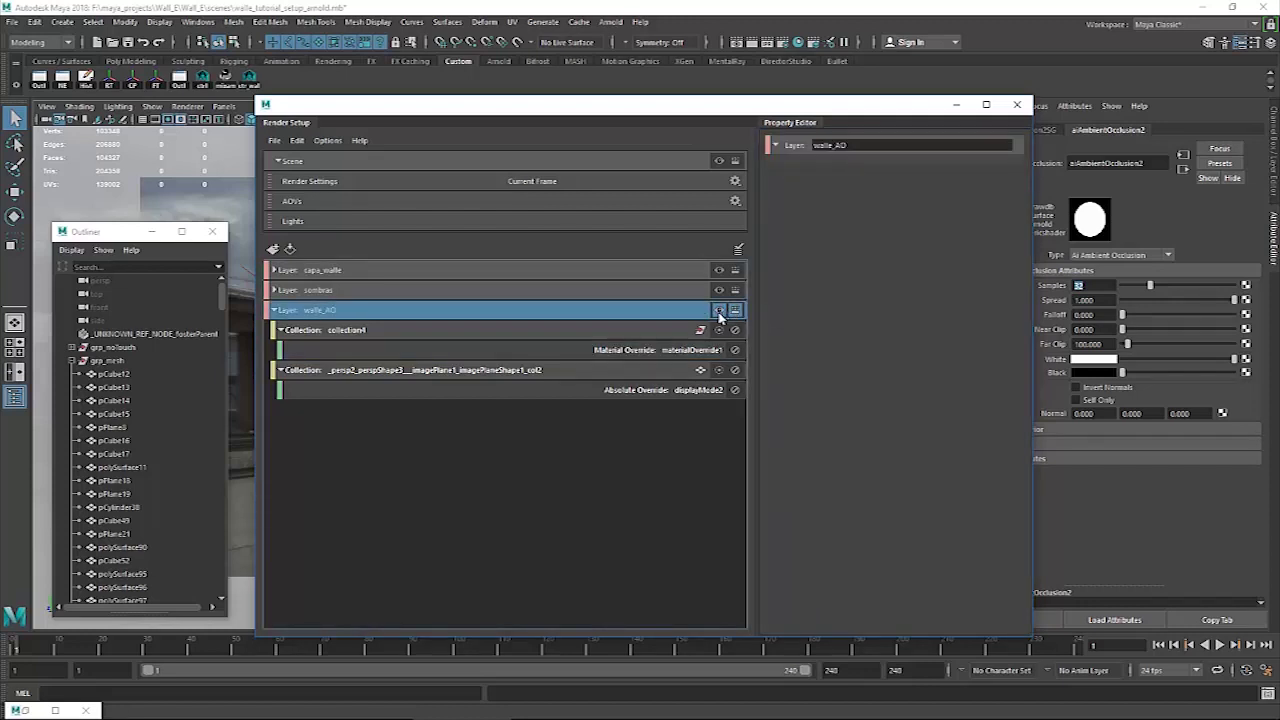
pyautogui.click(274, 311)
pyautogui.click(528, 425)
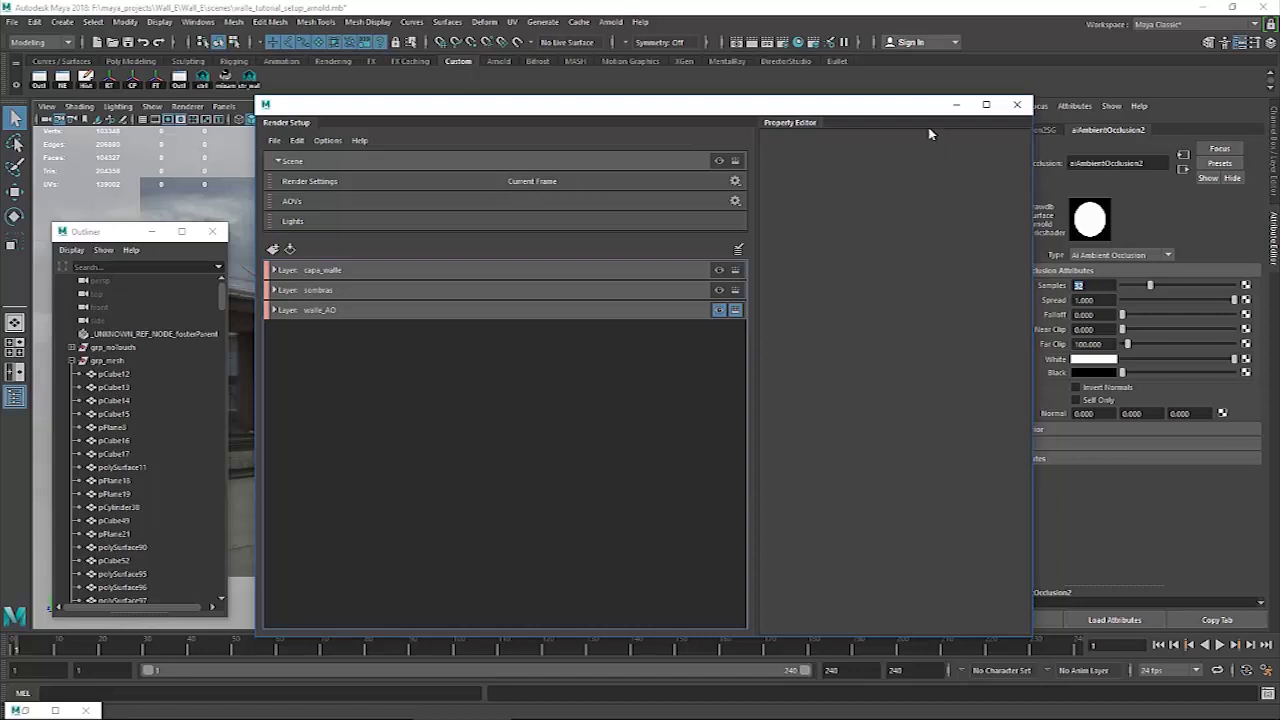
# Switch the visible layer from walle_AO back to the master Scene layer.
pyautogui.moveTo(903, 106); pyautogui.dragTo(746, 224)
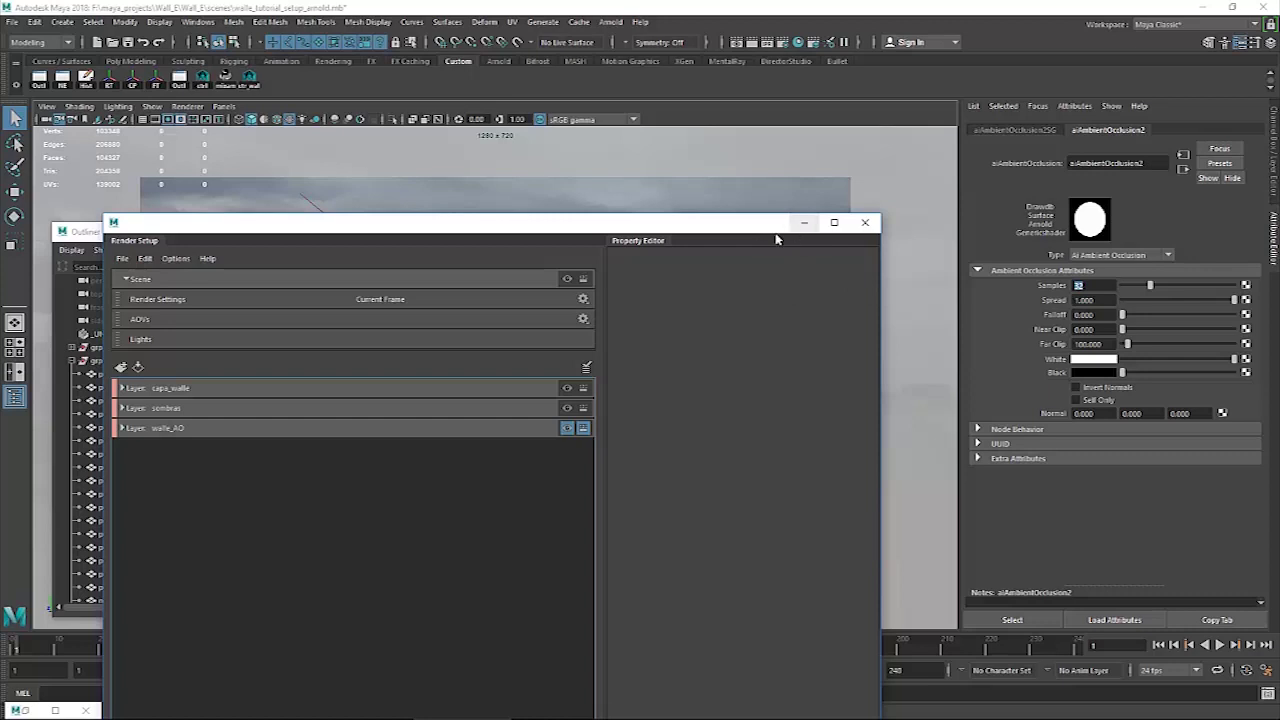
pyautogui.moveTo(774, 233); pyautogui.dragTo(800, 216)
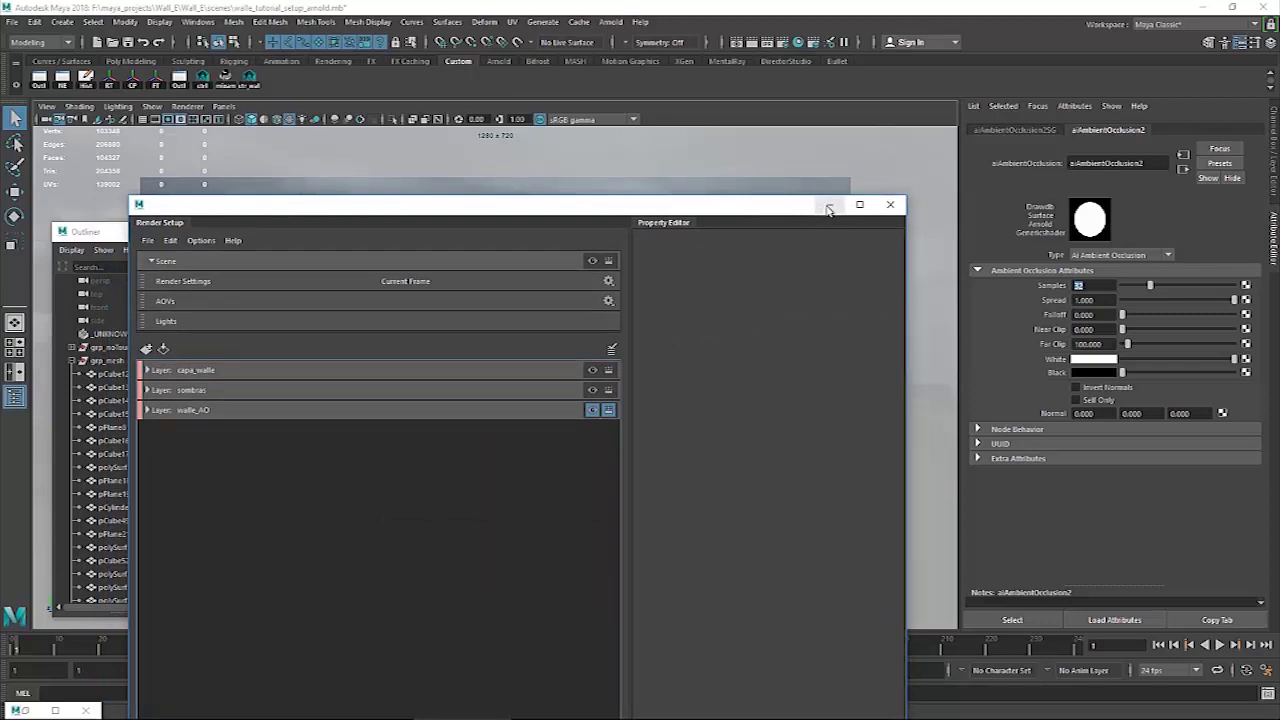
pyautogui.moveTo(791, 206); pyautogui.dragTo(800, 423)
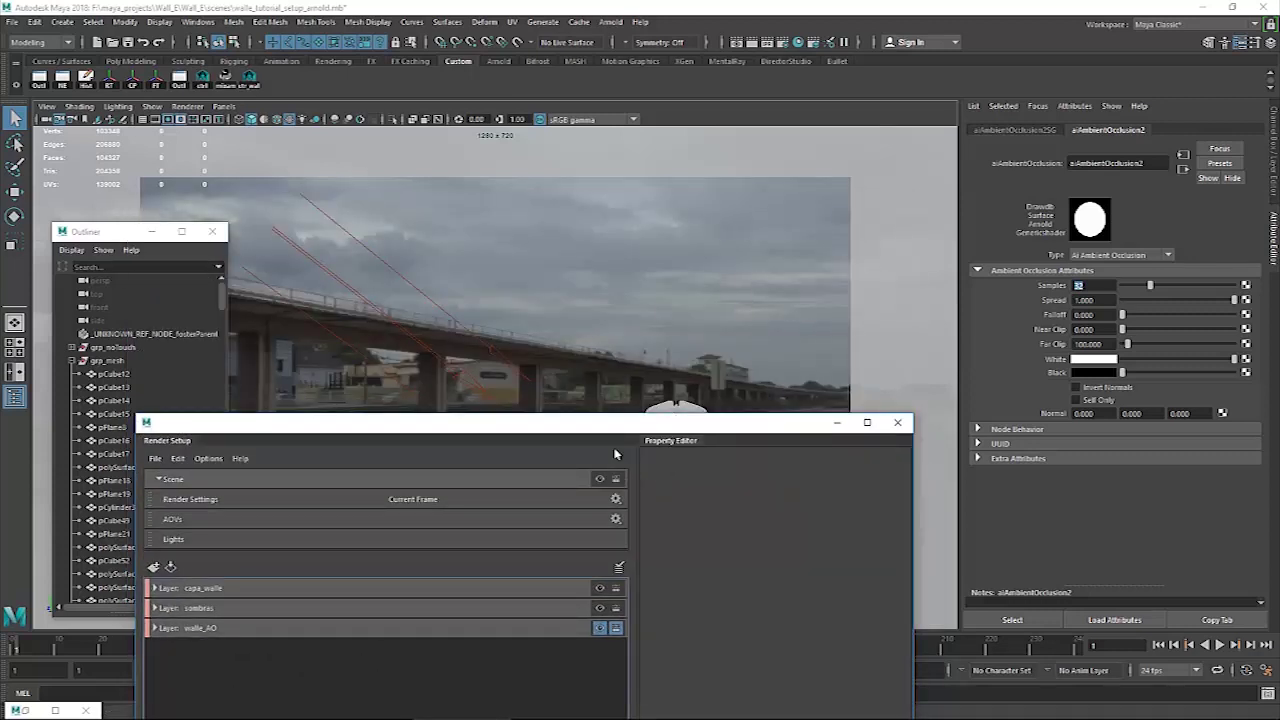
pyautogui.moveTo(634, 423); pyautogui.dragTo(692, 239)
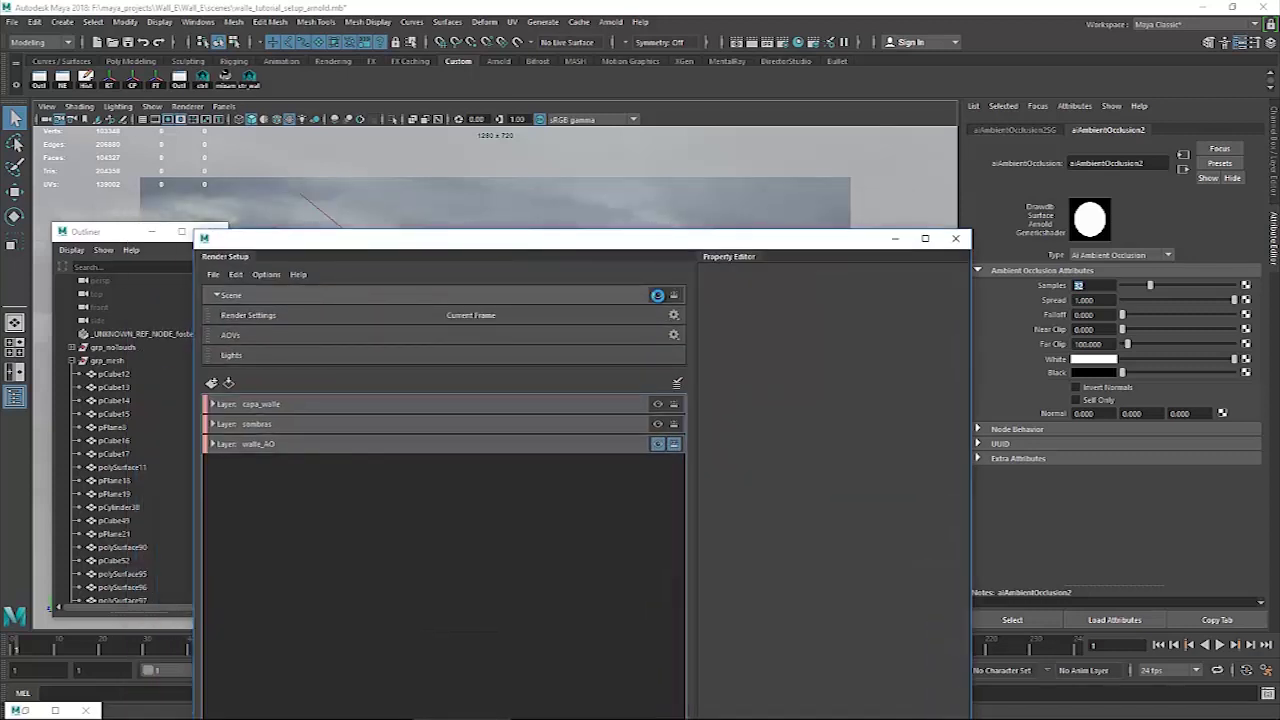
pyautogui.click(657, 296)
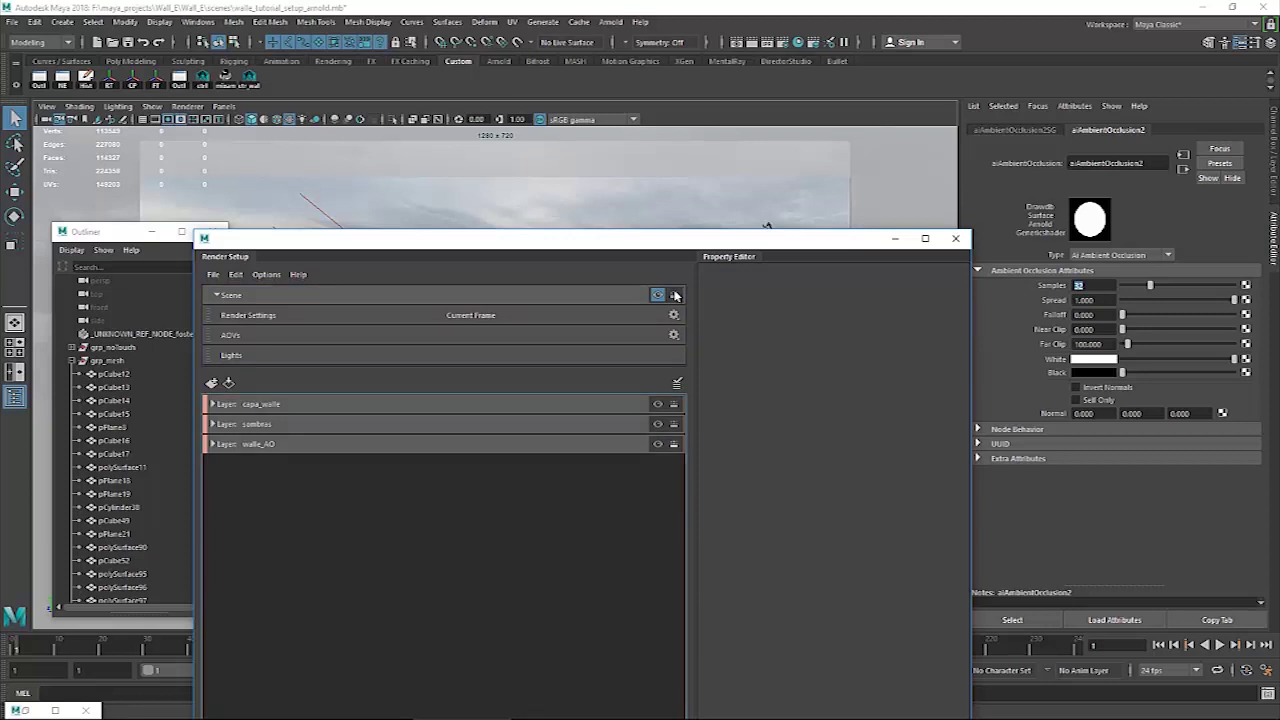
pyautogui.click(675, 295)
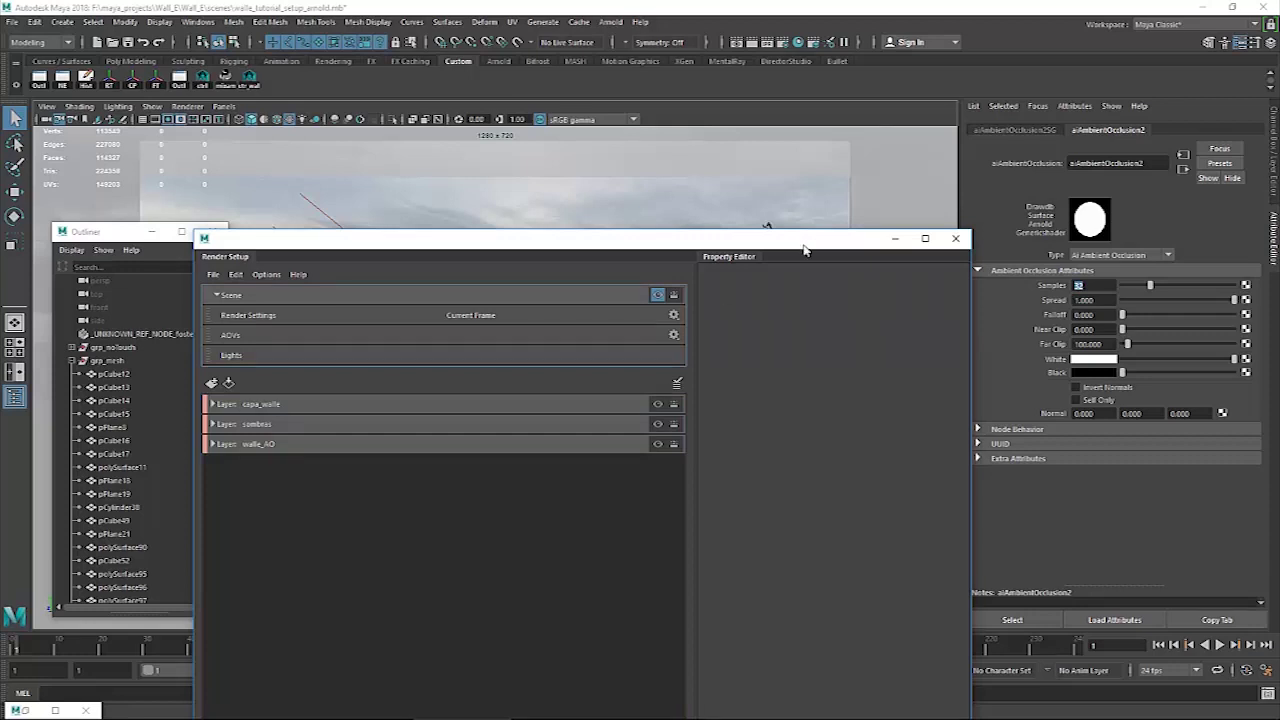
# Make the master scene layer renderable in Render Setup and minimize that window.
pyautogui.moveTo(804, 250); pyautogui.dragTo(807, 220)
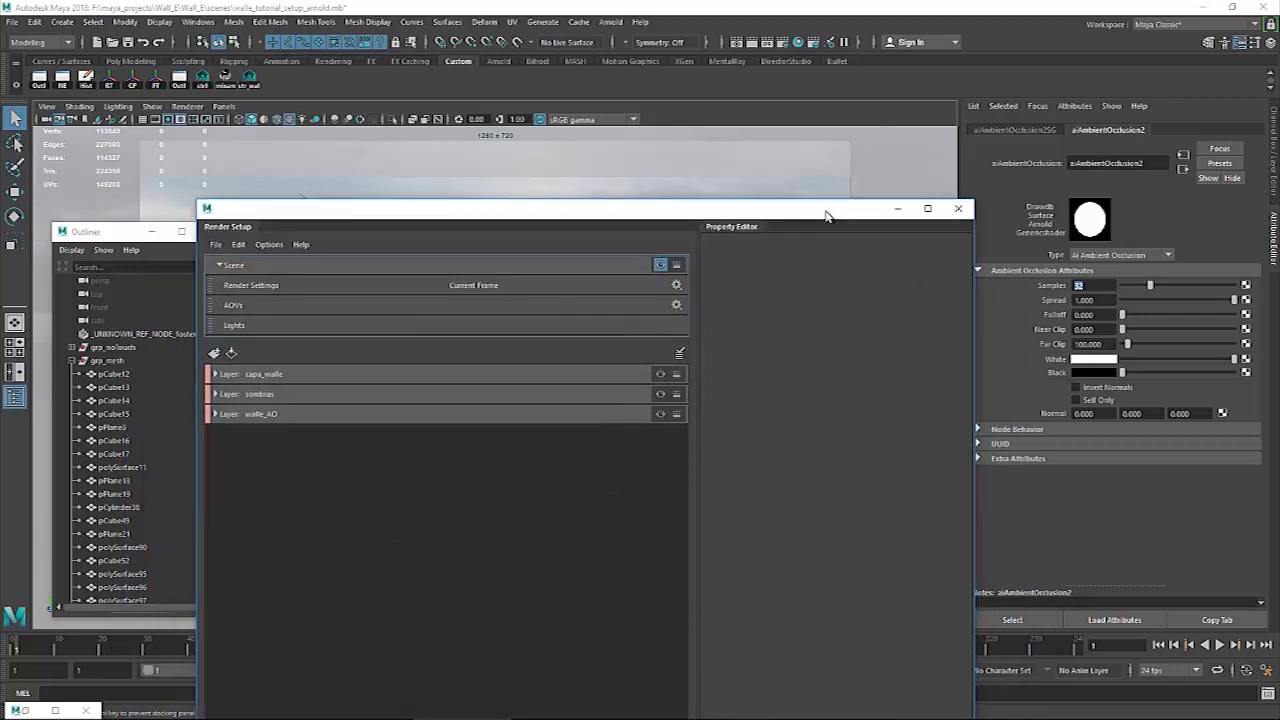
pyautogui.click(677, 265)
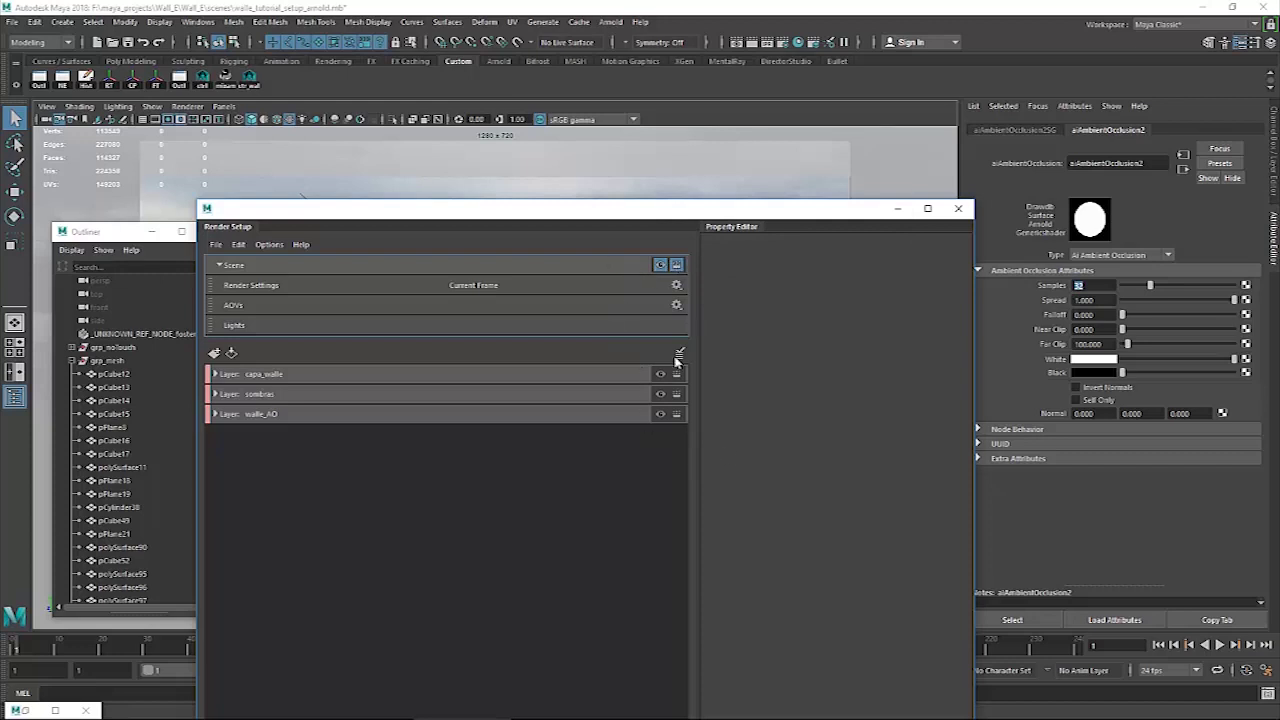
pyautogui.click(898, 209)
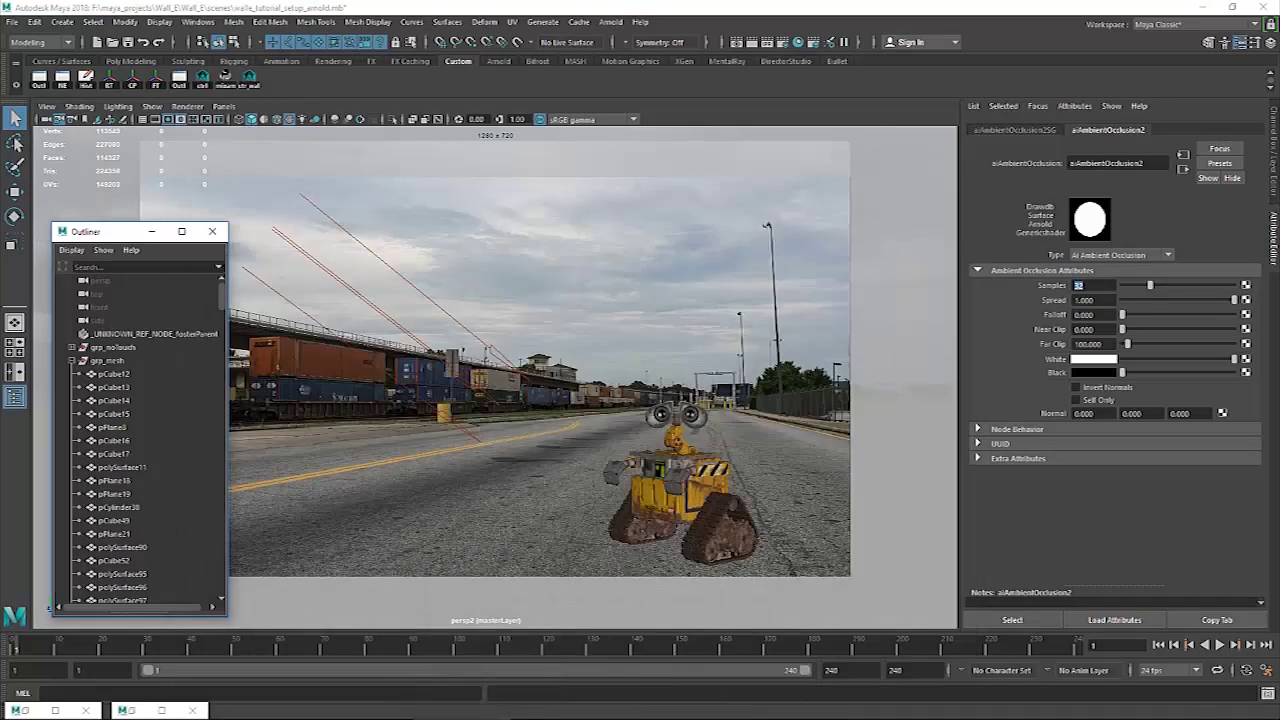
# Create a display layer containing all of Wall-E's meshes, leaving the ground plane out of the selection.
pyautogui.click(1268, 248)
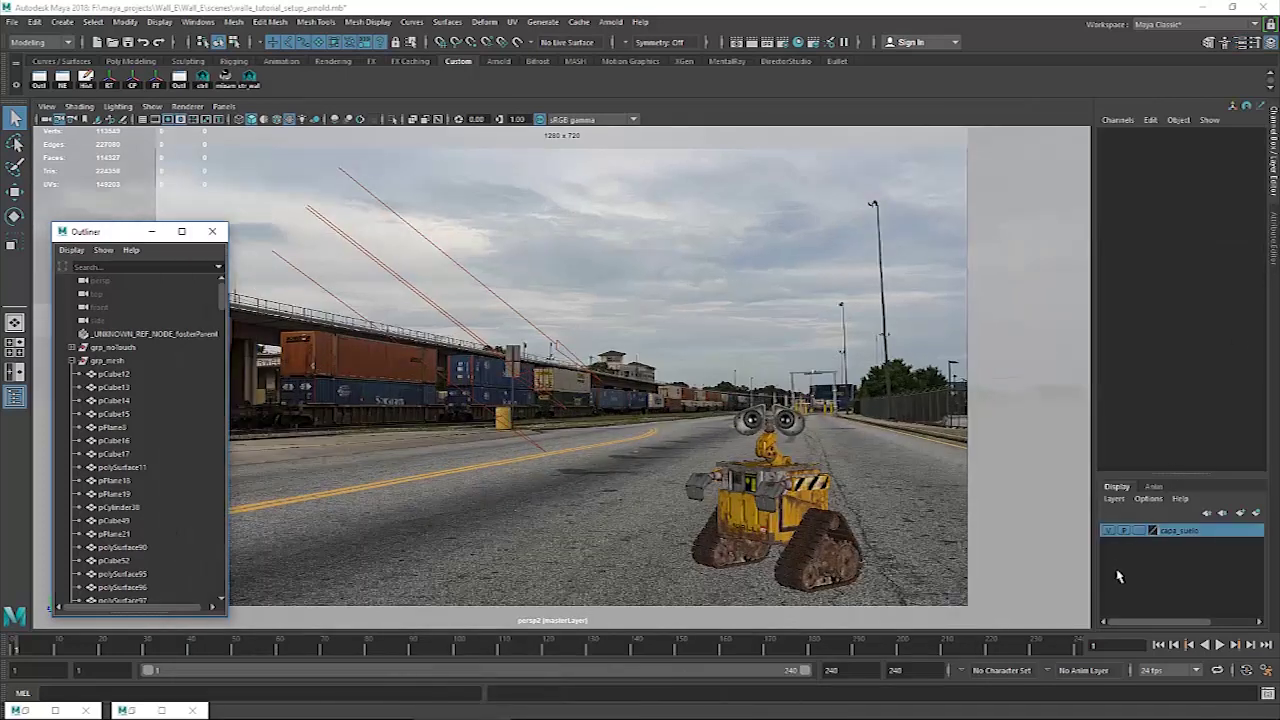
pyautogui.press('space')
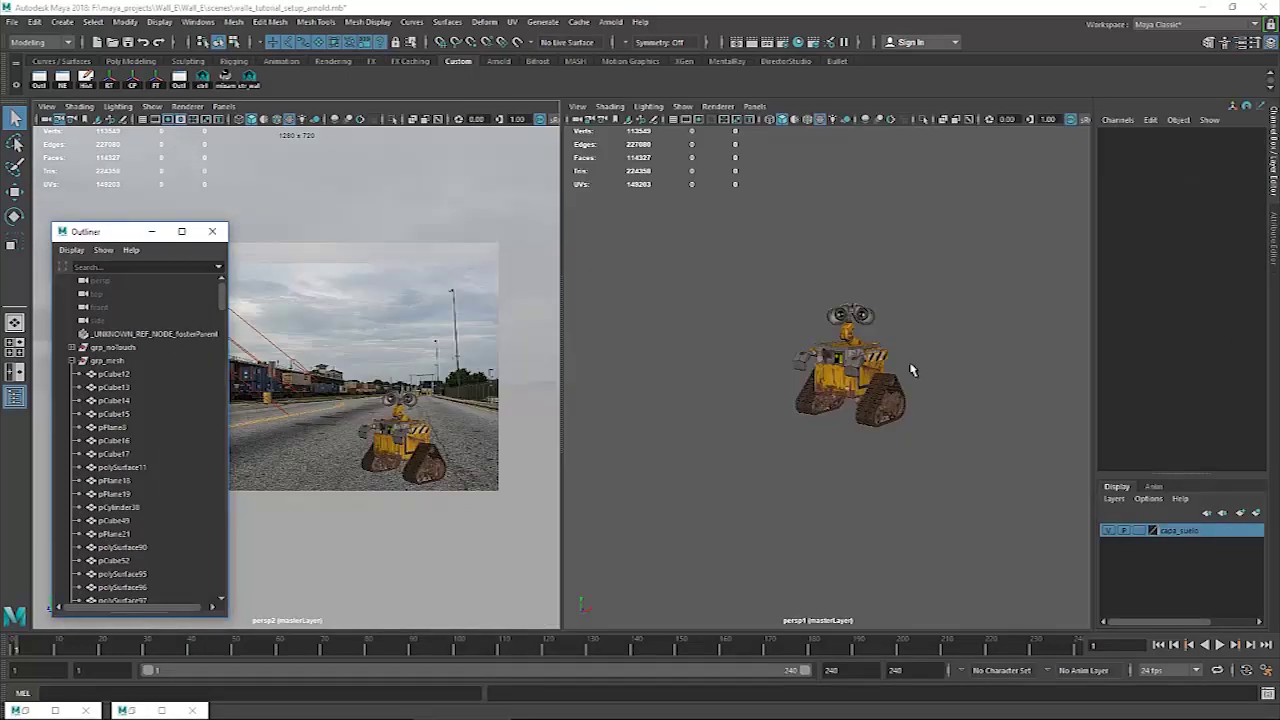
pyautogui.moveTo(733, 261); pyautogui.dragTo(969, 535)
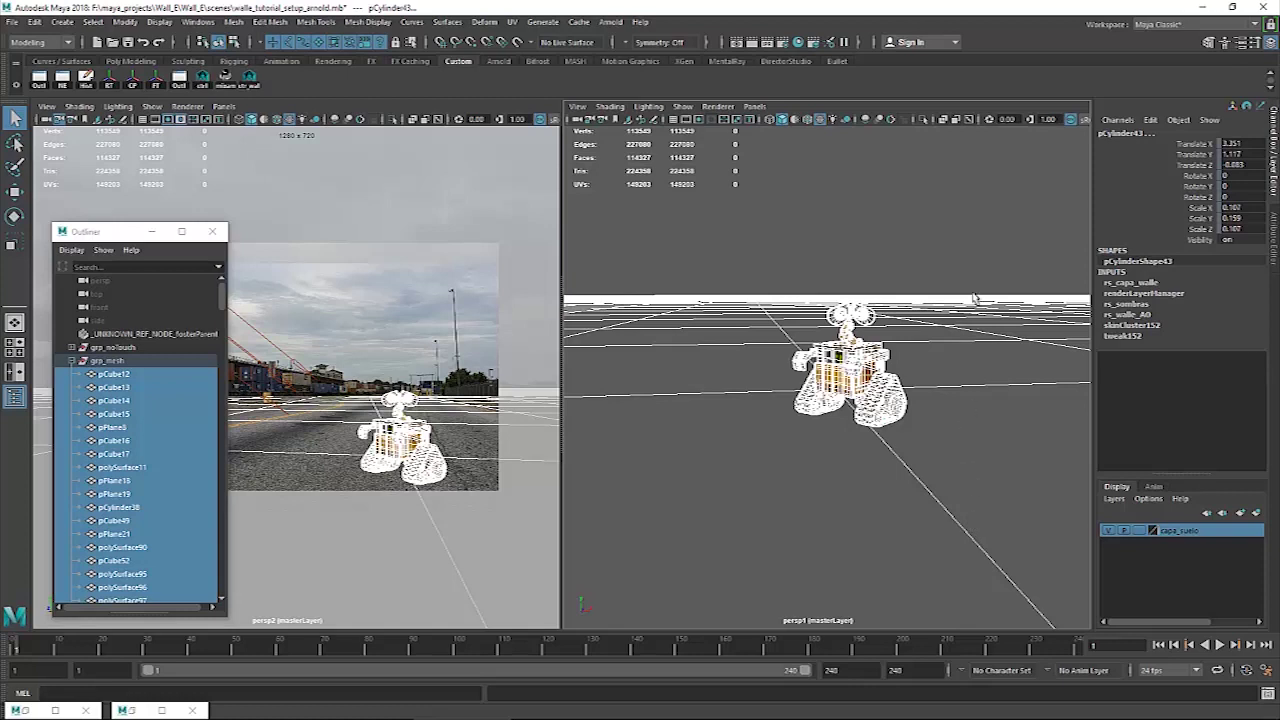
pyautogui.keyDown('ctrl'); pyautogui.moveTo(973, 262); pyautogui.dragTo(1012, 380); pyautogui.keyUp('ctrl')
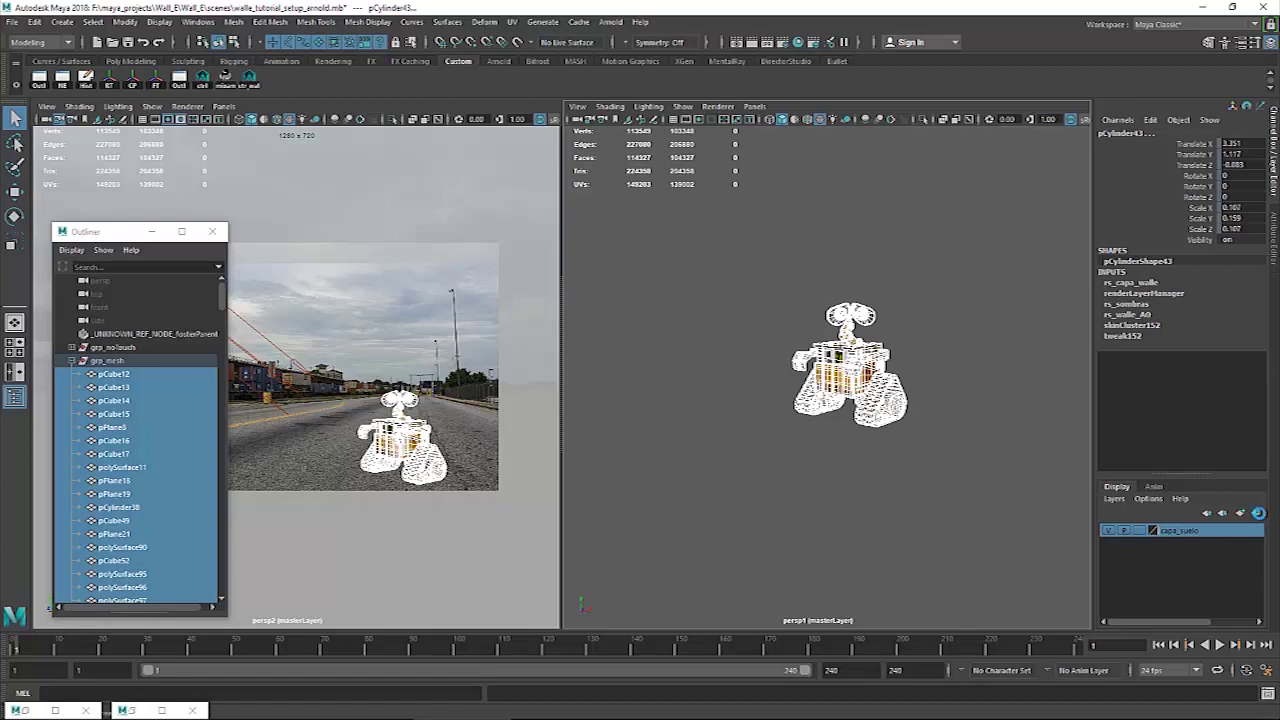
pyautogui.click(1257, 514)
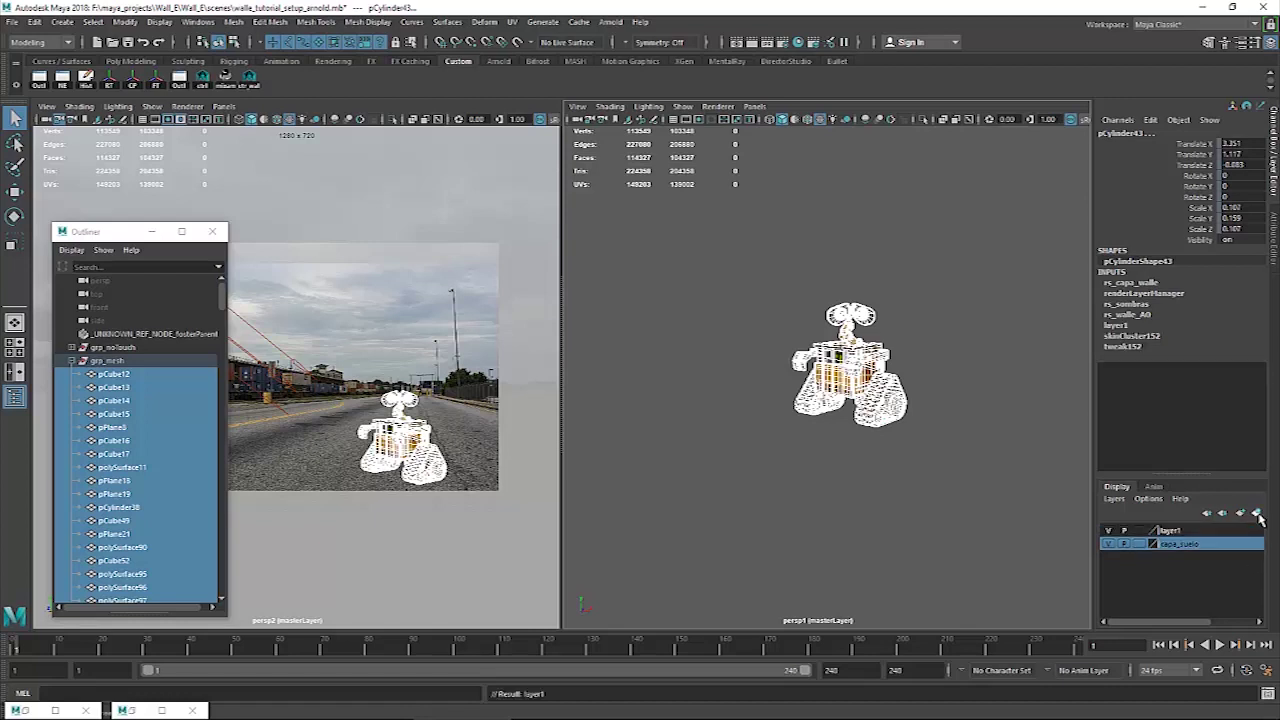
# Test the new display layer's visibility and rename it layer_walle.
pyautogui.click(1108, 531)
pyautogui.click(1110, 536)
pyautogui.click(1110, 536)
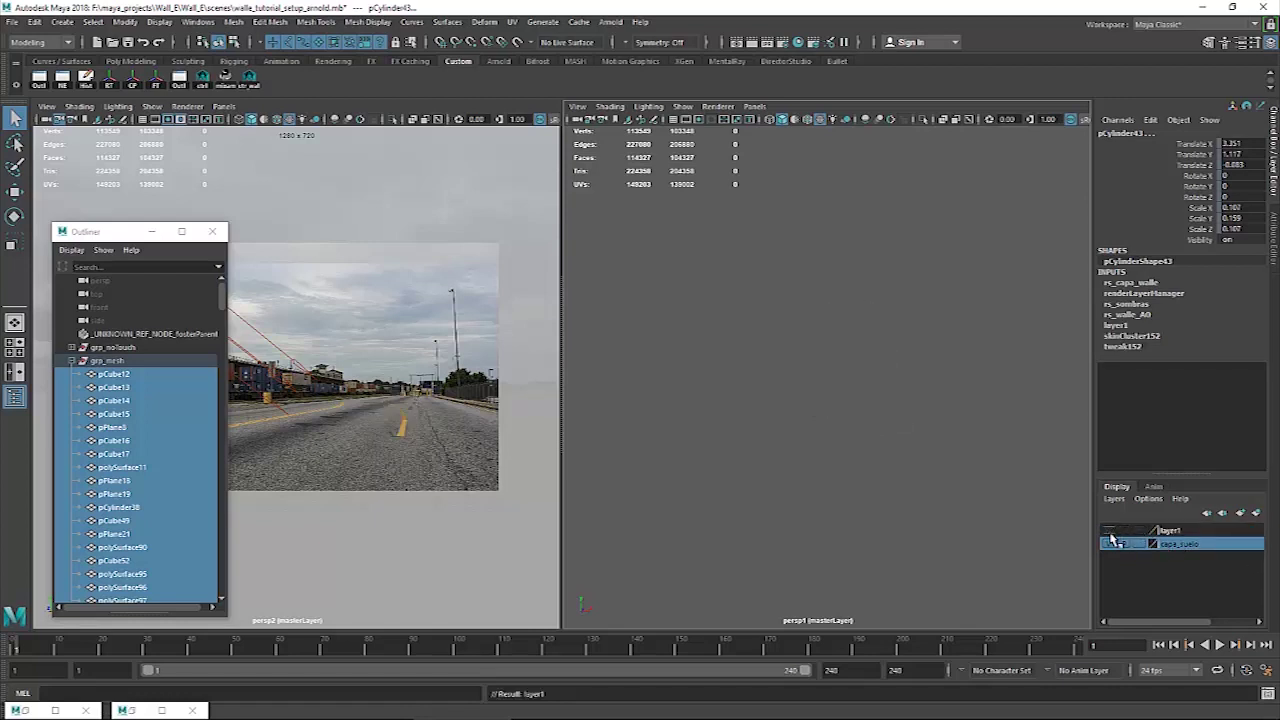
pyautogui.click(1110, 536)
pyautogui.doubleClick(1172, 532)
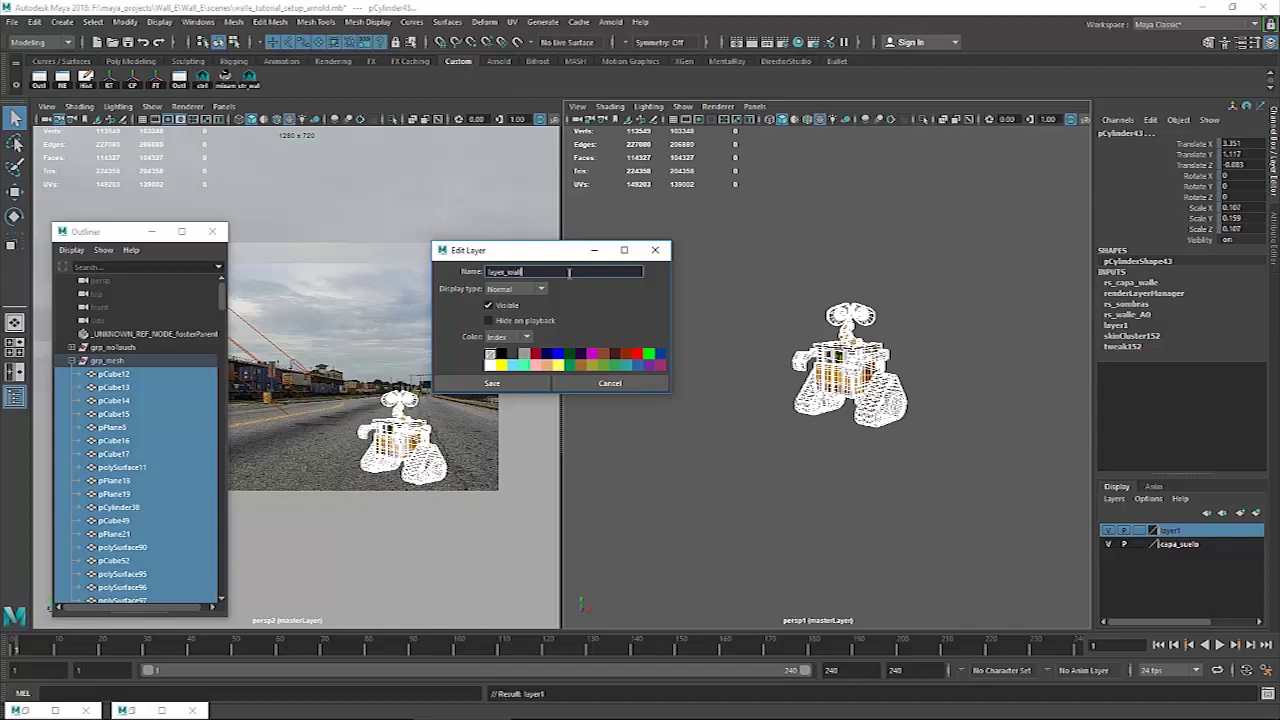
pyautogui.write('layer_walle')
pyautogui.click(524, 384)
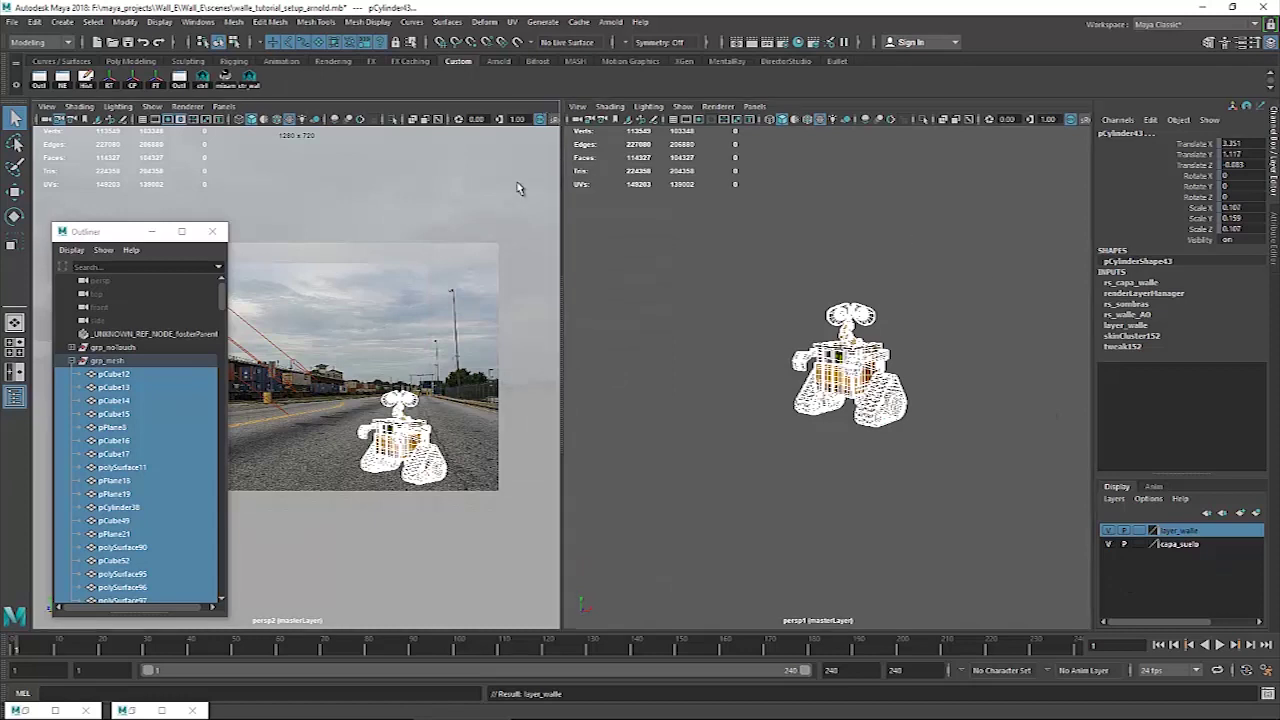
# Hide the capa_suelo and layer_walle display layers, with grp_mesh collapsed in the Outliner and nothing selected.
pyautogui.press('space')
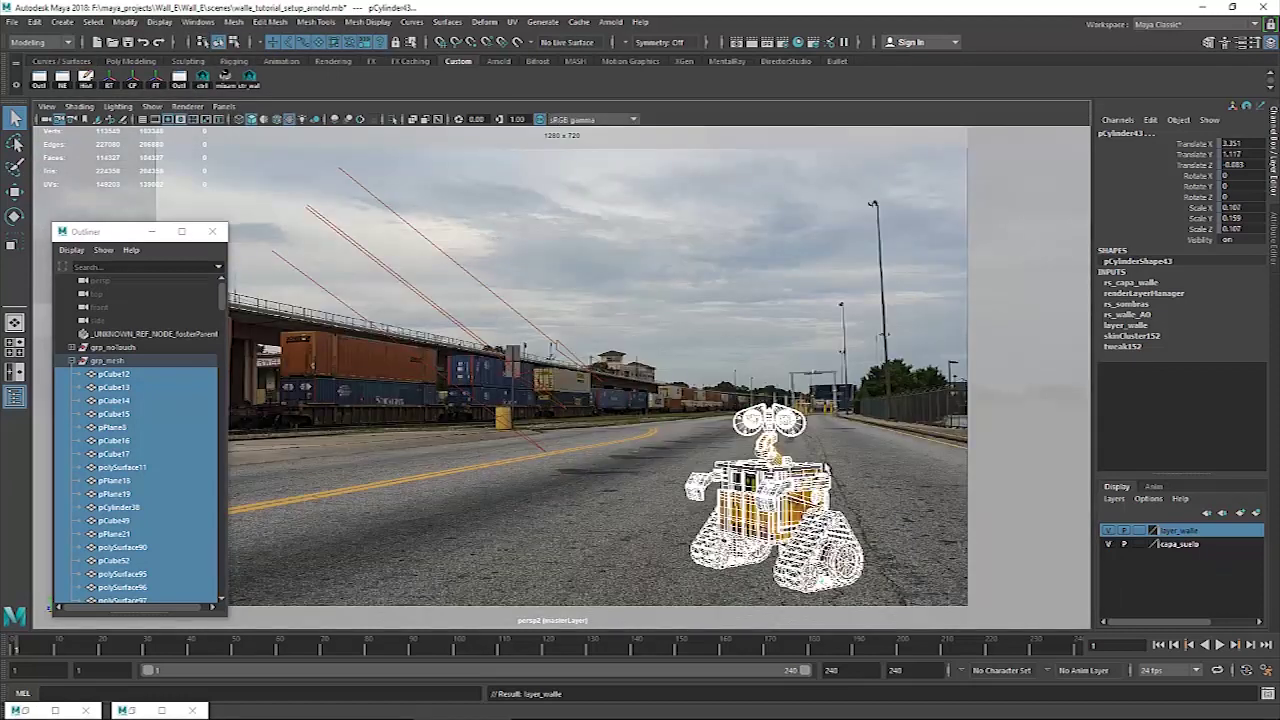
pyautogui.click(1109, 544)
pyautogui.click(1109, 530)
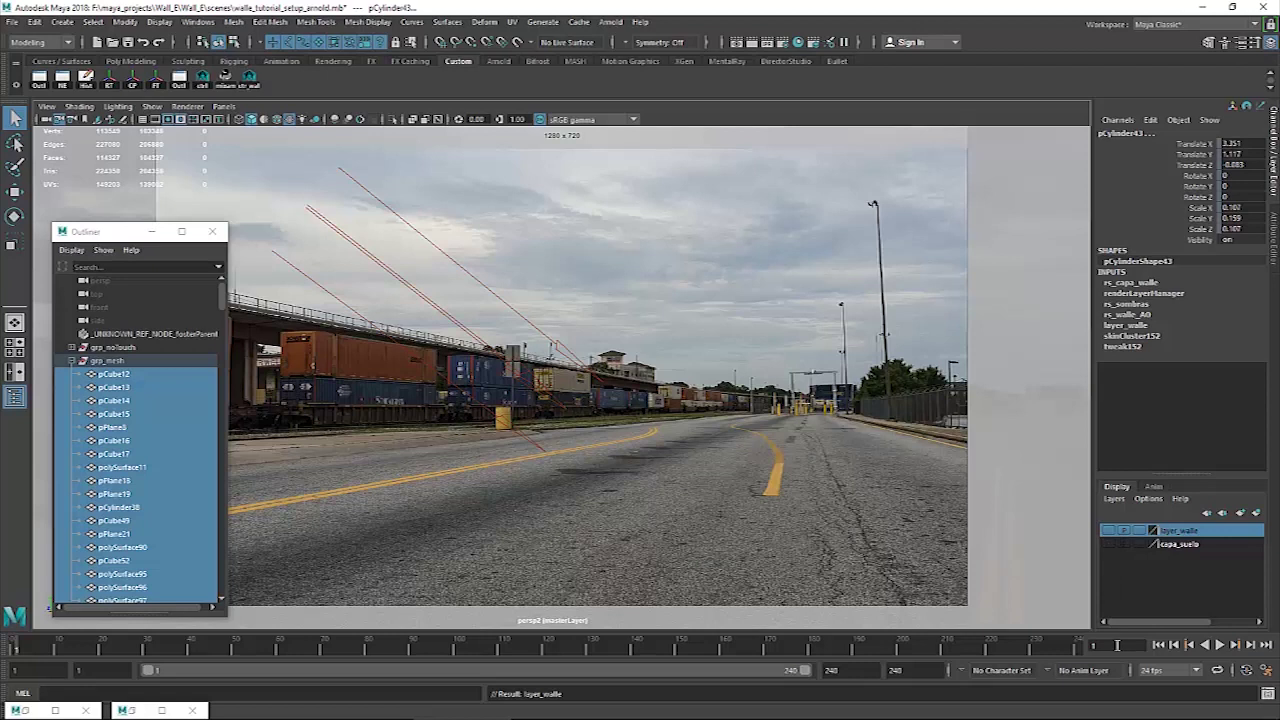
pyautogui.click(72, 360)
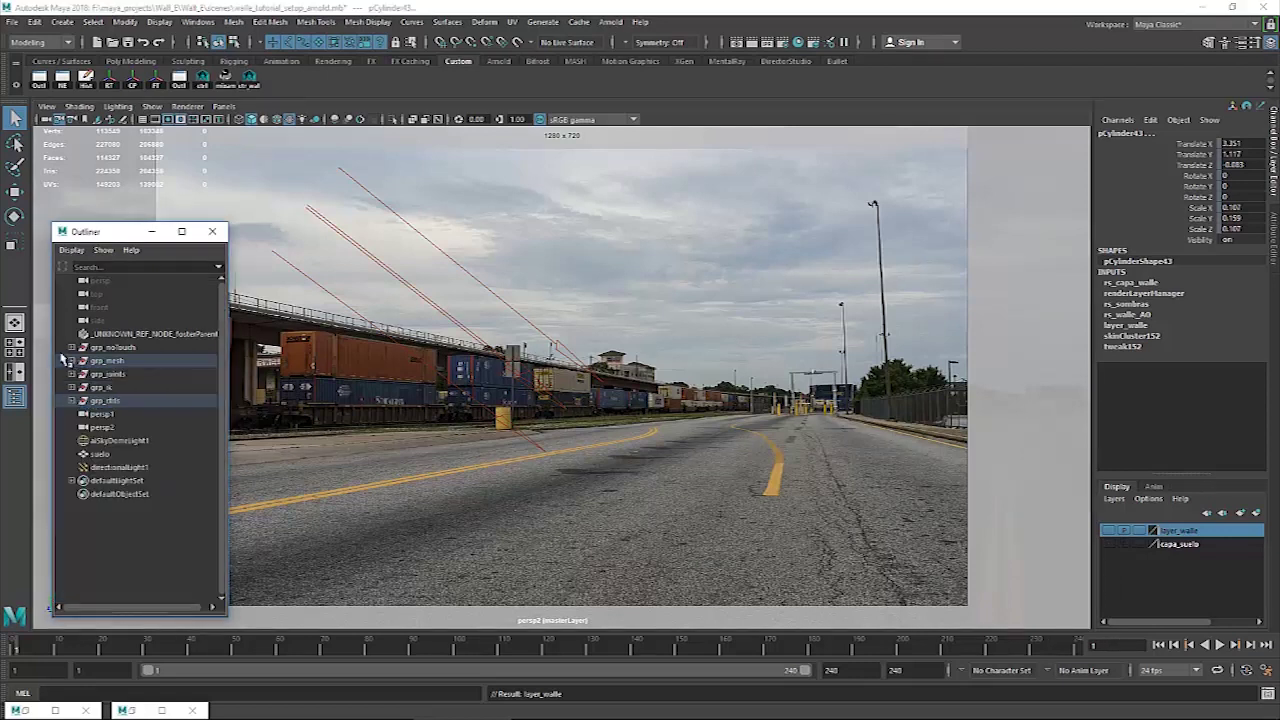
pyautogui.click(743, 385)
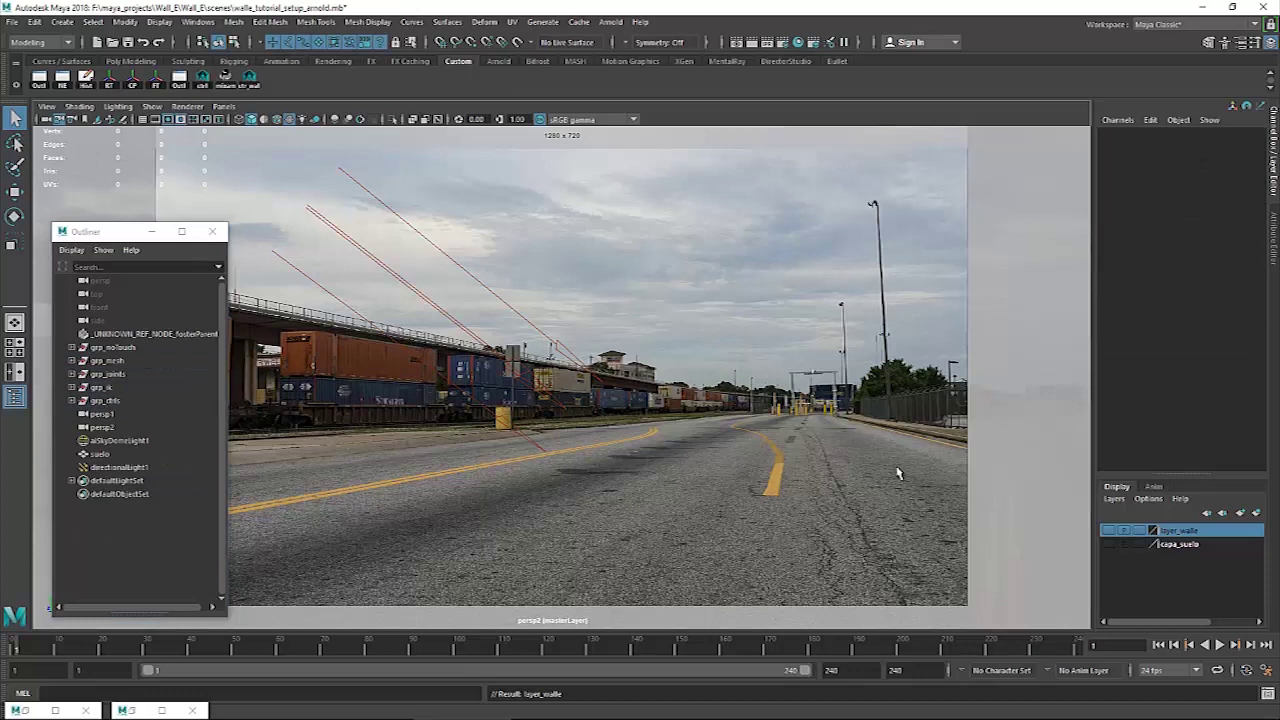
# Check the persp1 view for leftover geometry and render the master layer's current frame through persp2.
pyautogui.press('space')
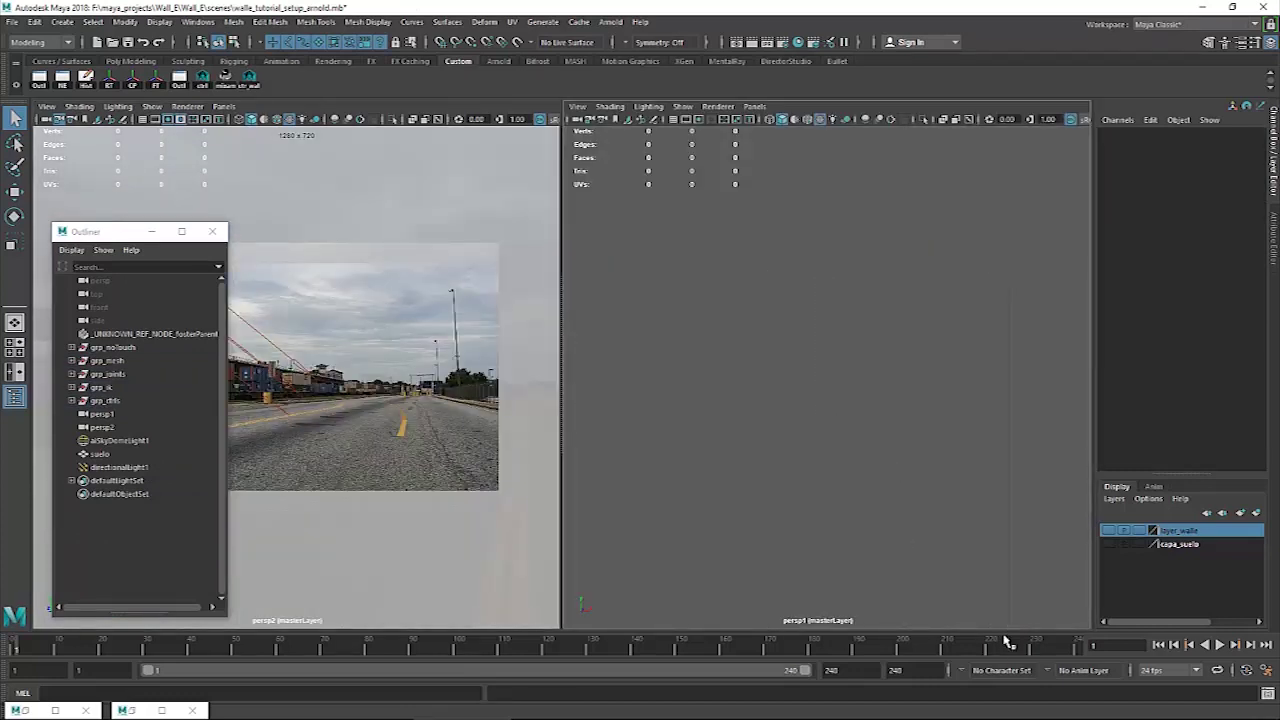
pyautogui.moveTo(713, 220); pyautogui.dragTo(911, 485)
pyautogui.press('space')
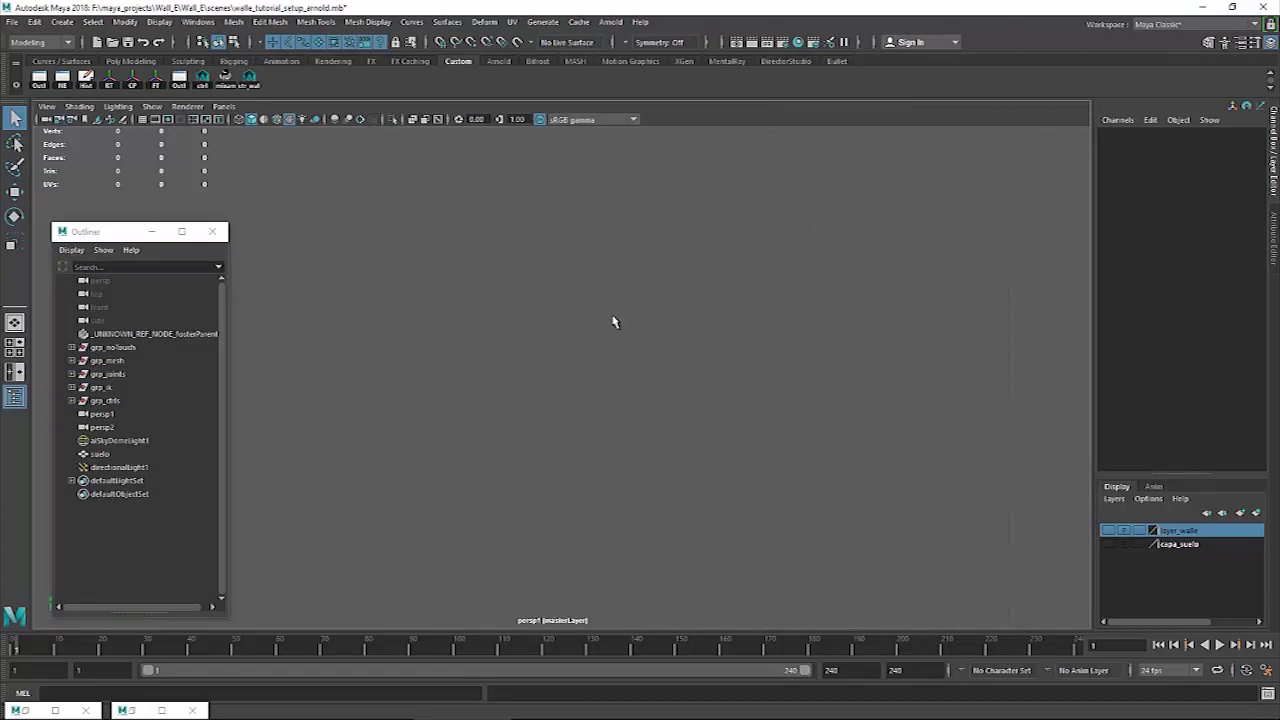
pyautogui.press('space')
pyautogui.press('space')
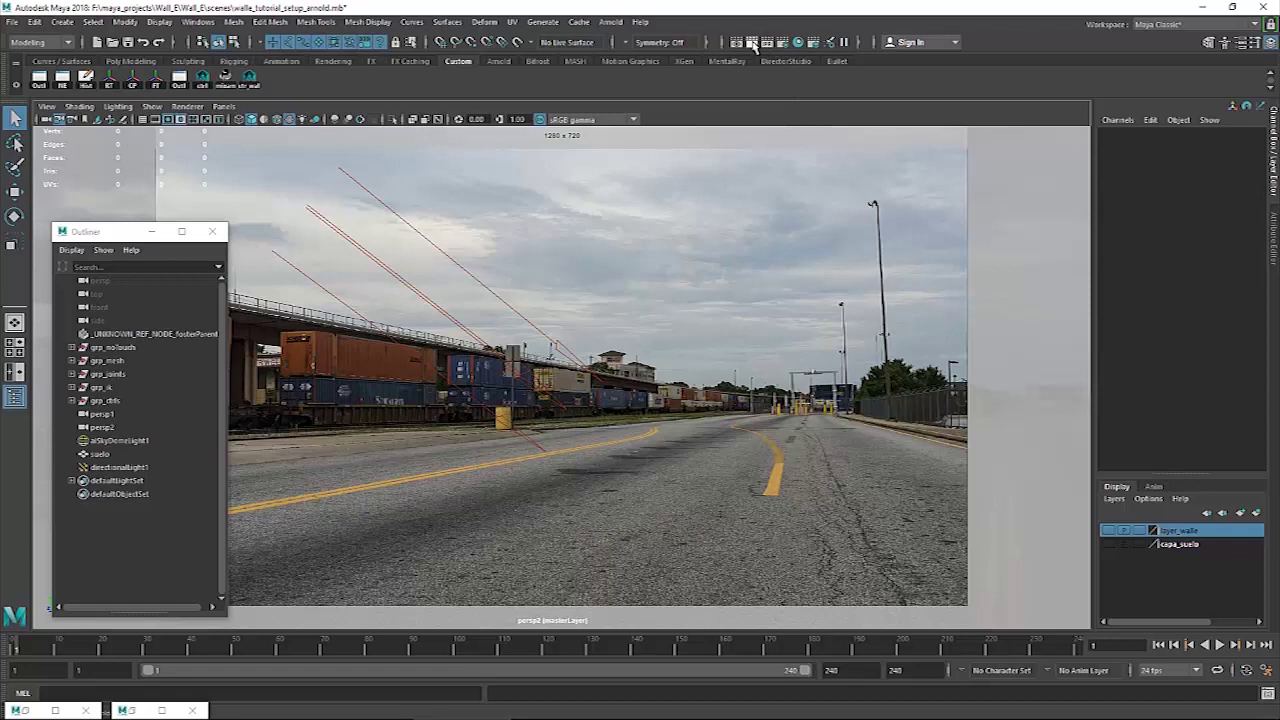
pyautogui.click(125, 710)
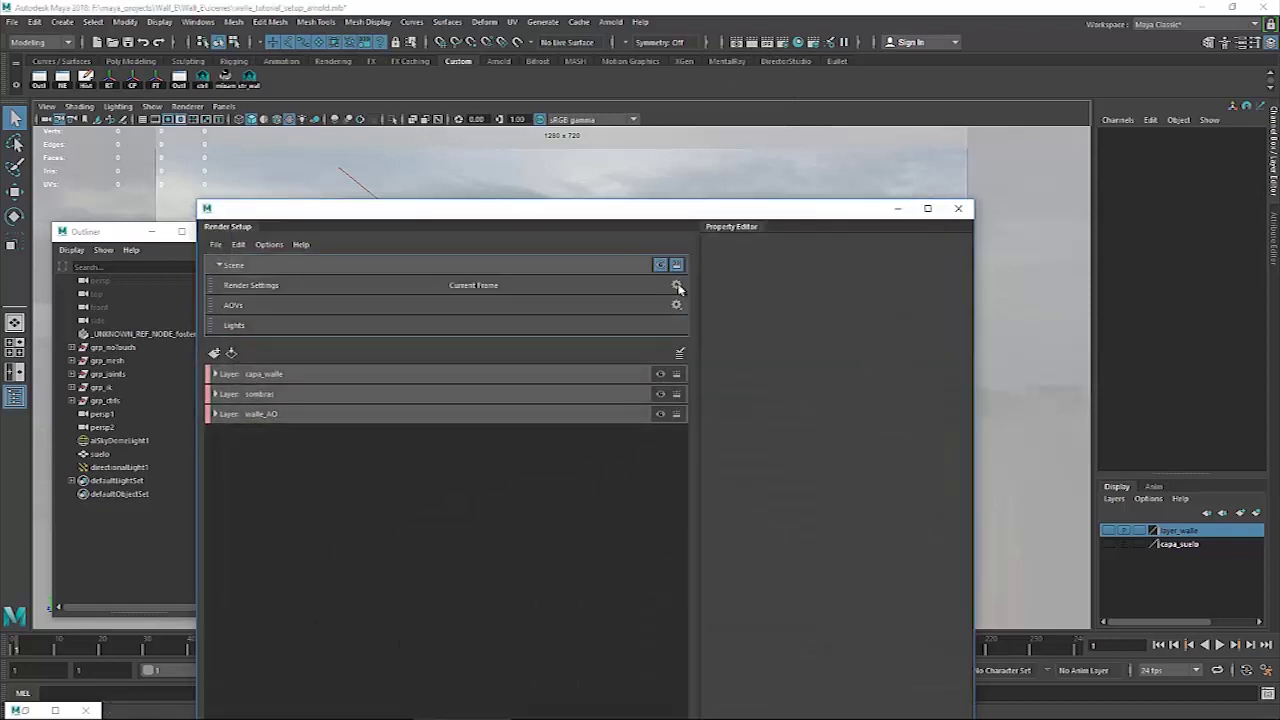
pyautogui.click(895, 210)
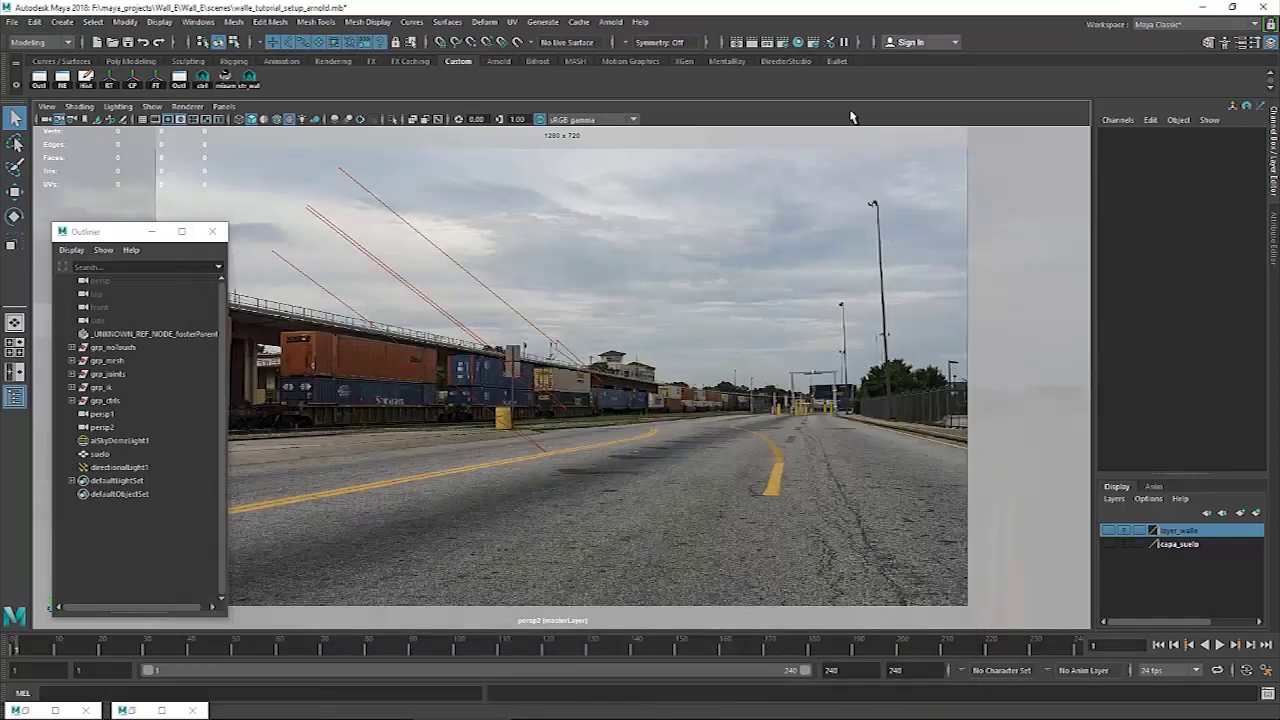
pyautogui.click(752, 42)
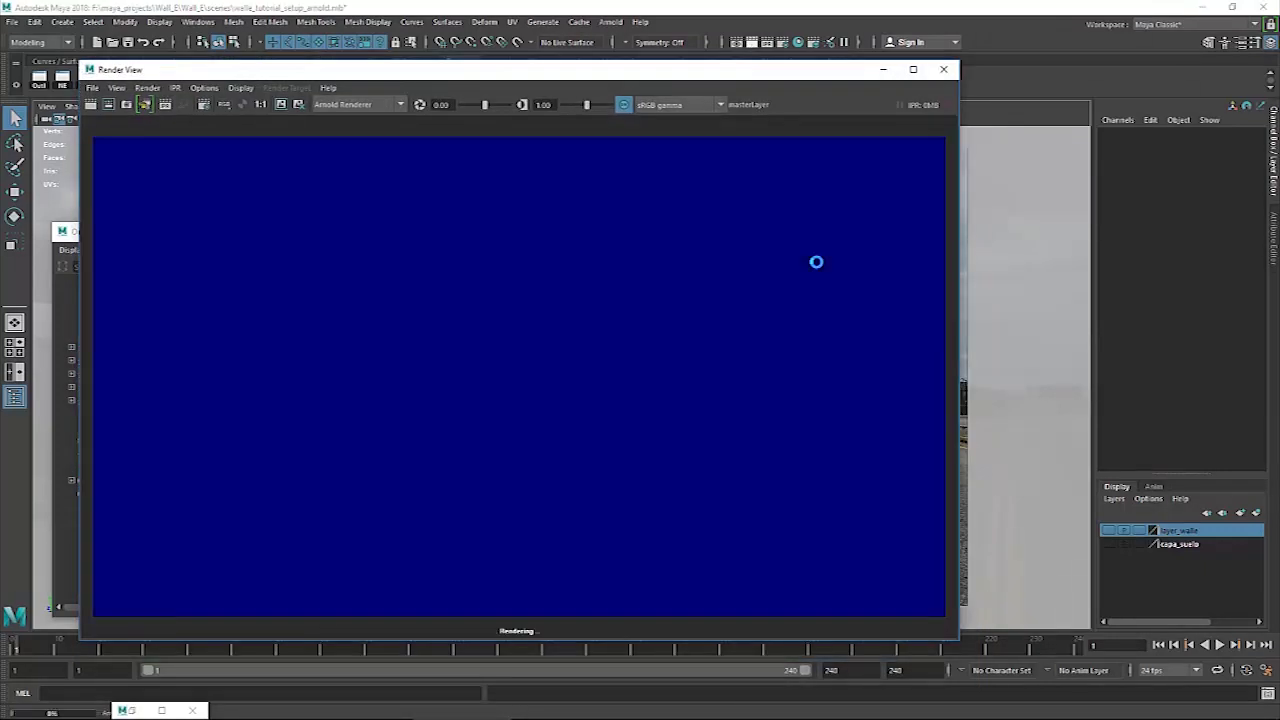
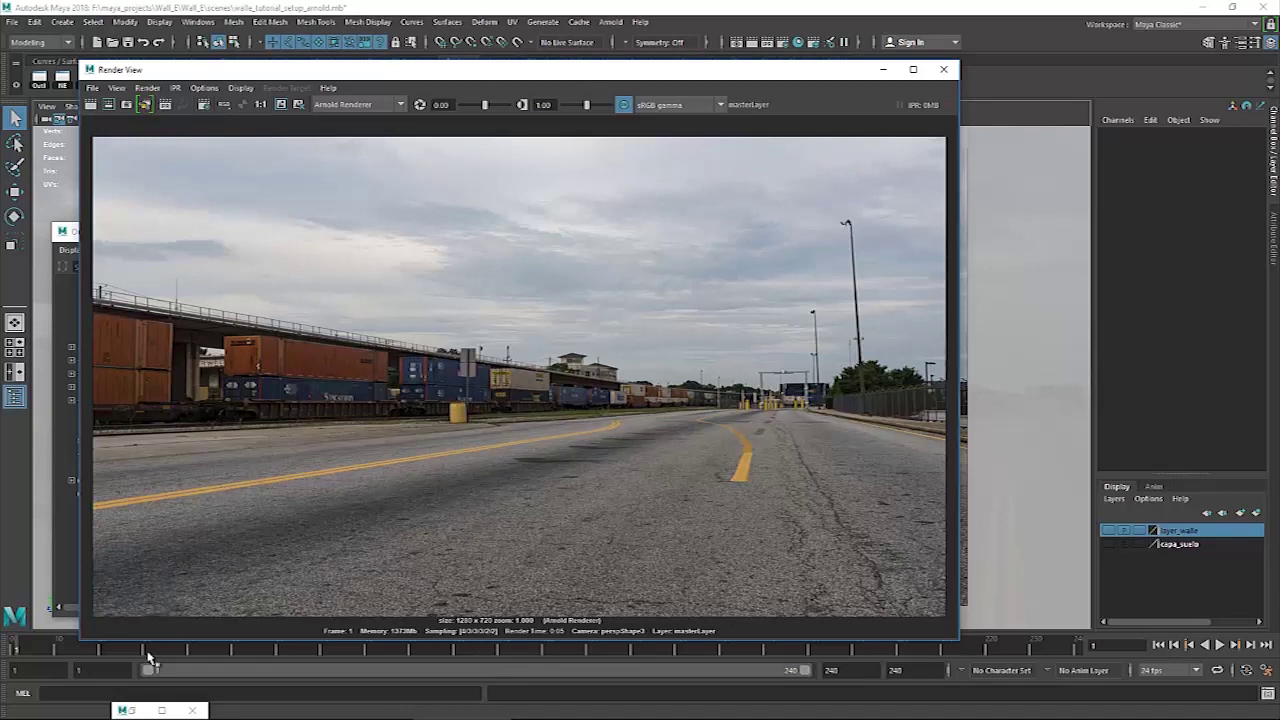
# Review the capa_walle, sombras and walle_AO layers in Render Setup and minimize the render windows.
pyautogui.click(137, 711)
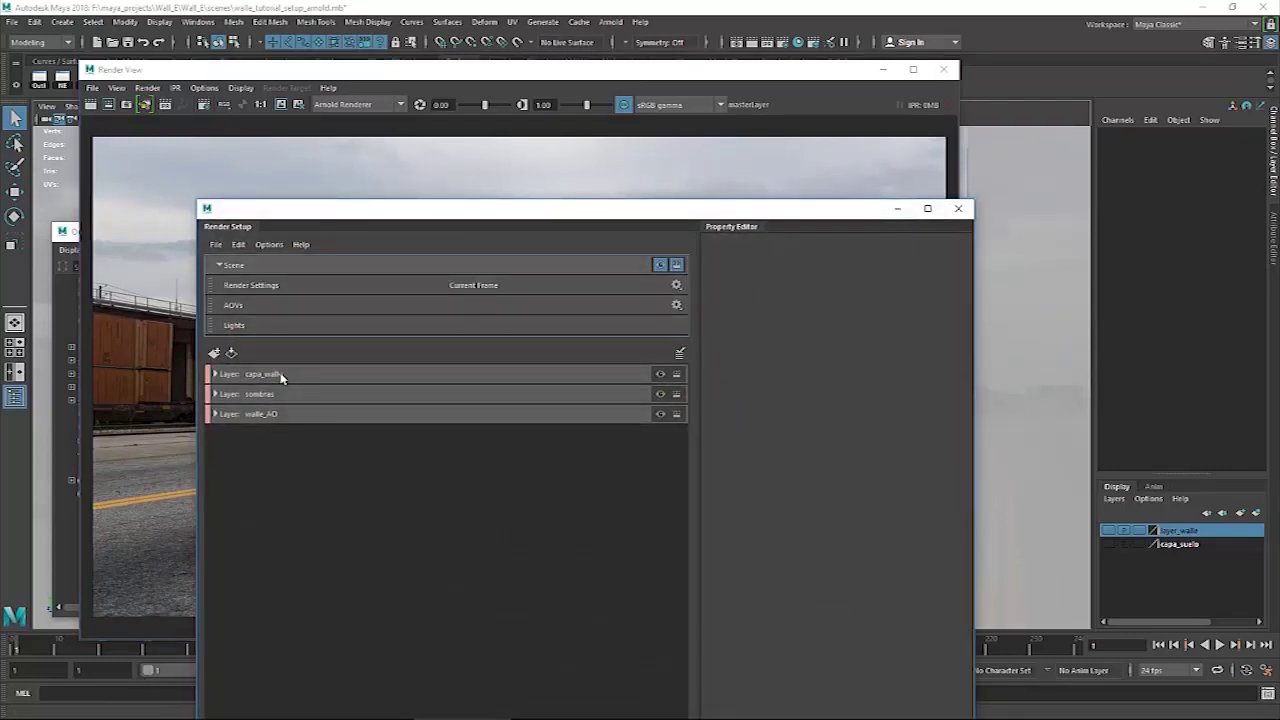
pyautogui.click(281, 376)
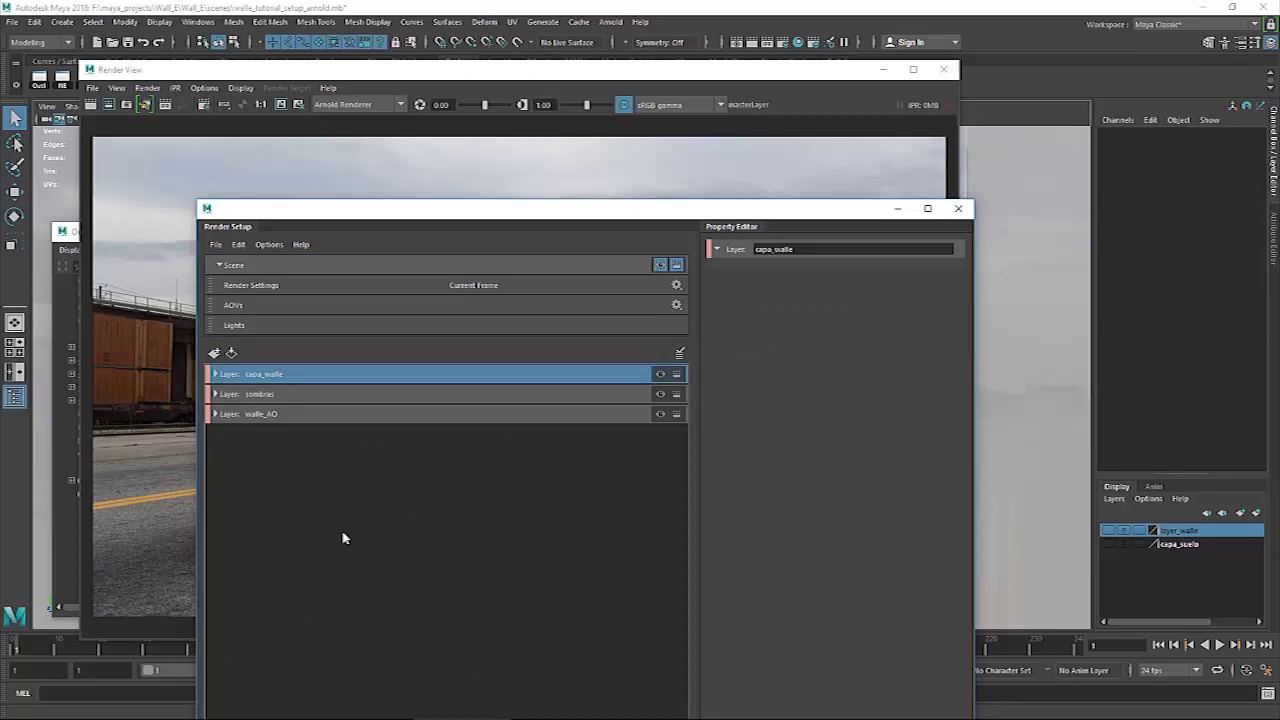
pyautogui.click(326, 396)
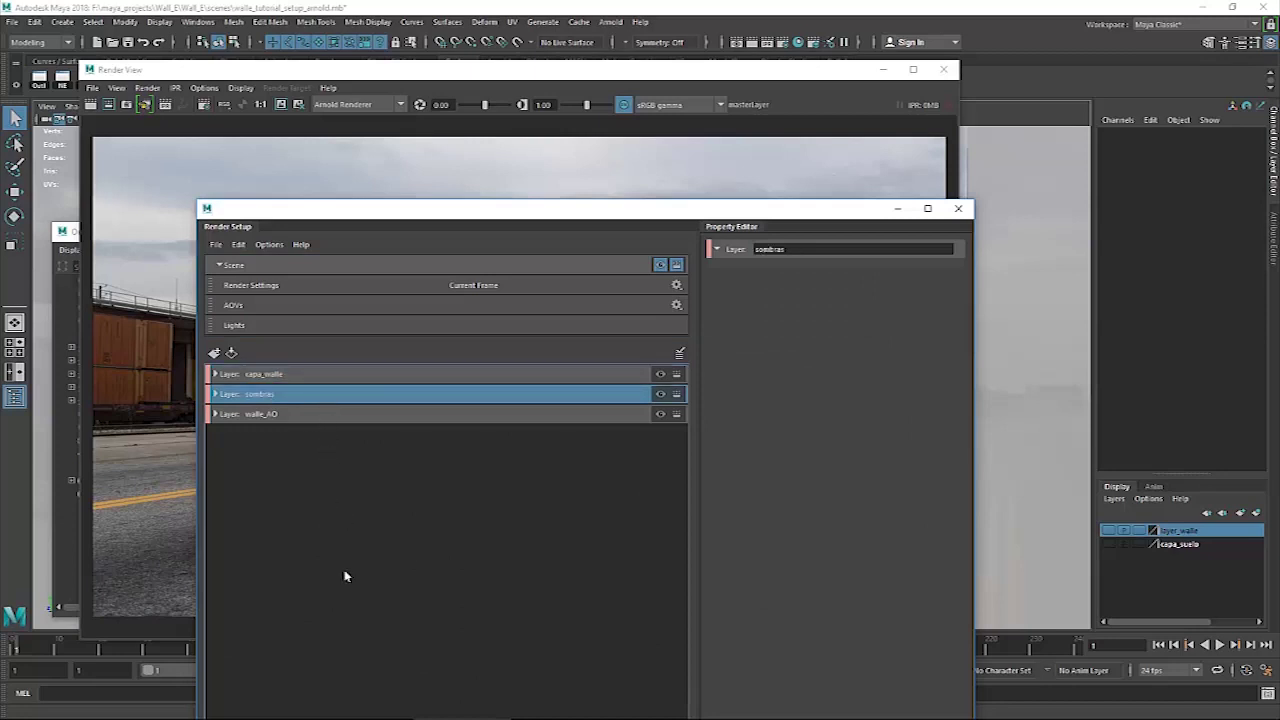
pyautogui.click(342, 416)
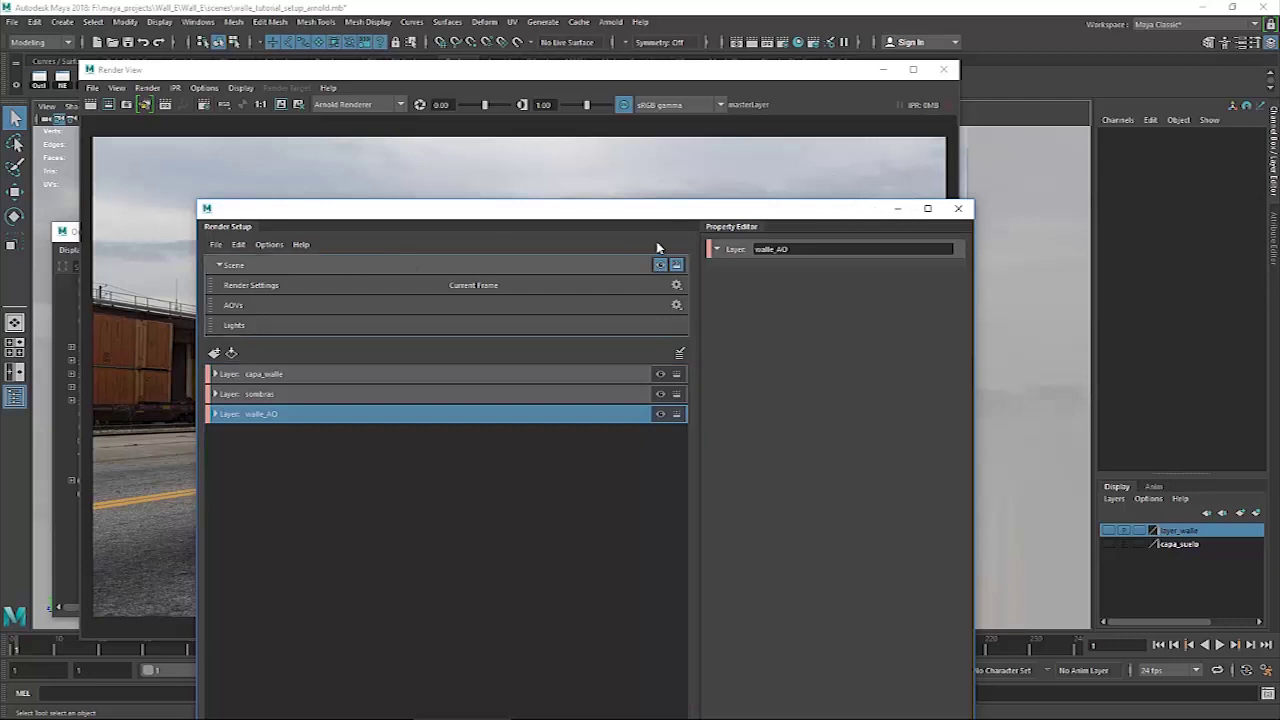
pyautogui.click(897, 208)
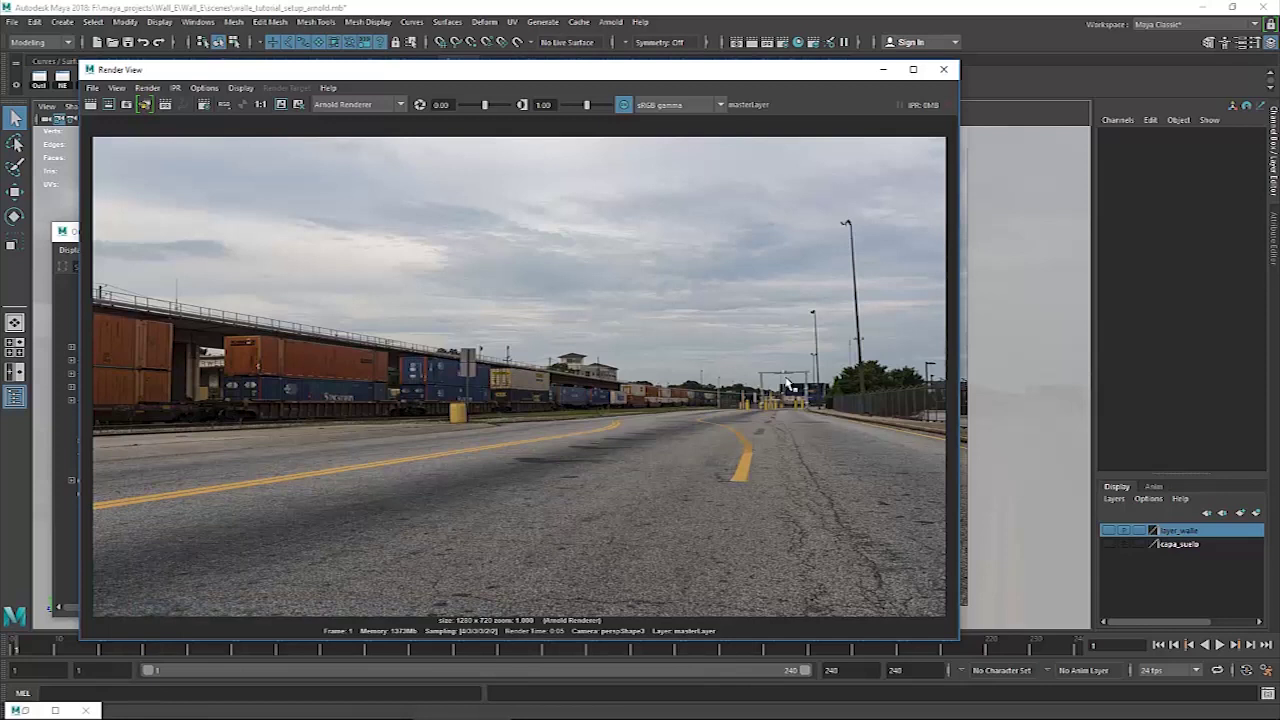
pyautogui.click(885, 70)
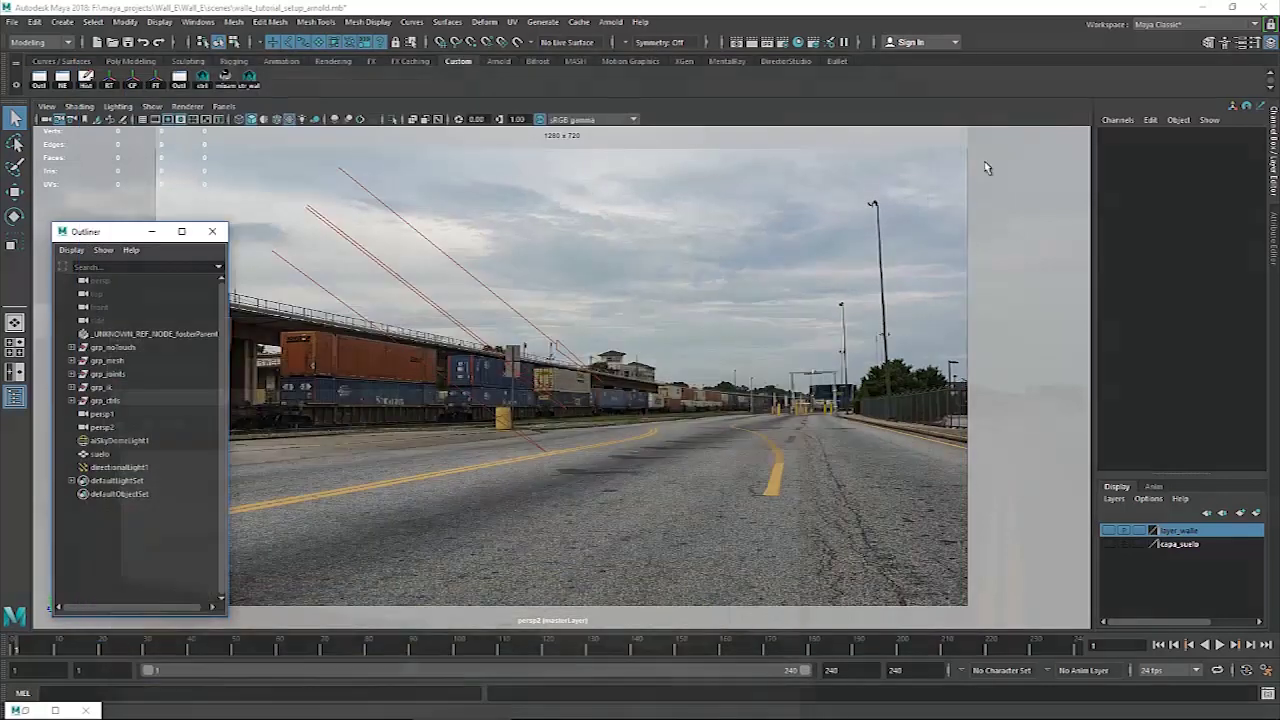
# Open Render Settings as a floating window with masterLayer as the render layer.
pyautogui.click(786, 43)
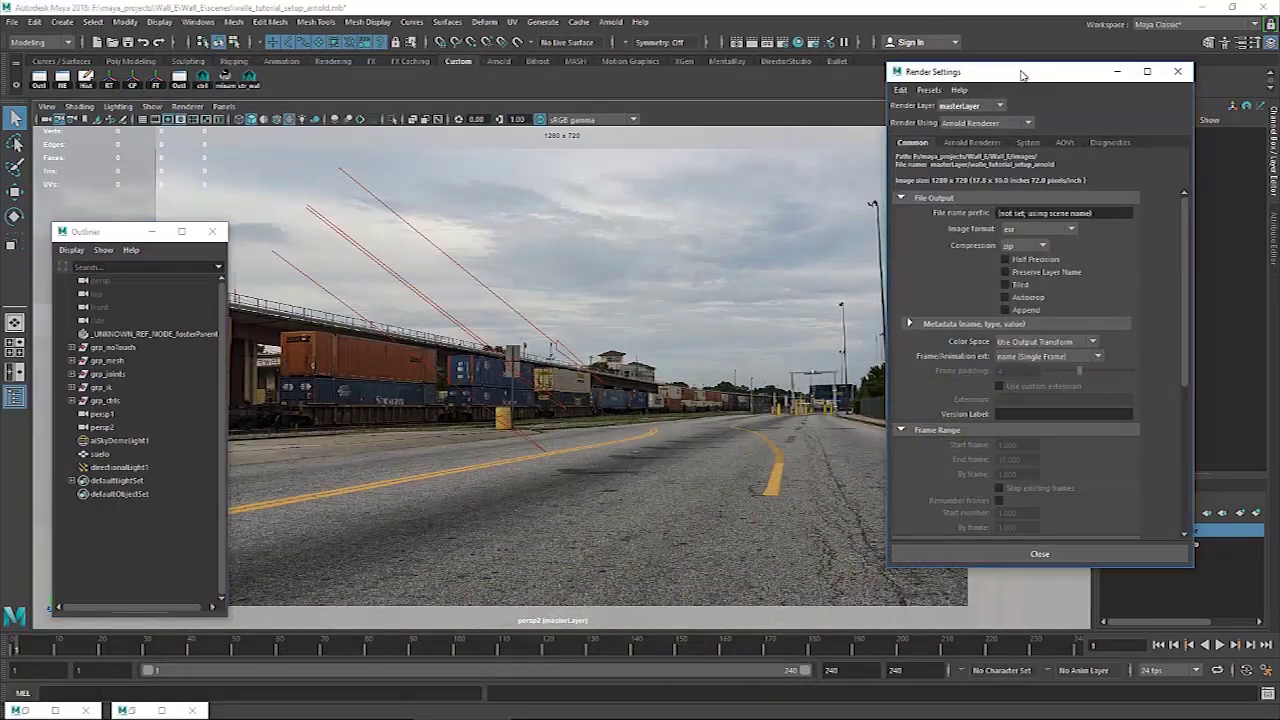
pyautogui.moveTo(1022, 75); pyautogui.dragTo(400, 100)
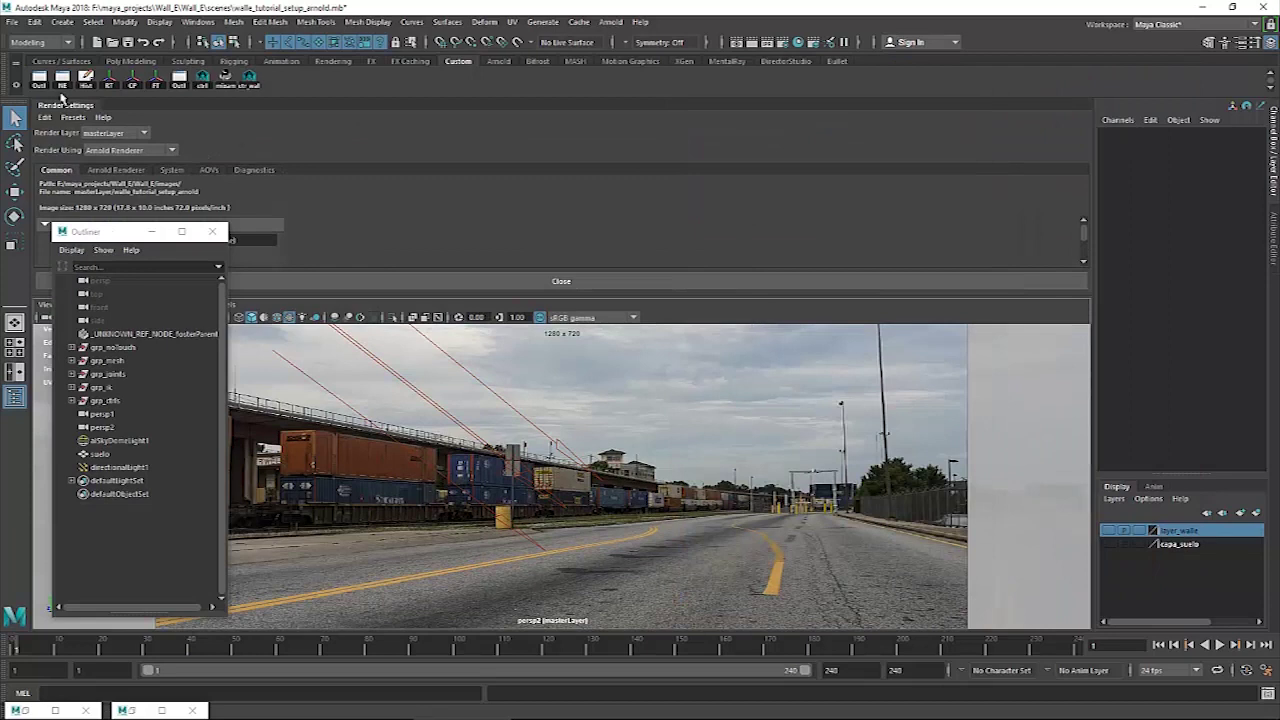
pyautogui.moveTo(62, 108); pyautogui.dragTo(415, 231)
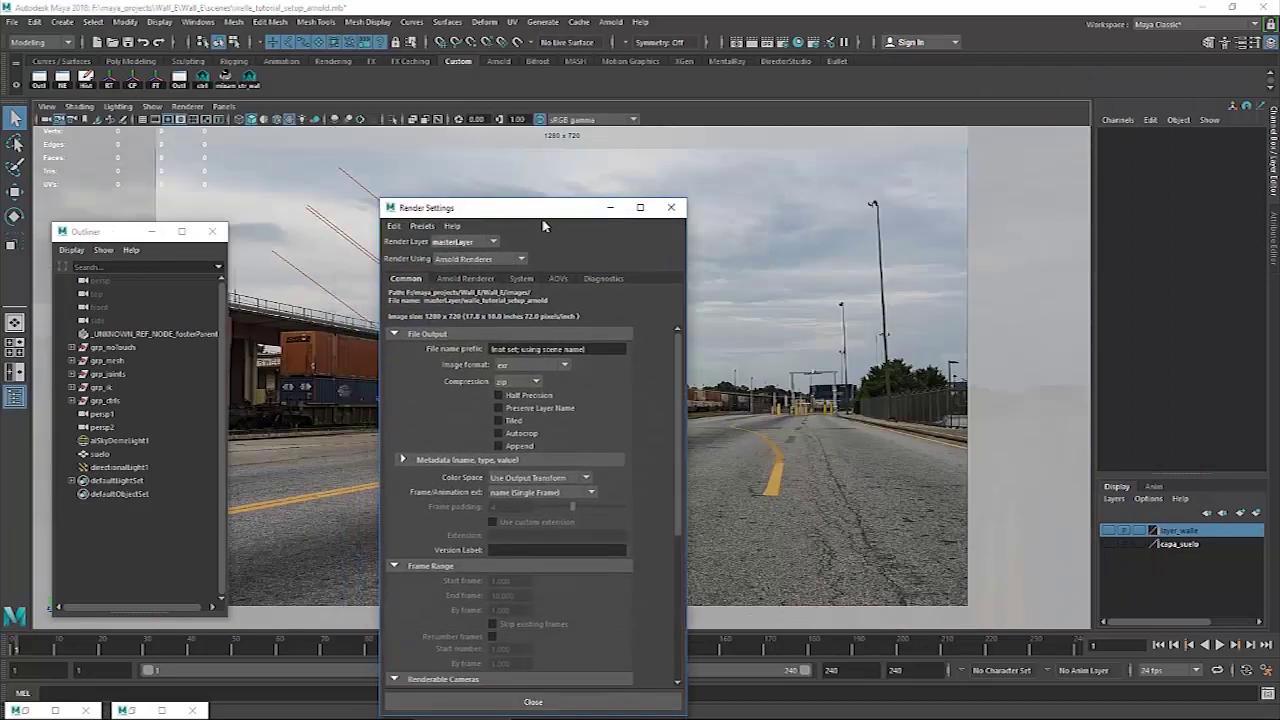
pyautogui.moveTo(543, 226); pyautogui.dragTo(927, 160)
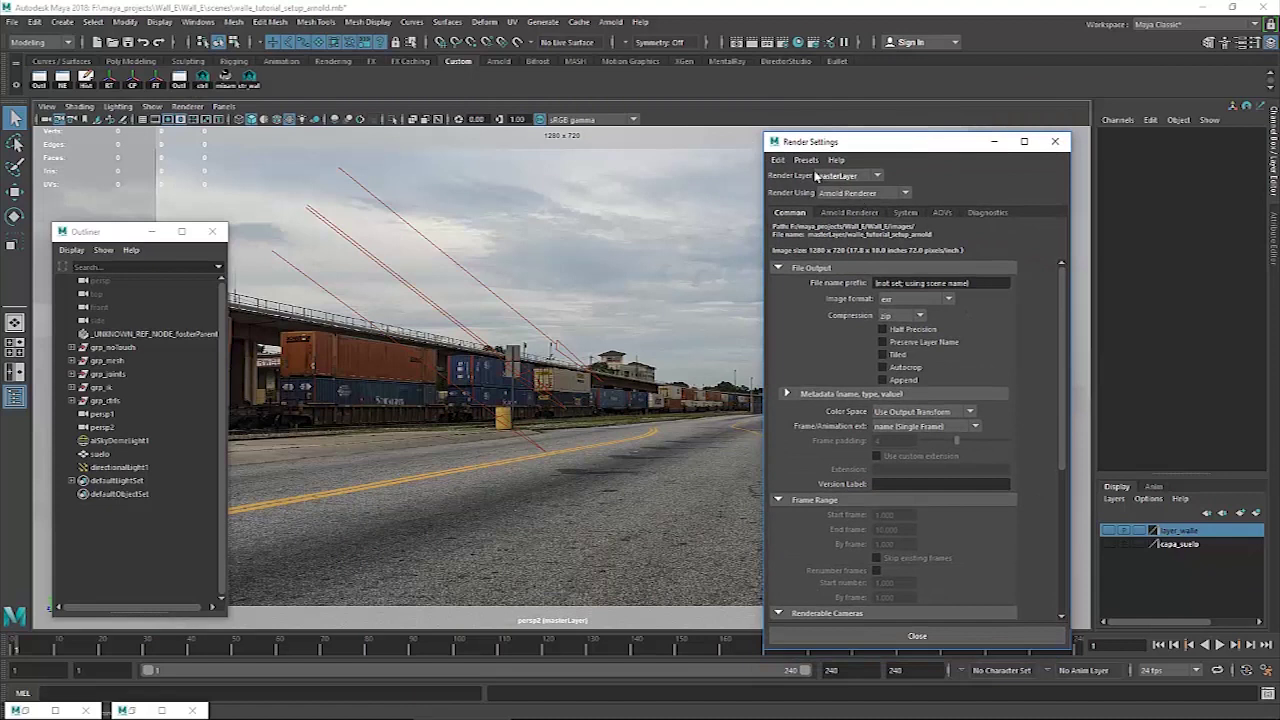
pyautogui.click(856, 177)
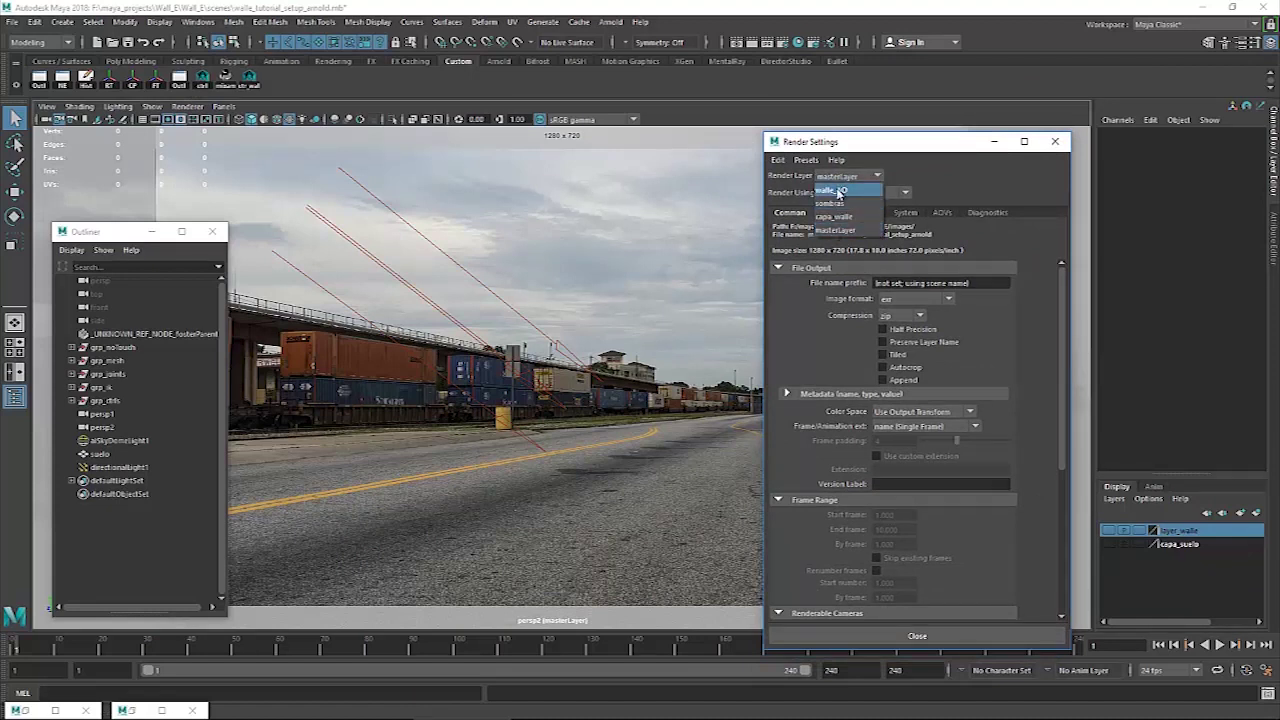
pyautogui.click(840, 230)
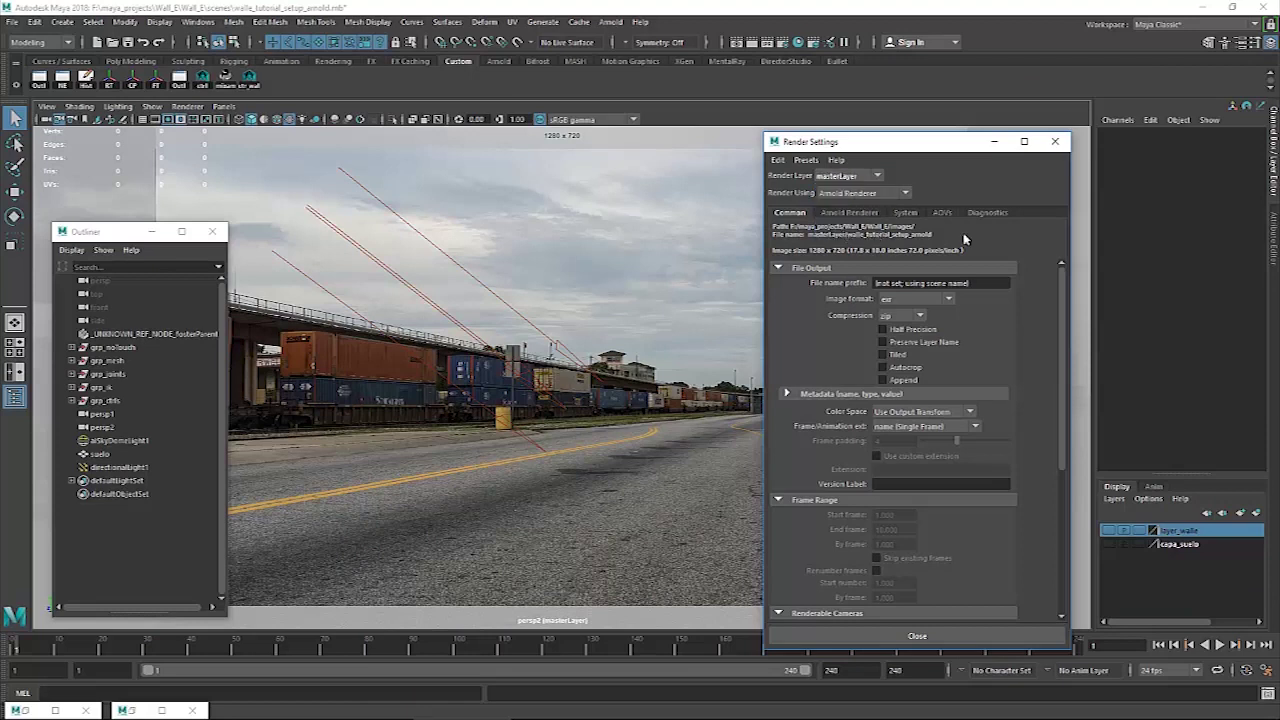
pyautogui.moveTo(910, 146); pyautogui.dragTo(483, 111)
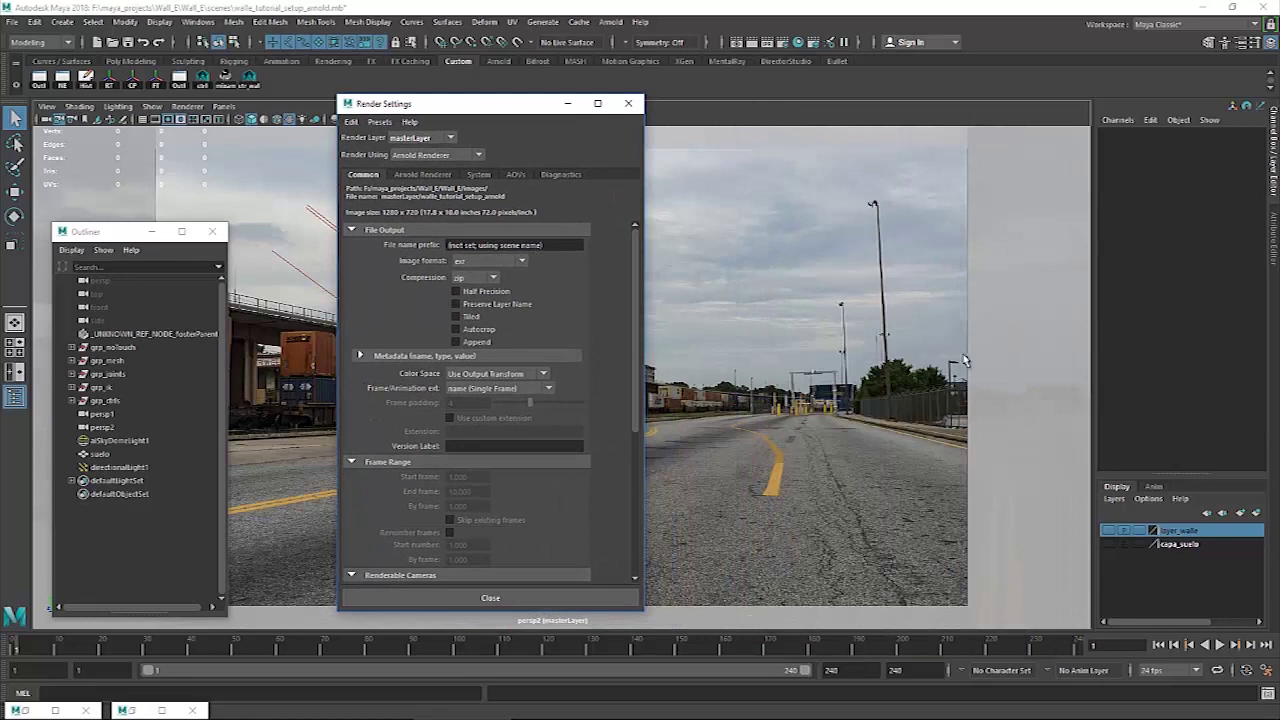
# Set the master layer's file name prefix to image_plane_walle and the frame/animation extension to name.ext (Single Frame).
pyautogui.moveTo(547, 246); pyautogui.dragTo(342, 220)
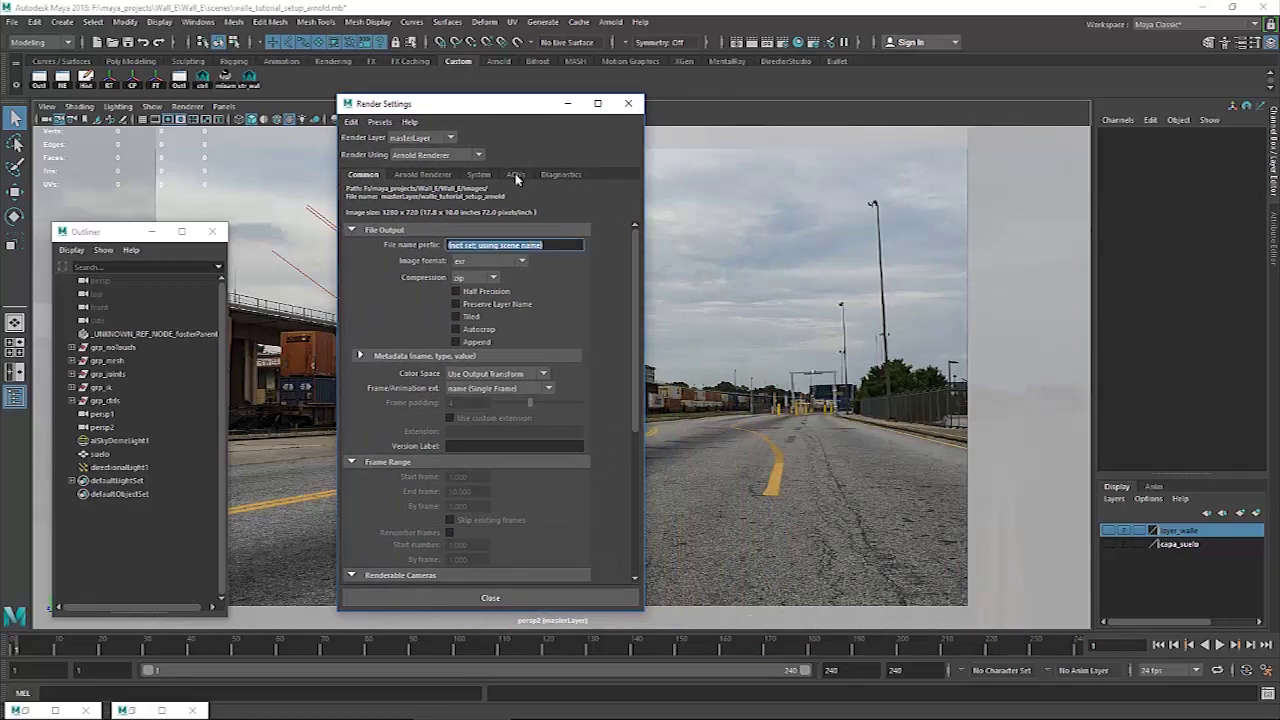
pyautogui.write('c')
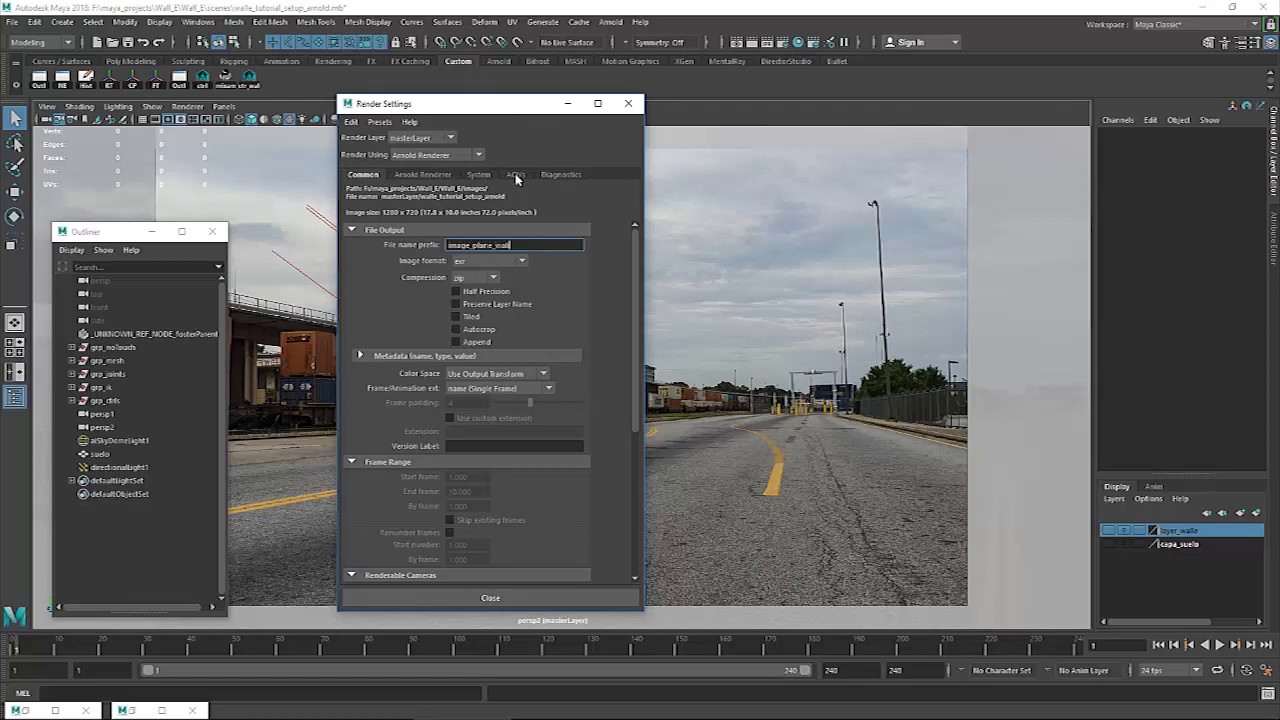
pyautogui.press('Return')
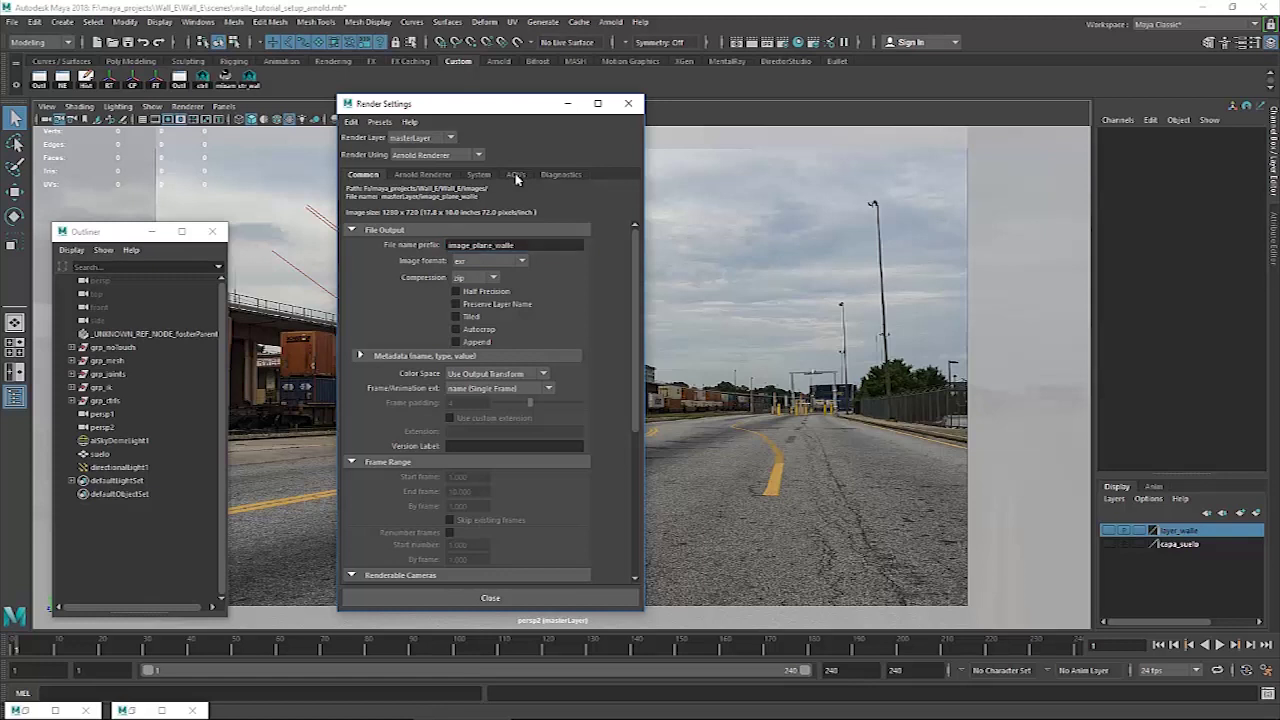
pyautogui.click(460, 390)
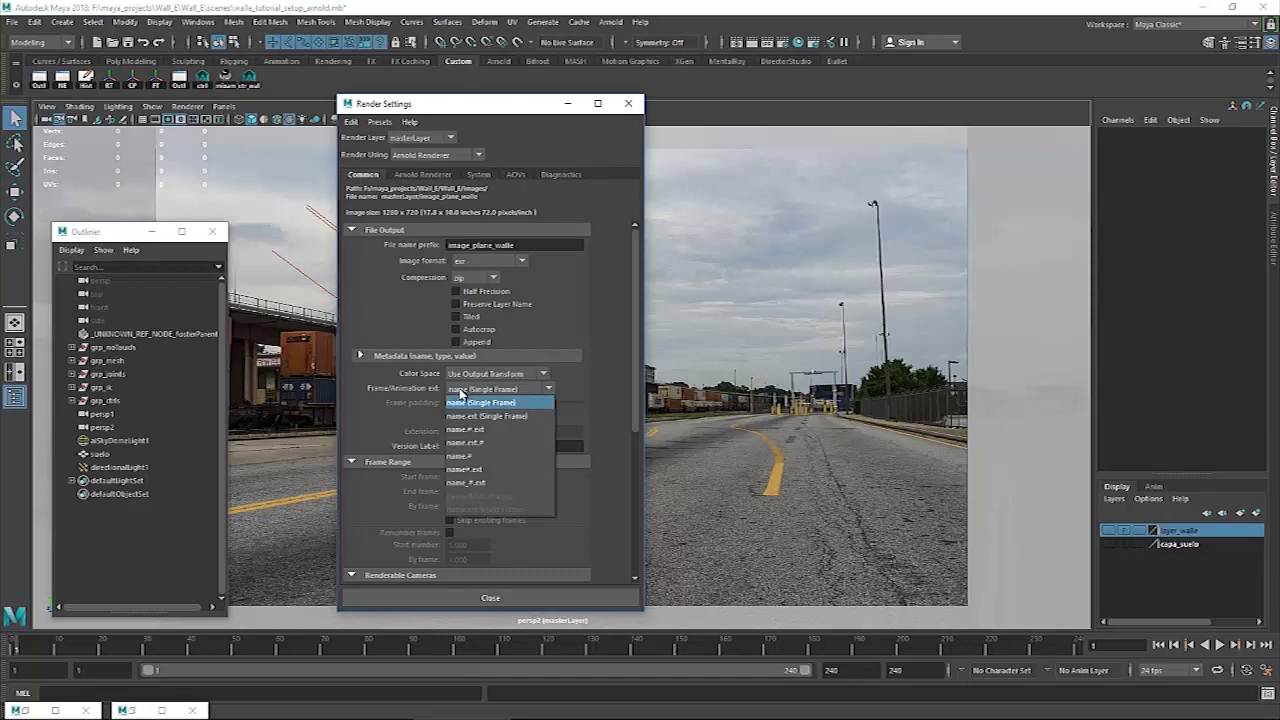
pyautogui.click(507, 416)
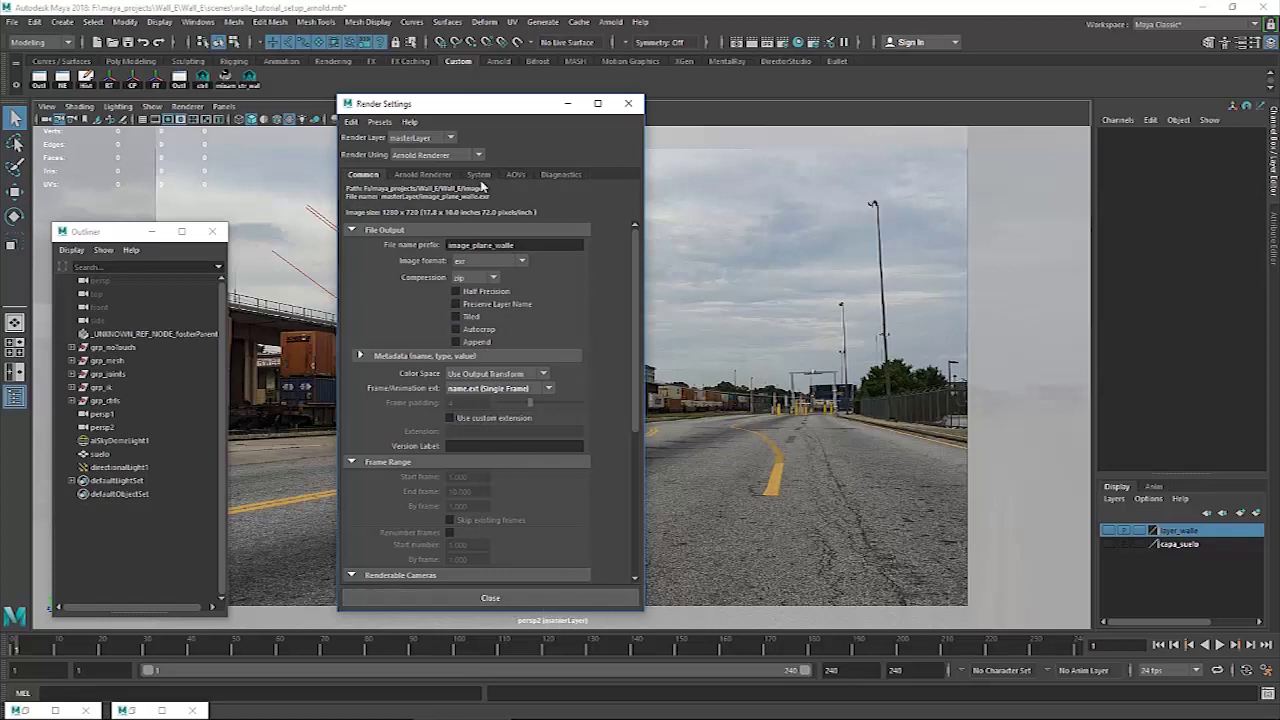
# Keep masterLayer as the render layer, render the current frame, and minimize the resulting Render View.
pyautogui.click(440, 139)
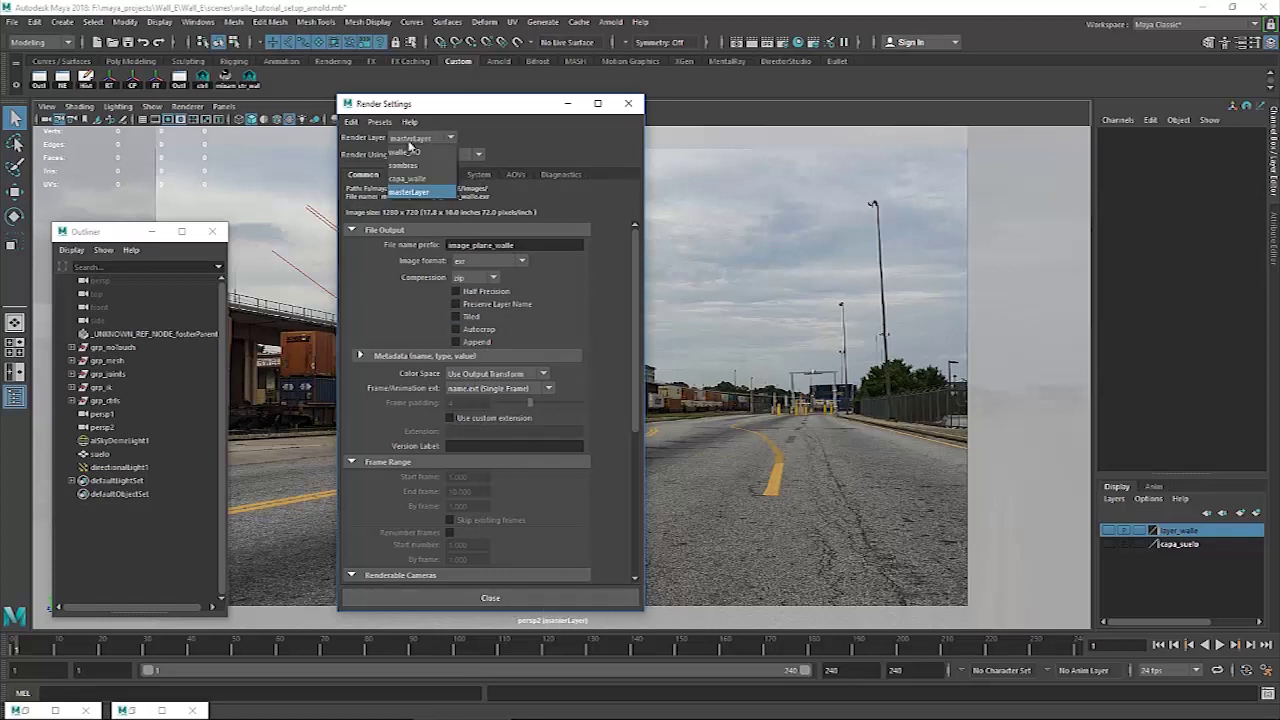
pyautogui.click(492, 135)
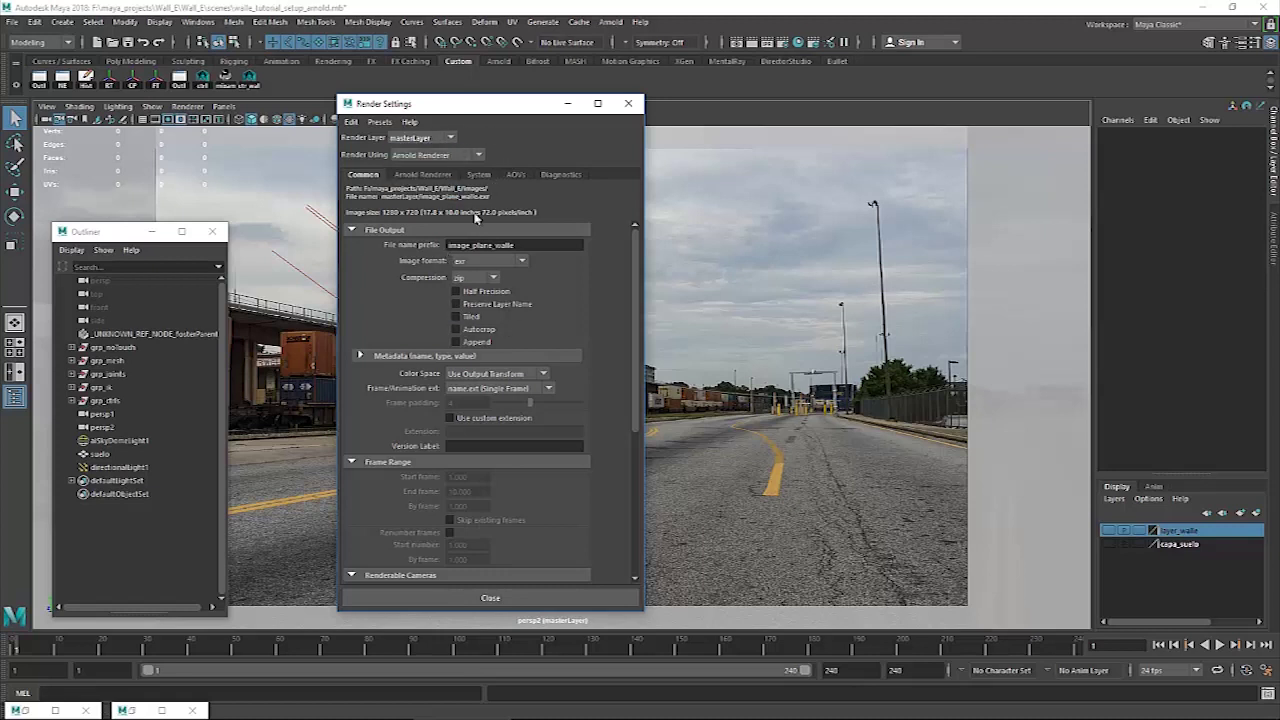
pyautogui.click(742, 107)
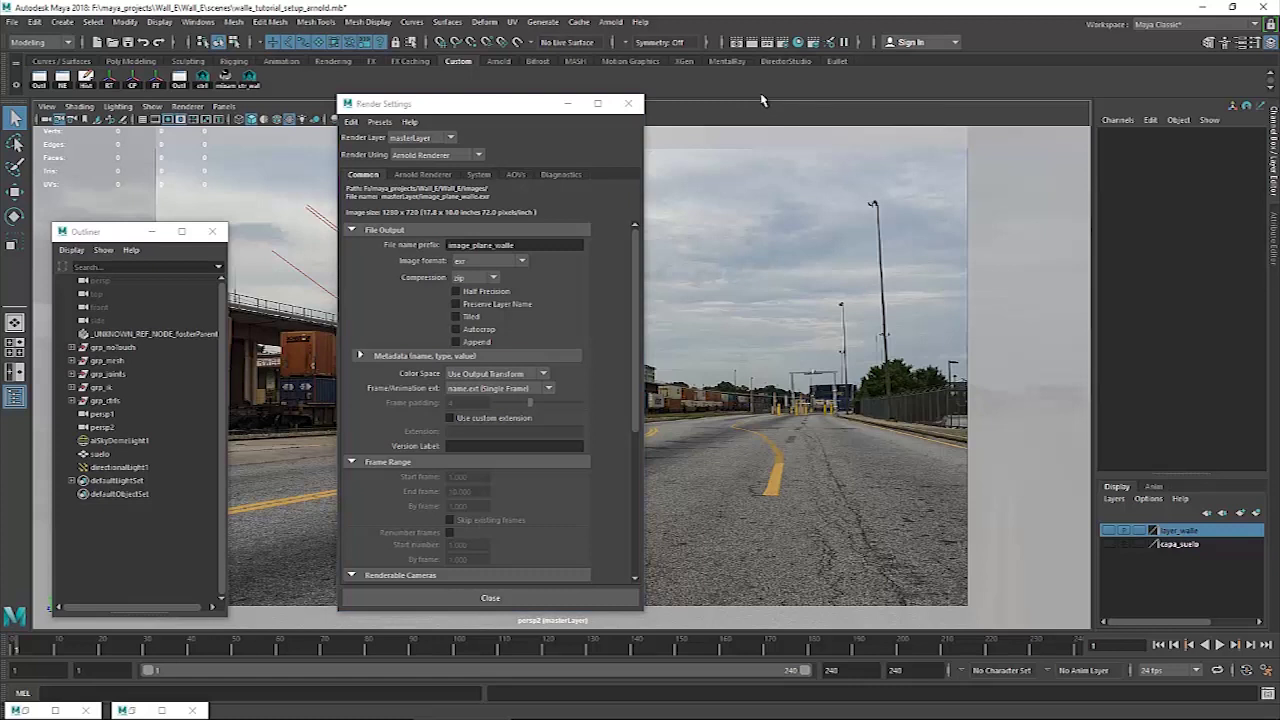
pyautogui.click(751, 43)
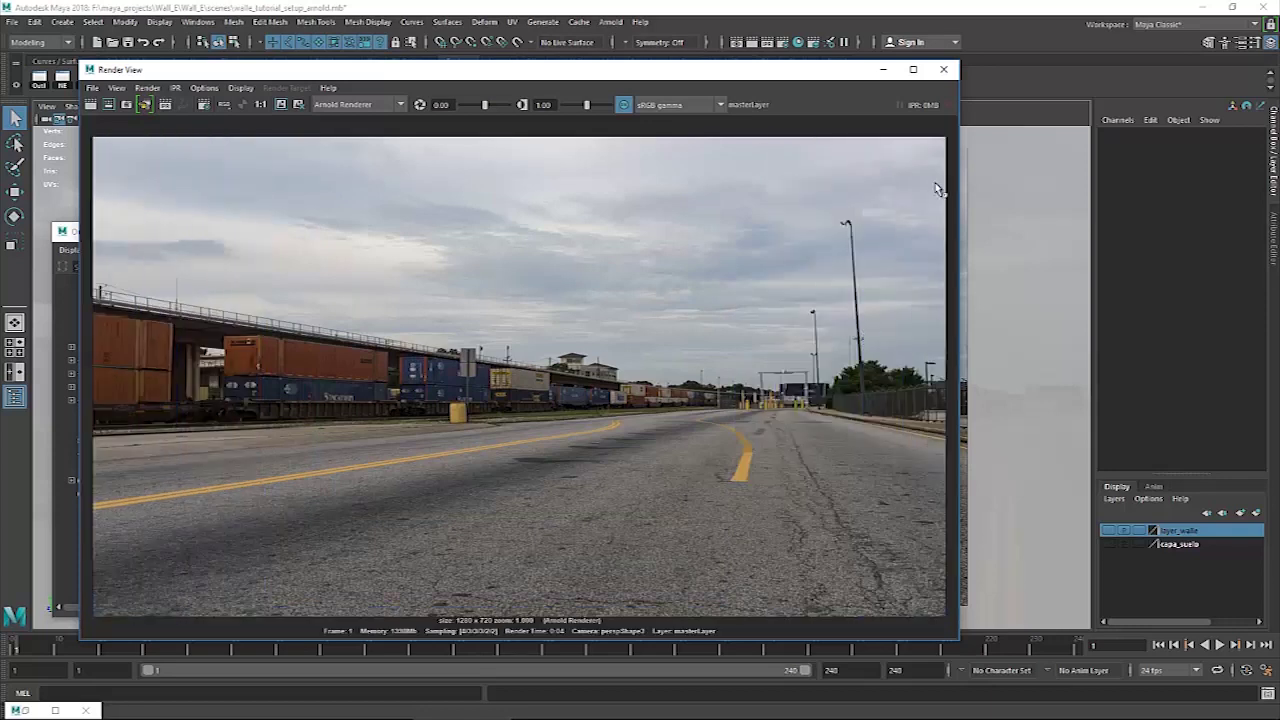
pyautogui.click(883, 69)
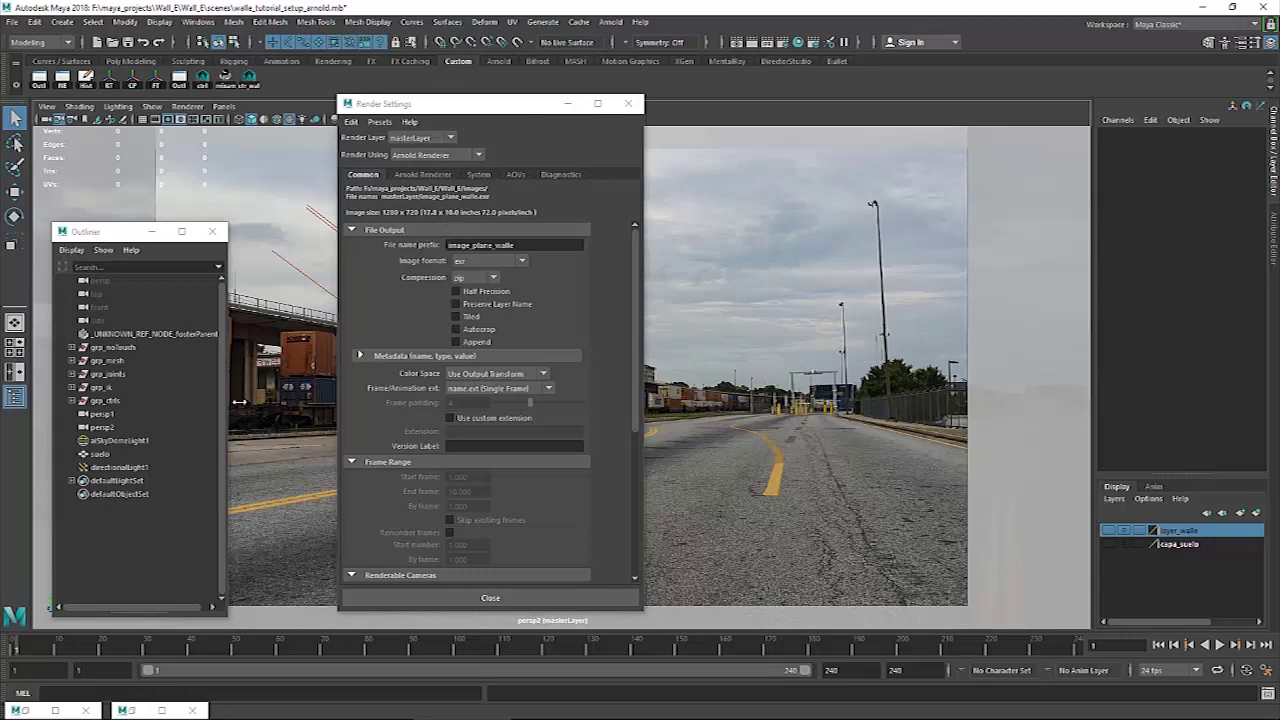
# Switch to File Explorer and browse drive F: to the maya_projects/Wall_E/Wall_E/images folder.
pyautogui.moveTo(150, 716)
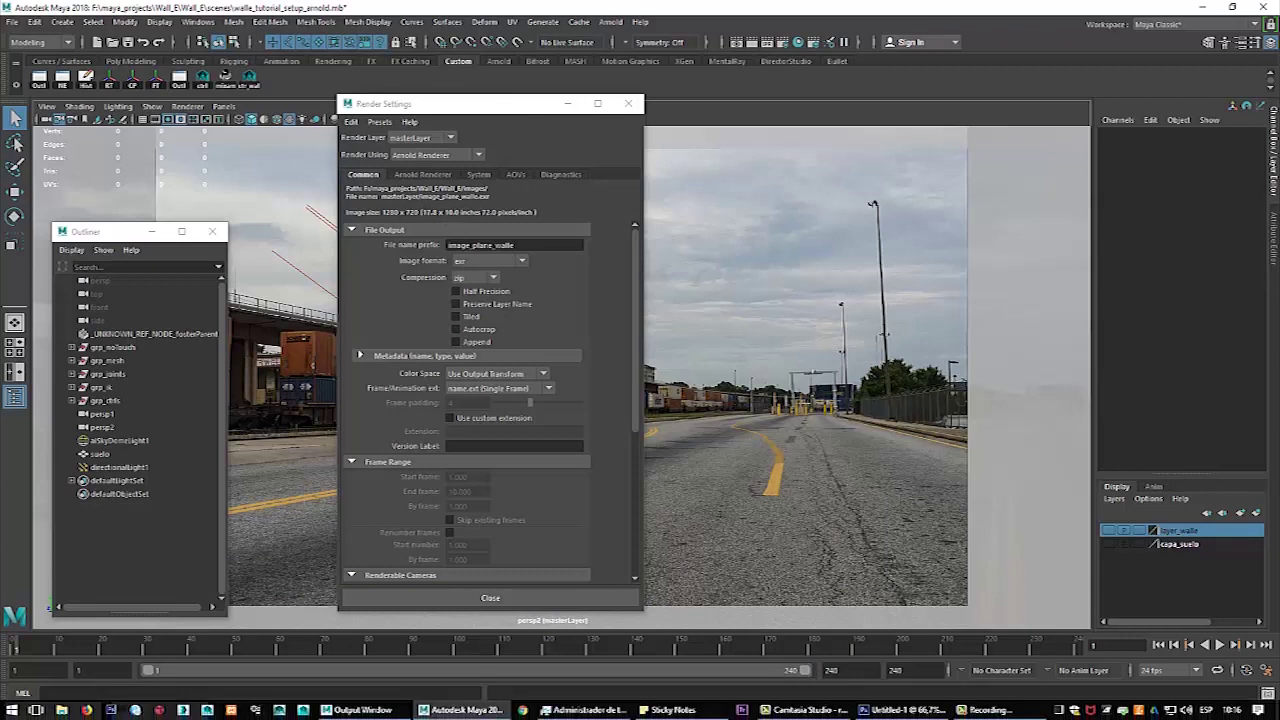
pyautogui.click(62, 710)
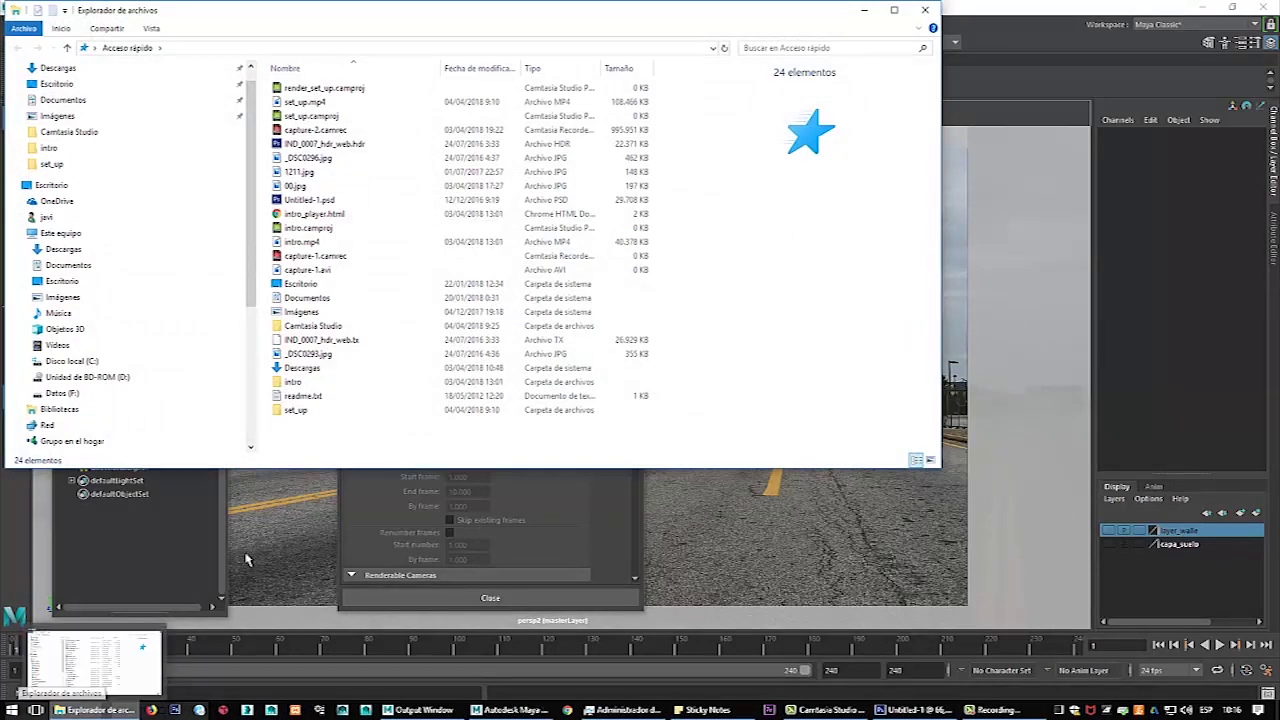
pyautogui.click(104, 393)
pyautogui.scroll(-8, 298, 380)
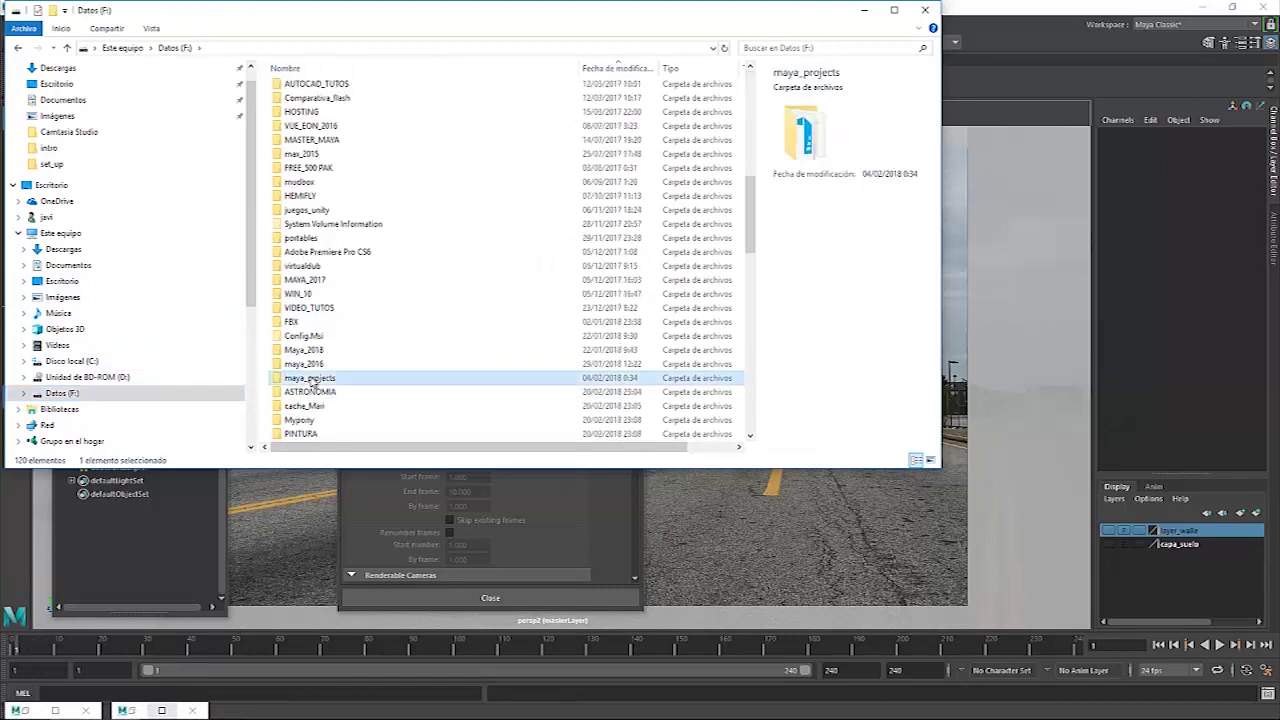
pyautogui.doubleClick(300, 371)
pyautogui.doubleClick(316, 130)
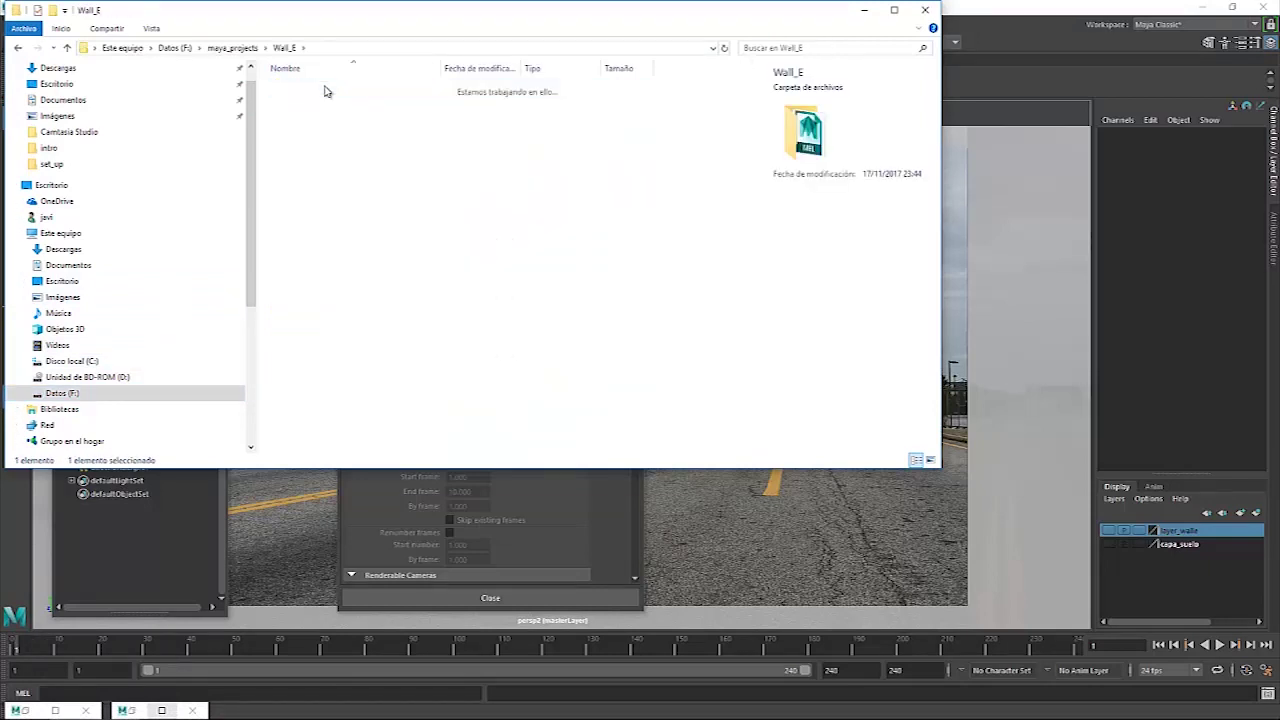
pyautogui.doubleClick(324, 90)
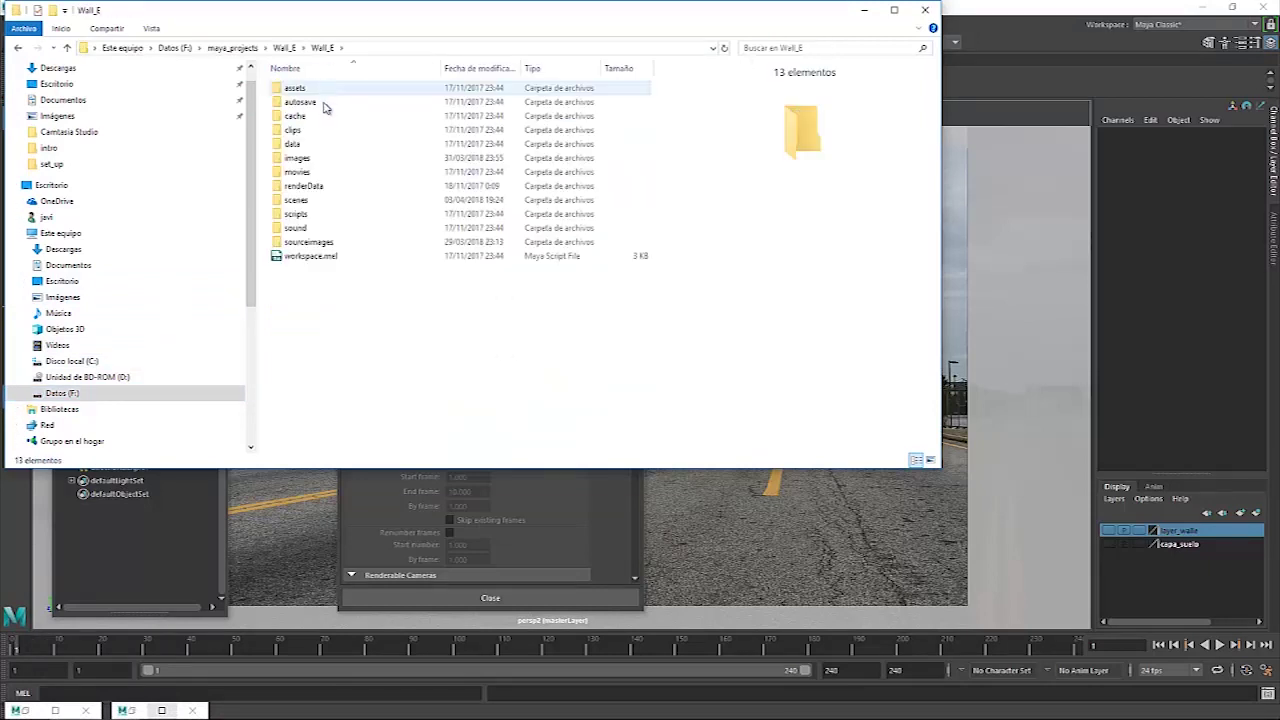
pyautogui.click(337, 161)
pyautogui.doubleClick(337, 160)
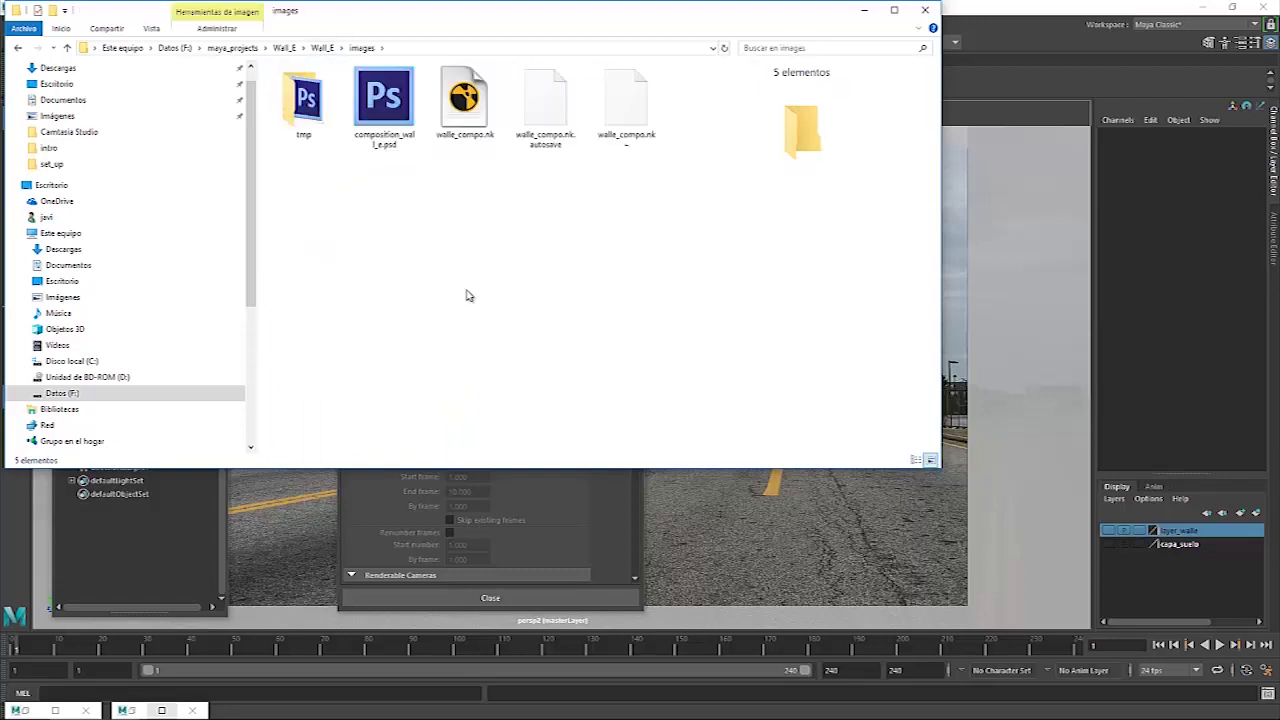
# Locate the rendered image_plane_walle.exr in the tmp/masterLayer folder and select it.
pyautogui.doubleClick(303, 100)
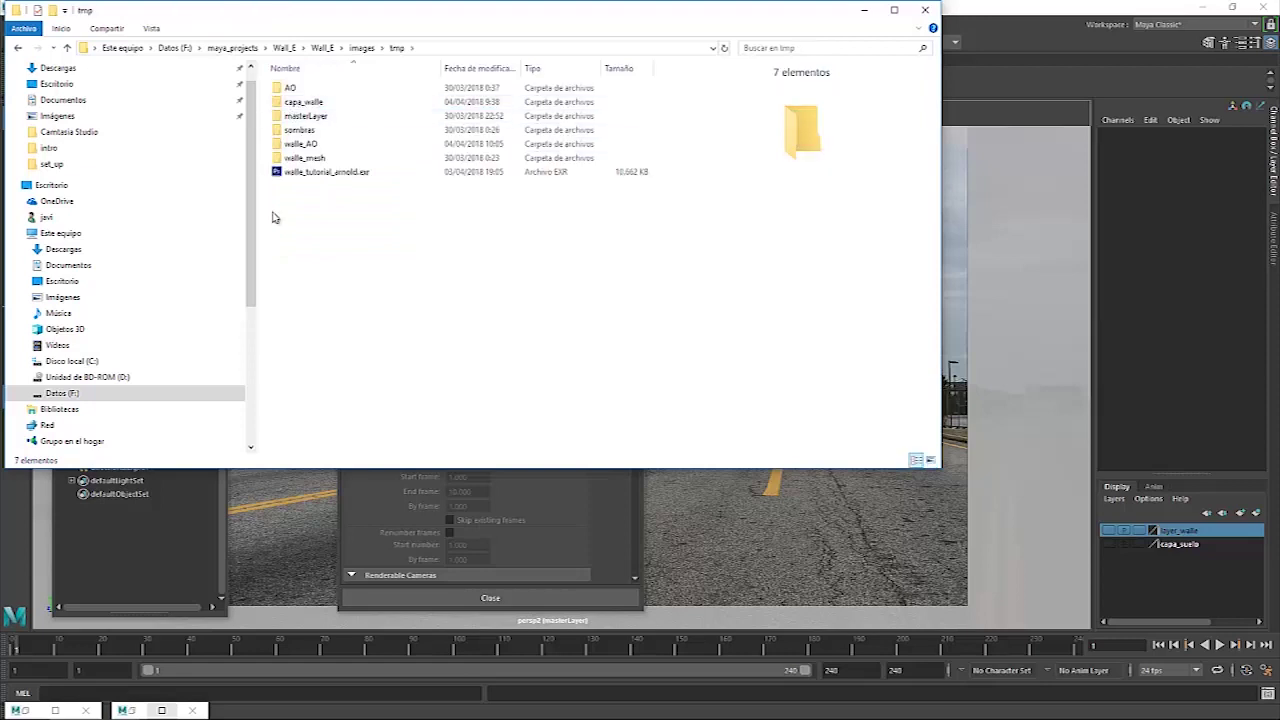
pyautogui.doubleClick(320, 116)
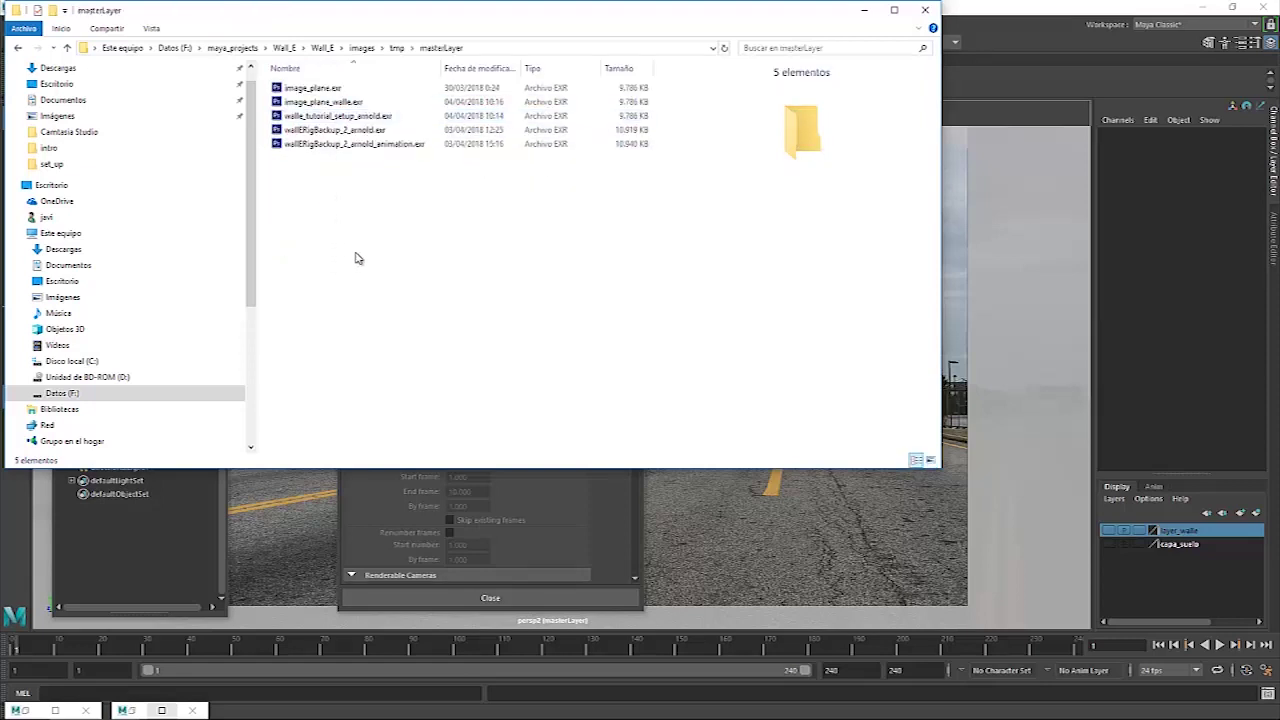
pyautogui.moveTo(471, 22); pyautogui.dragTo(530, 273)
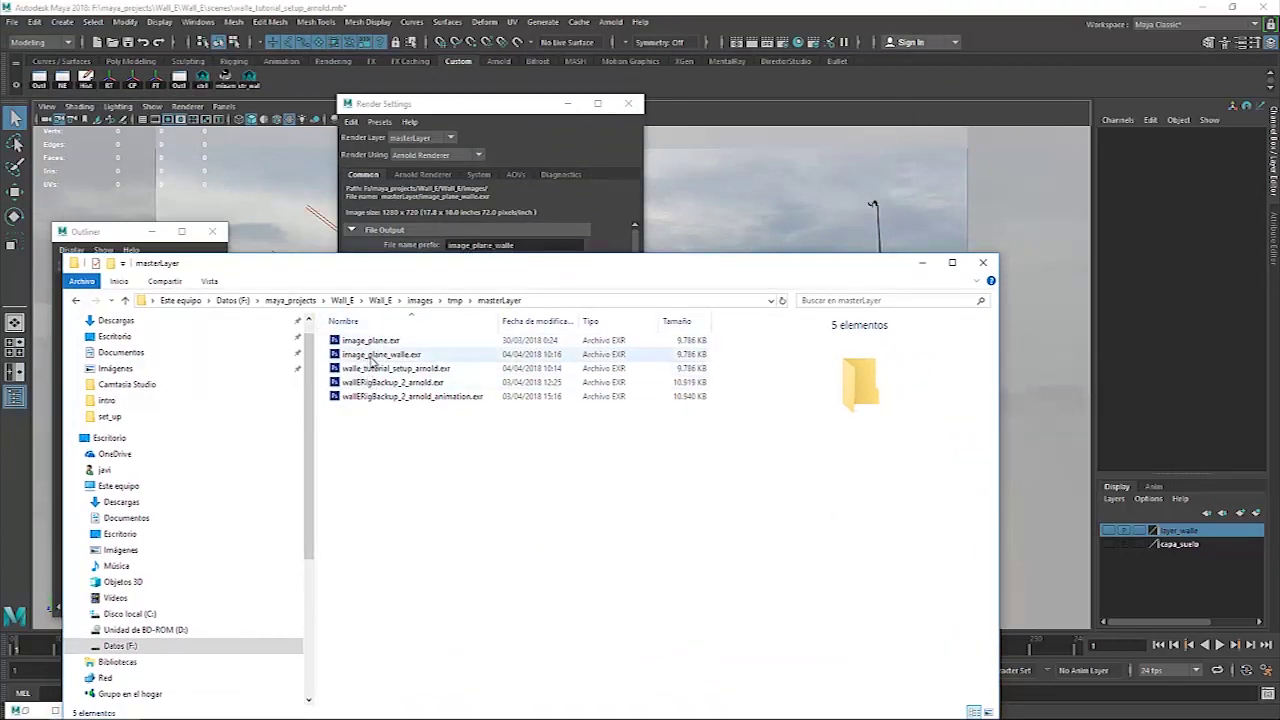
pyautogui.click(428, 357)
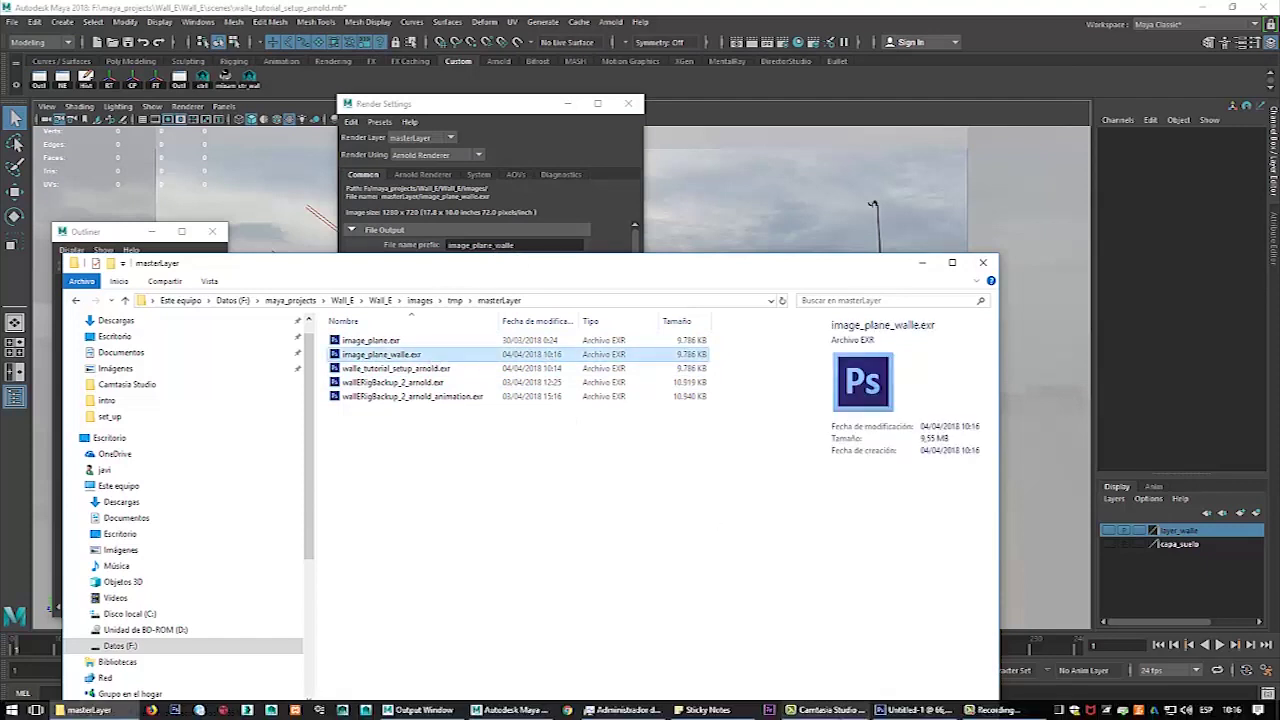
# Switch to Photoshop and close the Untitled-1 document without saving.
pyautogui.click(908, 713)
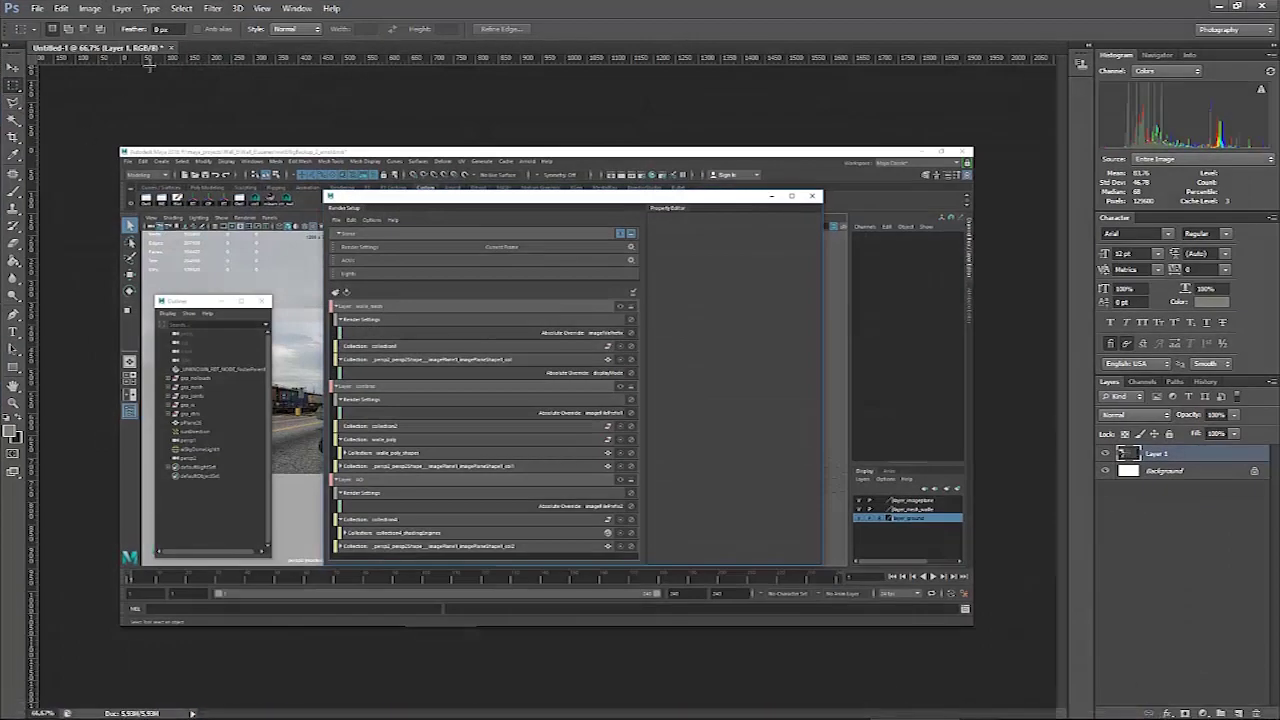
pyautogui.click(171, 47)
pyautogui.click(642, 274)
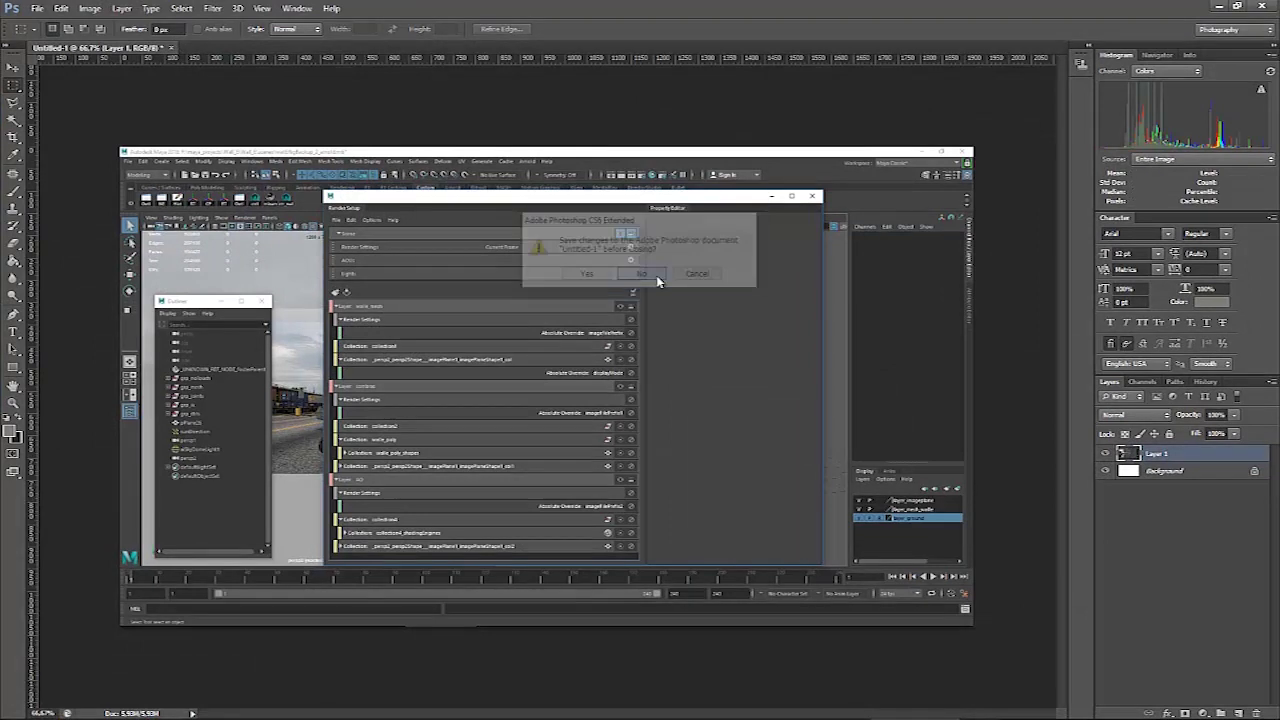
# Open image_plane_walle.exr from images/tmp/masterLayer, reading alpha as transparency and assigning the working RGB profile.
pyautogui.click(36, 8)
pyautogui.click(50, 35)
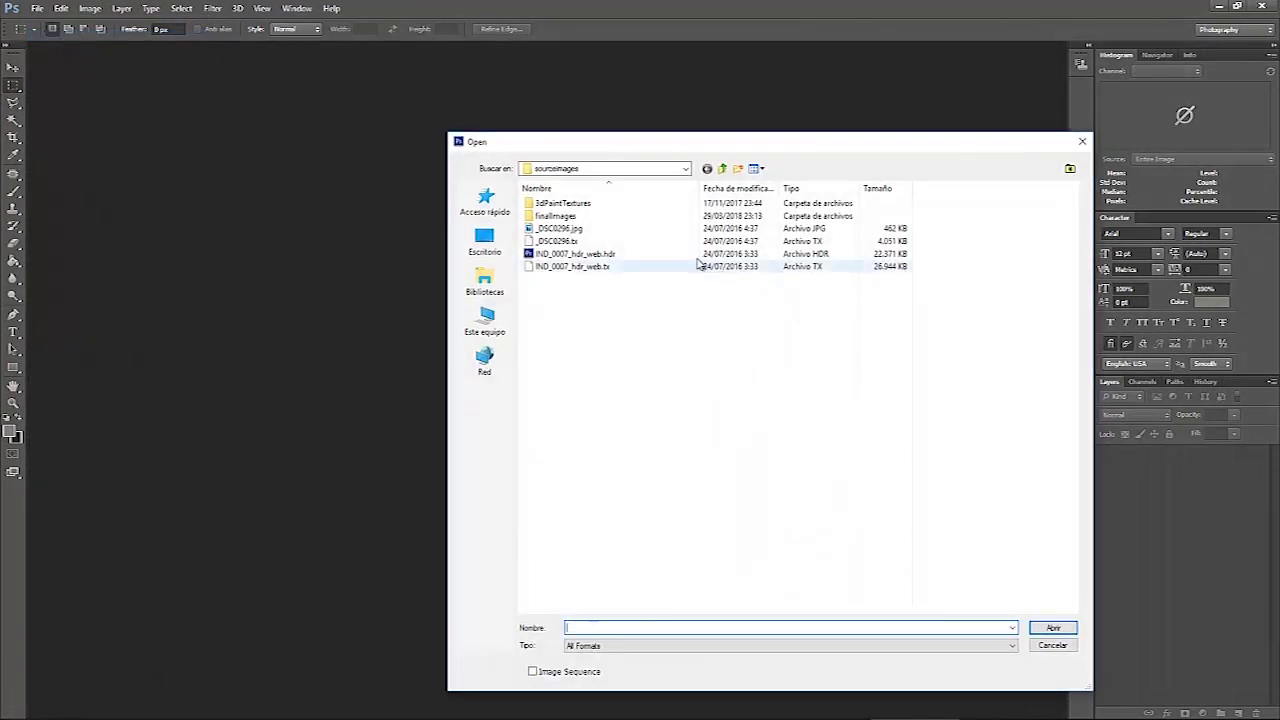
pyautogui.click(722, 168)
pyautogui.doubleClick(580, 270)
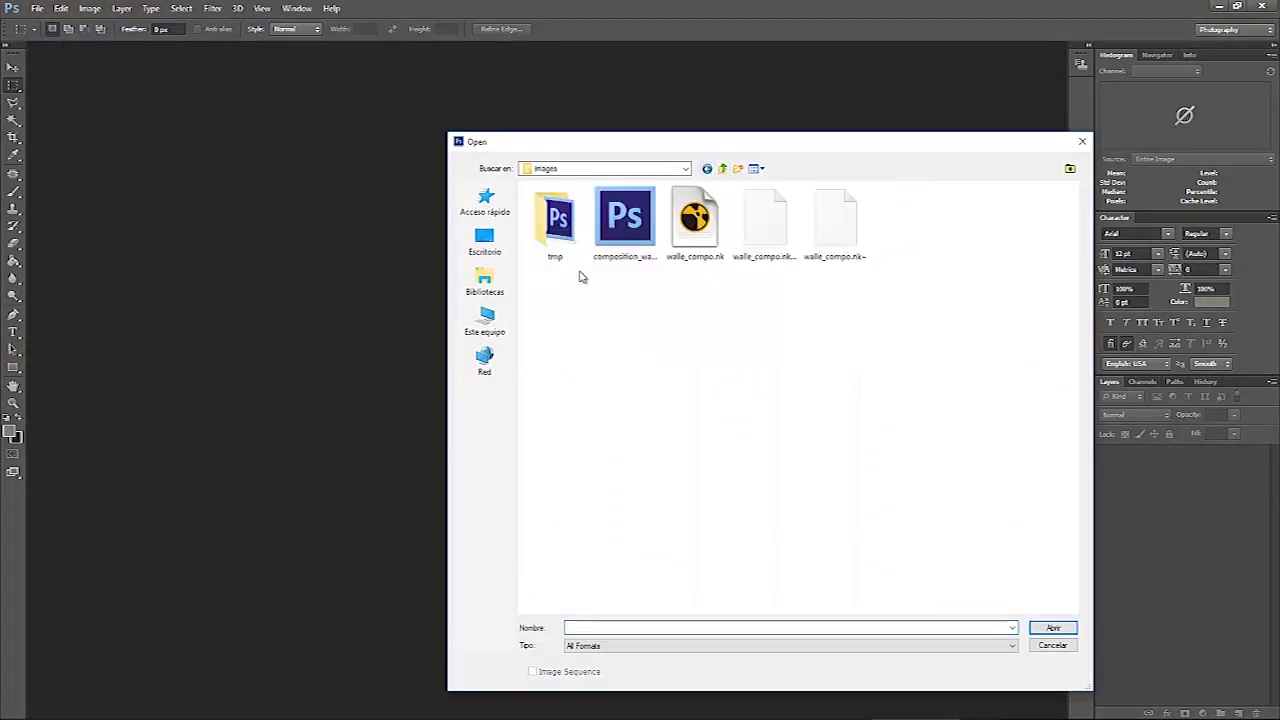
pyautogui.doubleClick(560, 240)
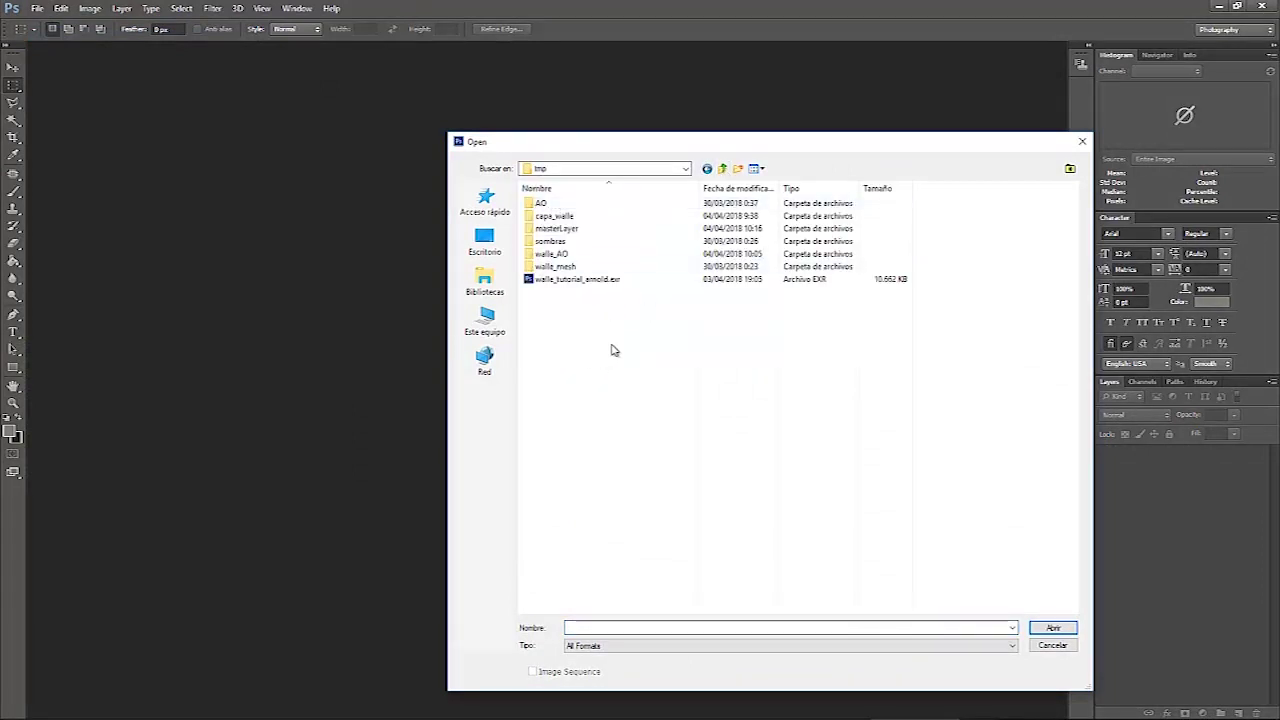
pyautogui.doubleClick(575, 228)
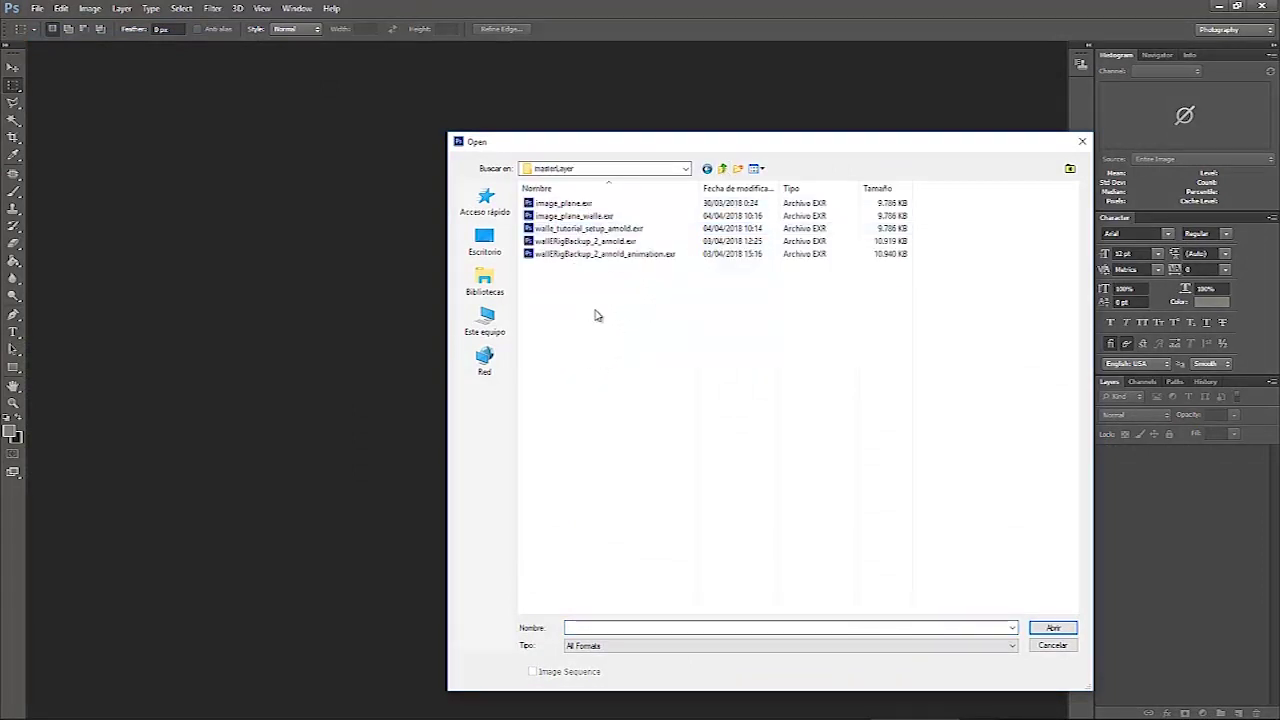
pyautogui.click(573, 218)
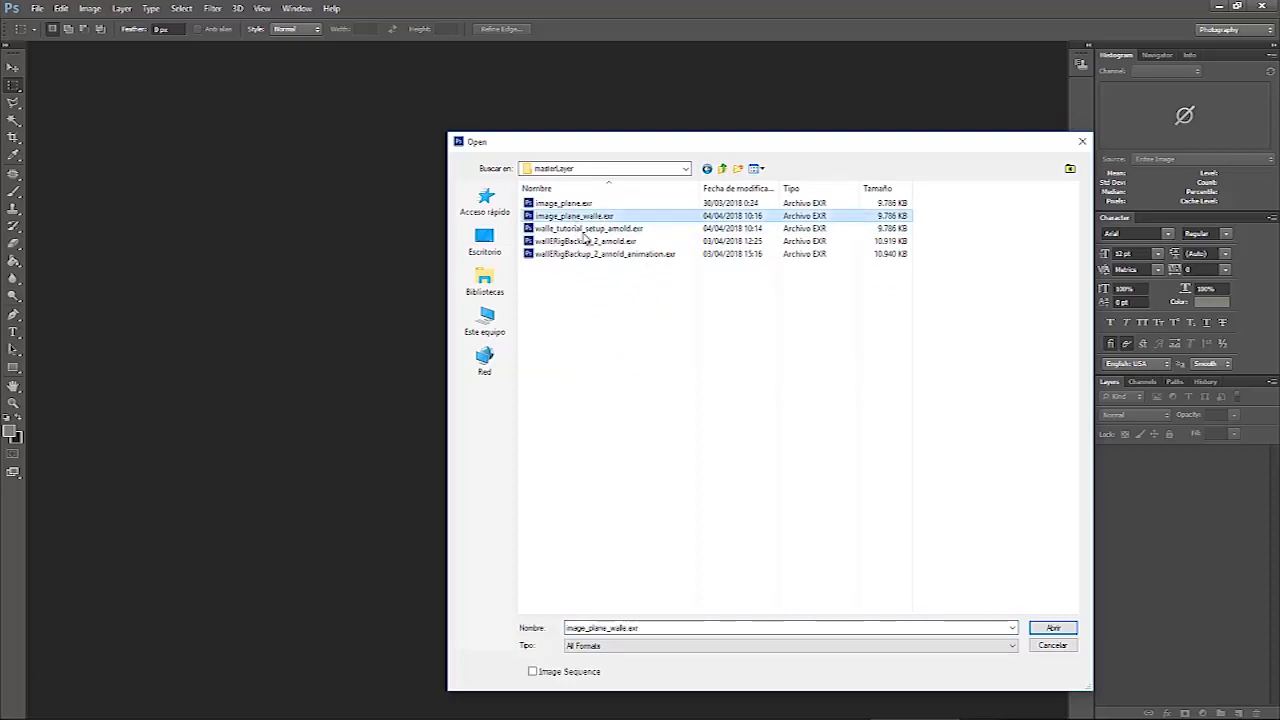
pyautogui.click(1068, 628)
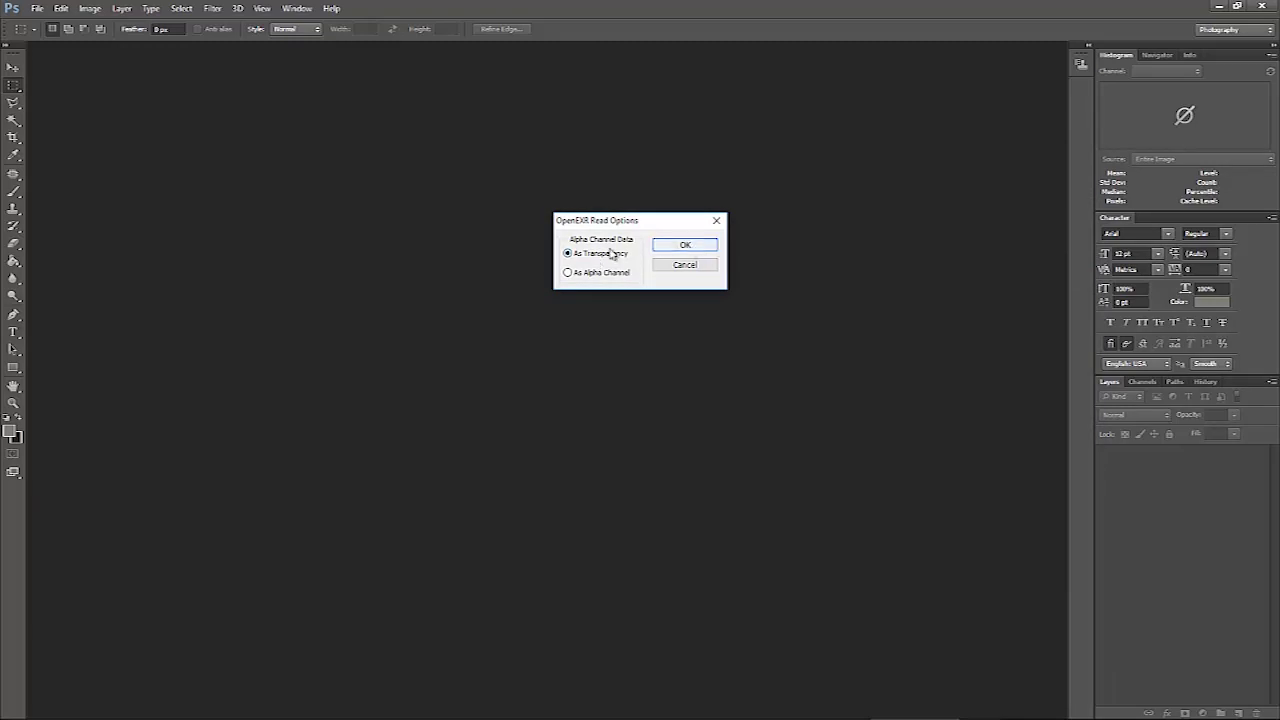
pyautogui.click(678, 245)
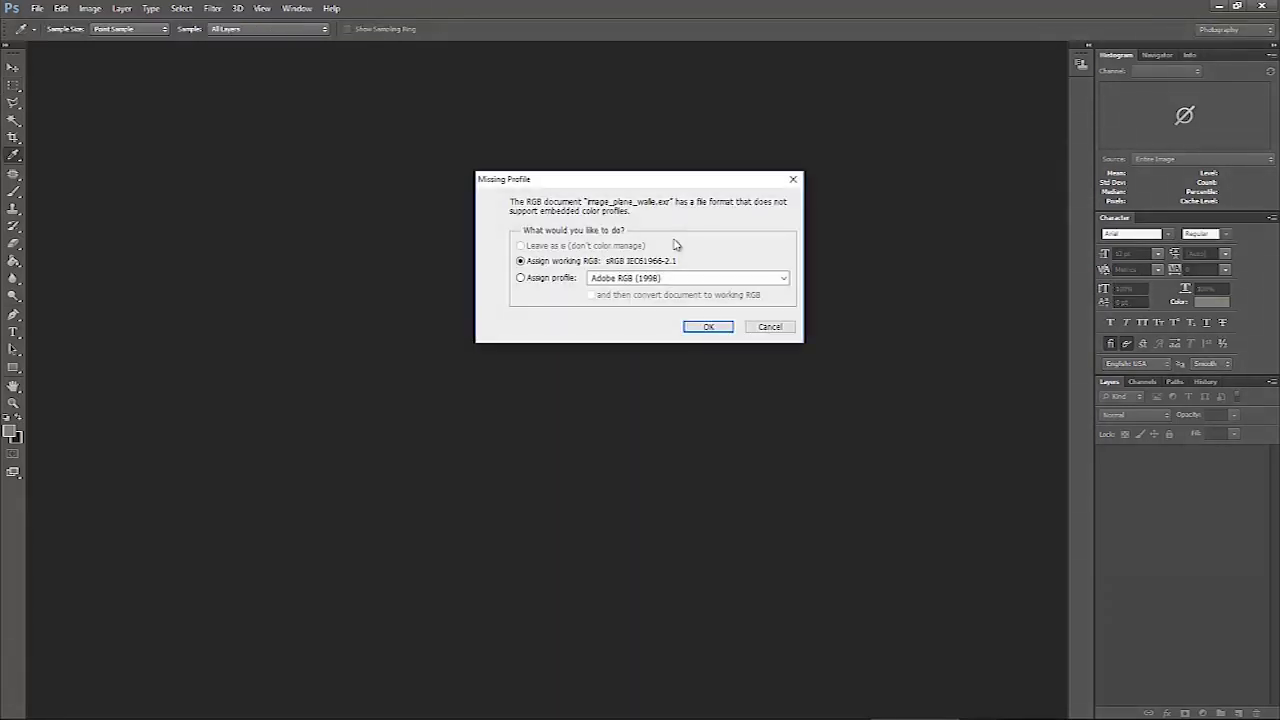
pyautogui.click(708, 327)
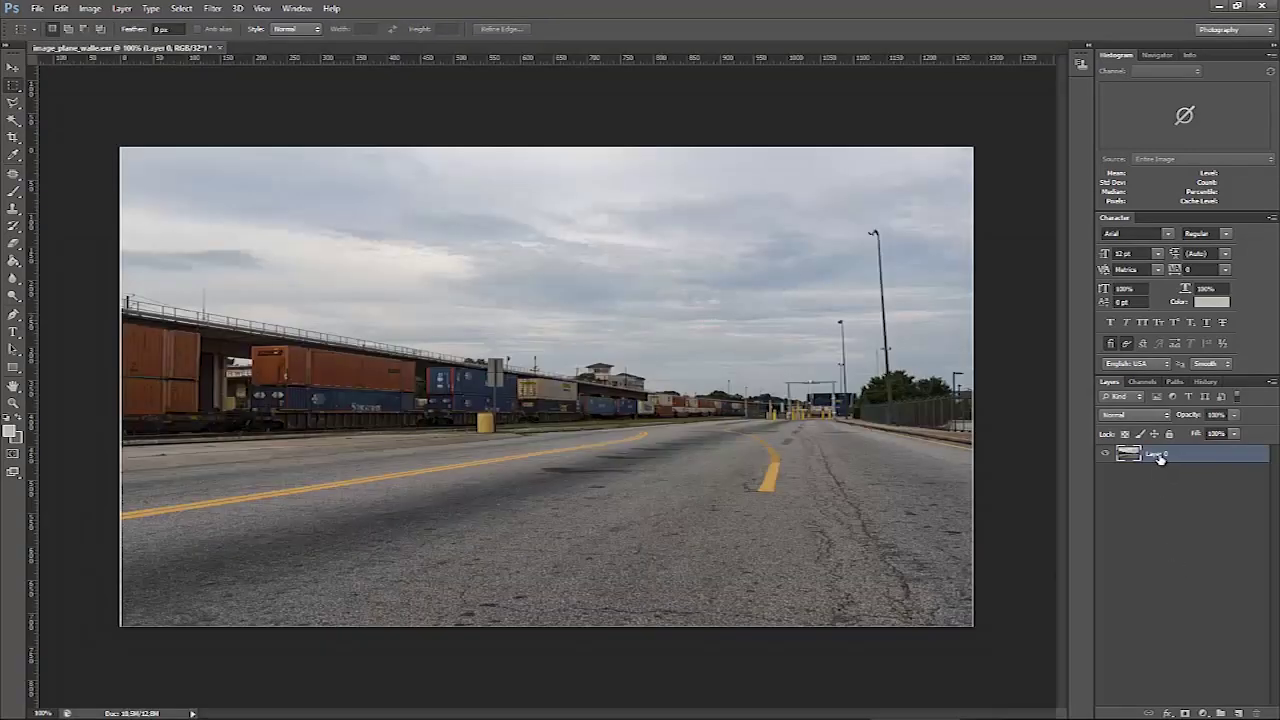
# Rename the opened image's layer as suelo.
pyautogui.doubleClick(1159, 456)
pyautogui.write('sk')
pyautogui.write('elo')
pyautogui.press('Return')
pyautogui.click(11, 348)
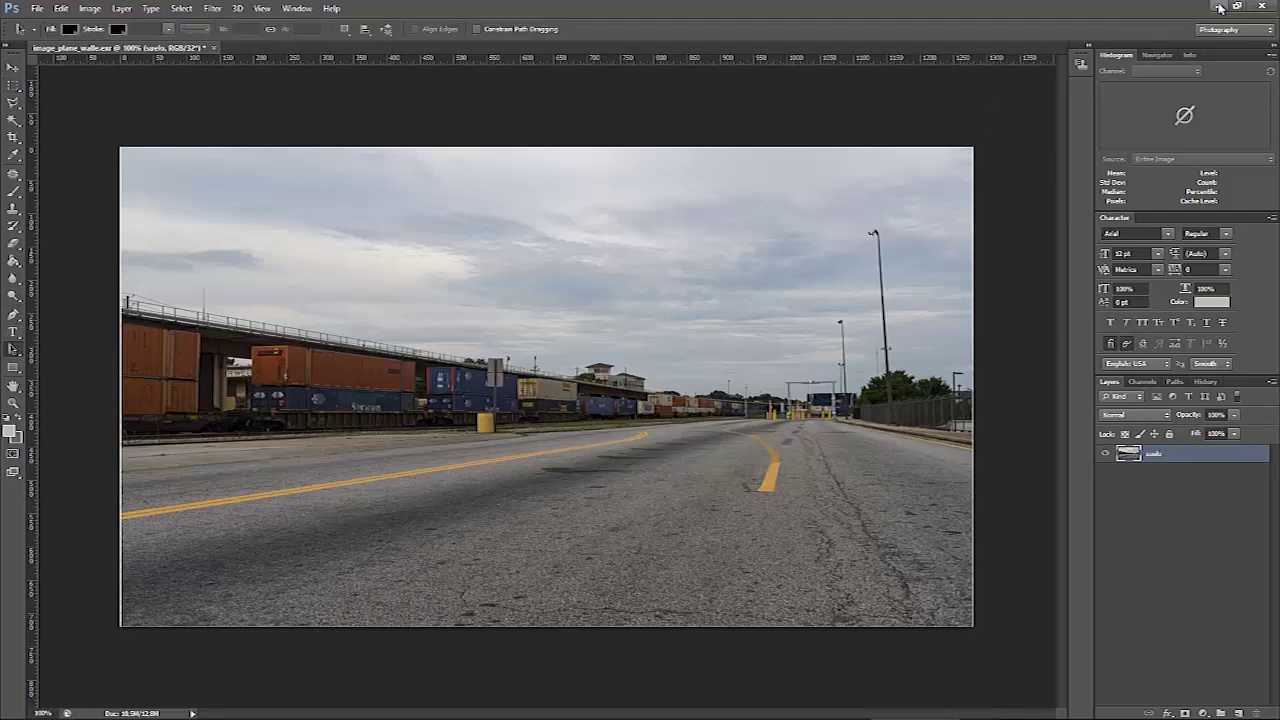
# Return to Maya with Photoshop, File Explorer and Render View minimized, and move Render Settings clear of the viewport's center.
pyautogui.click(1220, 7)
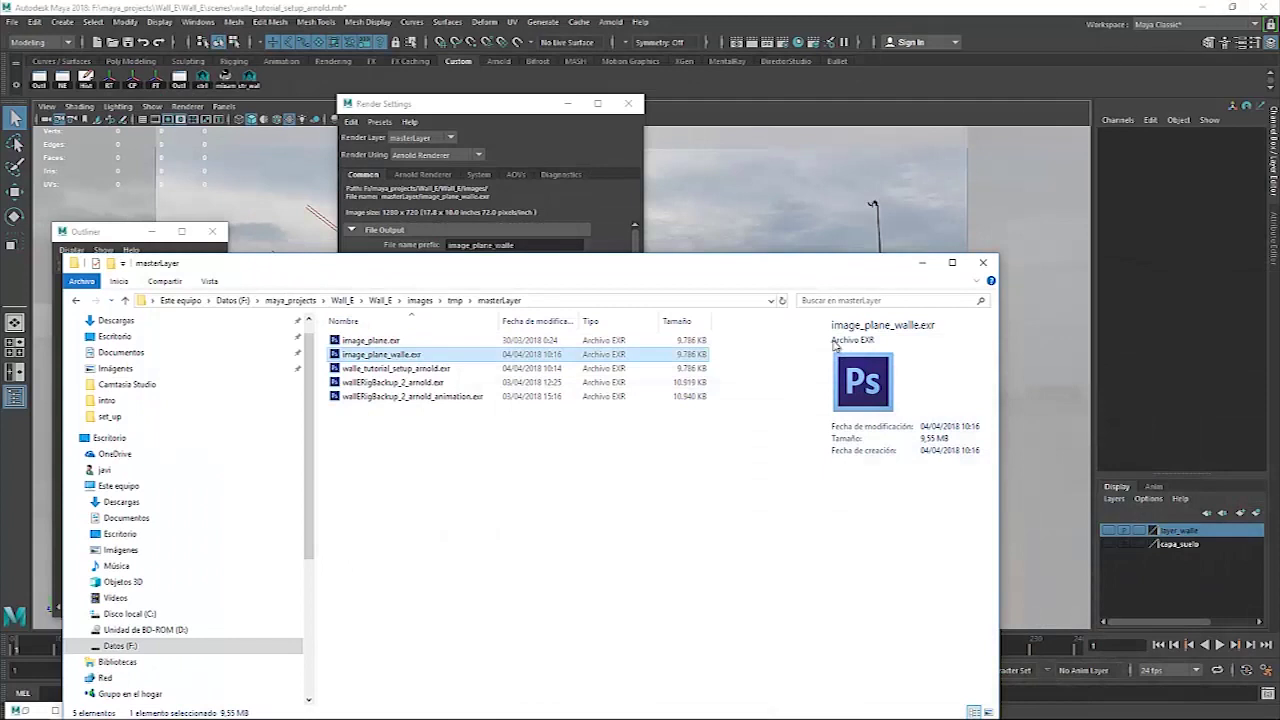
pyautogui.click(918, 266)
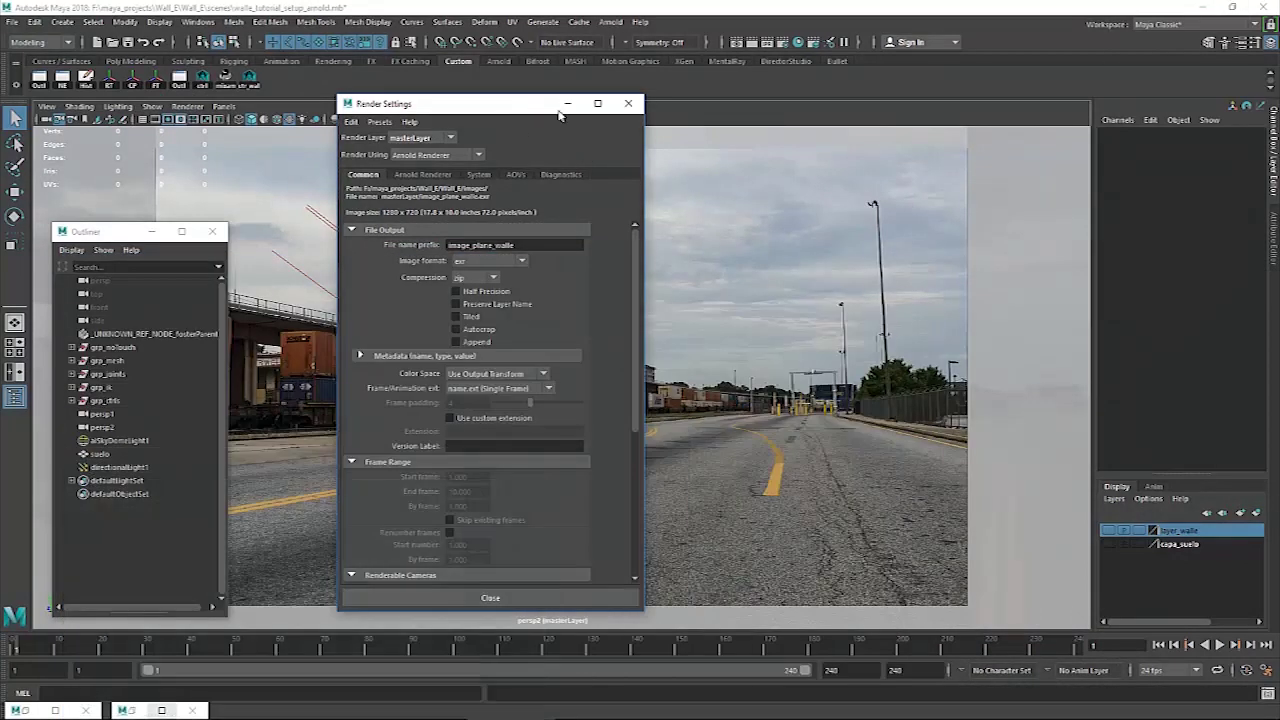
pyautogui.moveTo(503, 110); pyautogui.dragTo(986, 117)
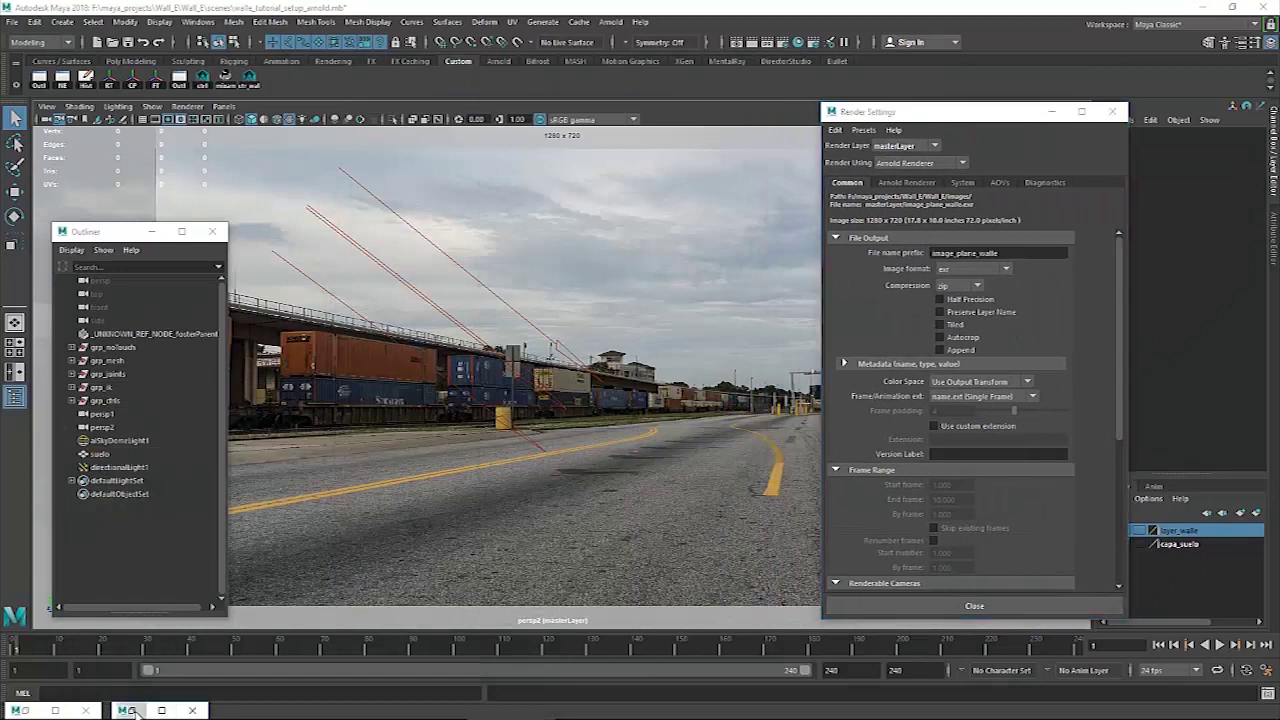
pyautogui.click(150, 712)
pyautogui.click(883, 69)
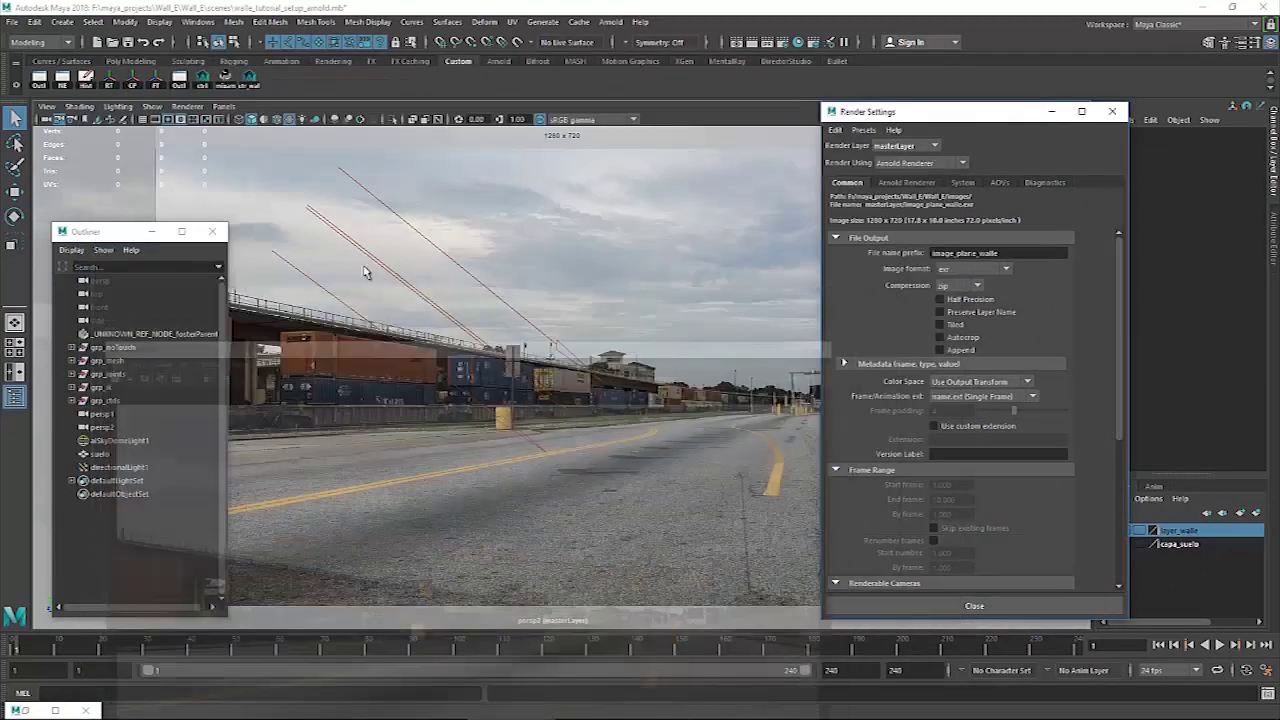
# Make the capa_walle layer renderable and visible in Render Setup, and minimize the Render Setup window.
pyautogui.click(24, 709)
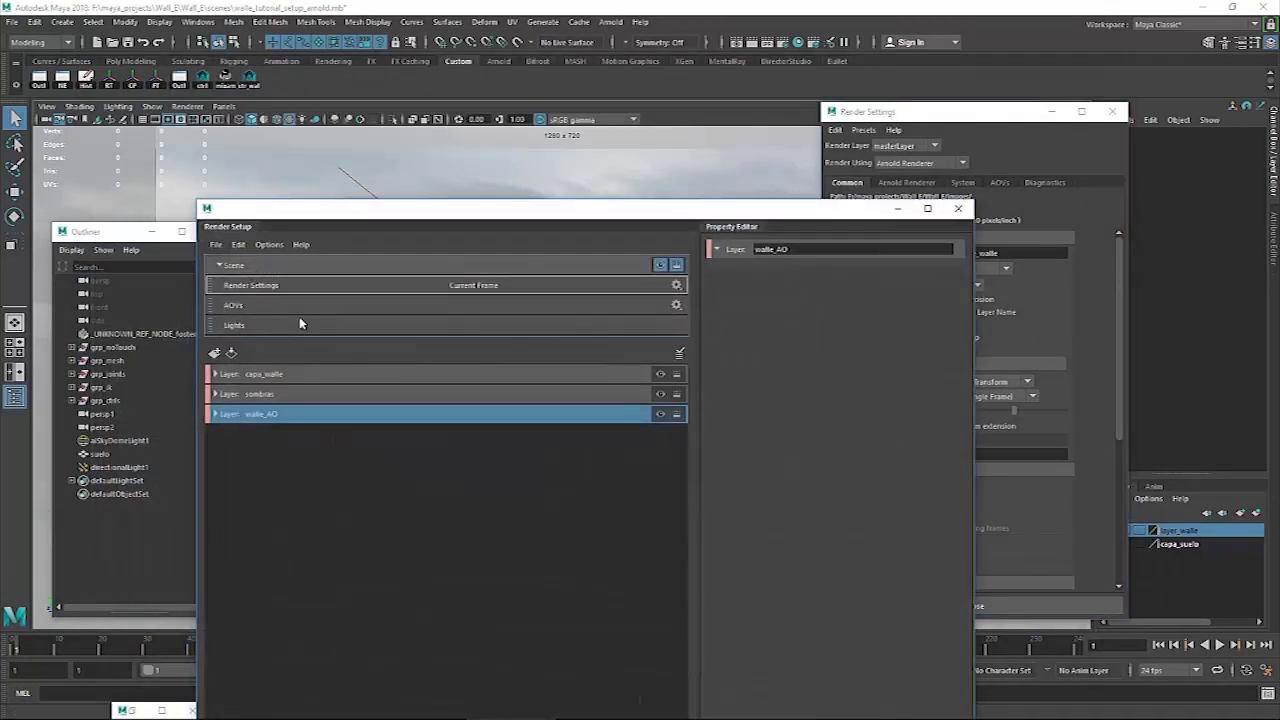
pyautogui.click(677, 375)
pyautogui.click(660, 374)
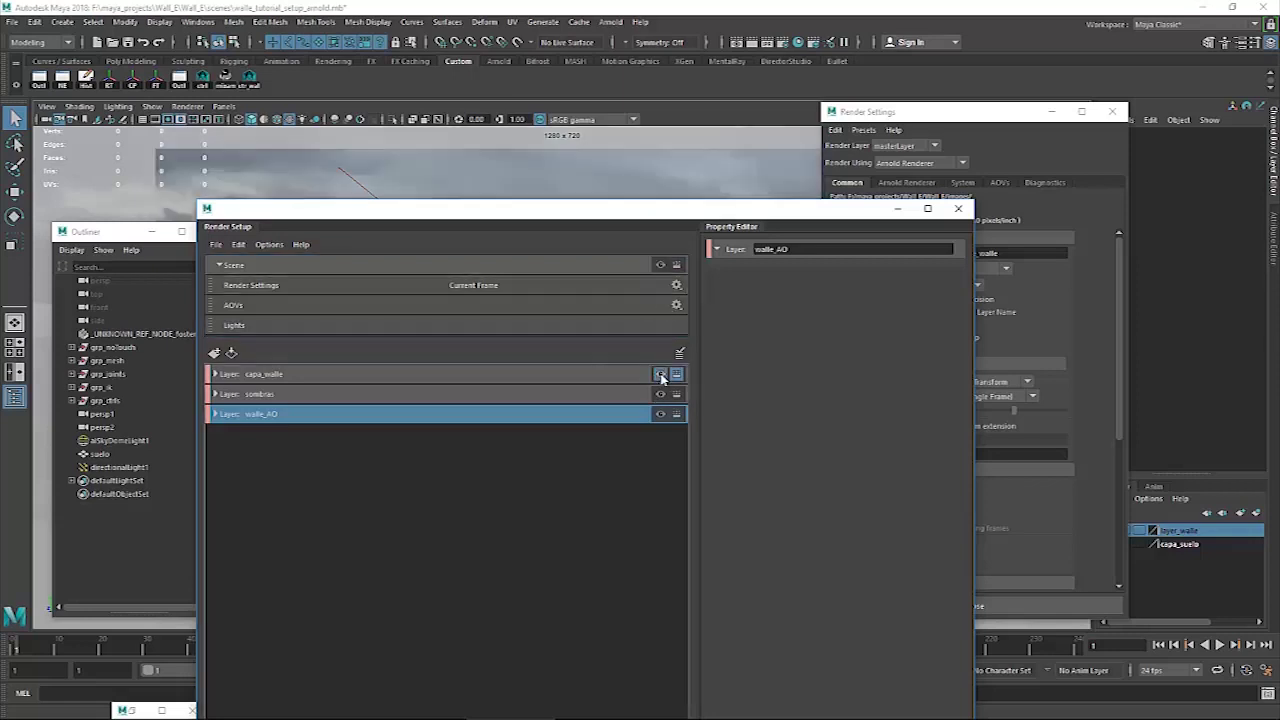
pyautogui.click(633, 380)
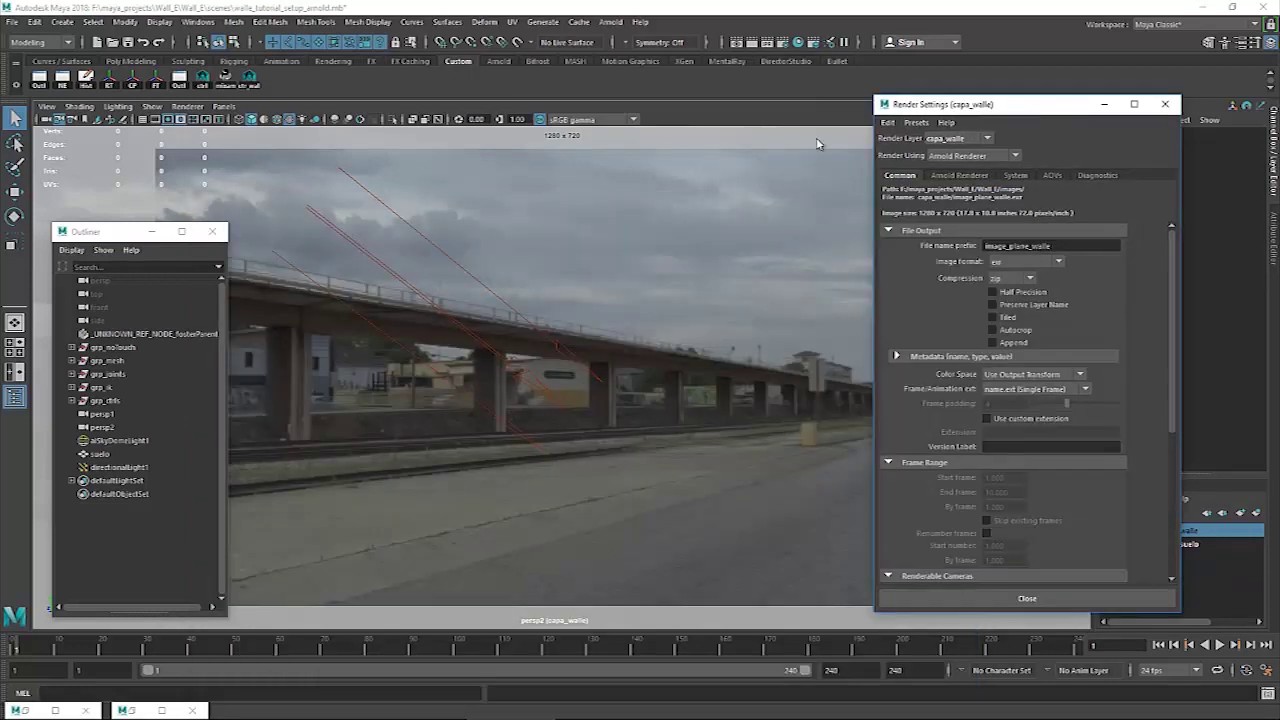
# Turn on visibility for the layer_walle and capa_suelo display layers, keeping Render Settings clear of them and the robot.
pyautogui.moveTo(1052, 112); pyautogui.dragTo(582, 189)
pyautogui.click(1111, 531)
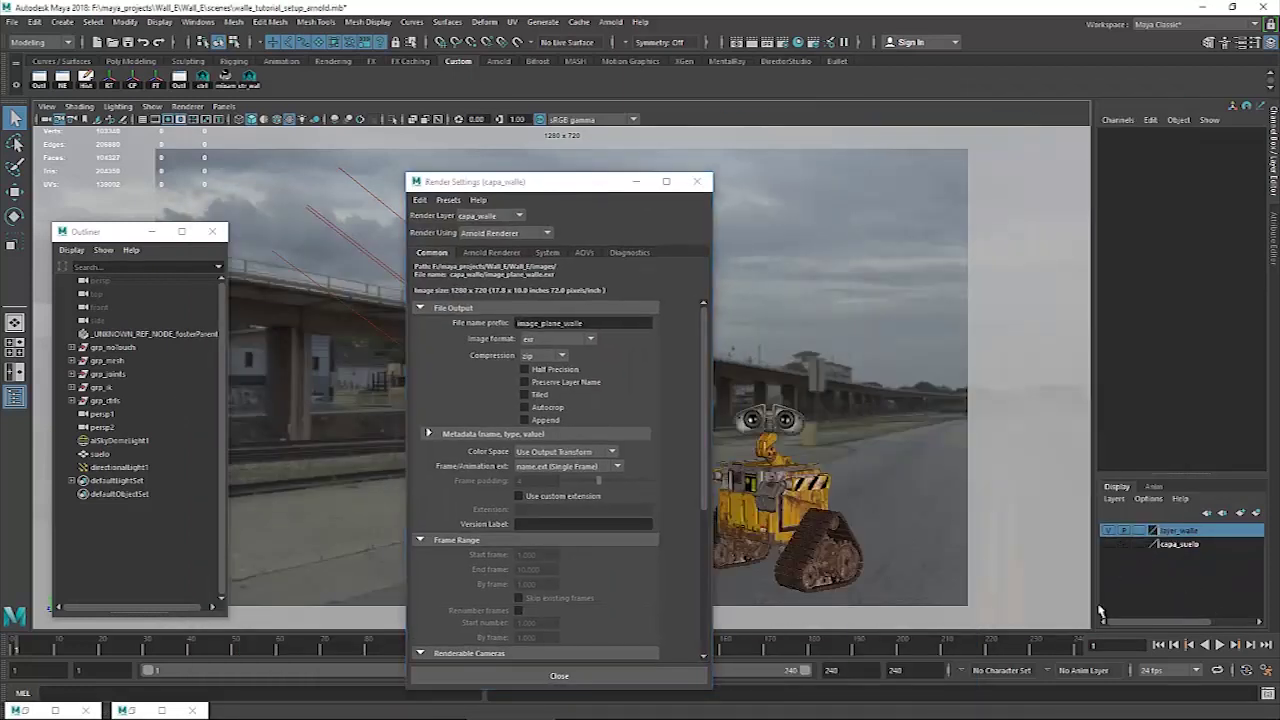
pyautogui.click(1108, 544)
pyautogui.moveTo(552, 189); pyautogui.dragTo(1042, 144)
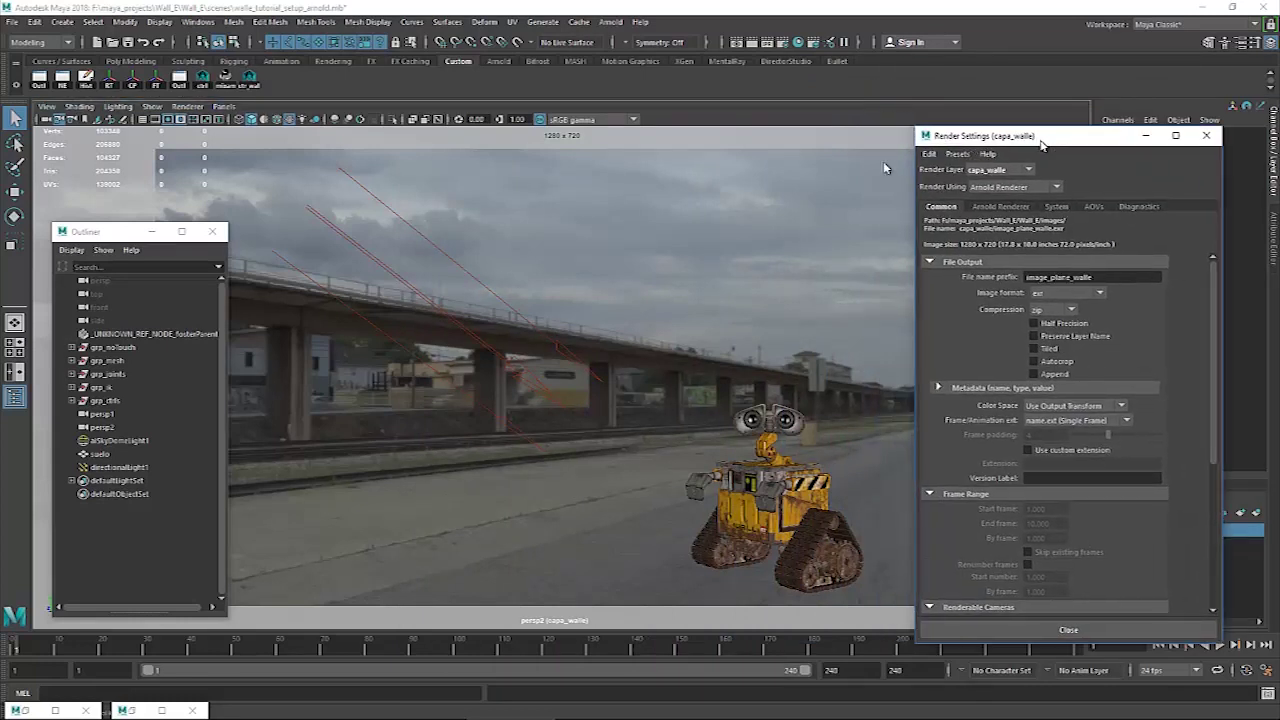
# With capa_walle selected in Render Setup, create an absolute override on its file name prefix for the visible layer.
pyautogui.click(44, 709)
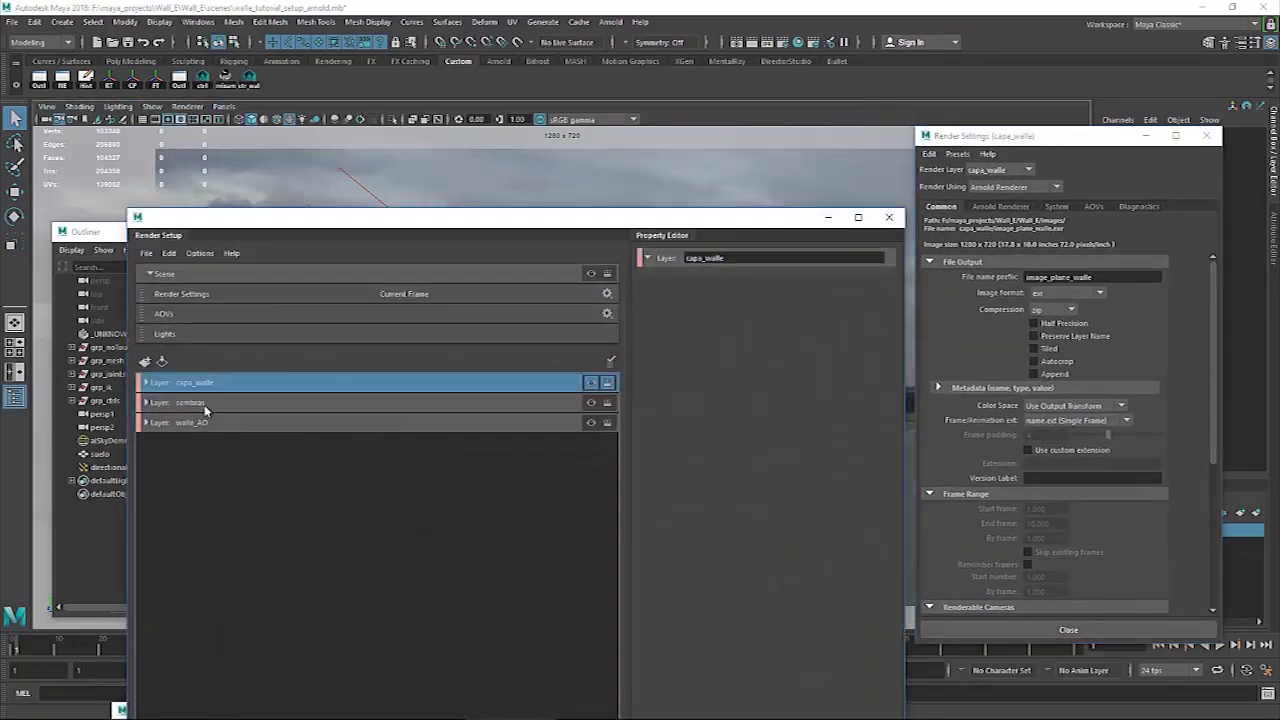
pyautogui.click(205, 406)
pyautogui.click(238, 383)
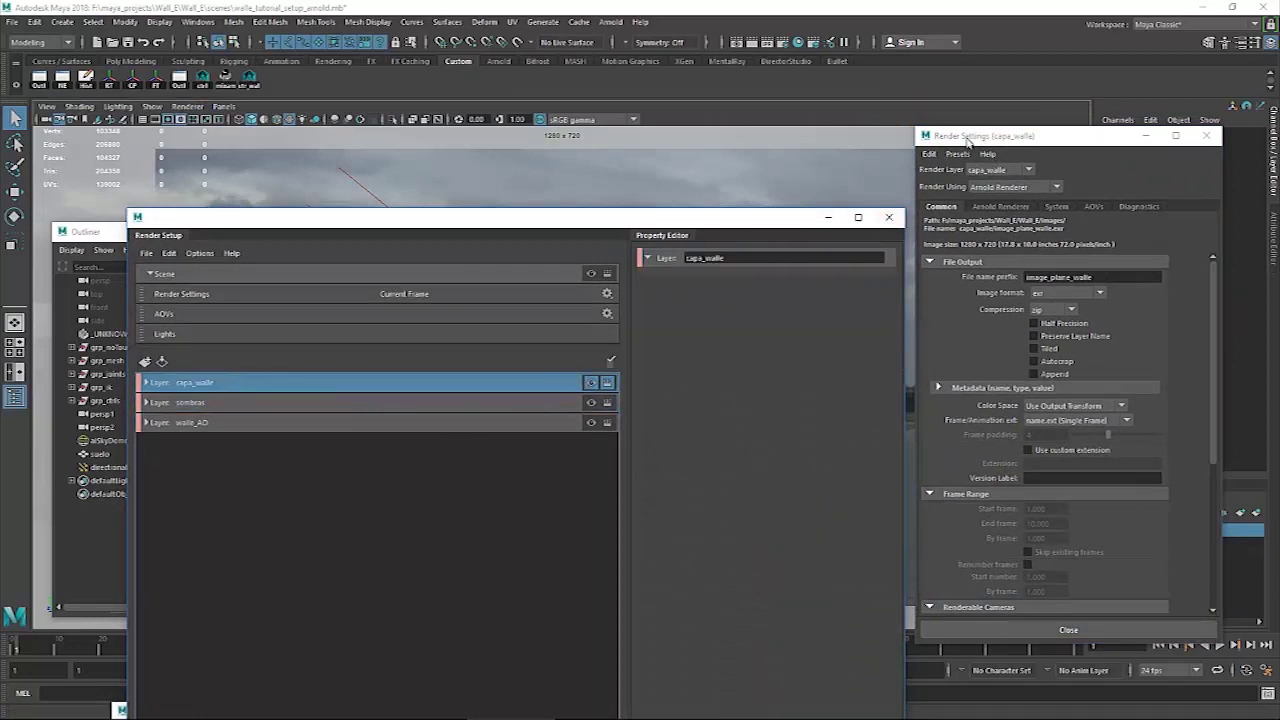
pyautogui.rightClick(977, 285)
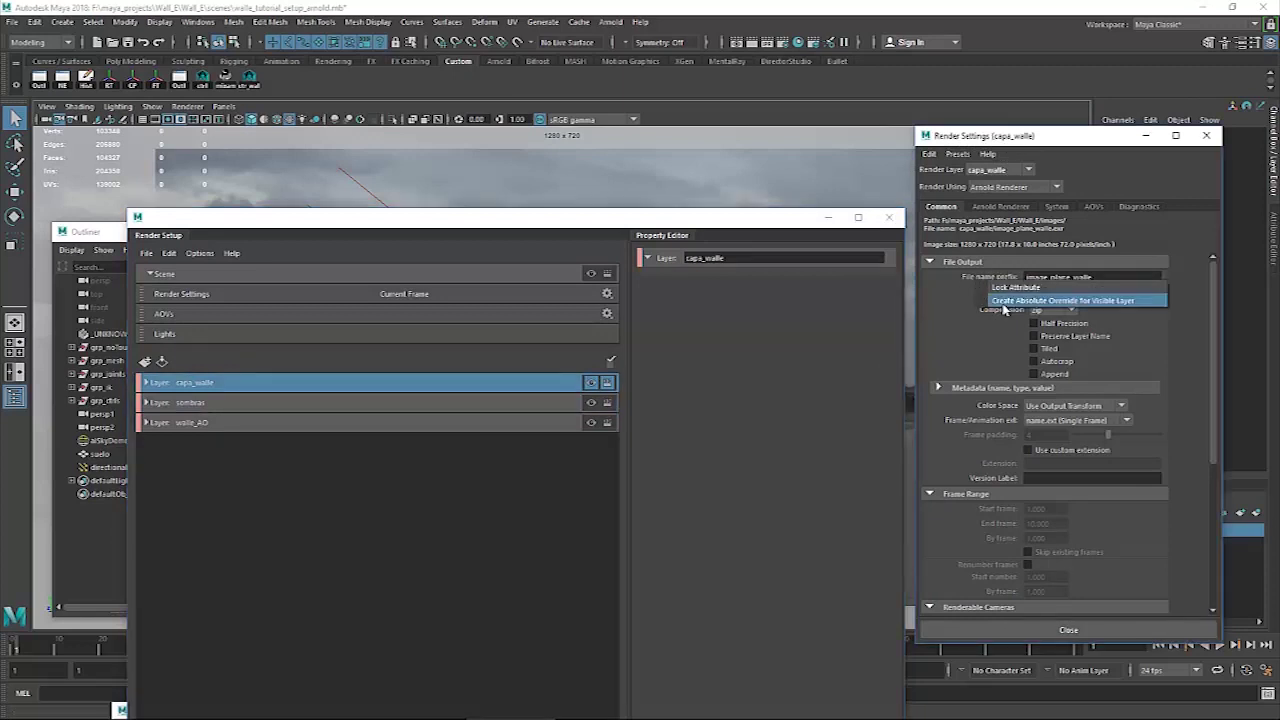
pyautogui.click(1094, 301)
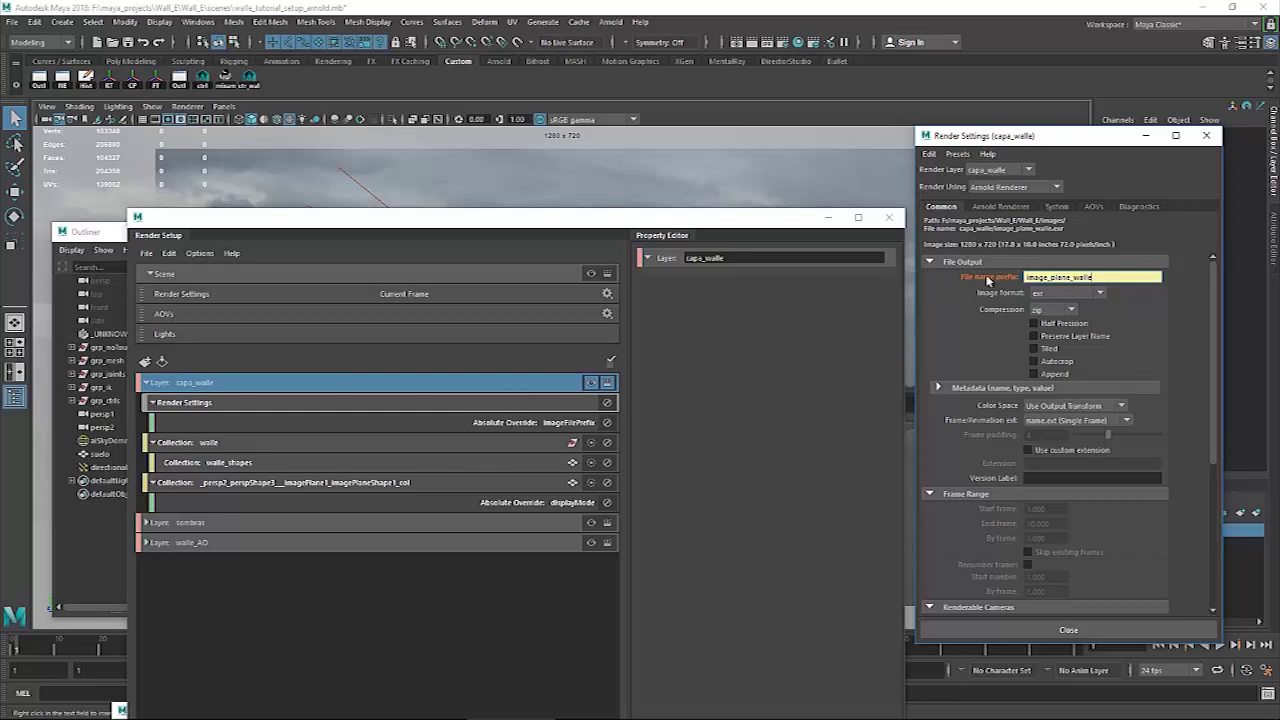
# Set the capa_walle layer's file name prefix to walle_mesh and render the current frame with Arnold.
pyautogui.doubleClick(1099, 283)
pyautogui.write('walle_mesh')
pyautogui.press('Return')
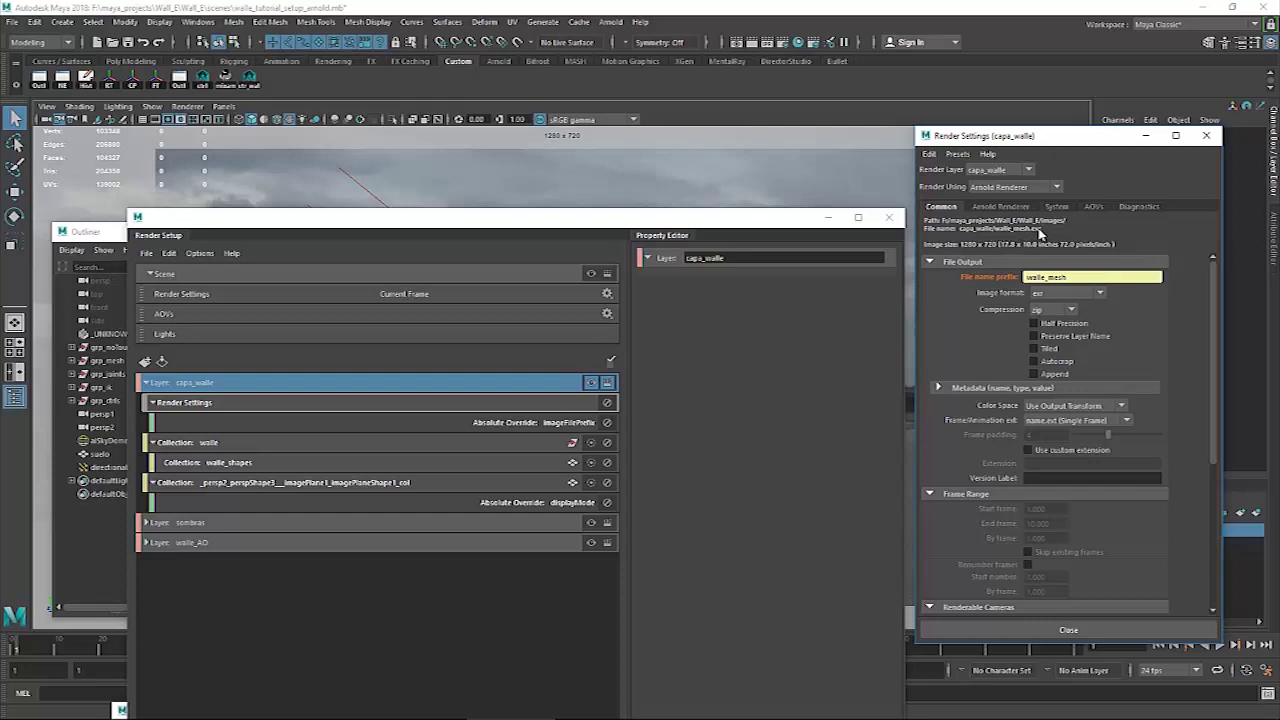
pyautogui.click(1146, 137)
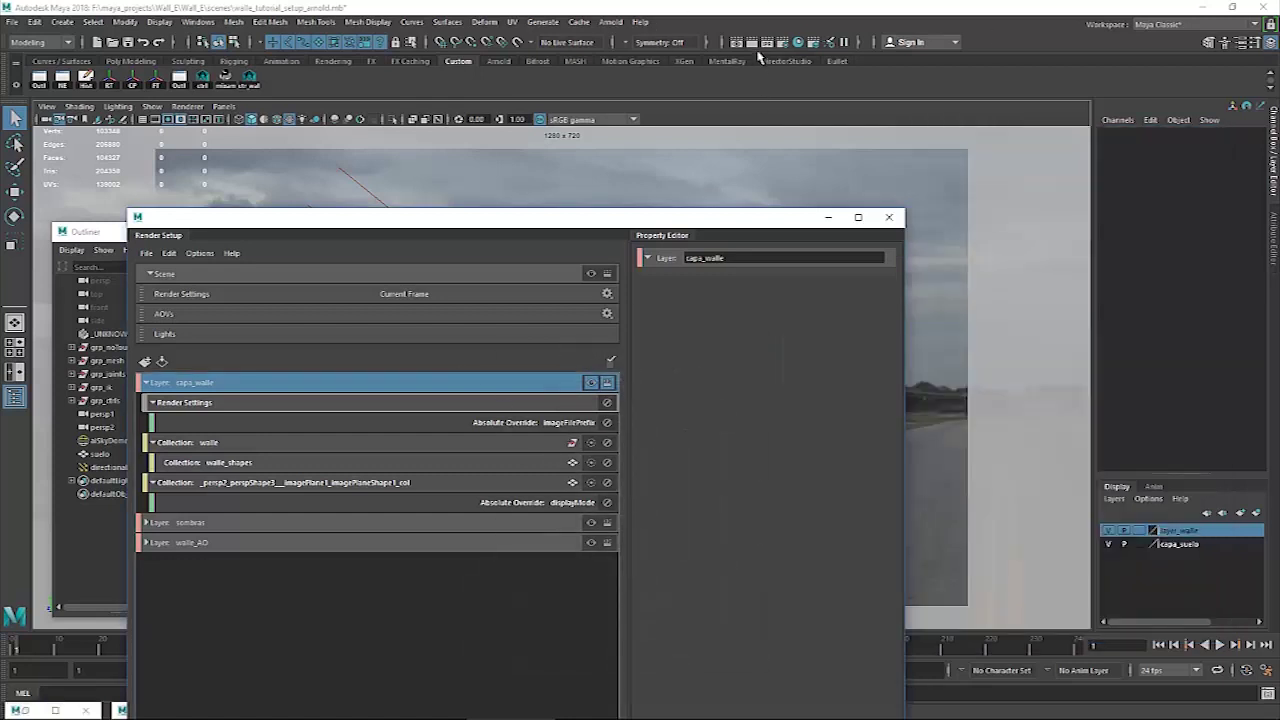
pyautogui.click(751, 43)
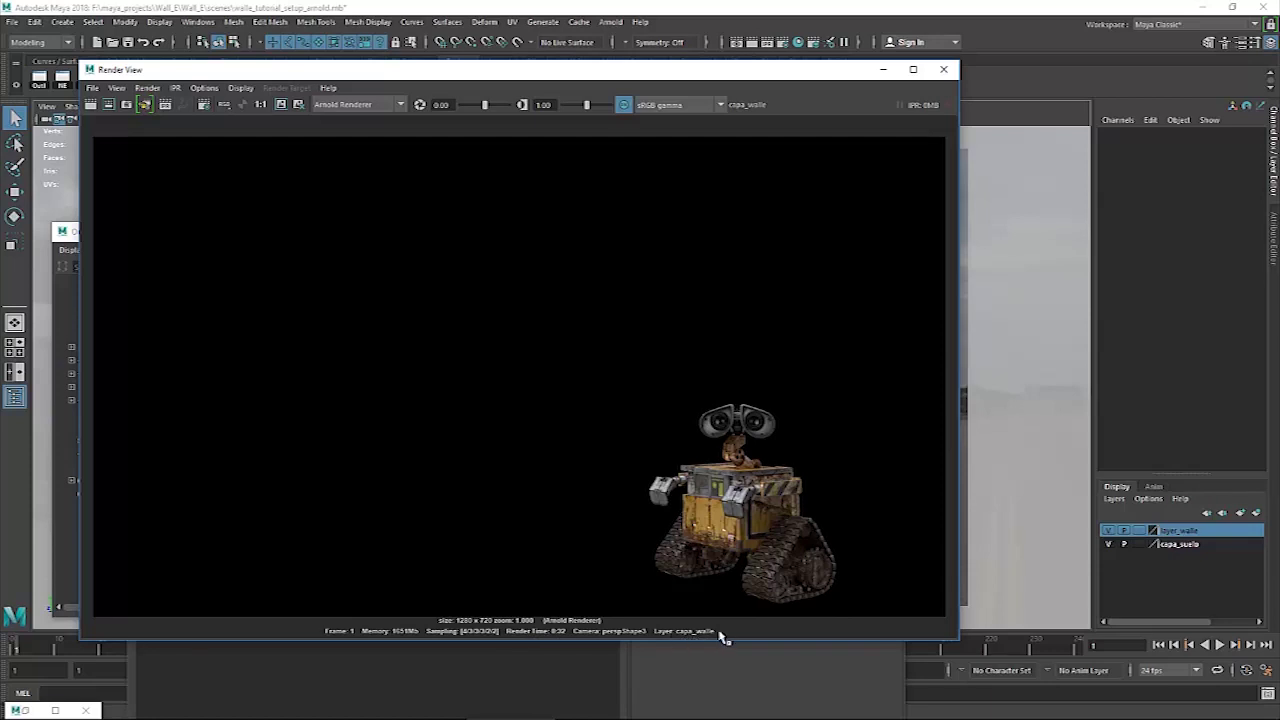
# Switch to Photoshop and open walle_mesh.exr from images/tmp/capa_walle, reading the alpha channel as transparency.
pyautogui.click(905, 710)
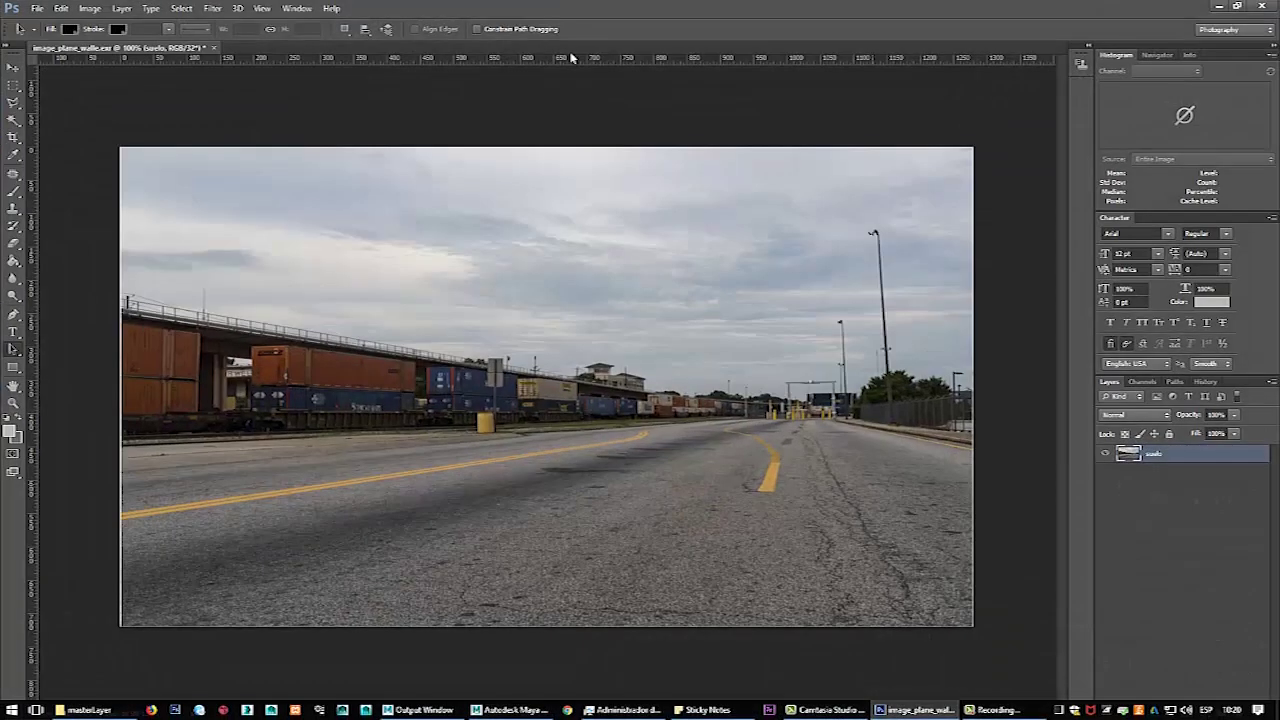
pyautogui.click(37, 8)
pyautogui.click(46, 37)
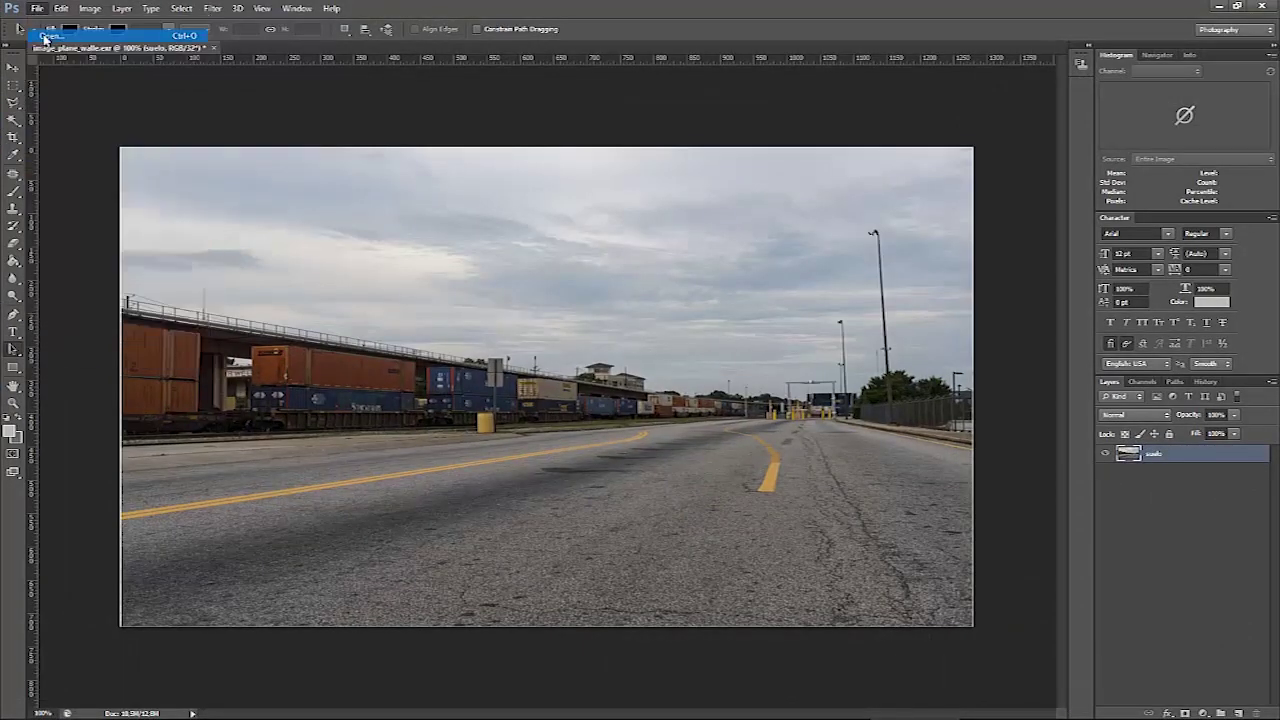
pyautogui.click(722, 169)
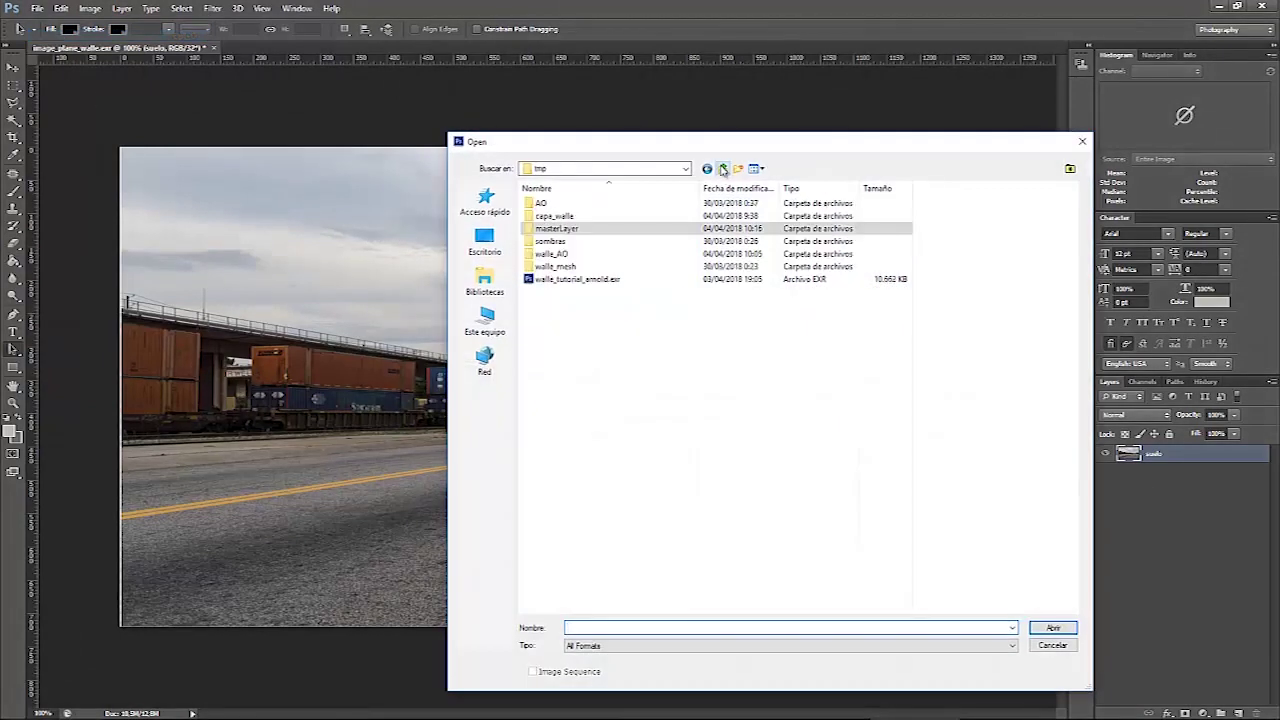
pyautogui.click(722, 169)
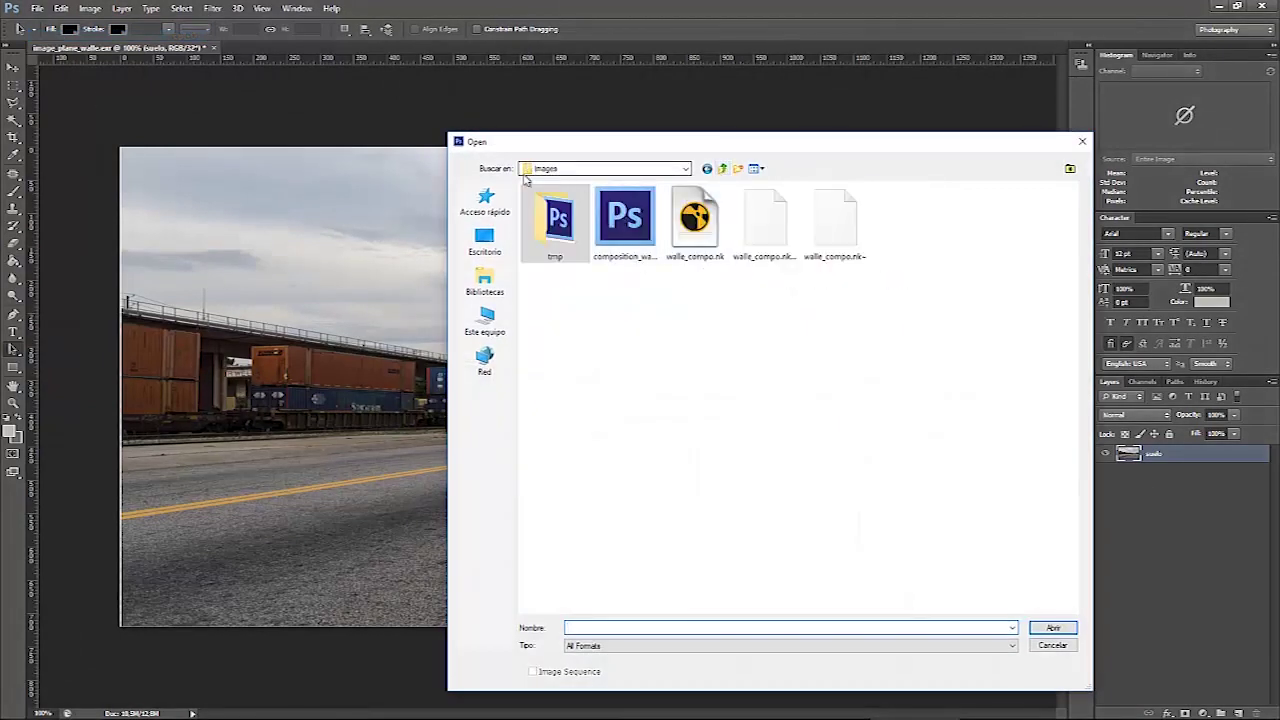
pyautogui.click(662, 170)
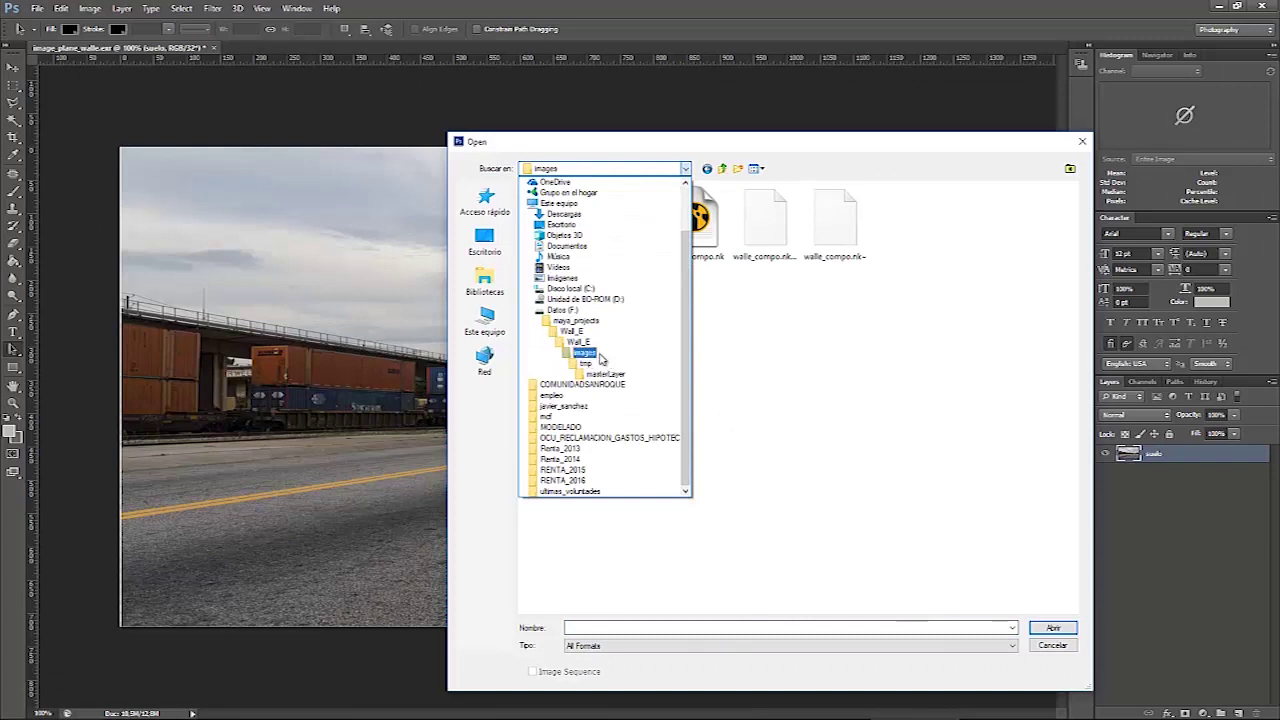
pyautogui.click(592, 364)
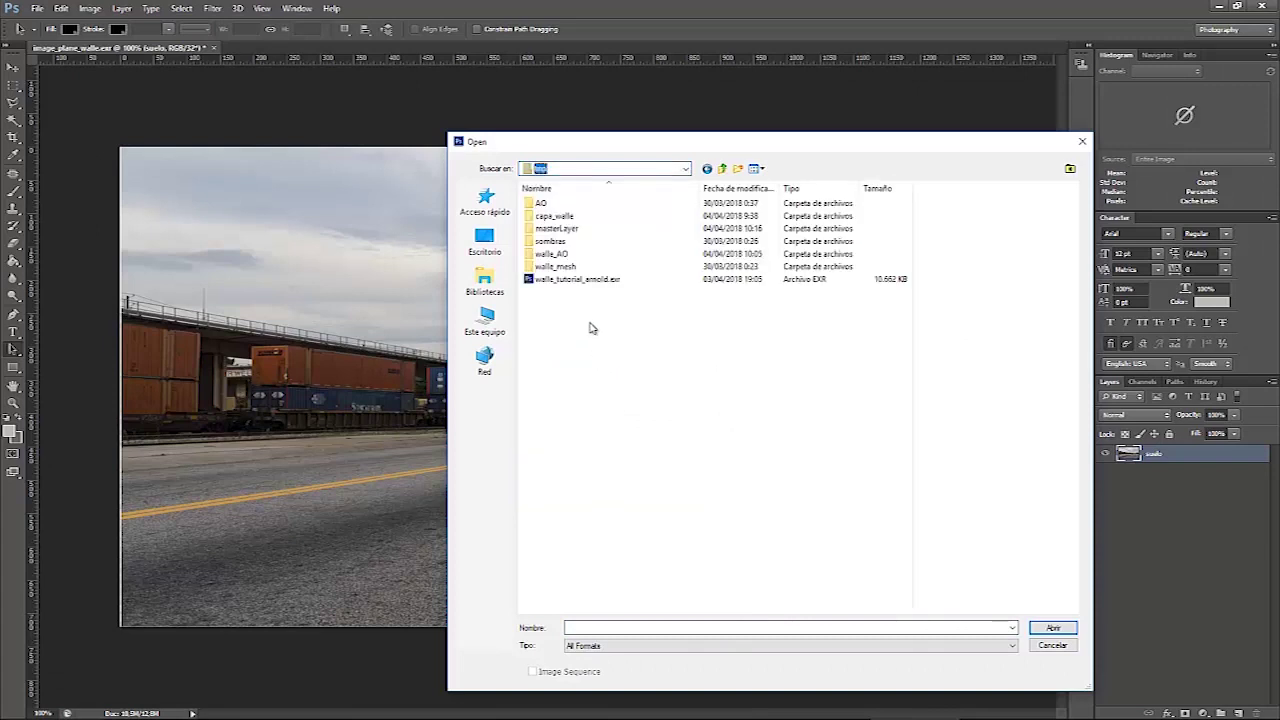
pyautogui.doubleClick(572, 216)
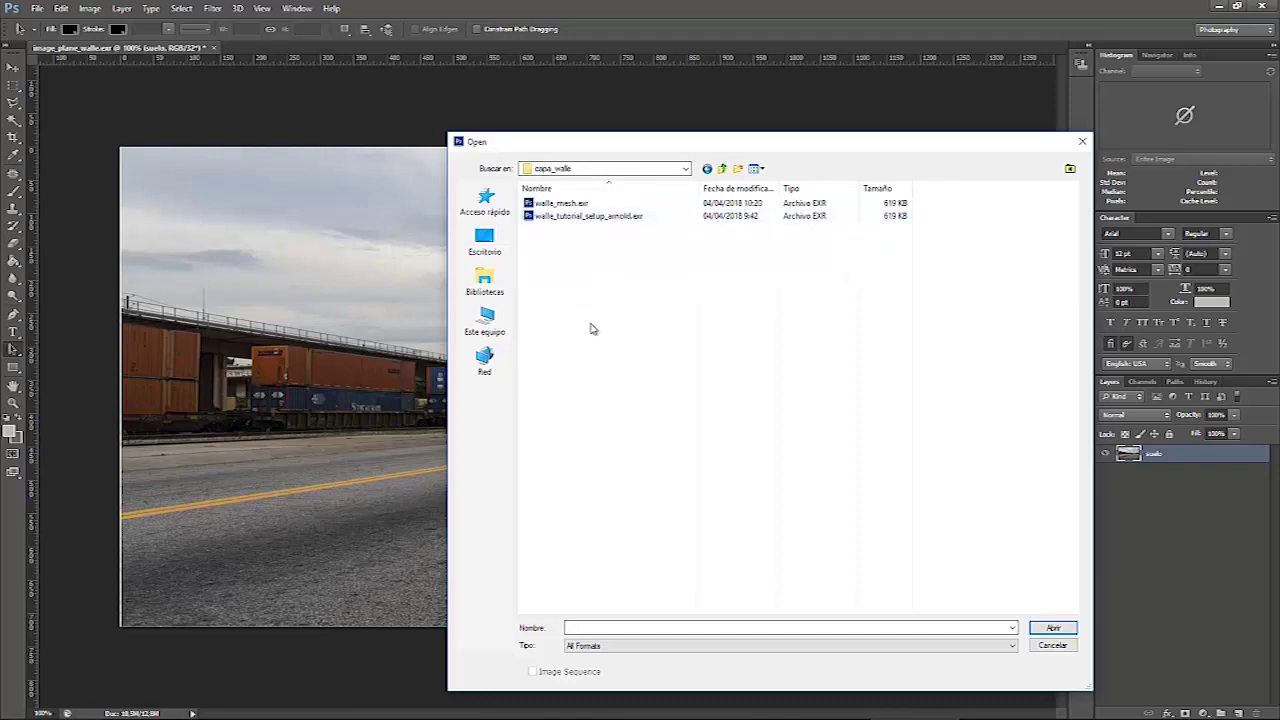
pyautogui.click(547, 205)
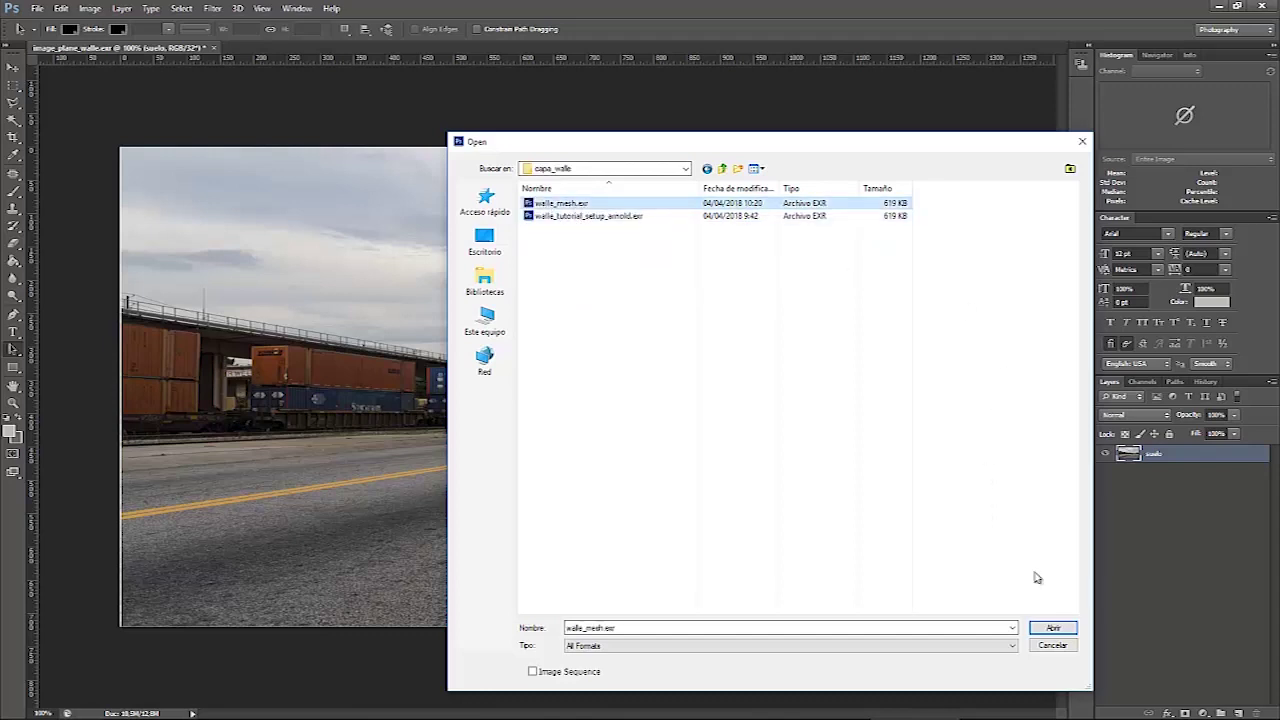
pyautogui.click(1055, 628)
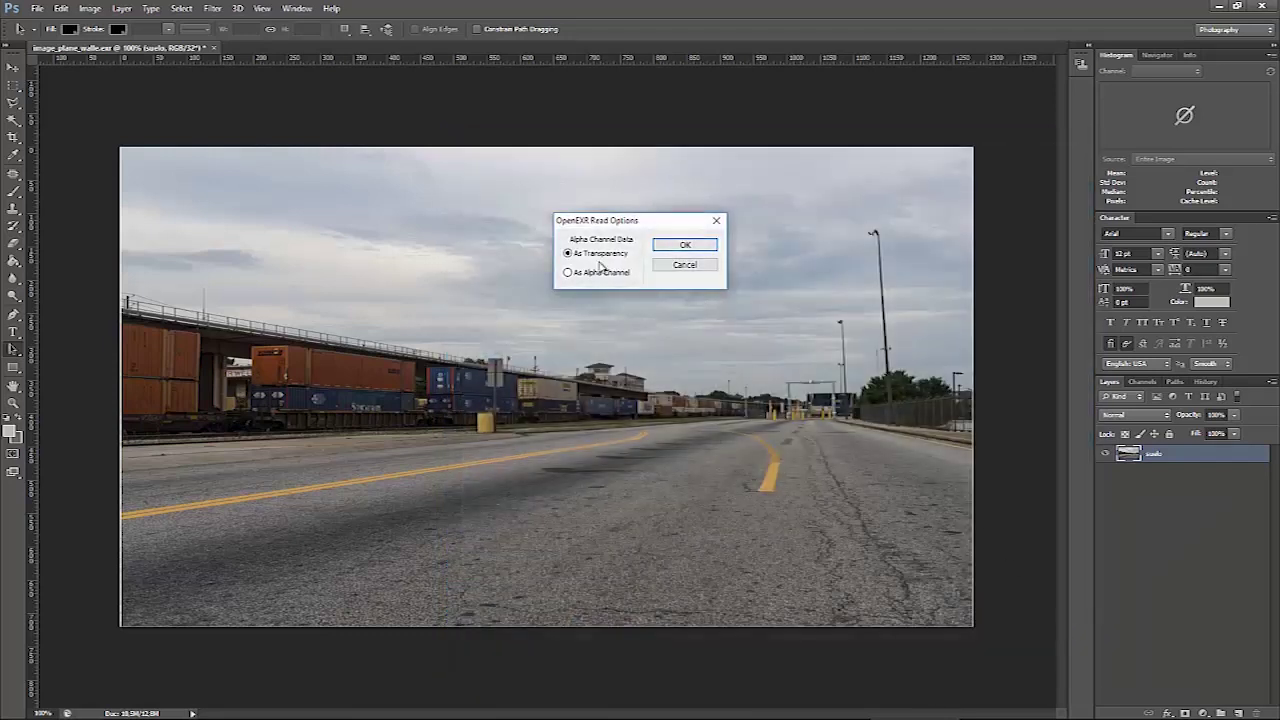
pyautogui.click(666, 248)
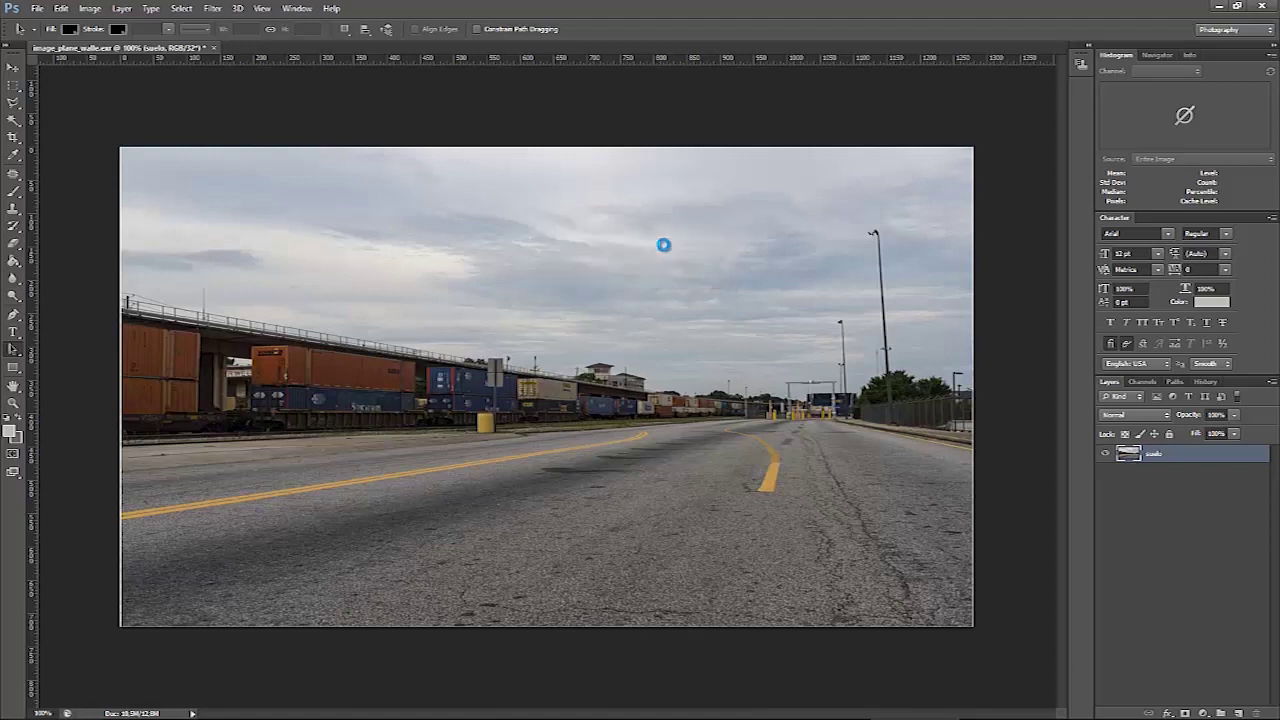
pyautogui.click(706, 328)
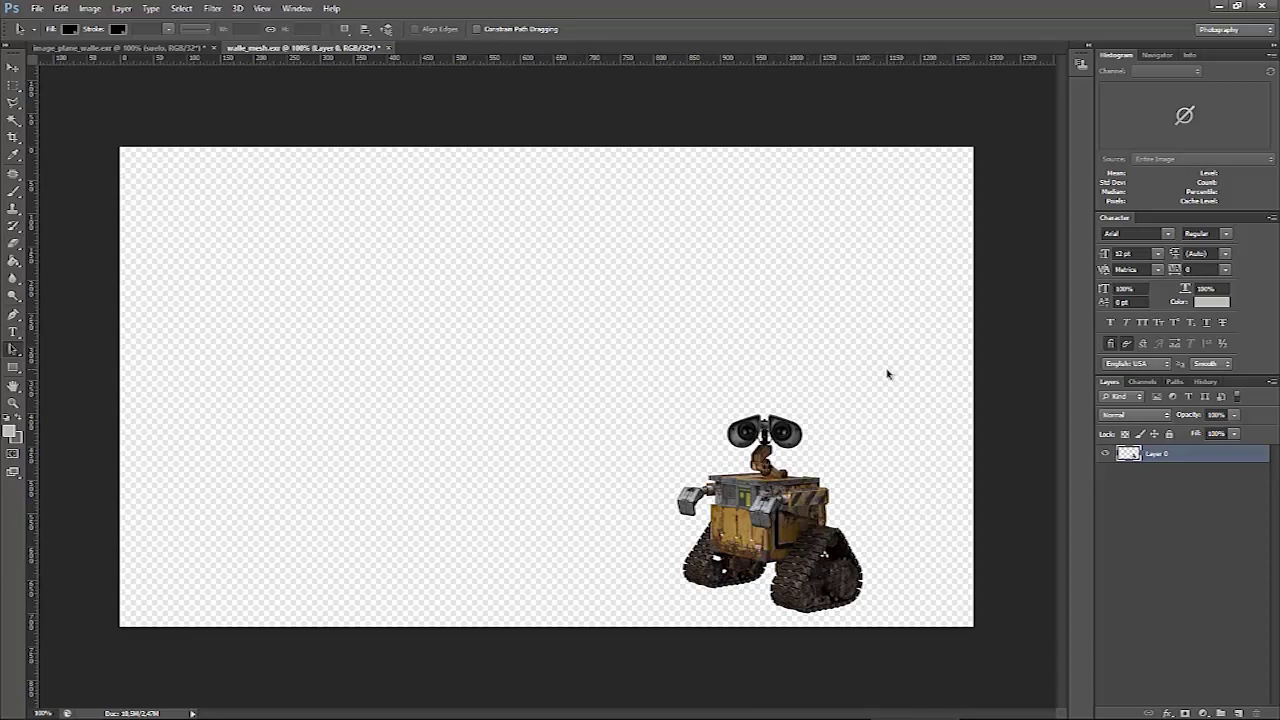
# Undock the walle_mesh.exr document as a floating window below the sky area of image_plane_walle.exr, with the Move tool active.
pyautogui.click(15, 68)
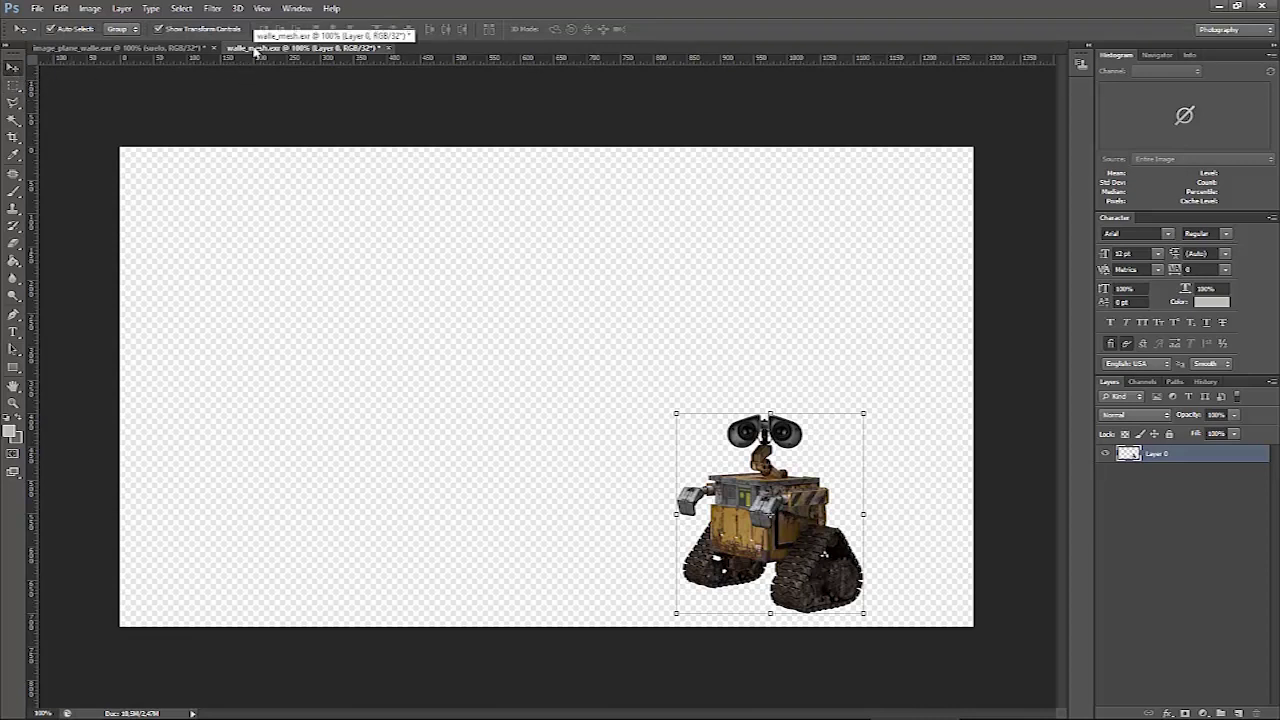
pyautogui.moveTo(256, 50); pyautogui.dragTo(90, 272)
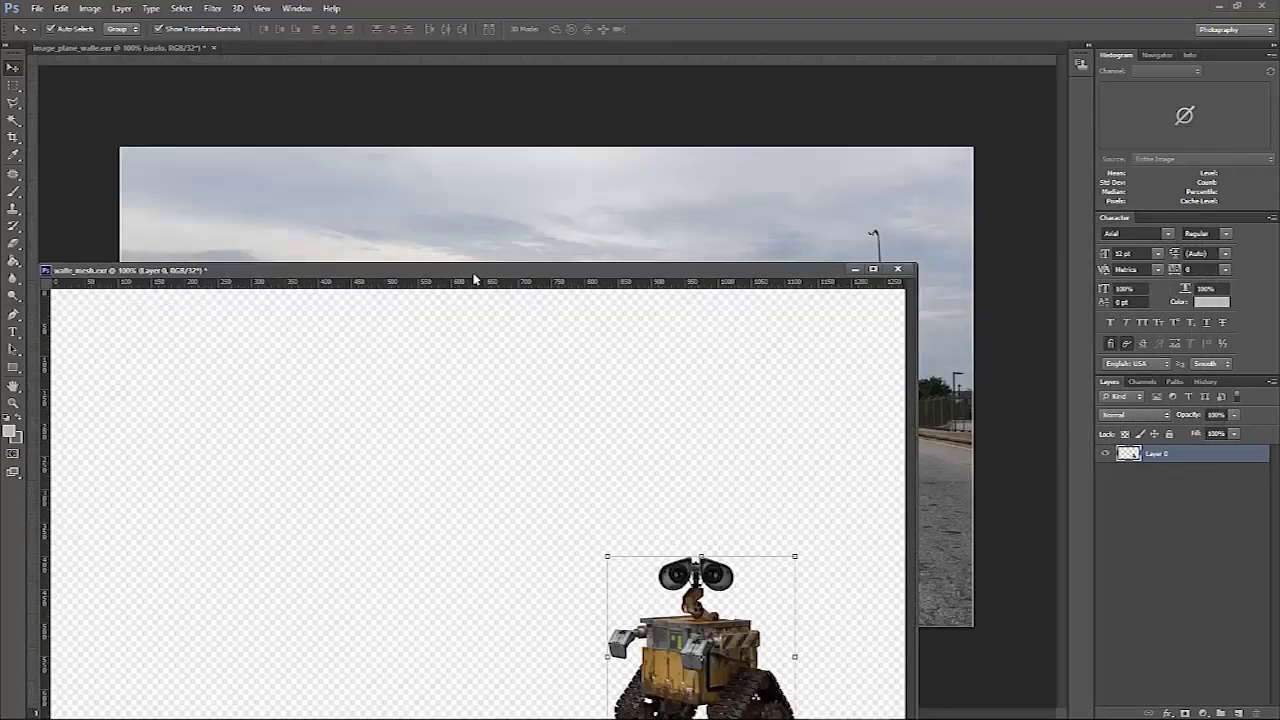
pyautogui.moveTo(471, 277); pyautogui.dragTo(486, 374)
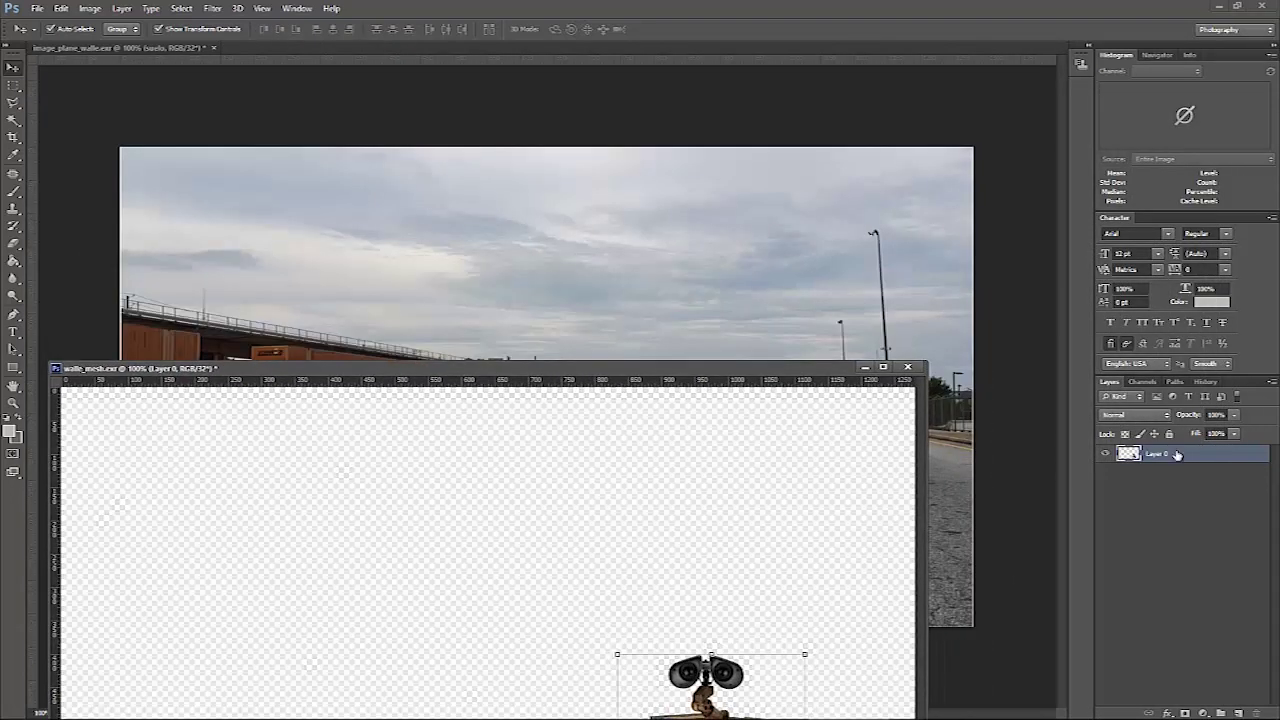
pyautogui.click(161, 50)
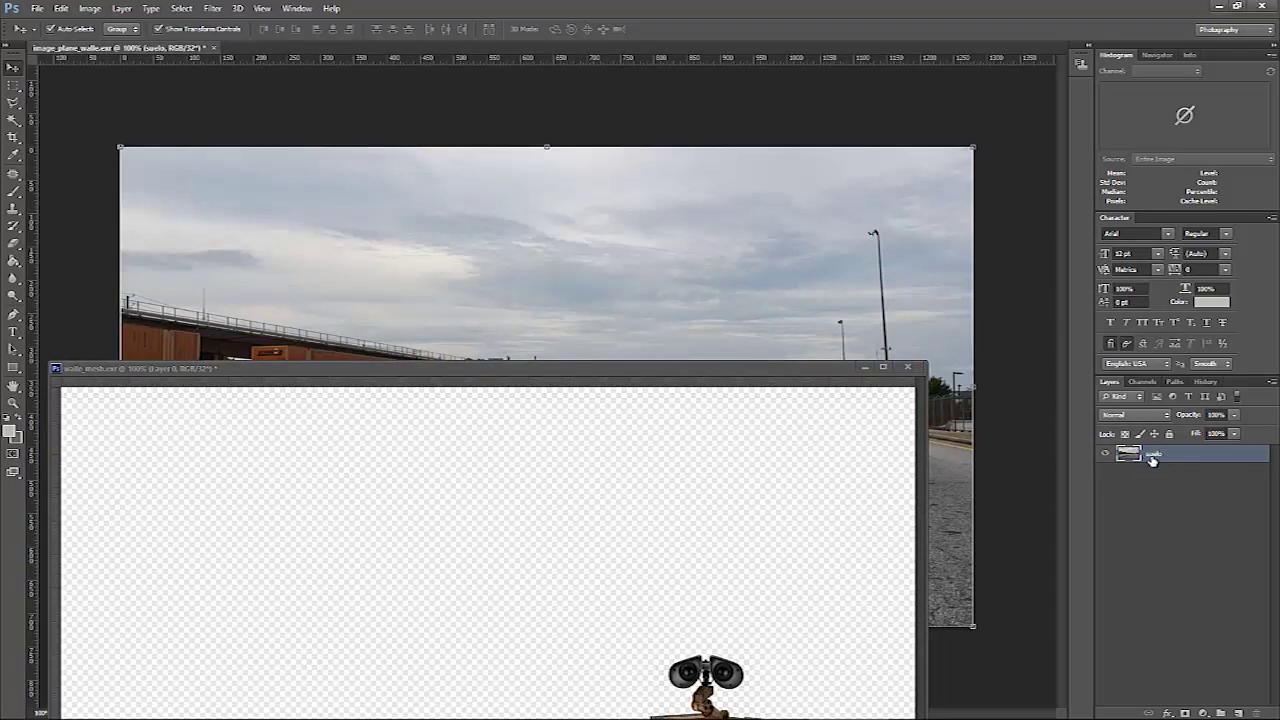
pyautogui.click(808, 372)
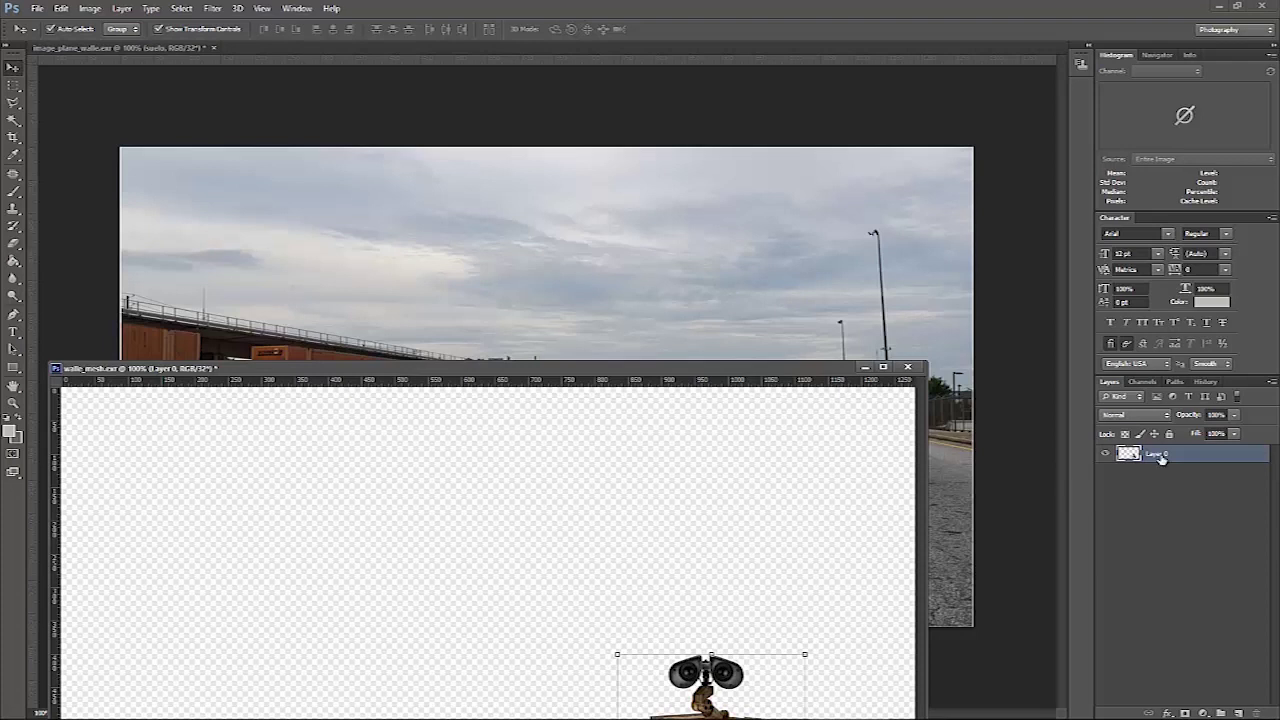
# Copy Layer 0 of walle_mesh.exr into image_plane_walle.exr and minimize the walle_mesh.exr window.
pyautogui.moveTo(1160, 458); pyautogui.dragTo(632, 212)
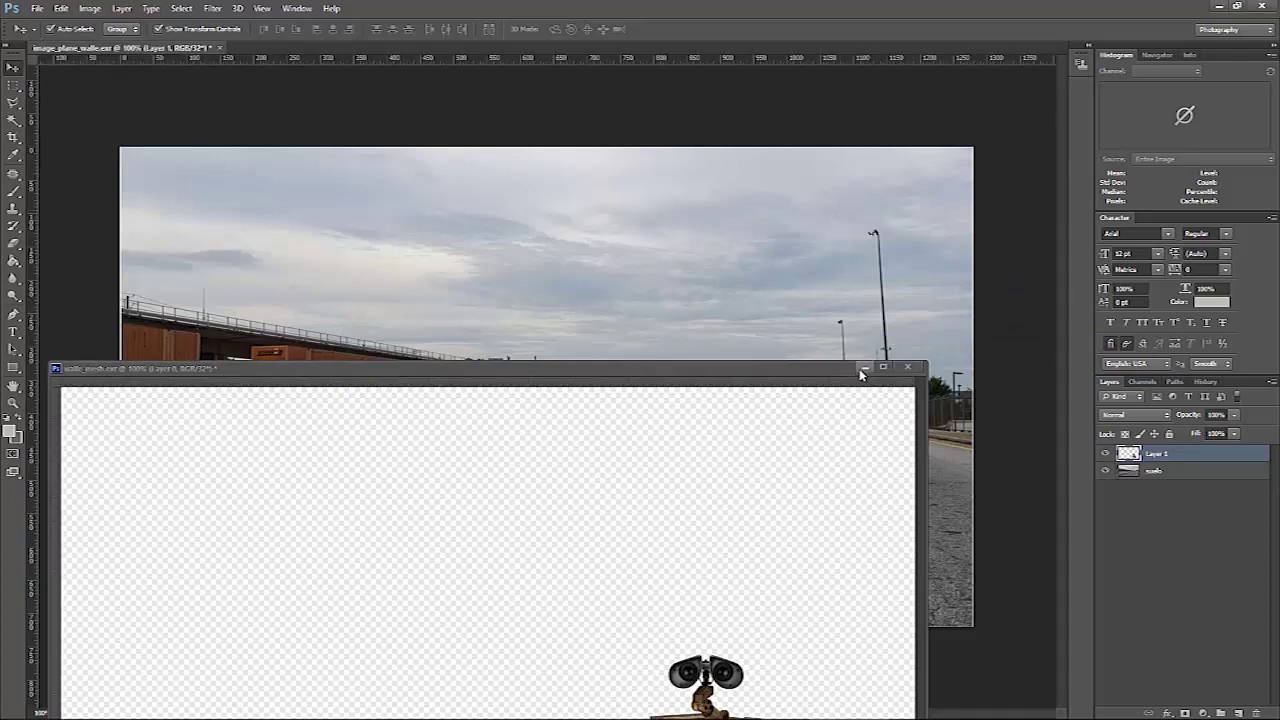
pyautogui.moveTo(829, 371); pyautogui.dragTo(851, 591)
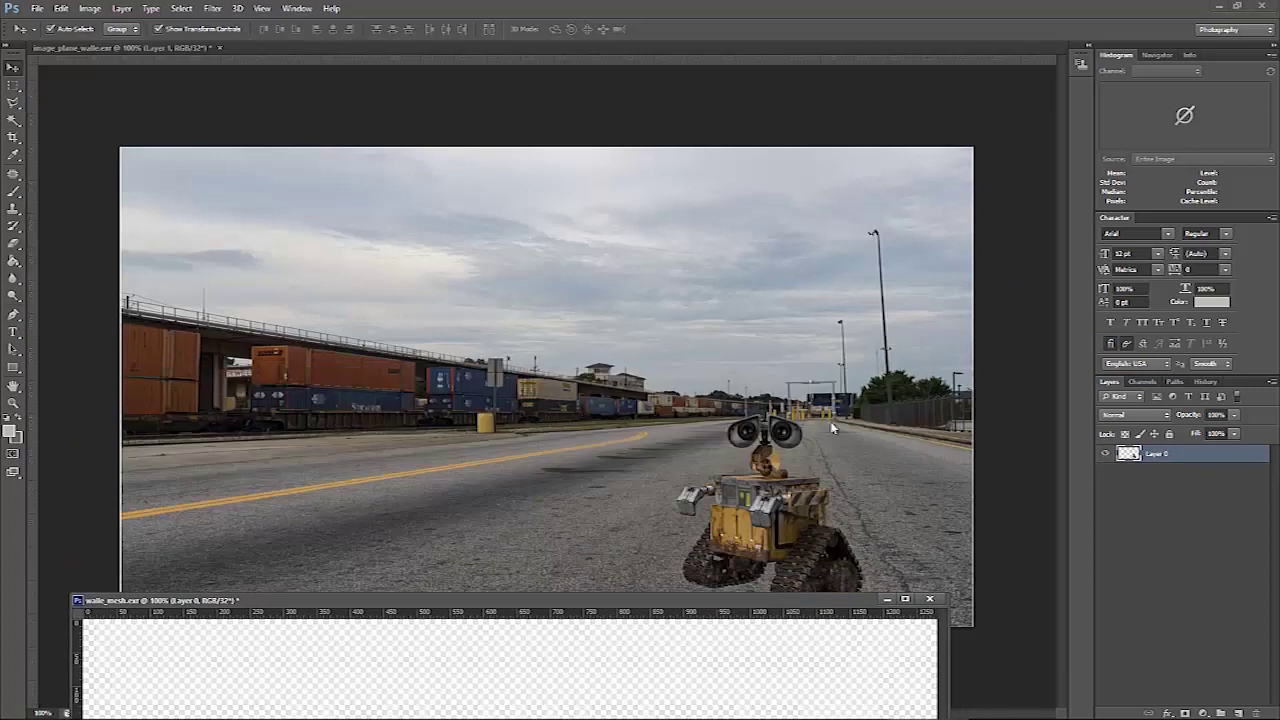
pyautogui.moveTo(754, 607); pyautogui.dragTo(791, 137)
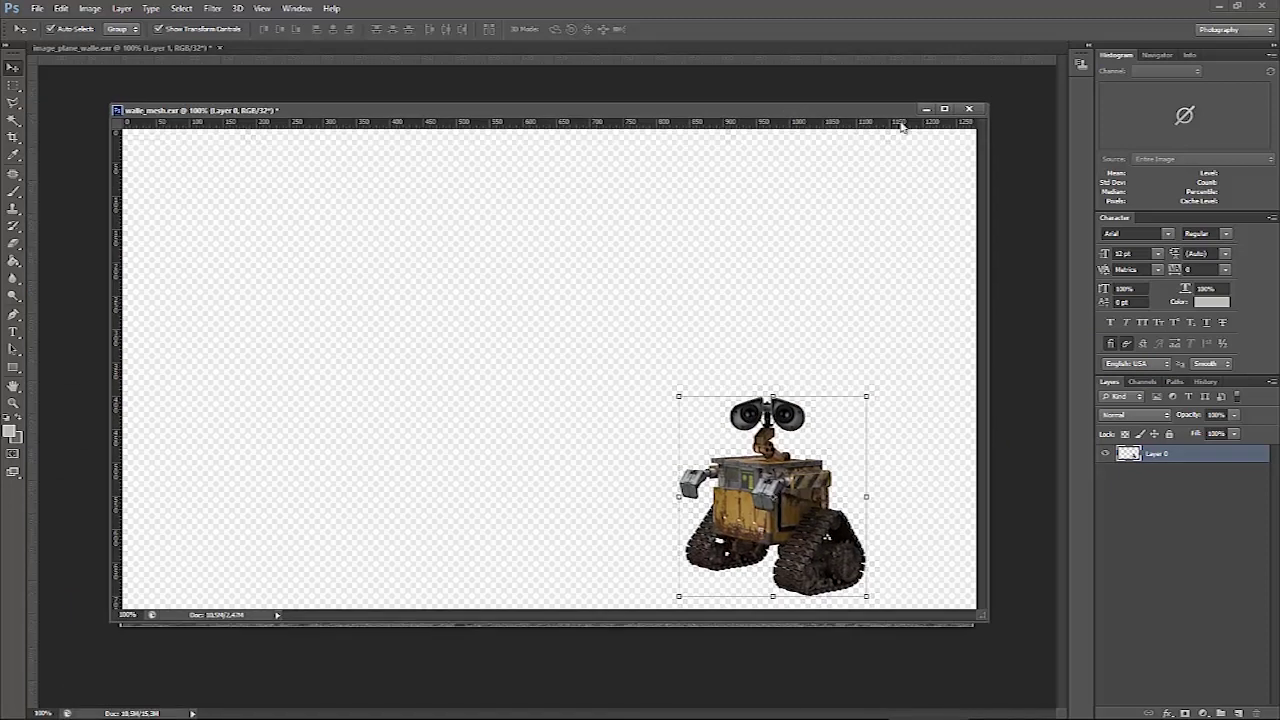
pyautogui.click(929, 113)
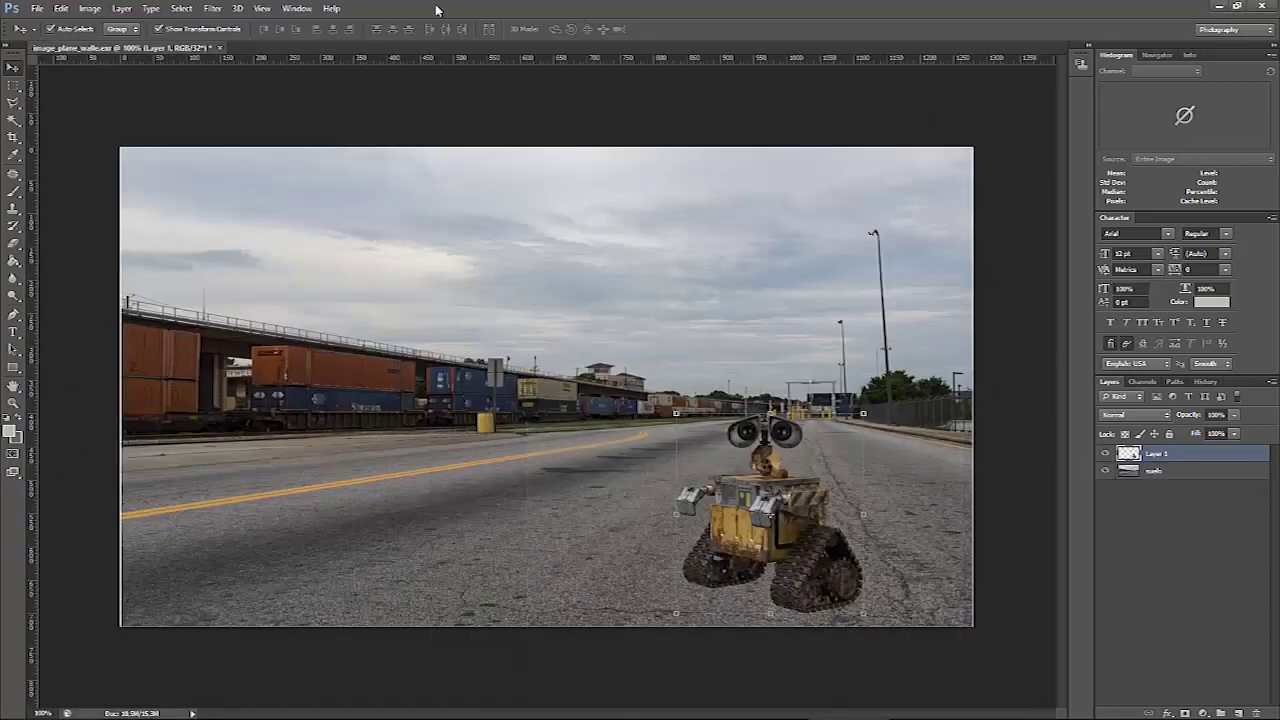
# Rename the copied robot layer as walle_mesh, deselect it and switch off its visibility.
pyautogui.doubleClick(1163, 456)
pyautogui.write('walle_mesh')
pyautogui.press('Return')
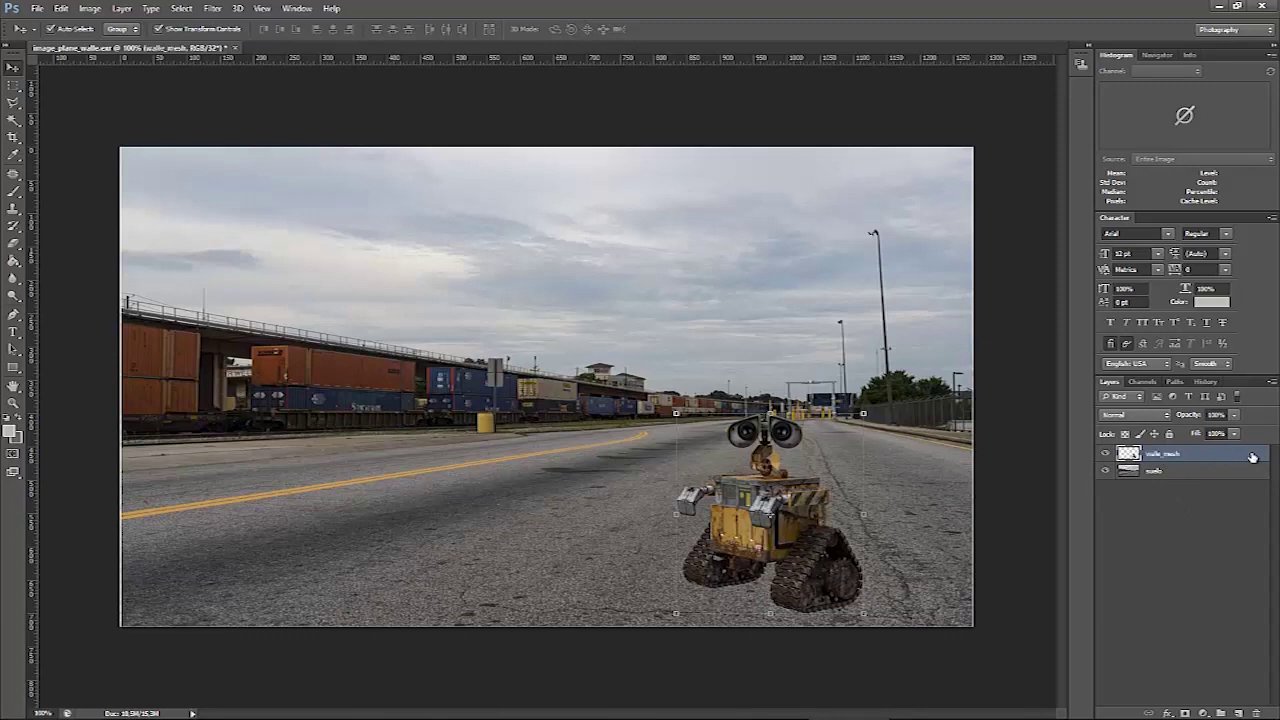
pyautogui.click(1237, 585)
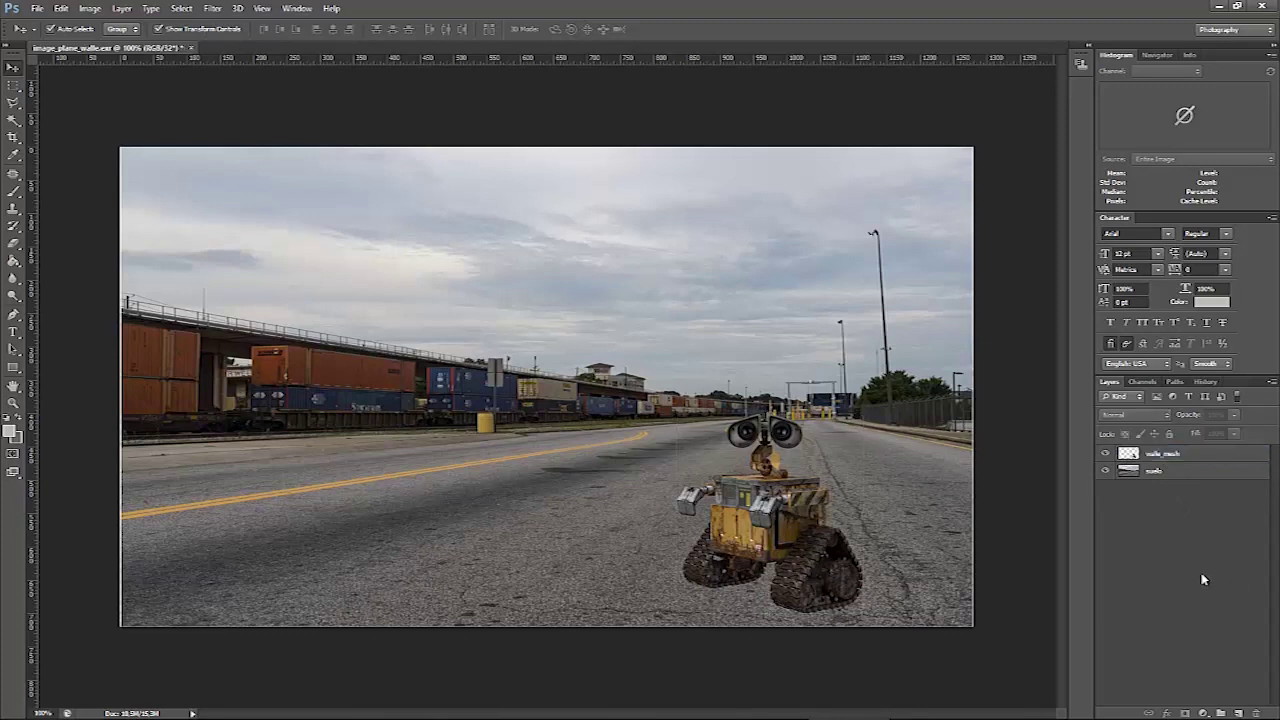
pyautogui.click(1106, 455)
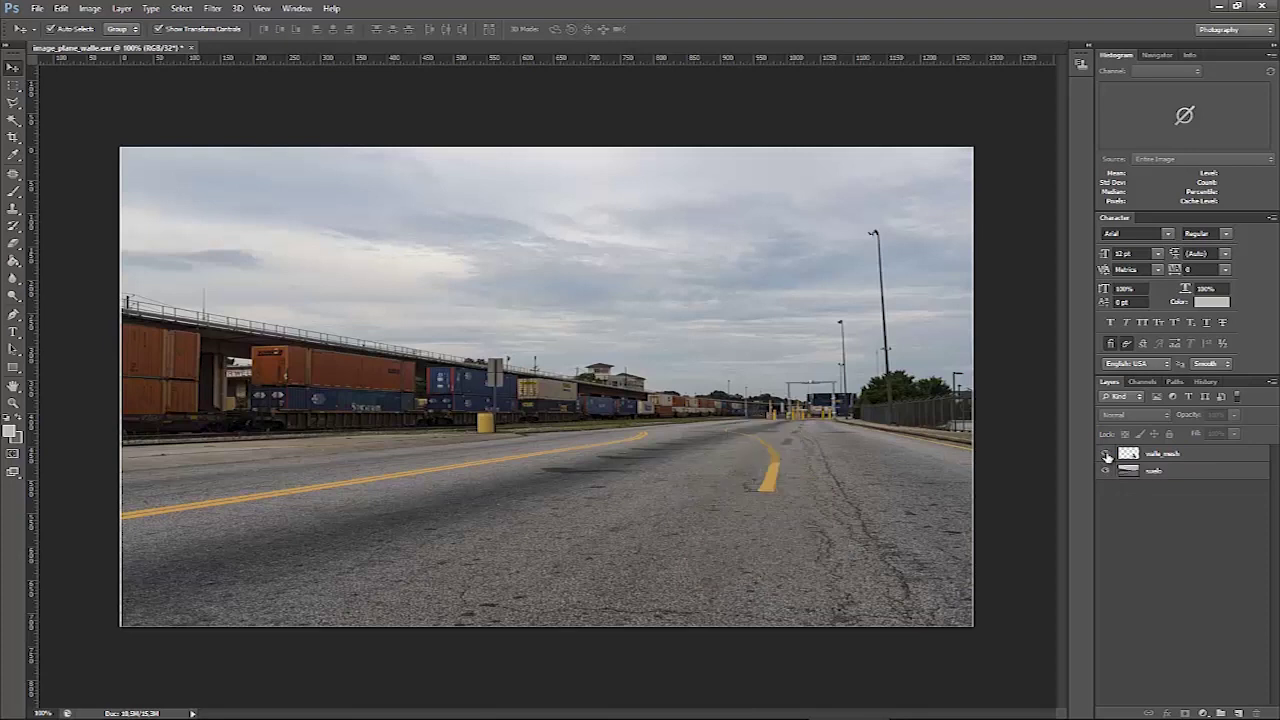
# Turn walle_mesh back on, switch to Maya and make the sombras render layer visible and renderable in Render Setup.
pyautogui.click(1106, 455)
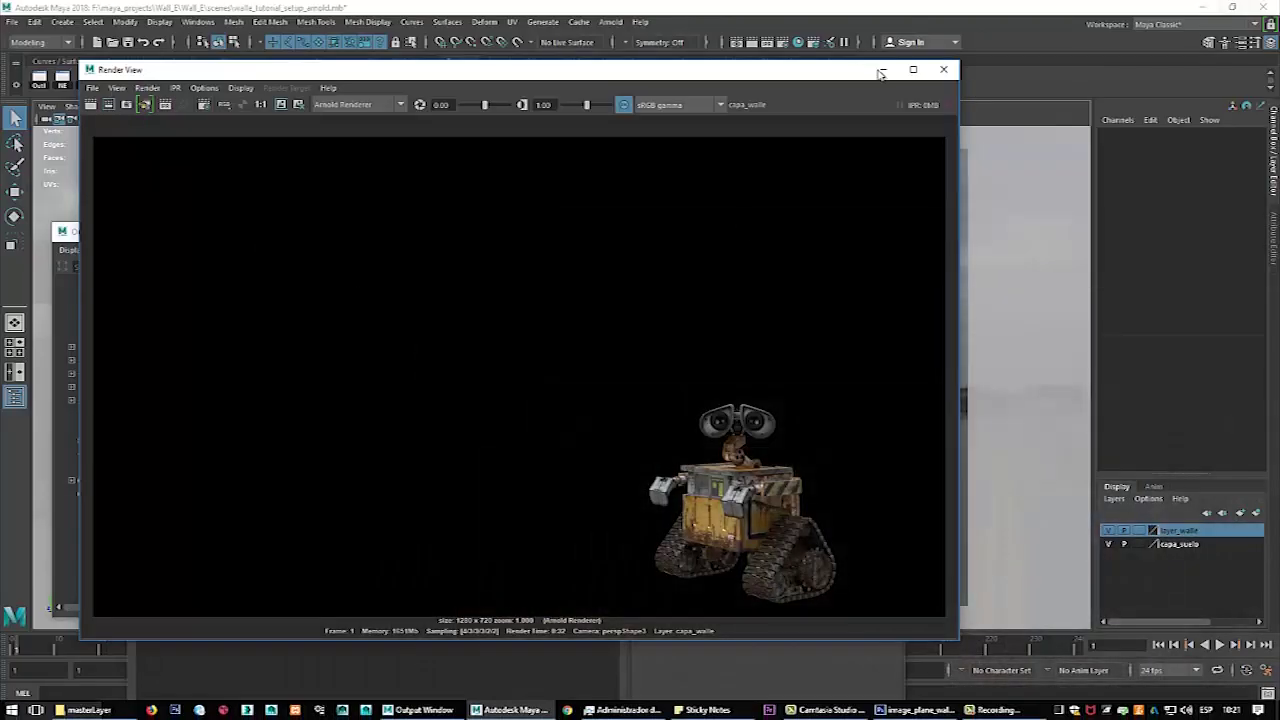
pyautogui.click(883, 69)
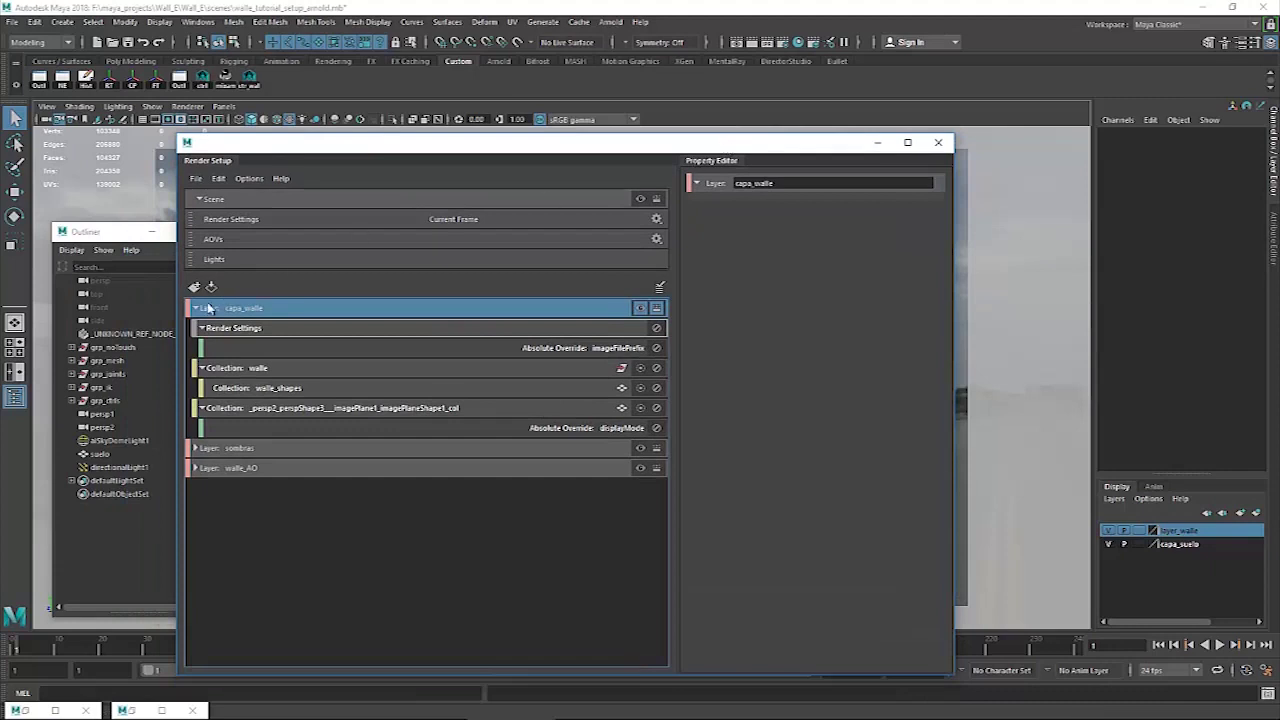
pyautogui.click(196, 308)
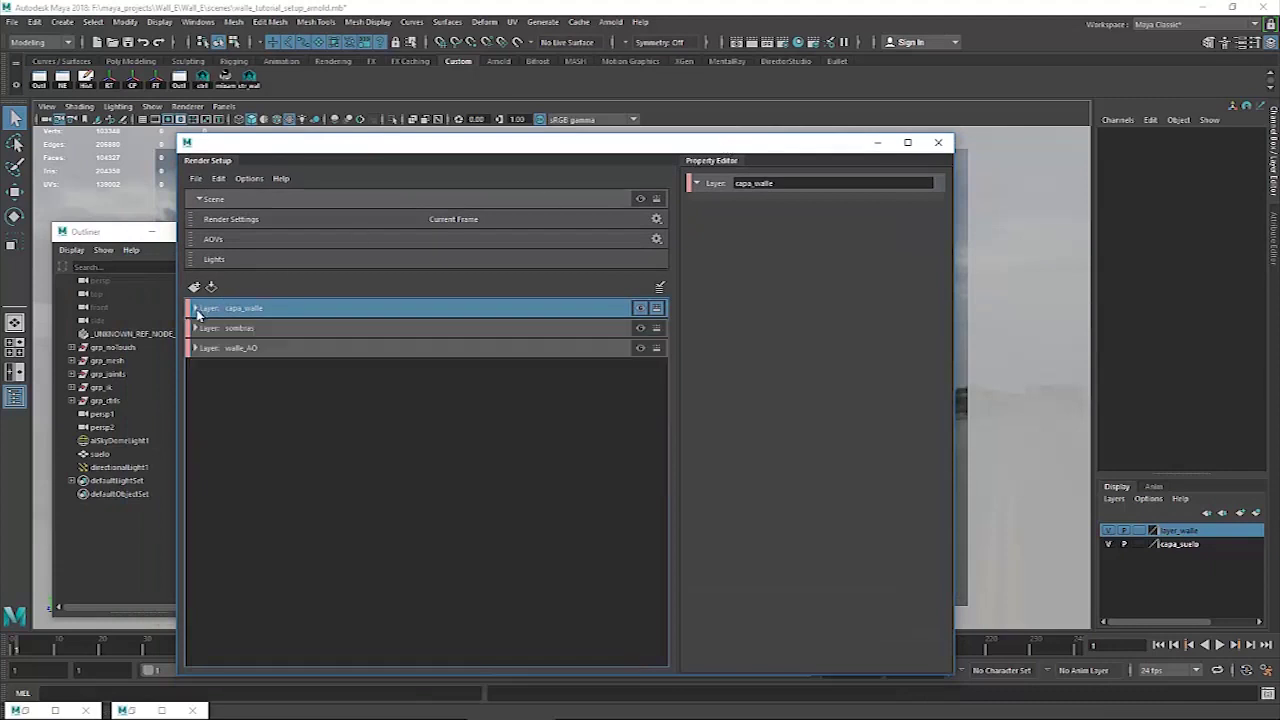
pyautogui.click(400, 329)
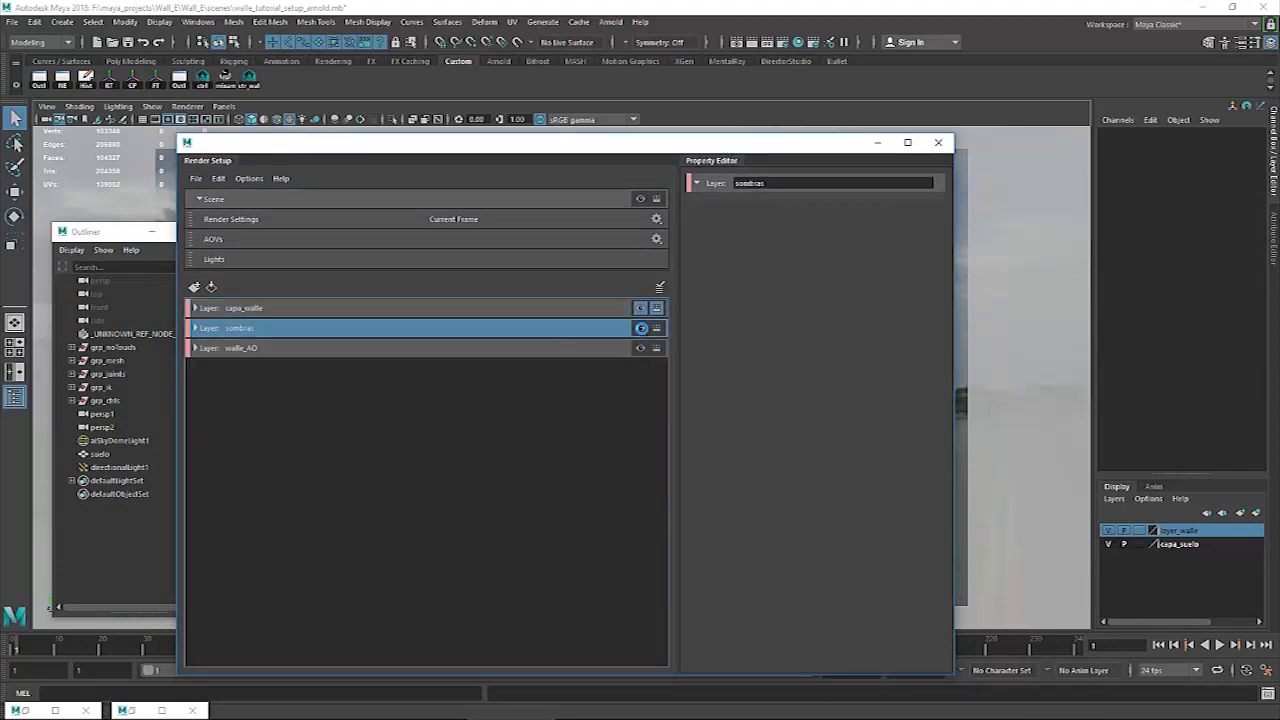
pyautogui.click(641, 328)
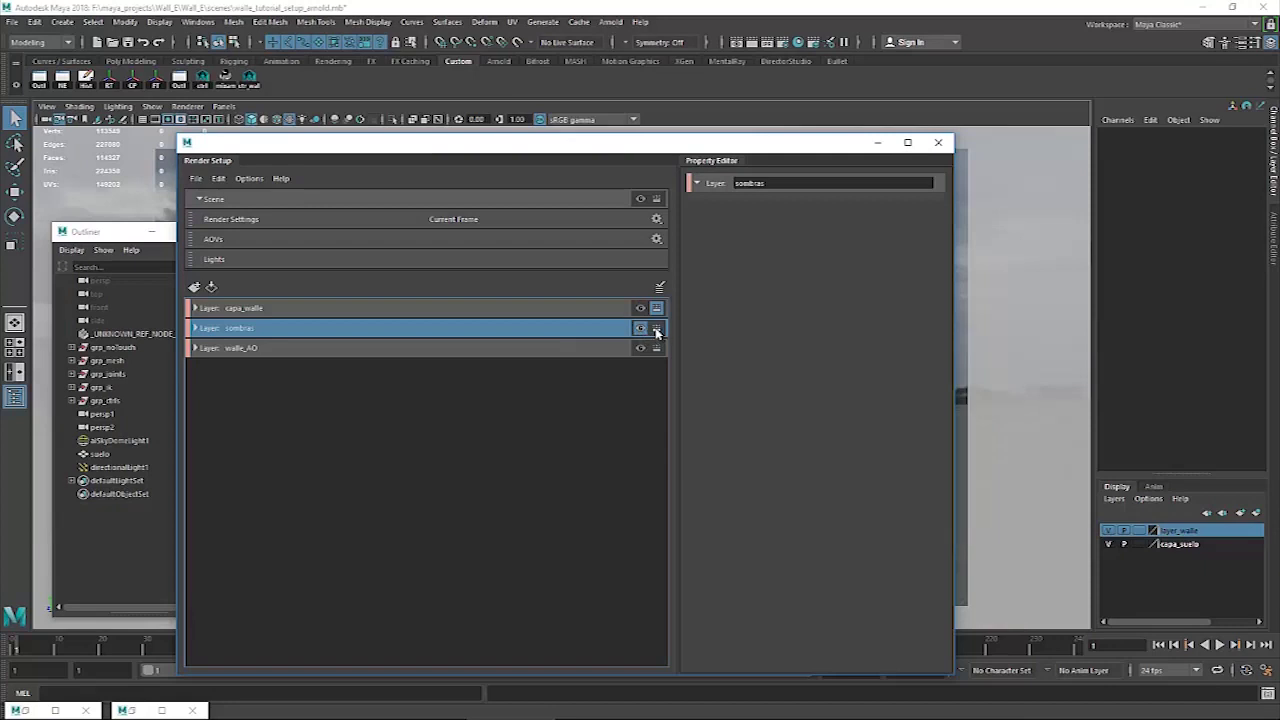
pyautogui.click(656, 329)
# Create an absolute override of the file name prefix for the sombras layer and set it to sombras_walle.
pyautogui.click(781, 43)
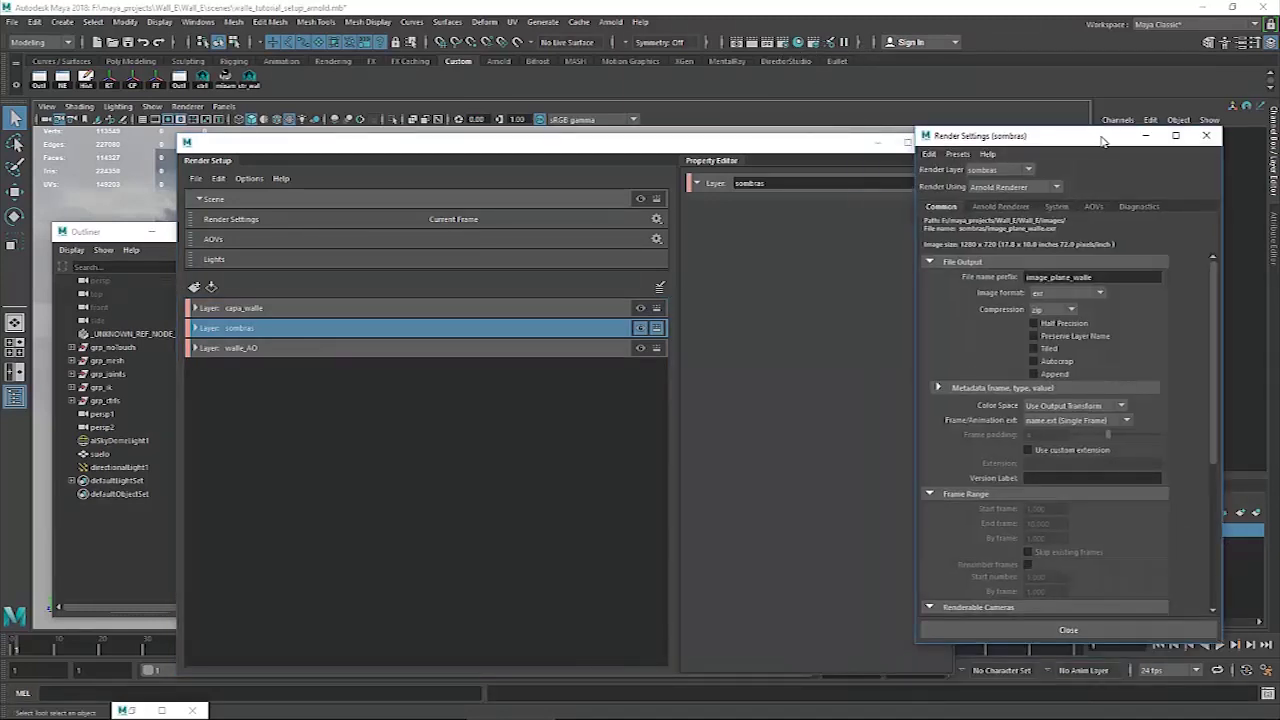
pyautogui.moveTo(1103, 141); pyautogui.dragTo(1100, 117)
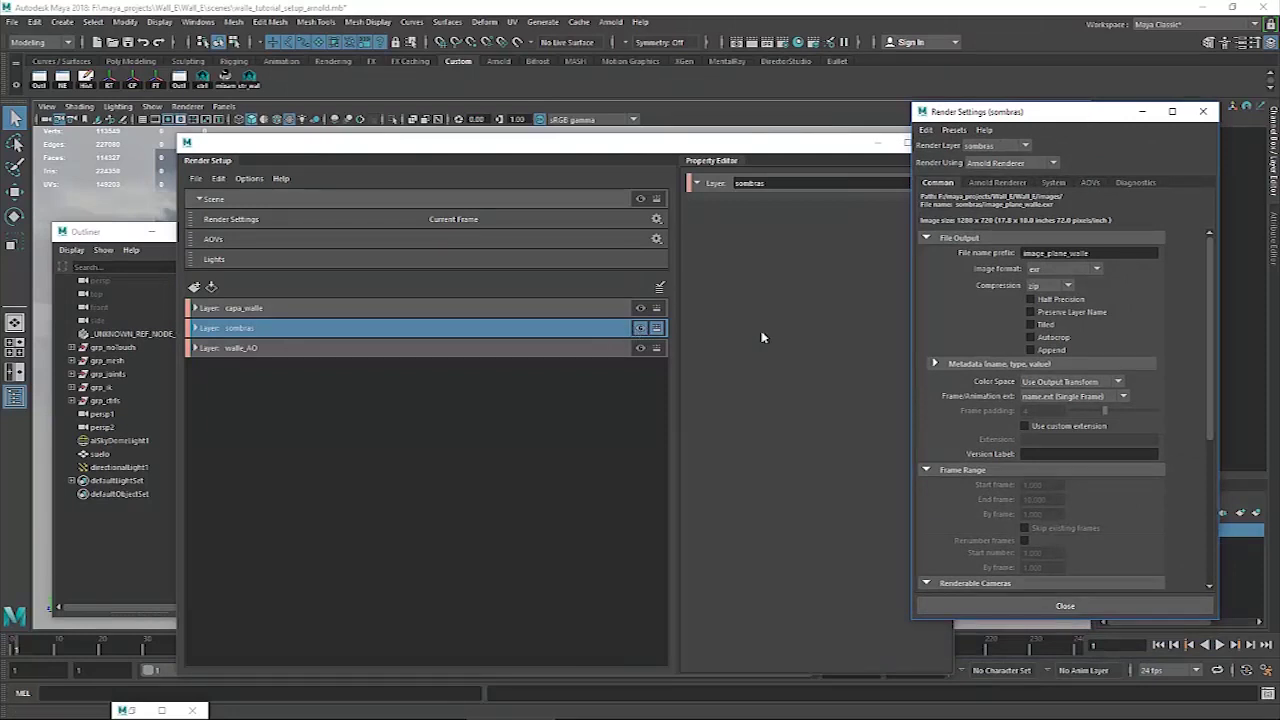
pyautogui.rightClick(991, 256)
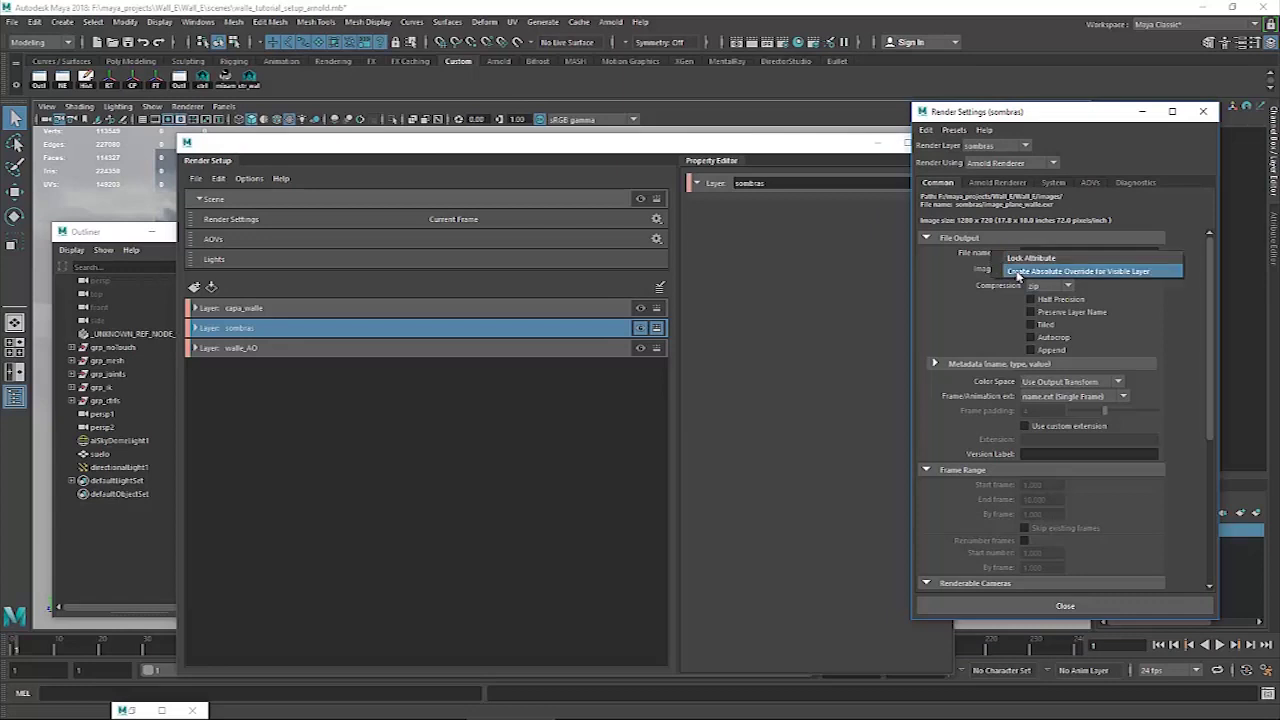
pyautogui.click(1018, 272)
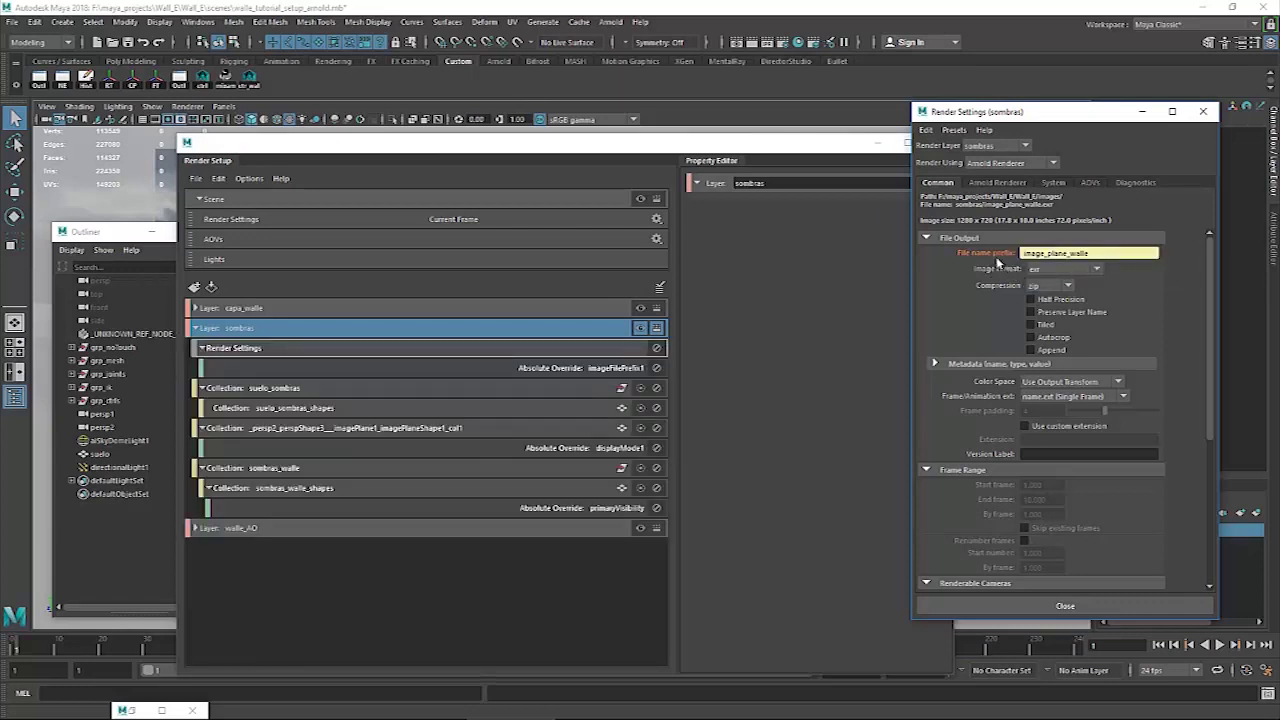
pyautogui.click(1097, 256)
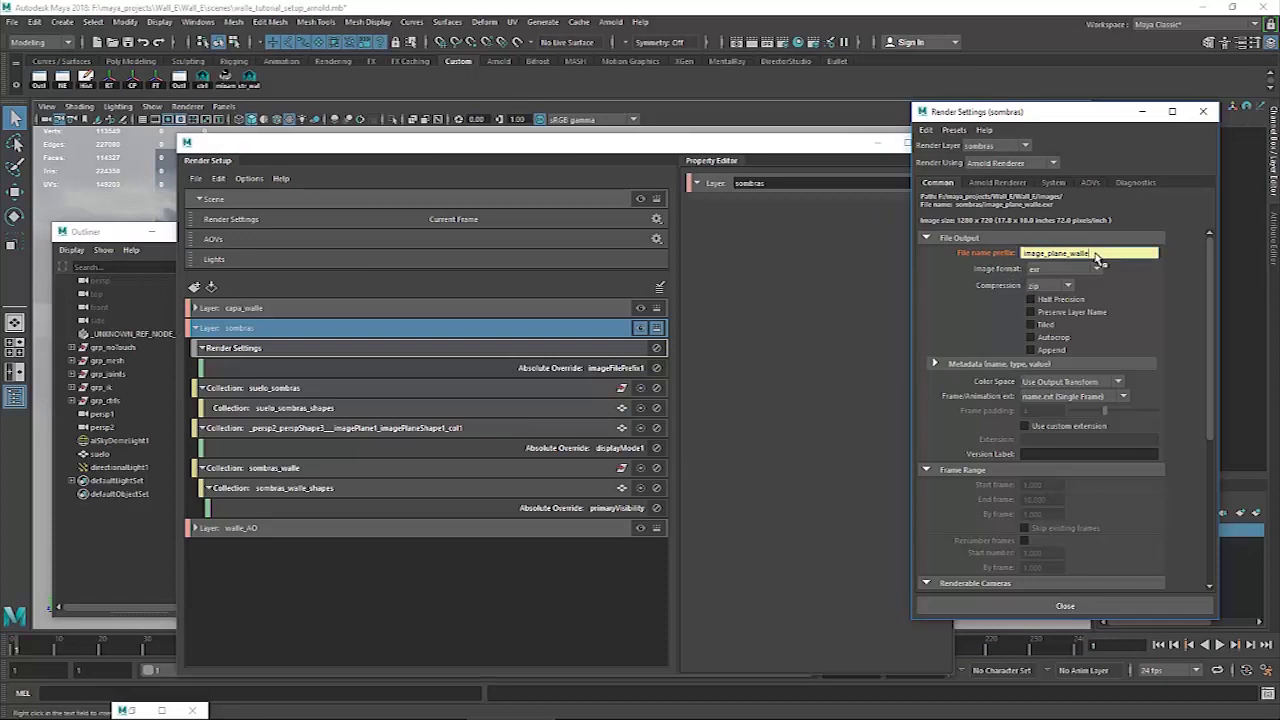
pyautogui.moveTo(1097, 256); pyautogui.dragTo(1000, 255)
pyautogui.write('sombras')
pyautogui.press('Return')
pyautogui.click(1142, 111)
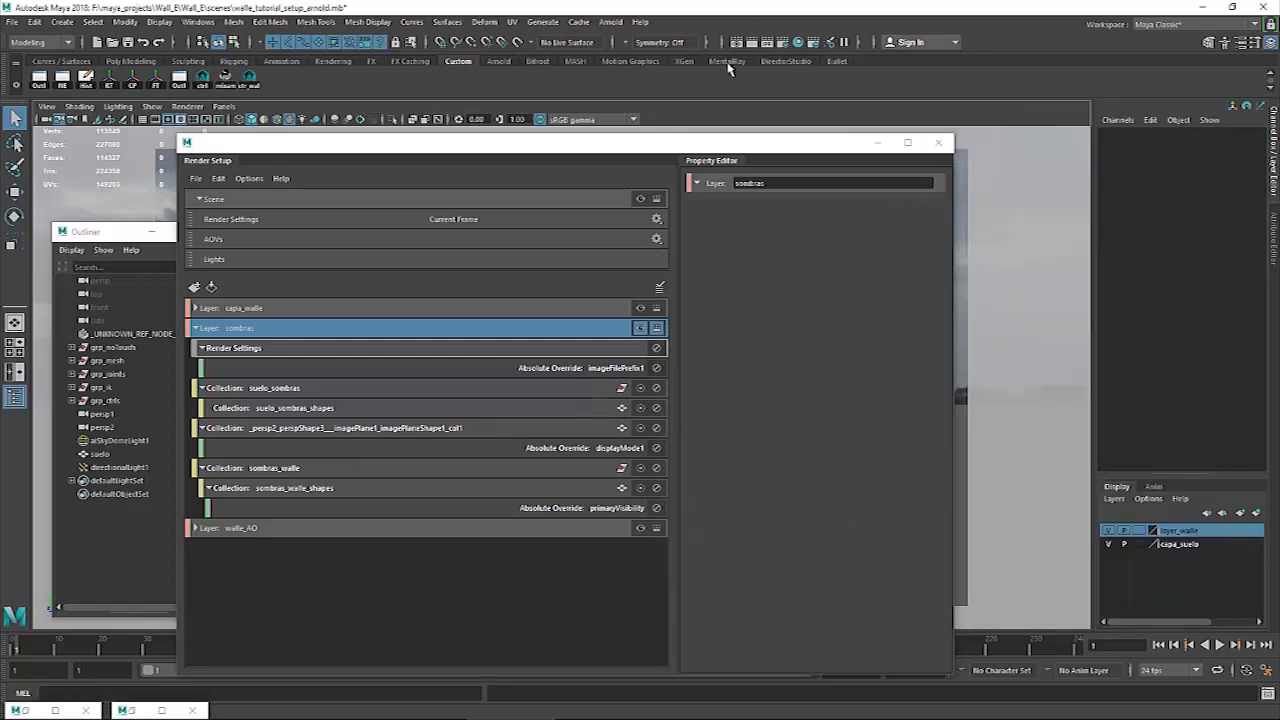
# Render the sombras layer with Arnold, inspect the render's alpha channel and minimize the Render View.
pyautogui.click(877, 142)
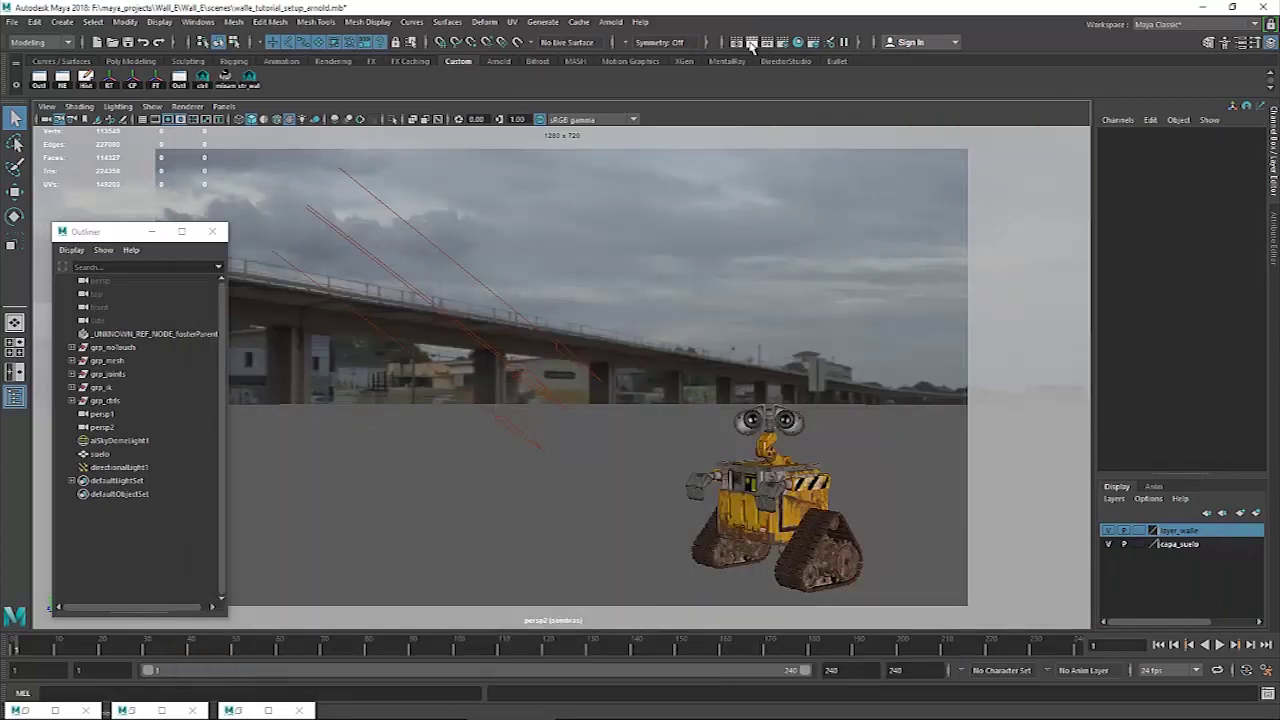
pyautogui.click(751, 43)
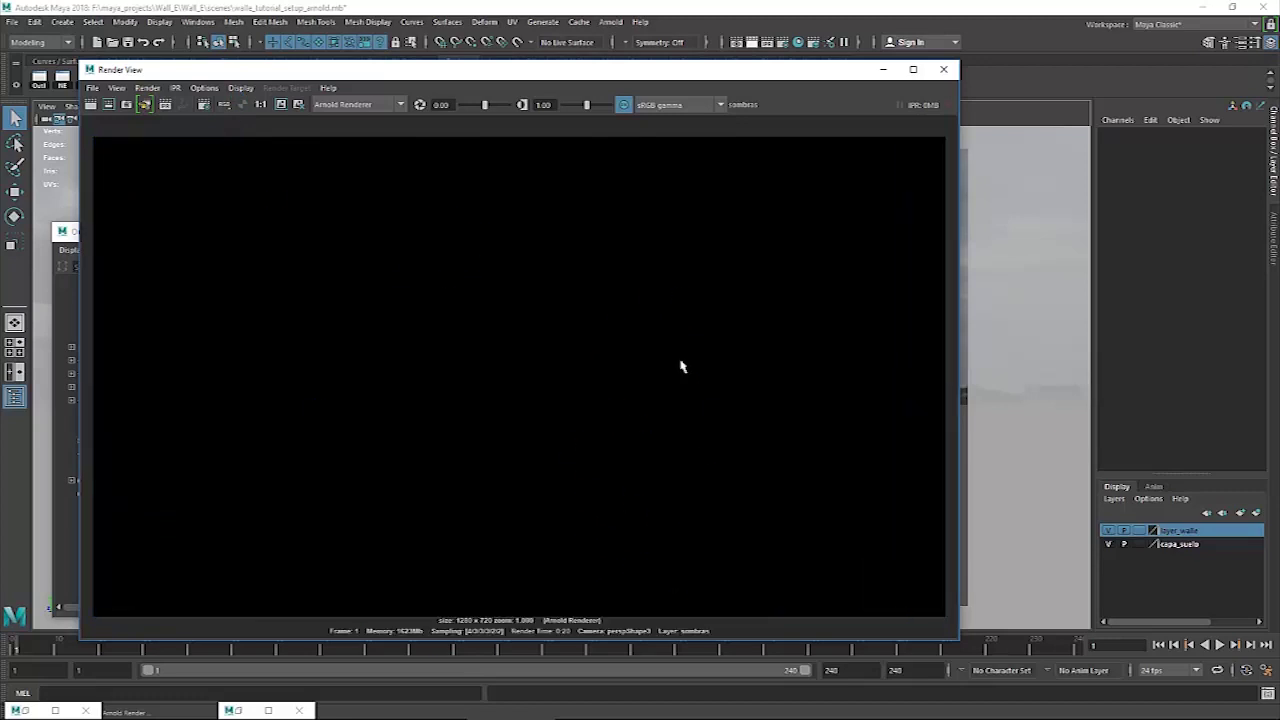
pyautogui.click(241, 106)
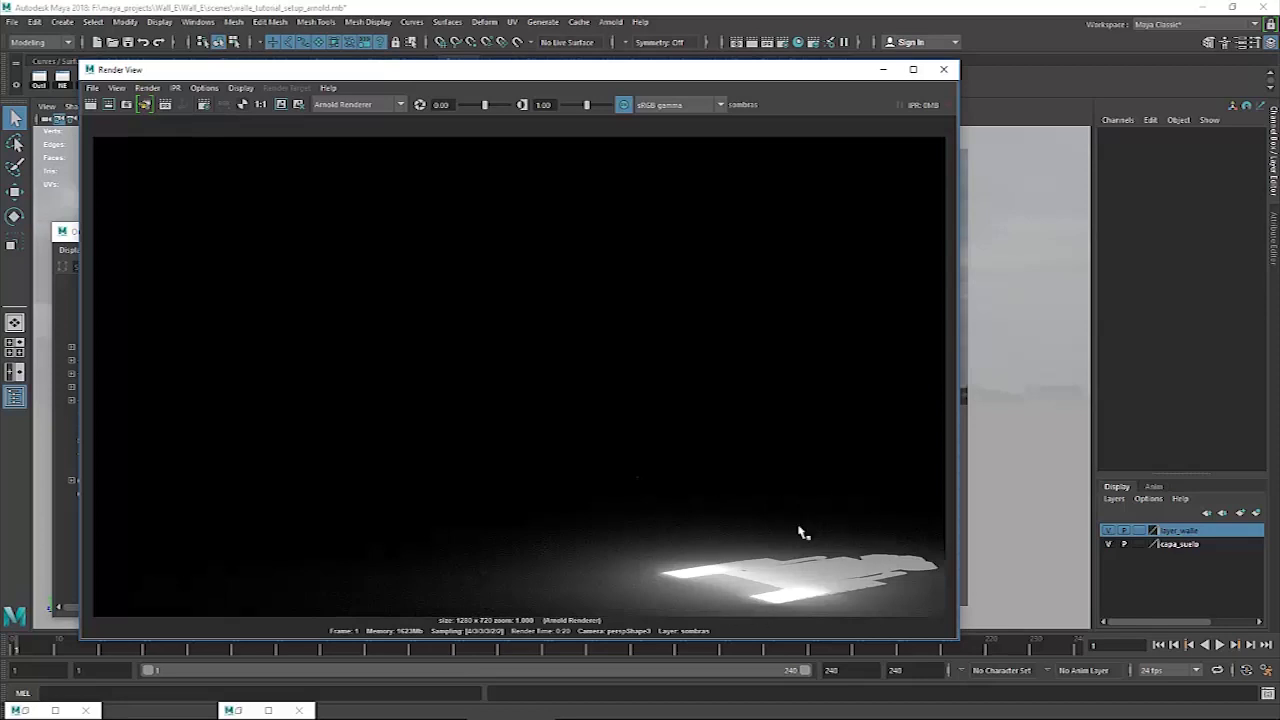
pyautogui.click(883, 70)
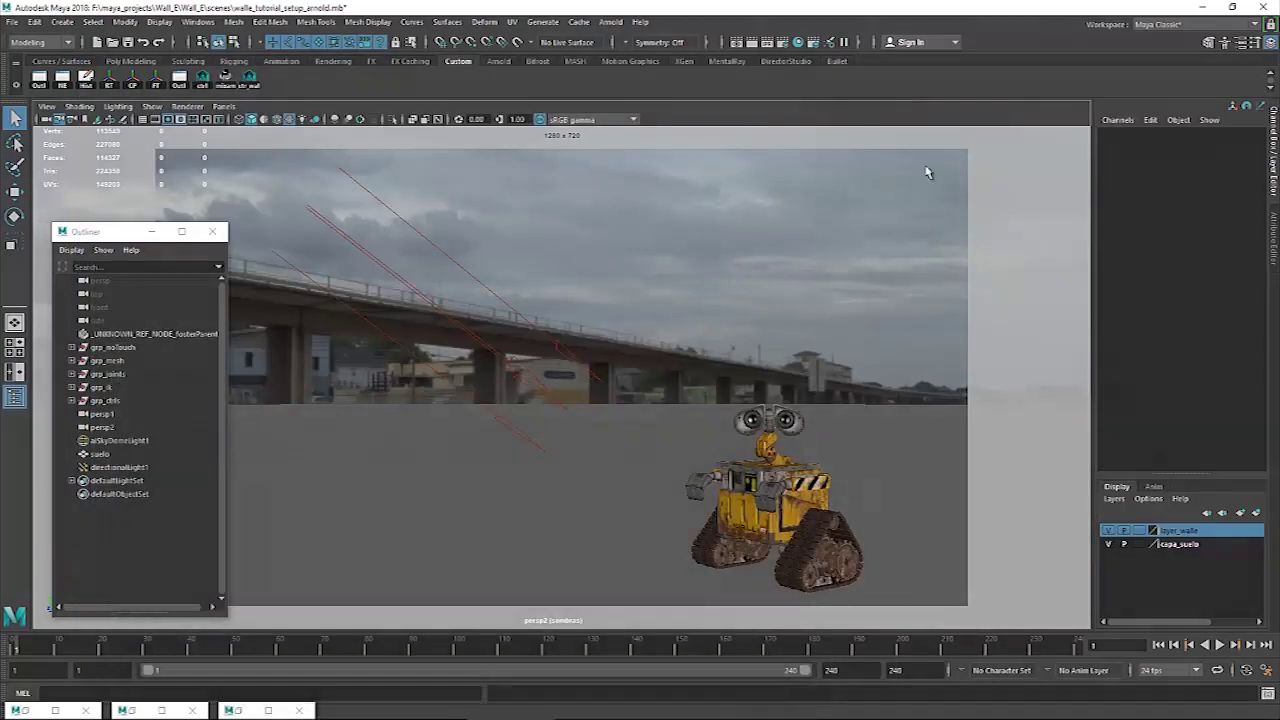
# Switch to Photoshop and open sombras_walle.exr from the sombras folder, with alpha as transparency and the working RGB profile sRGB IEC61966-2.1.
pyautogui.click(913, 710)
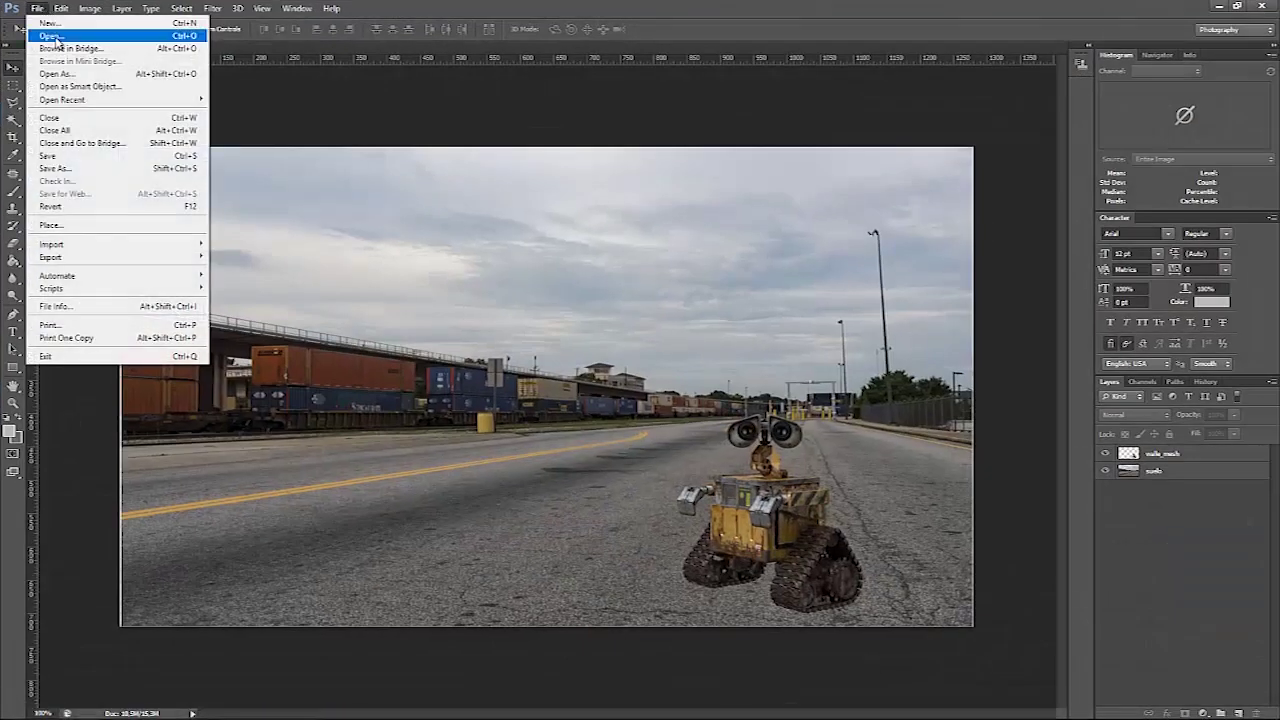
pyautogui.click(52, 35)
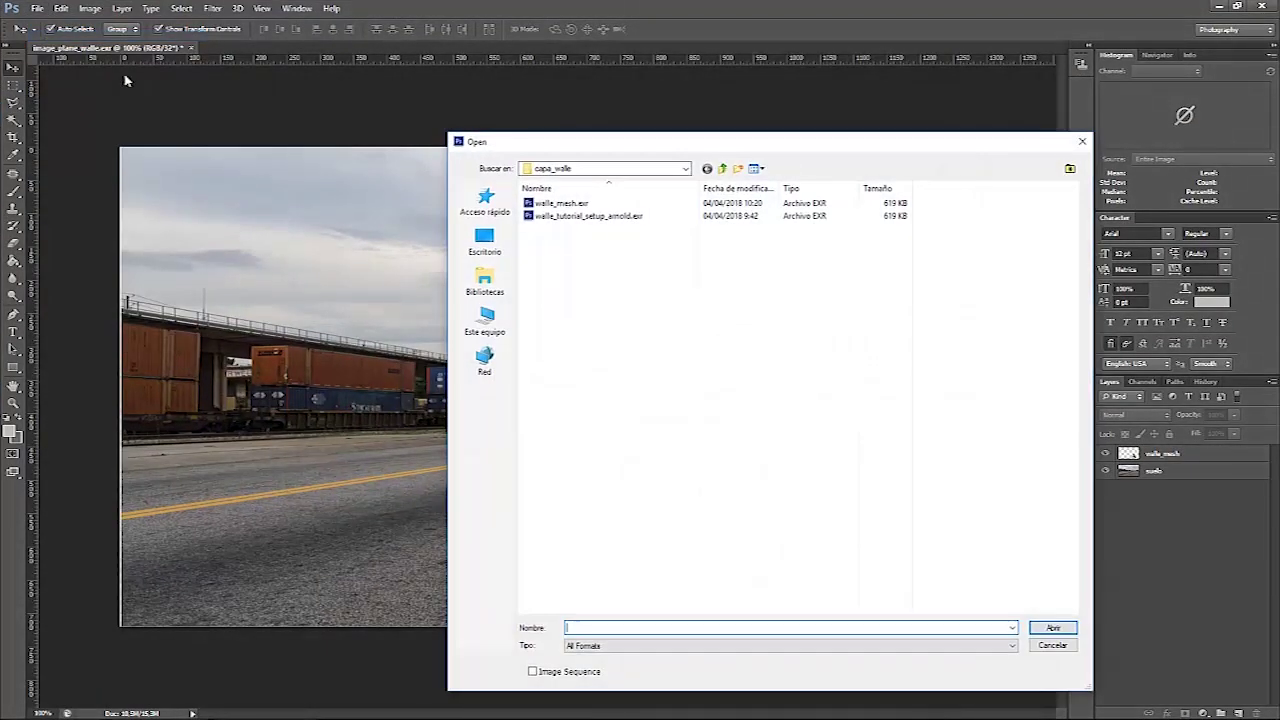
pyautogui.click(722, 168)
pyautogui.doubleClick(562, 244)
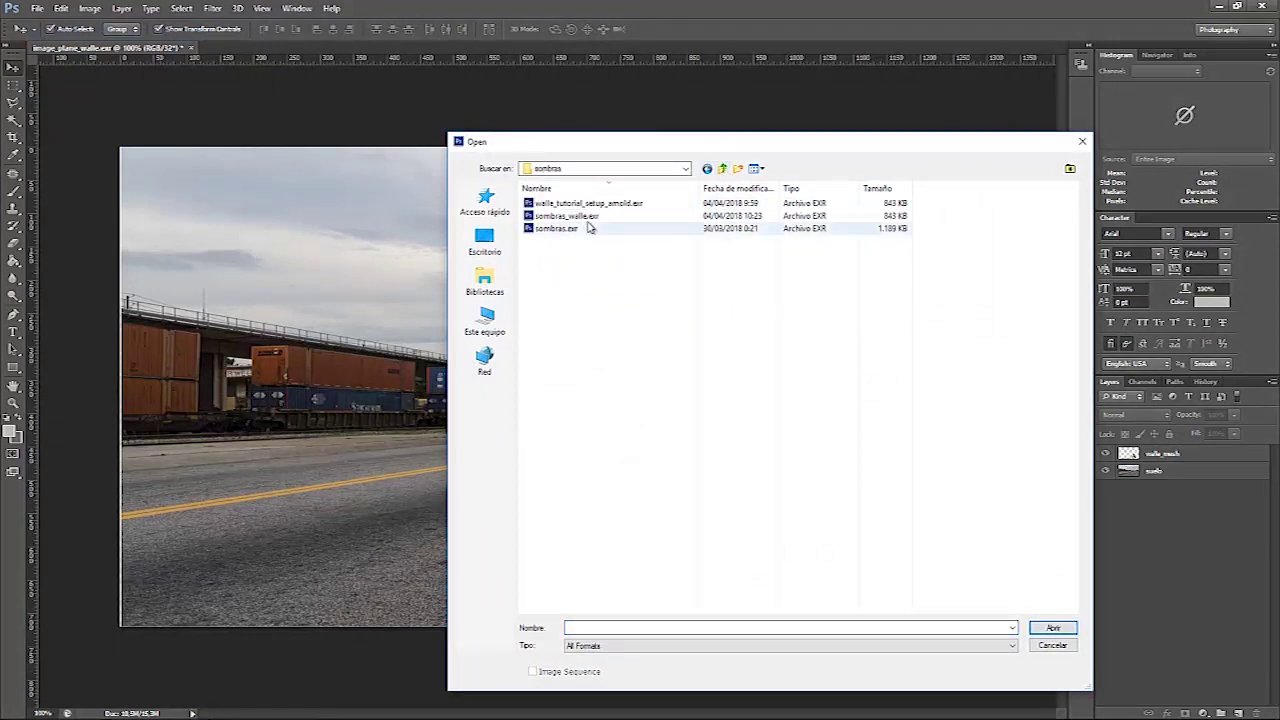
pyautogui.click(589, 216)
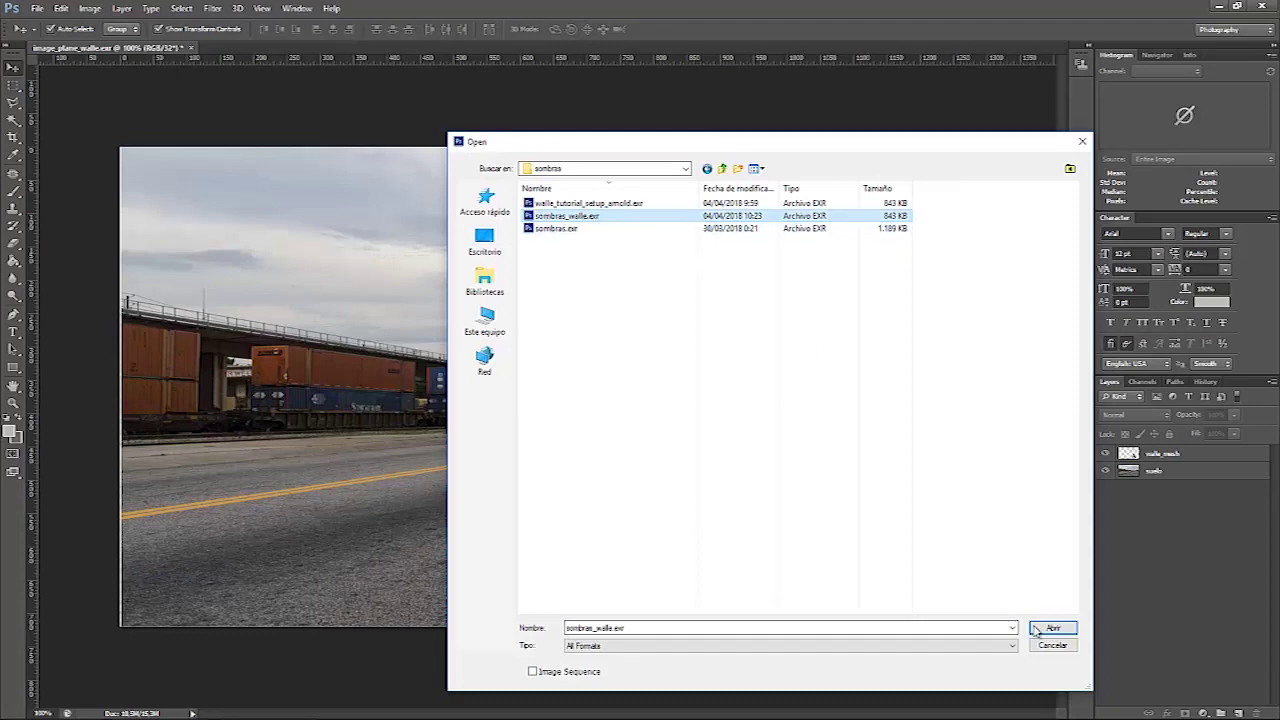
pyautogui.click(1040, 629)
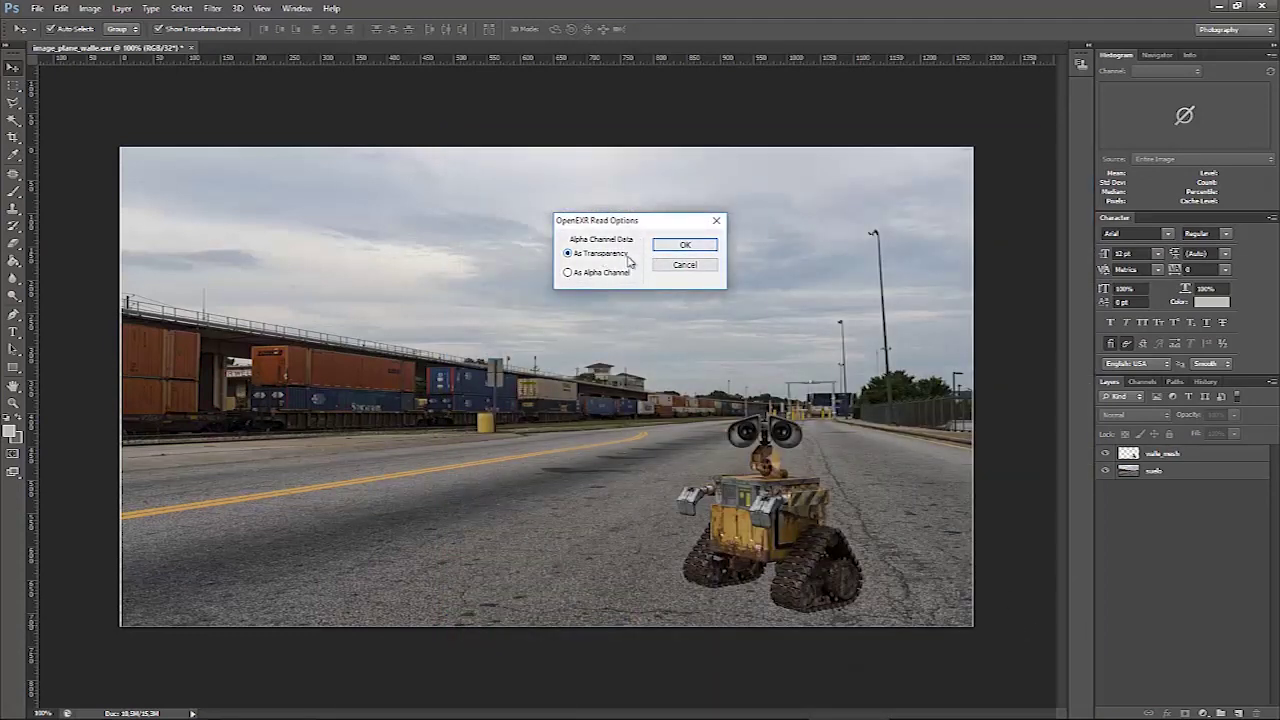
pyautogui.click(686, 246)
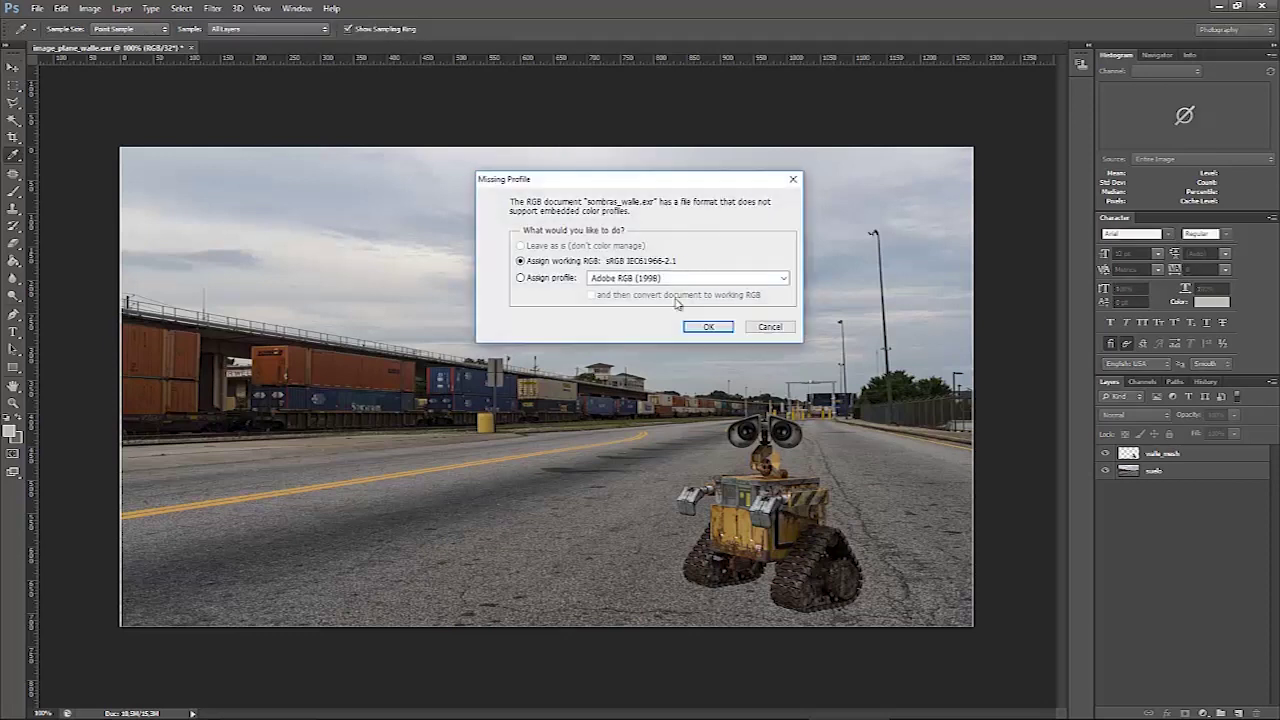
pyautogui.click(698, 330)
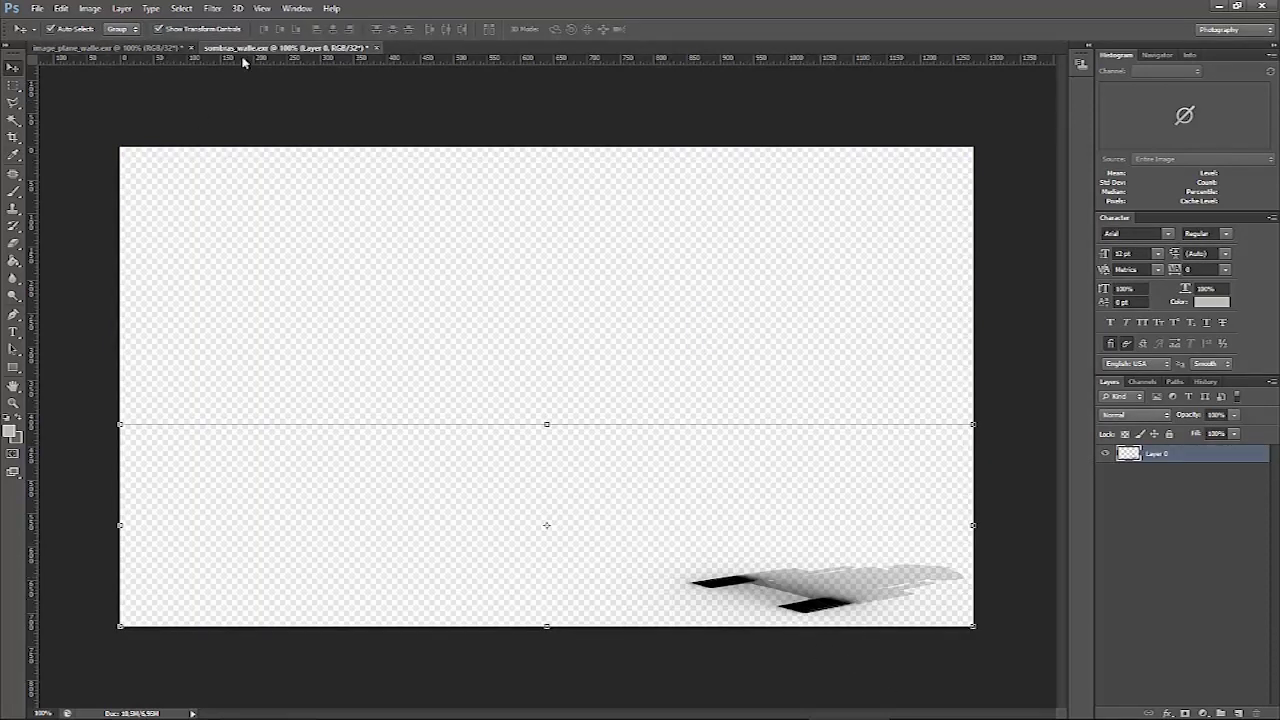
# Copy Layer 0 of sombras_walle.exr into image_plane_walle.exr and close the sombras_walle.exr and walle_mesh.exr documents.
pyautogui.moveTo(243, 50); pyautogui.dragTo(190, 337)
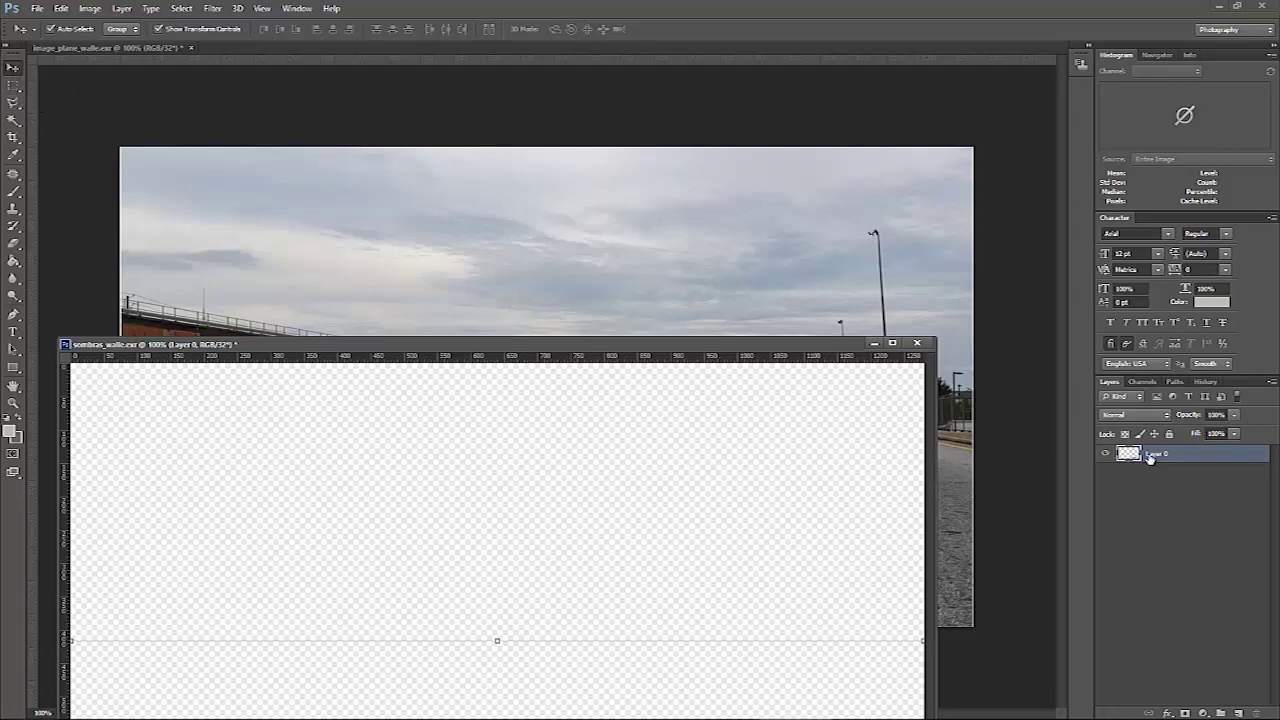
pyautogui.moveTo(1158, 456); pyautogui.dragTo(548, 192)
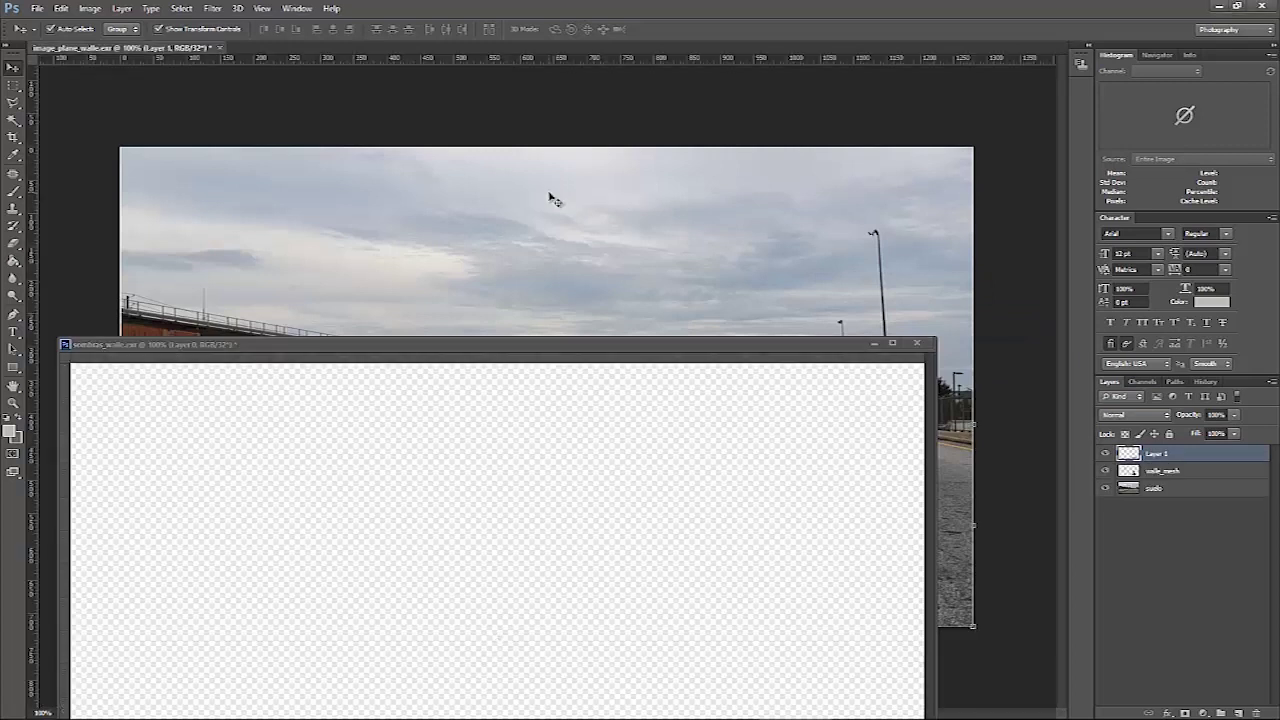
pyautogui.click(919, 344)
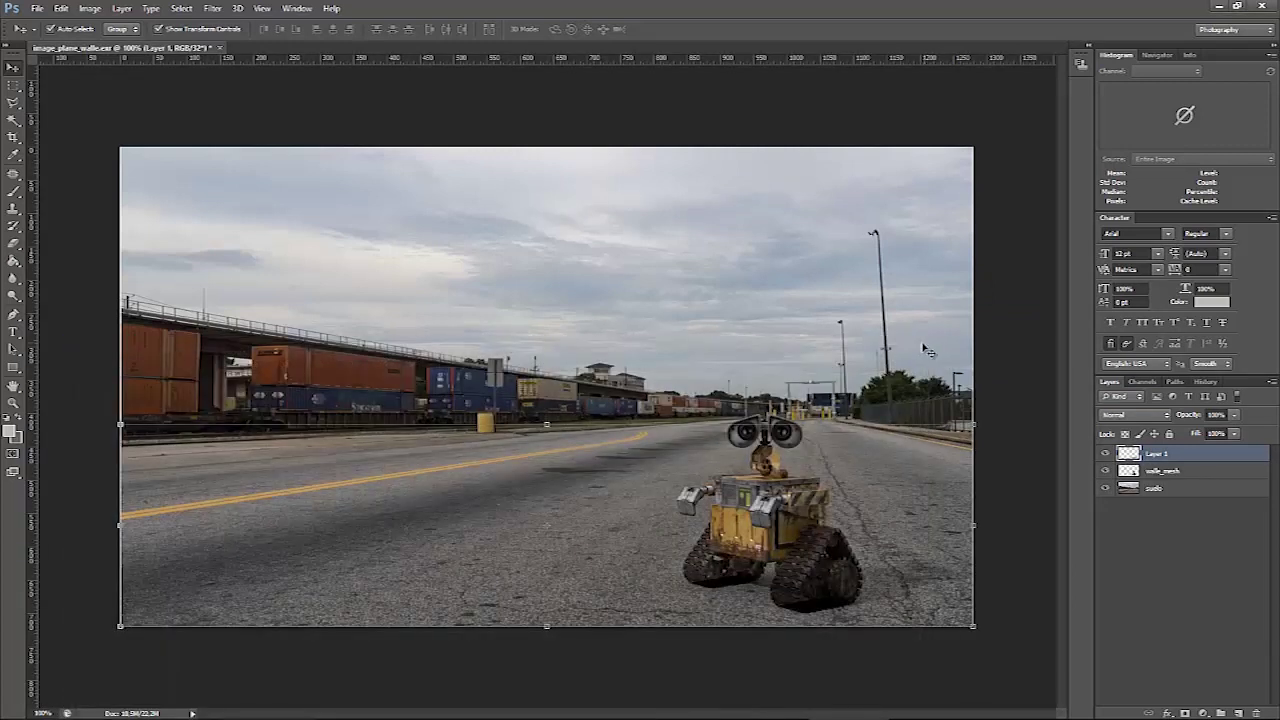
pyautogui.click(908, 712)
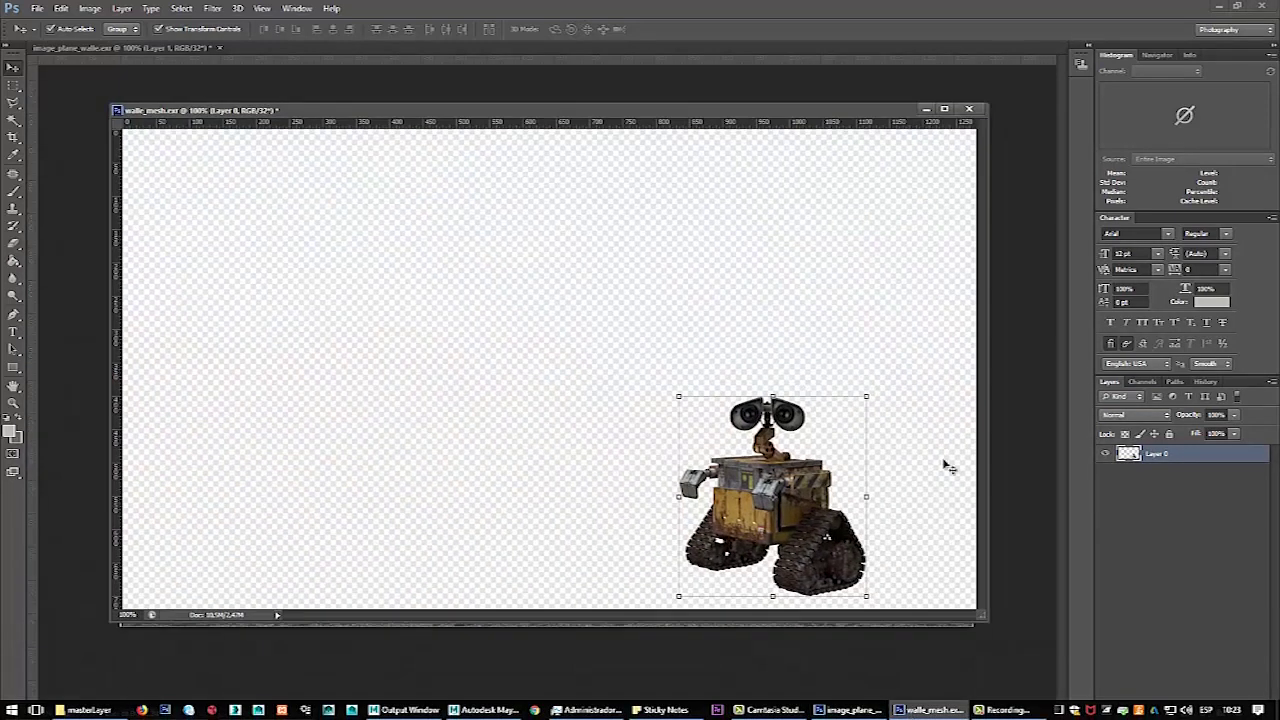
pyautogui.click(968, 111)
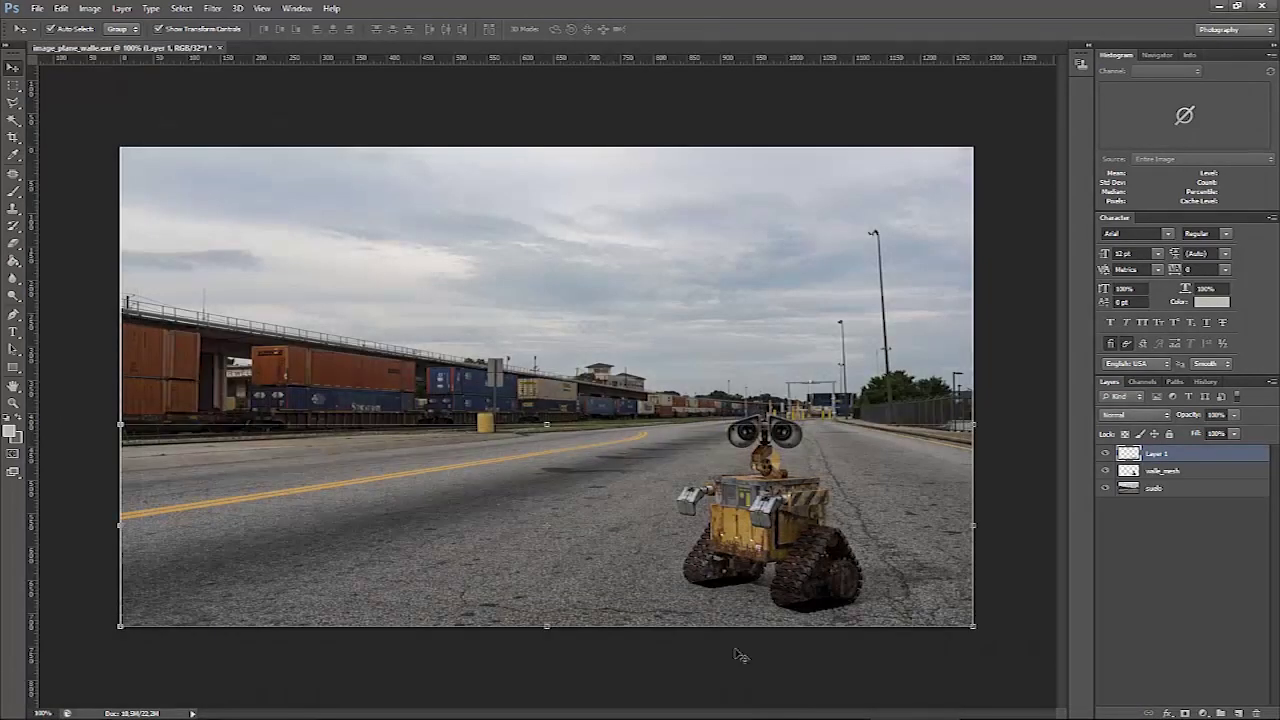
# Move the copied shadow layer, Layer 1, between walle_mesh and suelo in the layer order.
pyautogui.click(1162, 542)
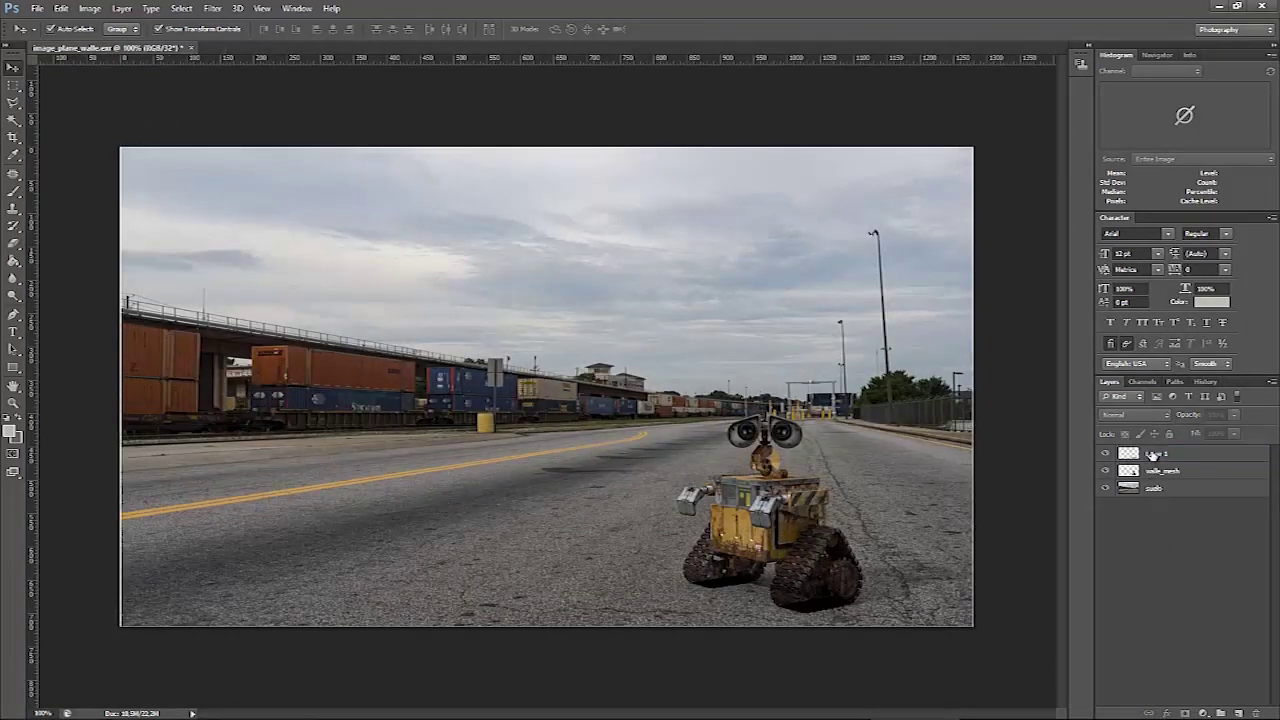
pyautogui.click(1153, 455)
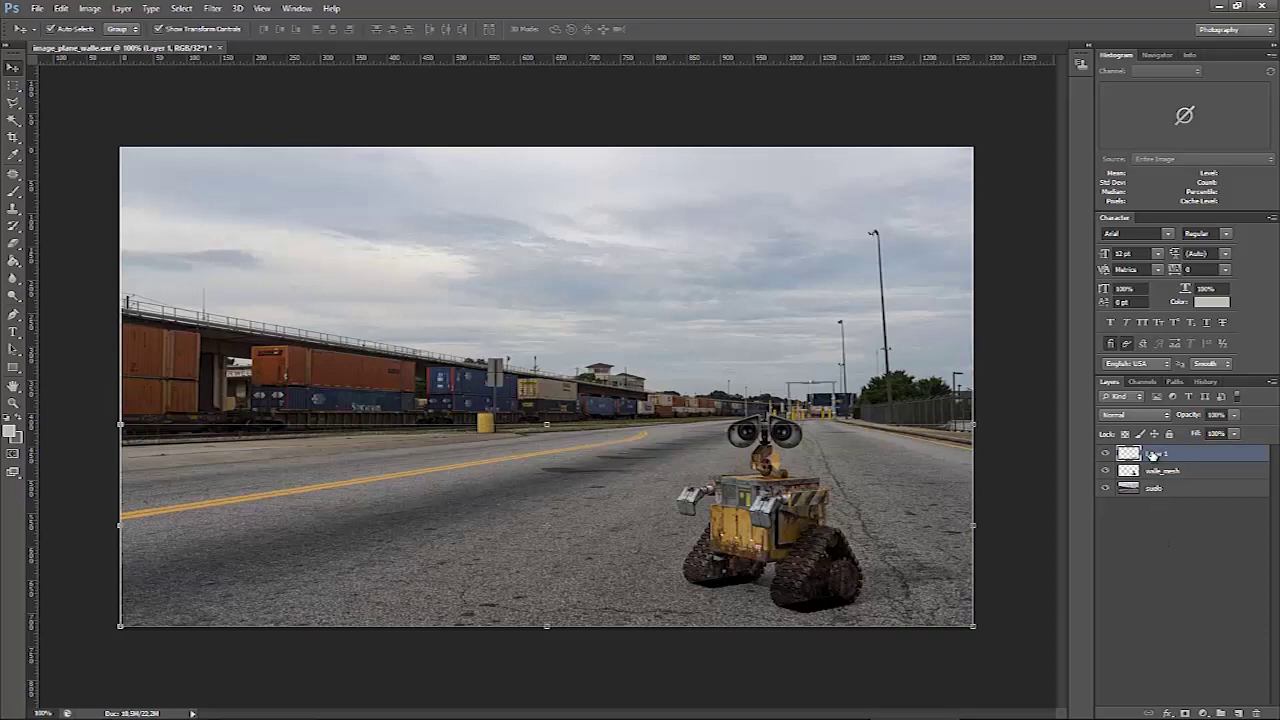
pyautogui.moveTo(1153, 455); pyautogui.dragTo(1155, 485)
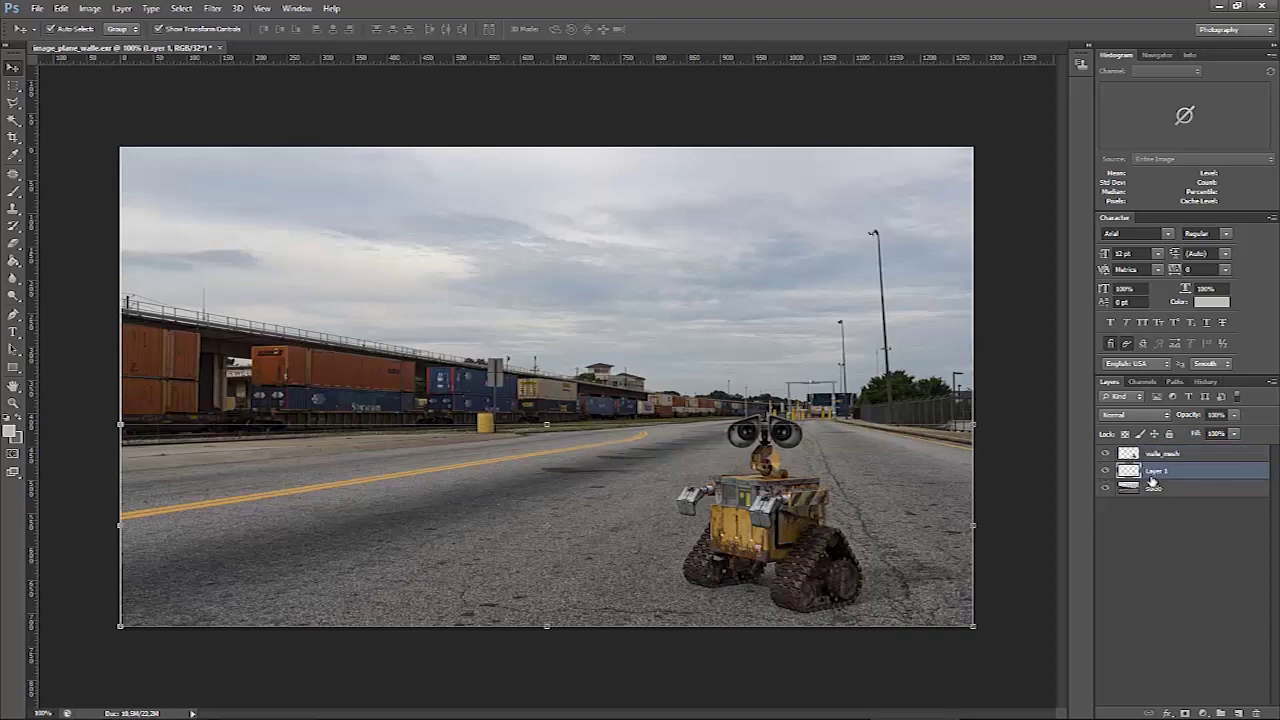
# Hide walle_mesh and Layer 1, and rename the suelo background layer as fondo.
pyautogui.click(1106, 455)
pyautogui.click(1106, 471)
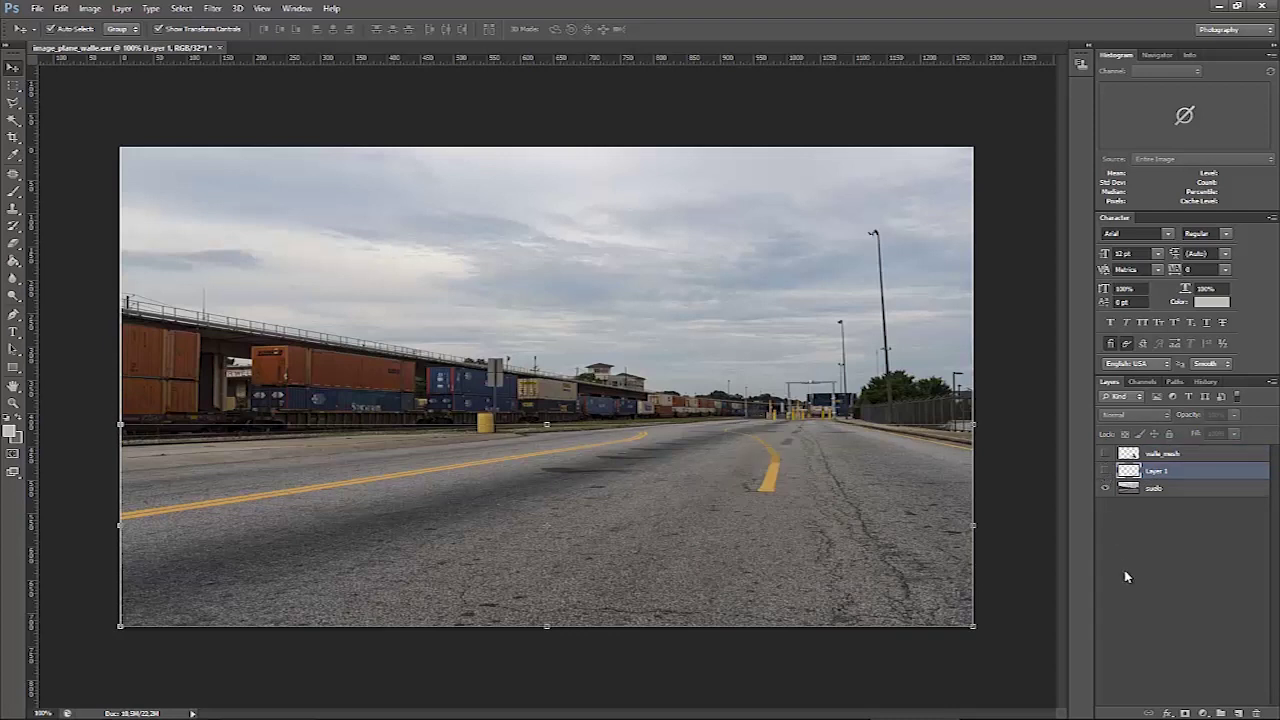
pyautogui.doubleClick(1156, 488)
pyautogui.write('fl')
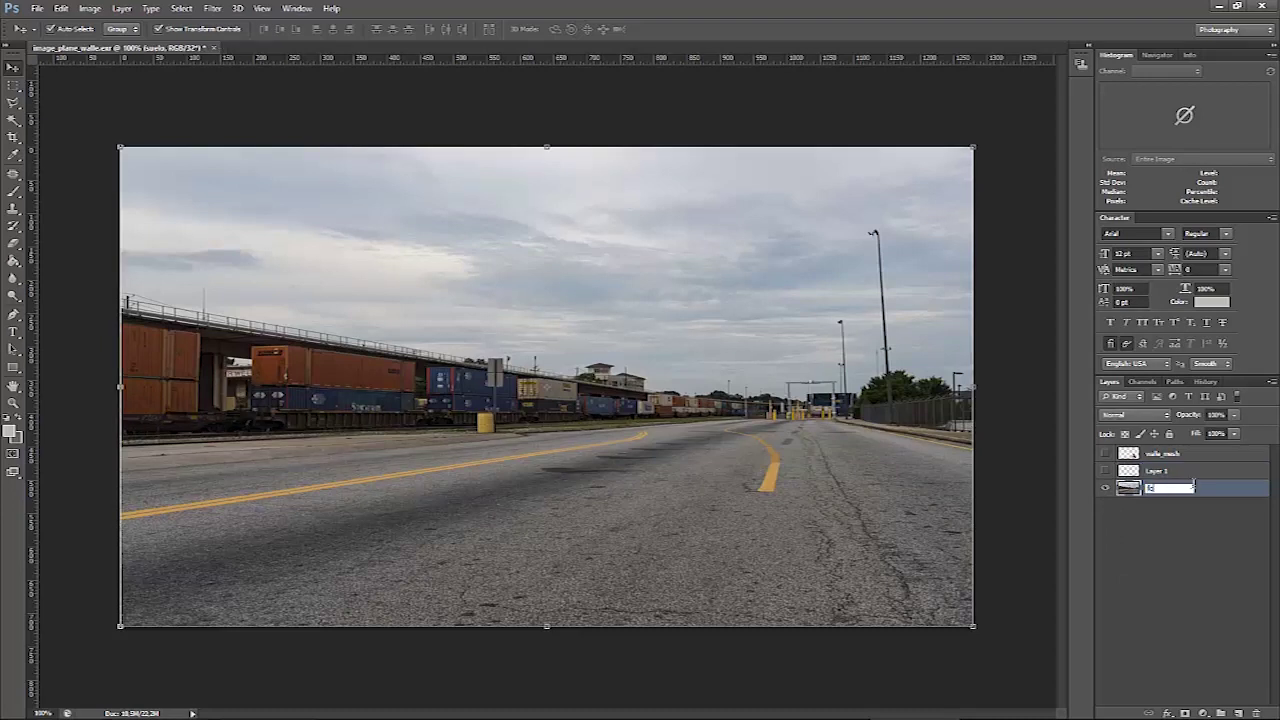
pyautogui.write('ndo')
pyautogui.press('Return')
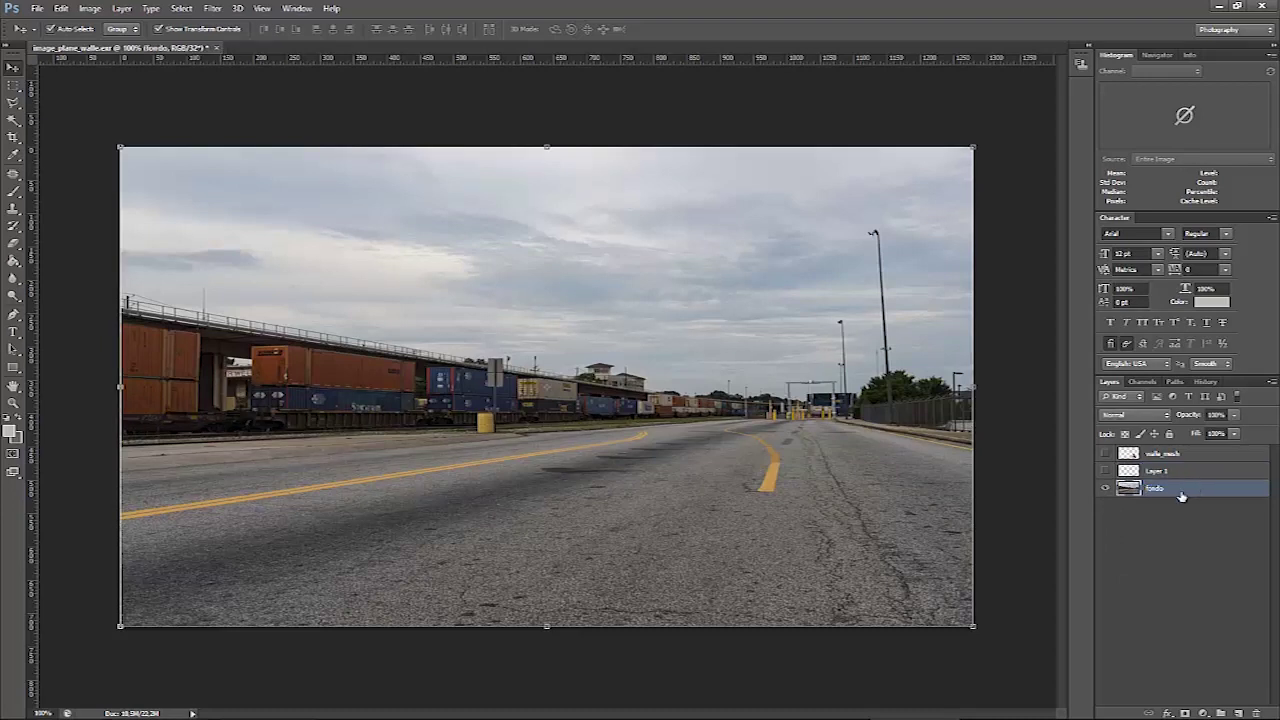
# Show Layer 1 and walle_mesh again, and rename Layer 1 as sombras.
pyautogui.click(1106, 471)
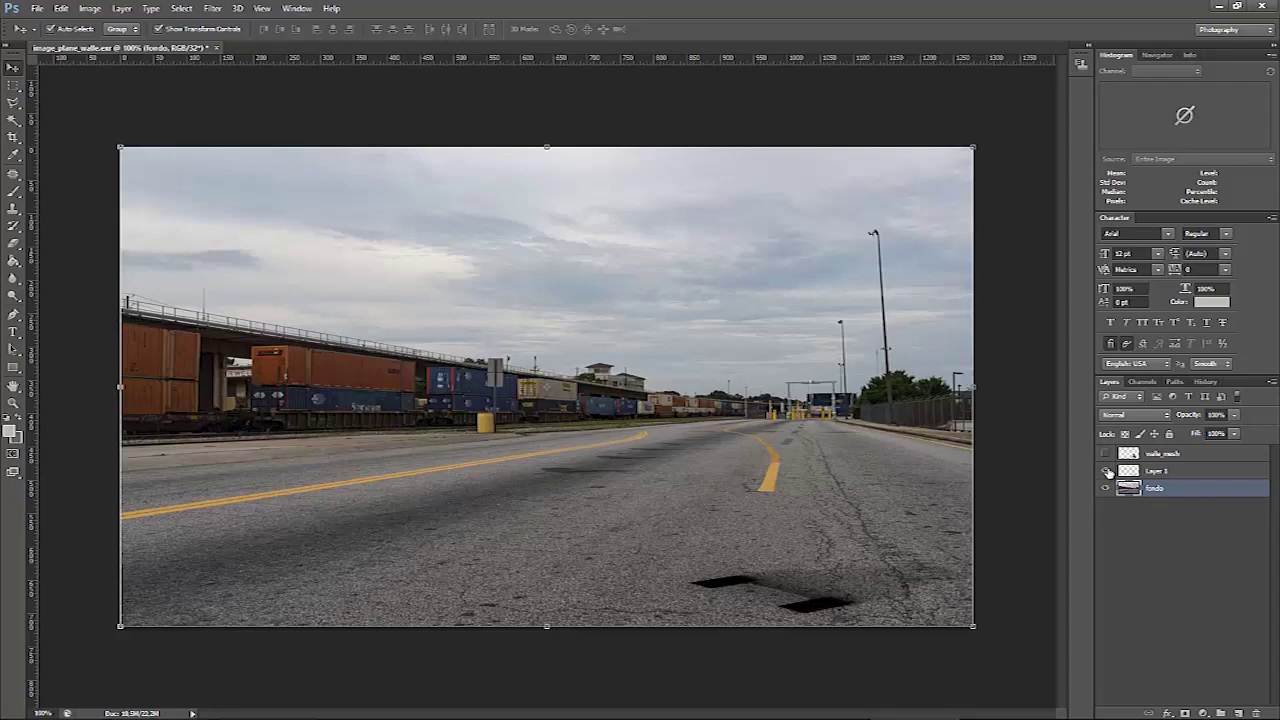
pyautogui.doubleClick(1157, 471)
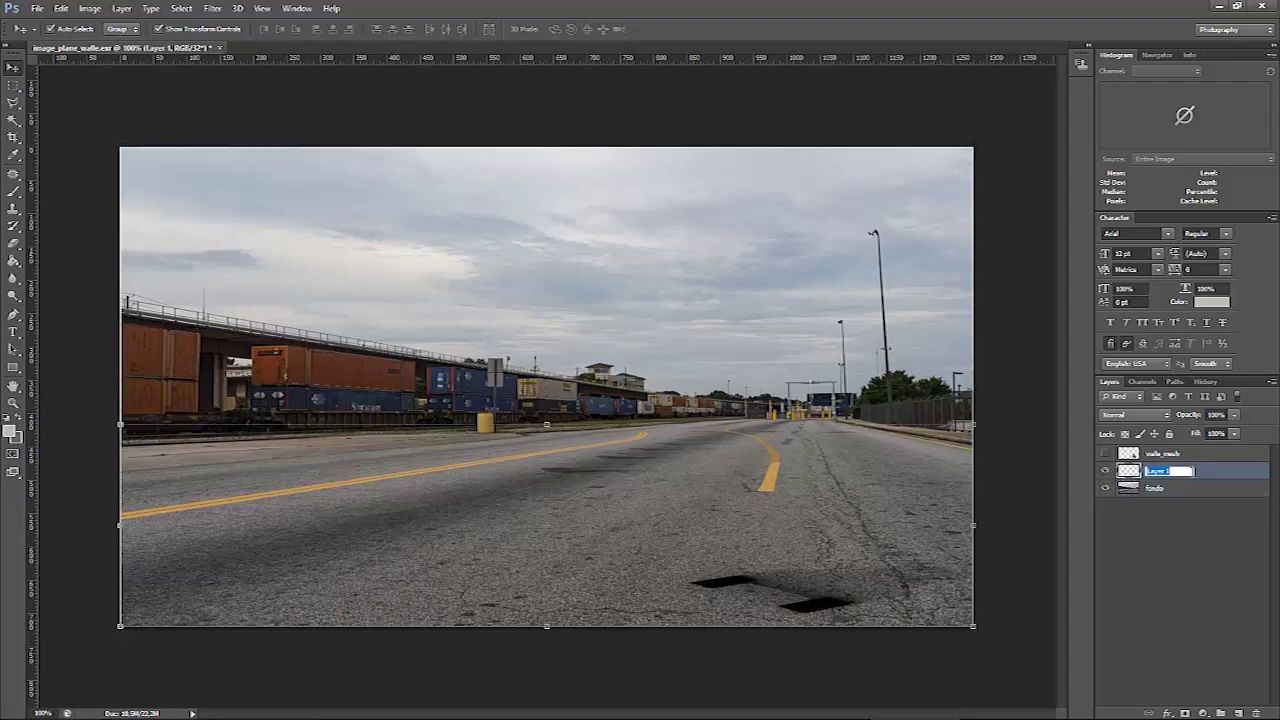
pyautogui.write('sombras')
pyautogui.press('Return')
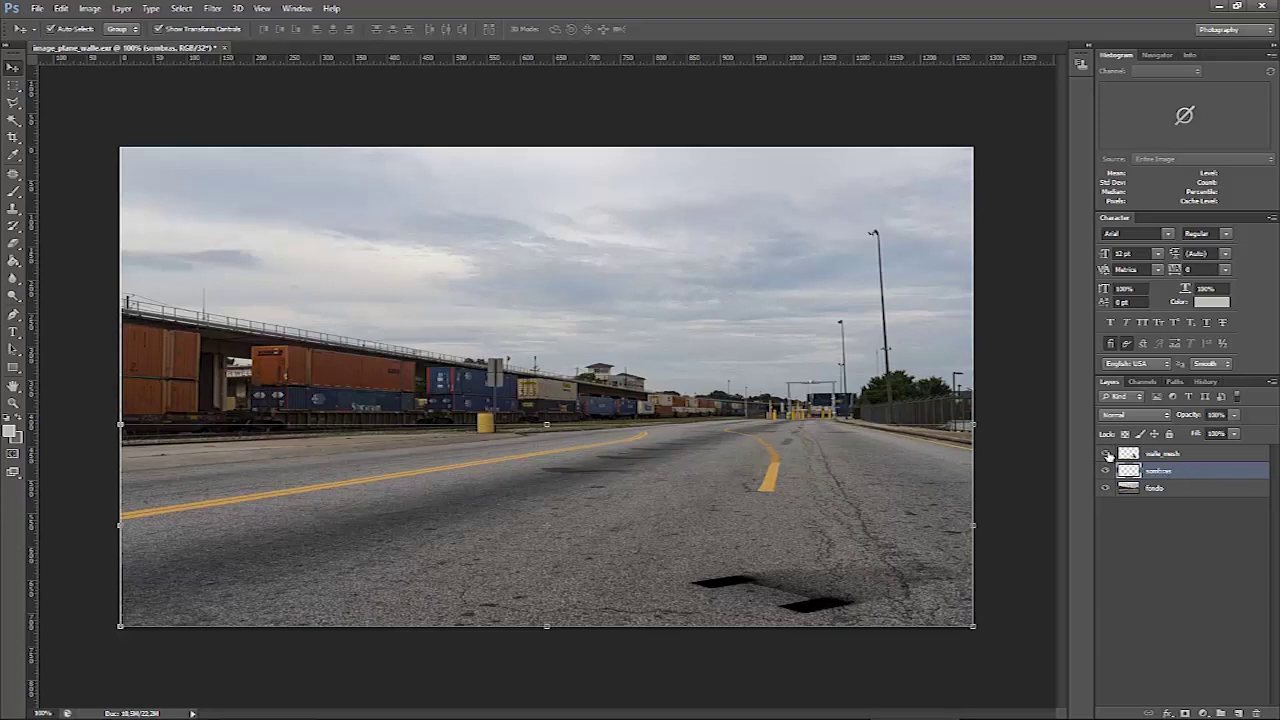
pyautogui.click(1106, 454)
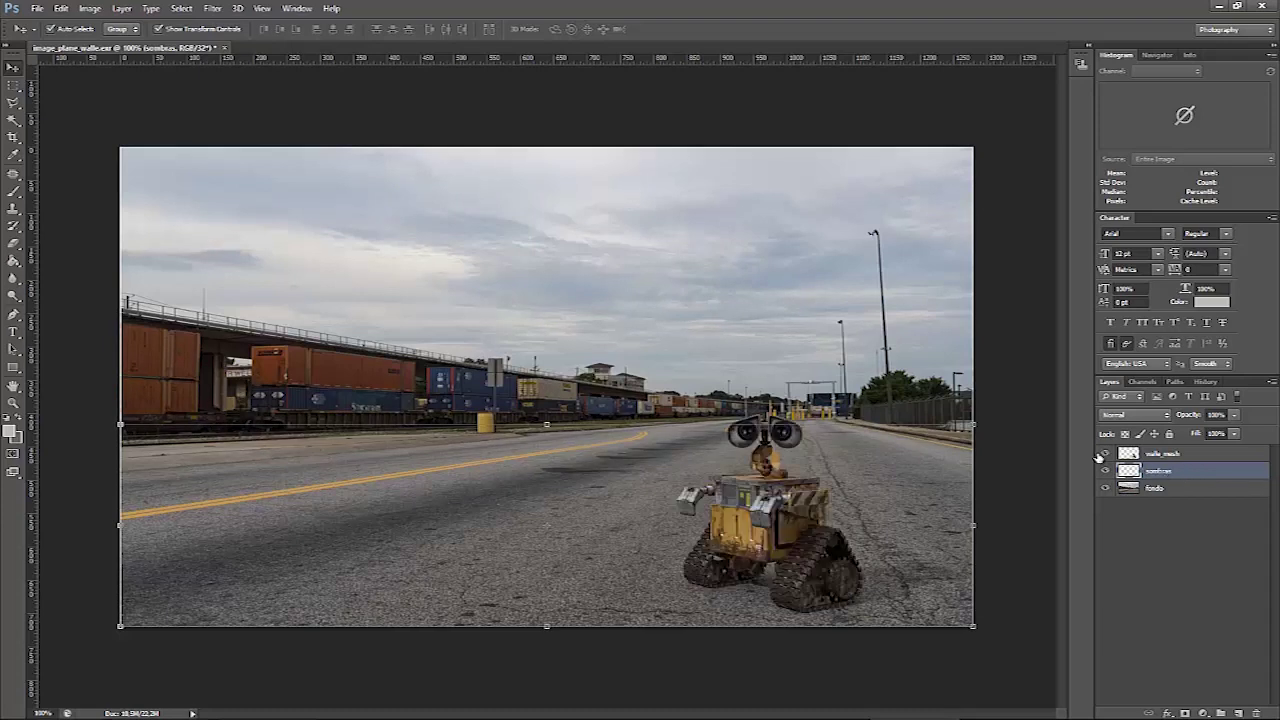
pyautogui.click(1118, 567)
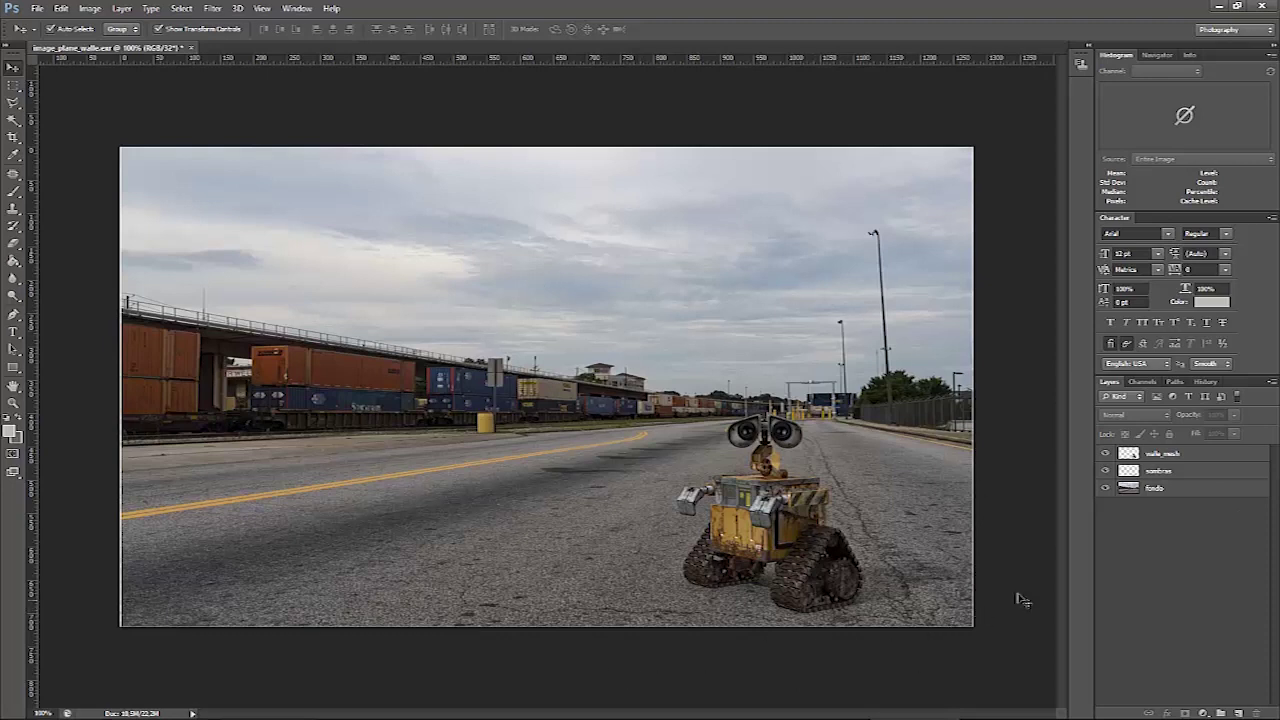
# Switch to Maya and make walle_AO the visible render layer in Render Setup, with the sombras layer collapsed.
pyautogui.click(1218, 8)
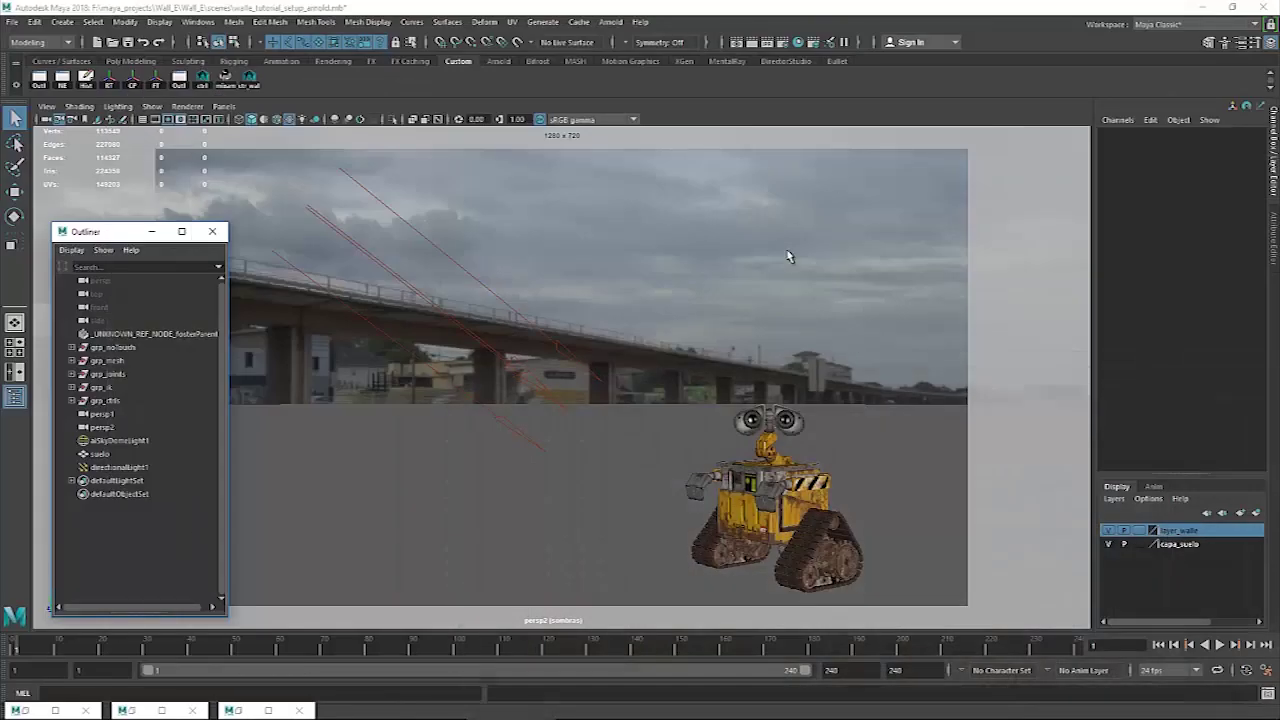
pyautogui.click(55, 710)
pyautogui.click(125, 710)
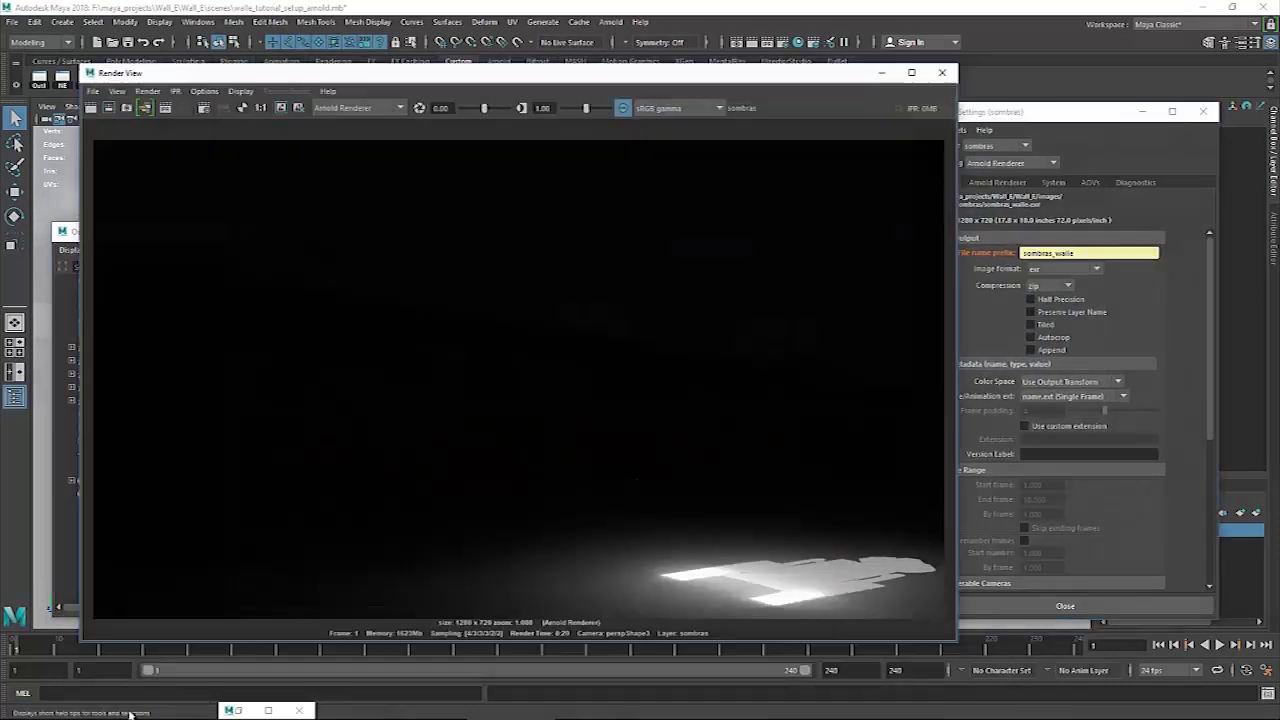
pyautogui.click(883, 69)
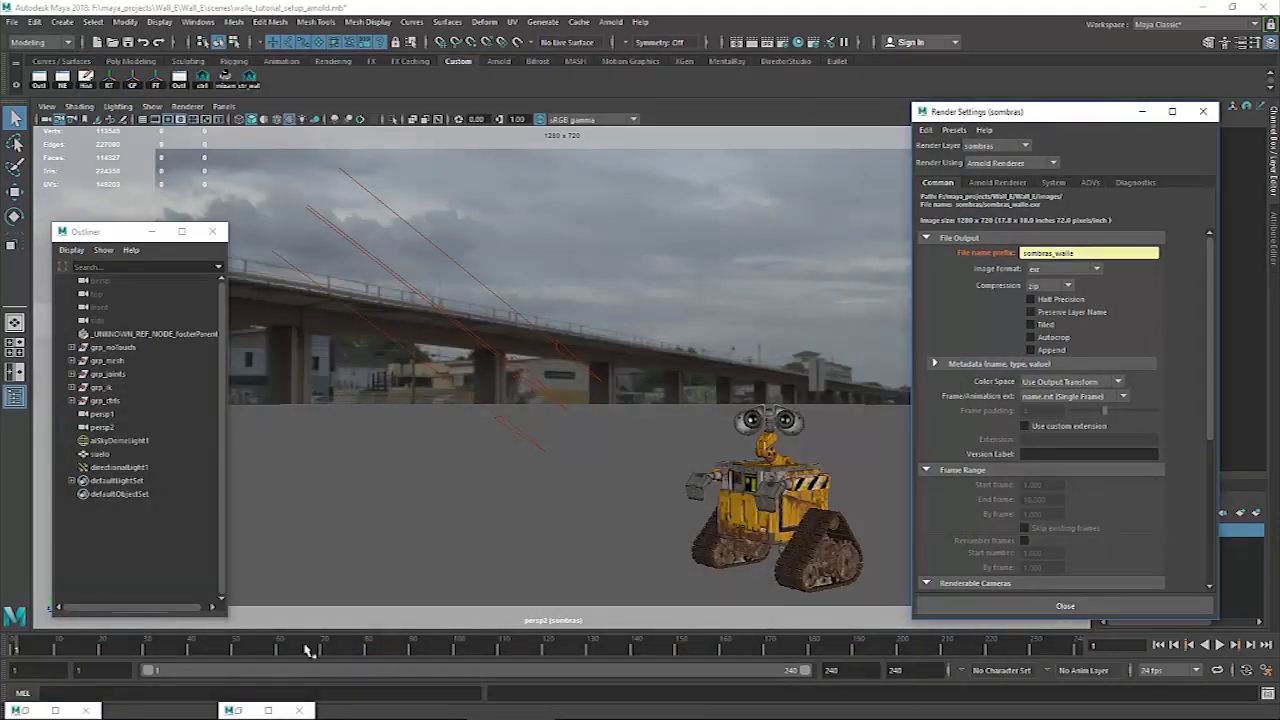
pyautogui.click(235, 714)
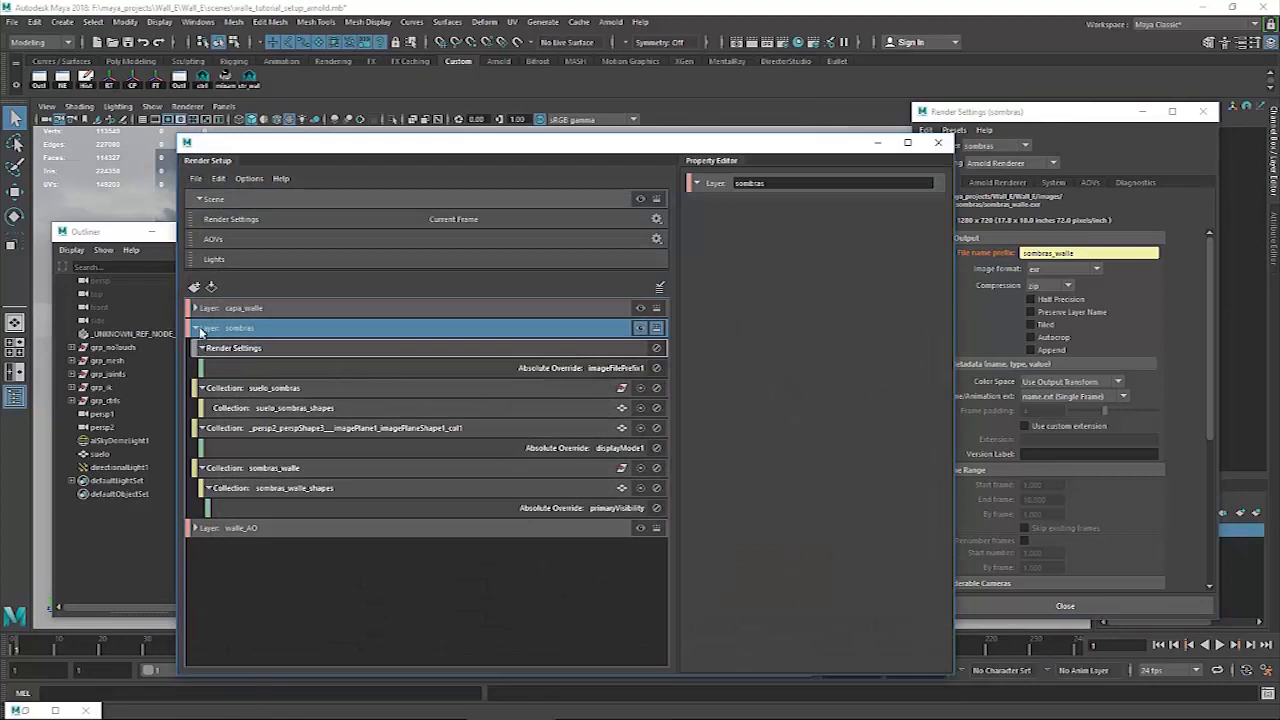
pyautogui.click(197, 328)
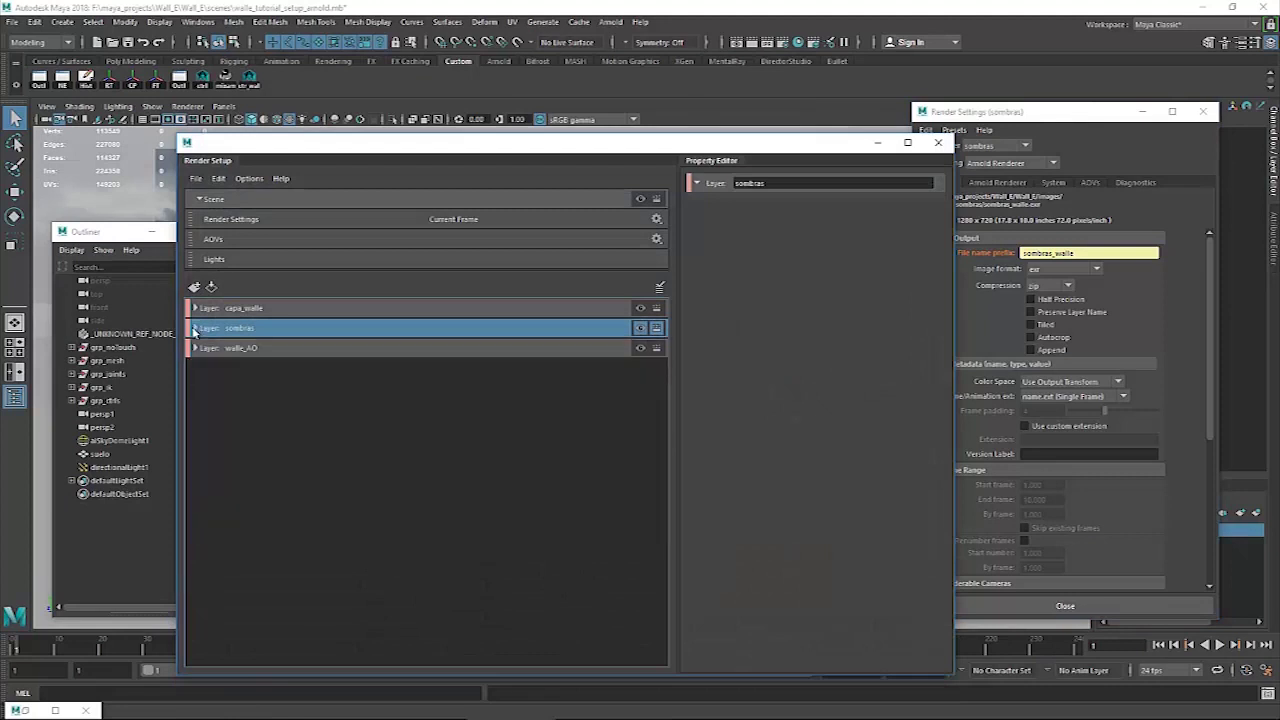
pyautogui.click(297, 350)
pyautogui.click(640, 348)
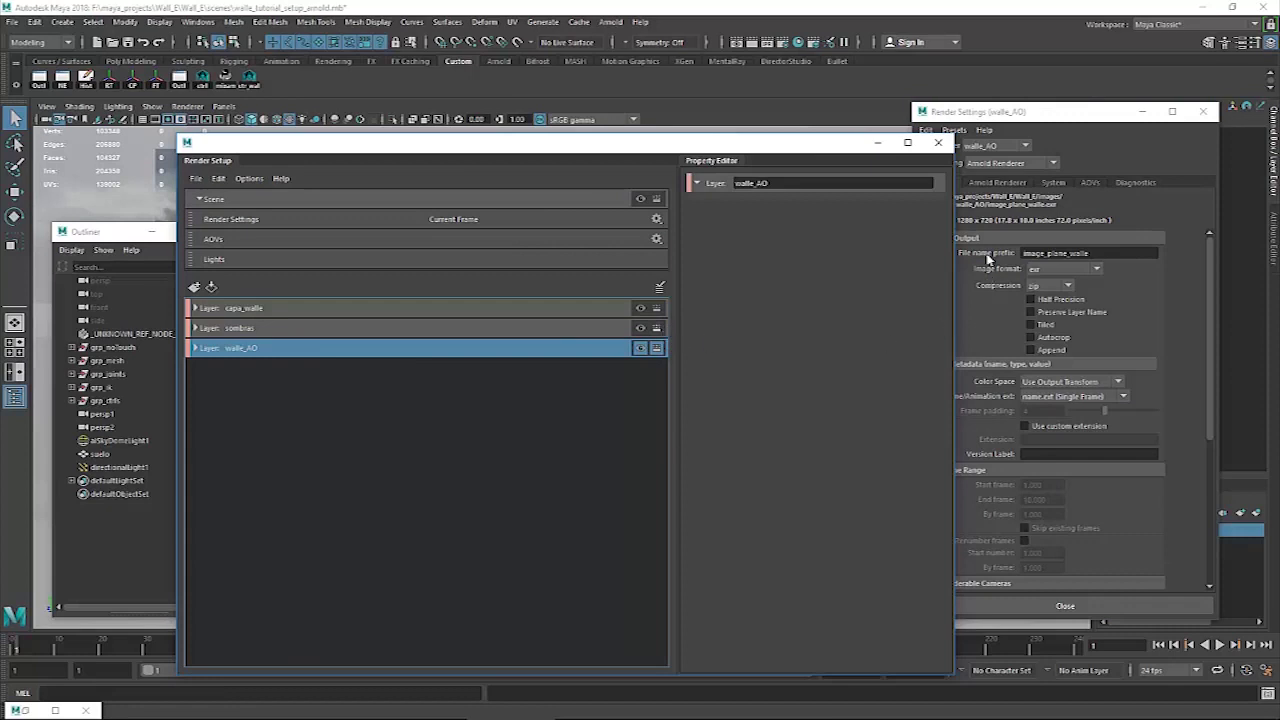
# Create an absolute override of the file name prefix for the walle_AO layer and set it to walle_AO.
pyautogui.moveTo(826, 155); pyautogui.dragTo(734, 140)
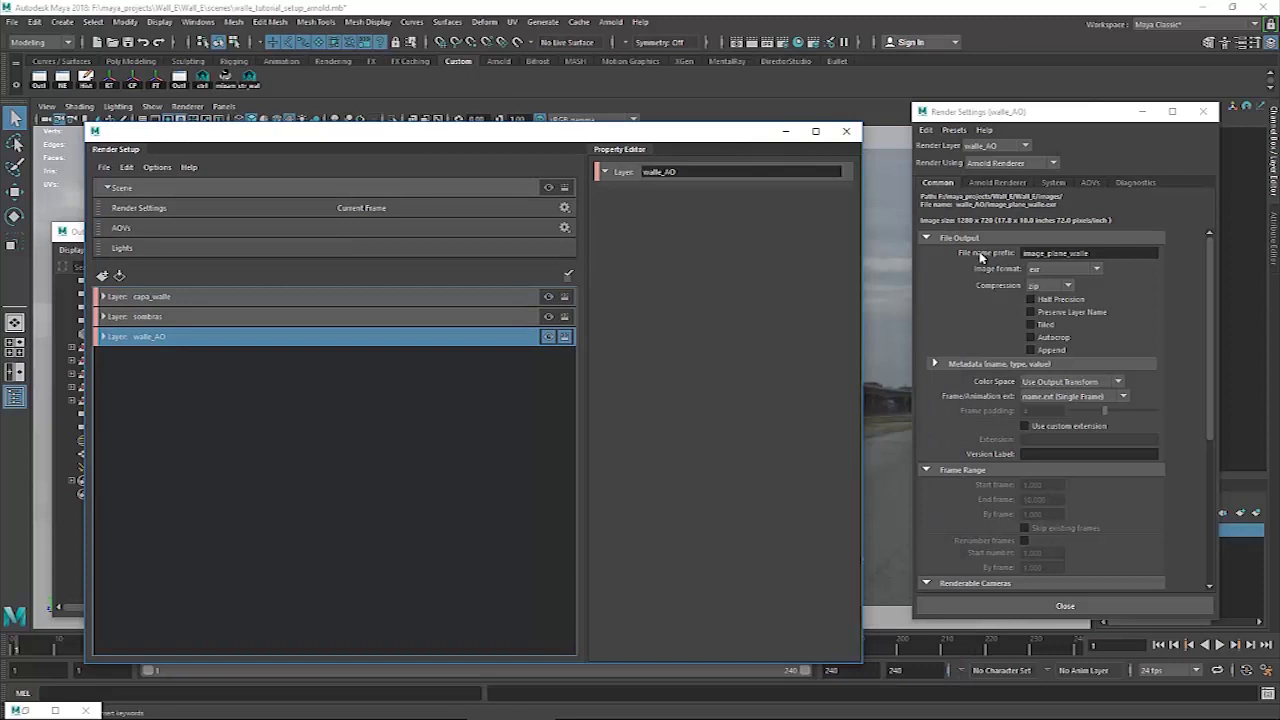
pyautogui.rightClick(987, 256)
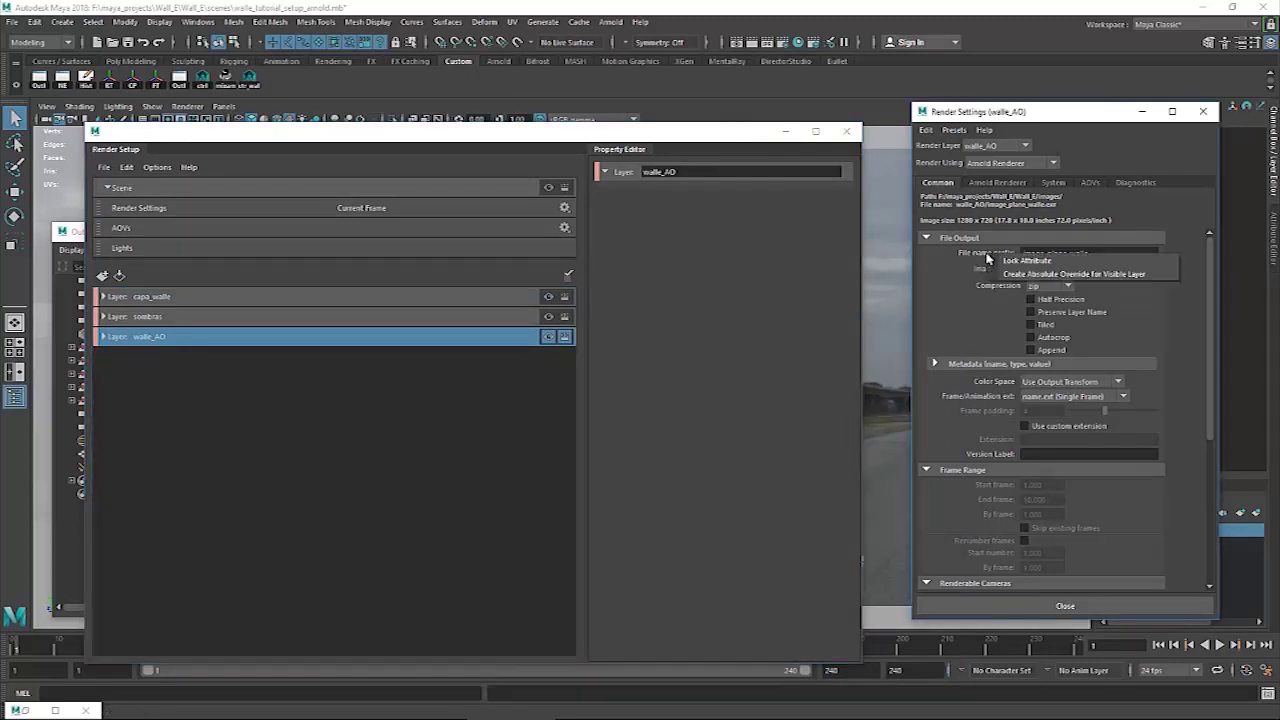
pyautogui.click(1003, 270)
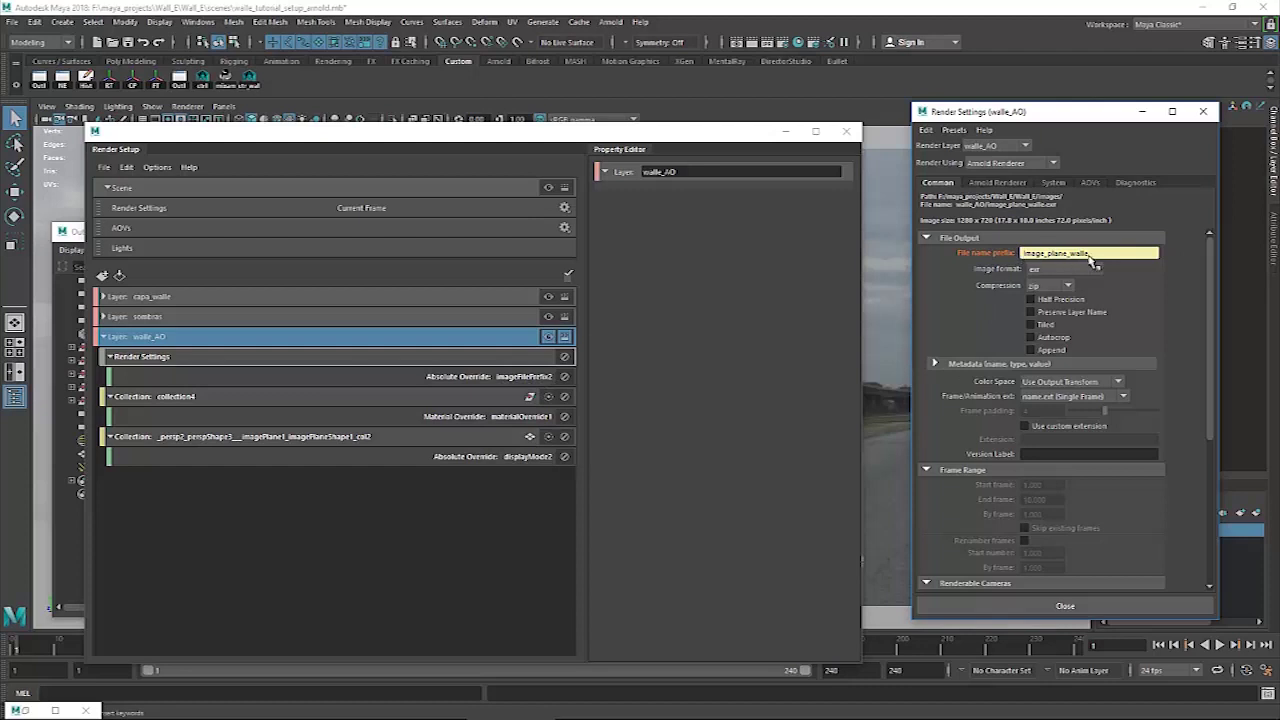
pyautogui.moveTo(1092, 253); pyautogui.dragTo(967, 250)
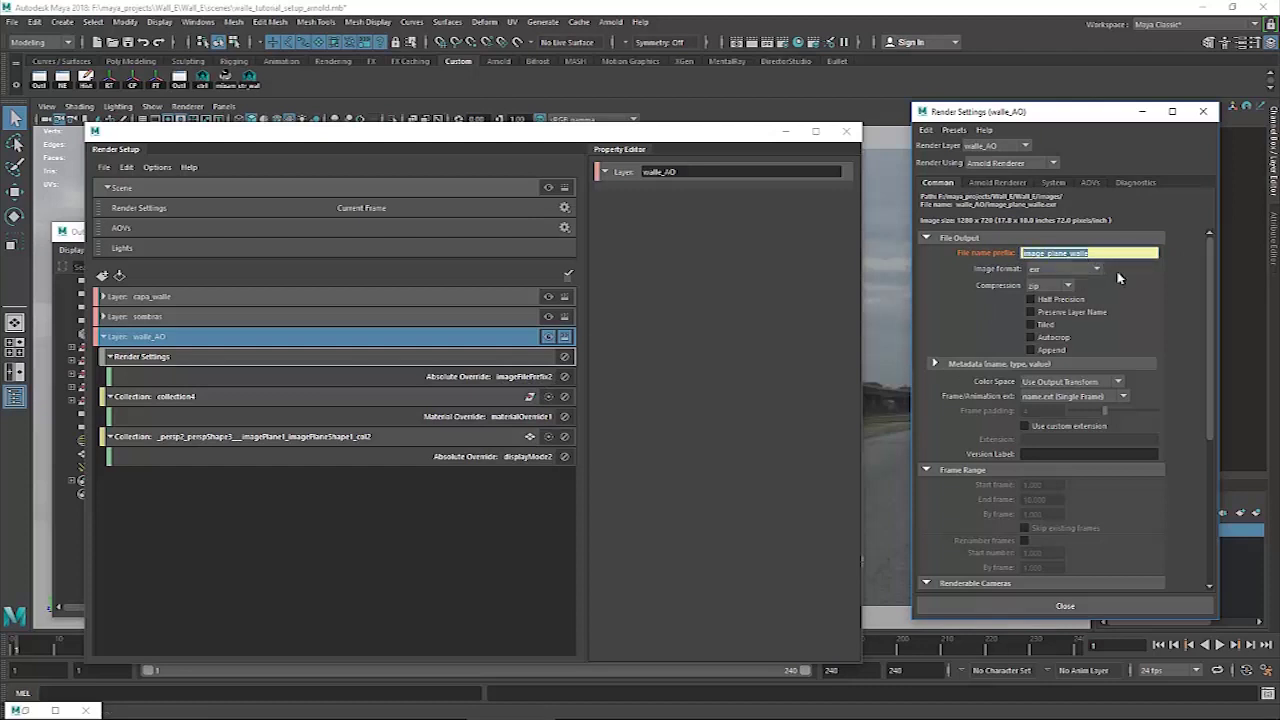
pyautogui.write('walle_AO')
pyautogui.press('Return')
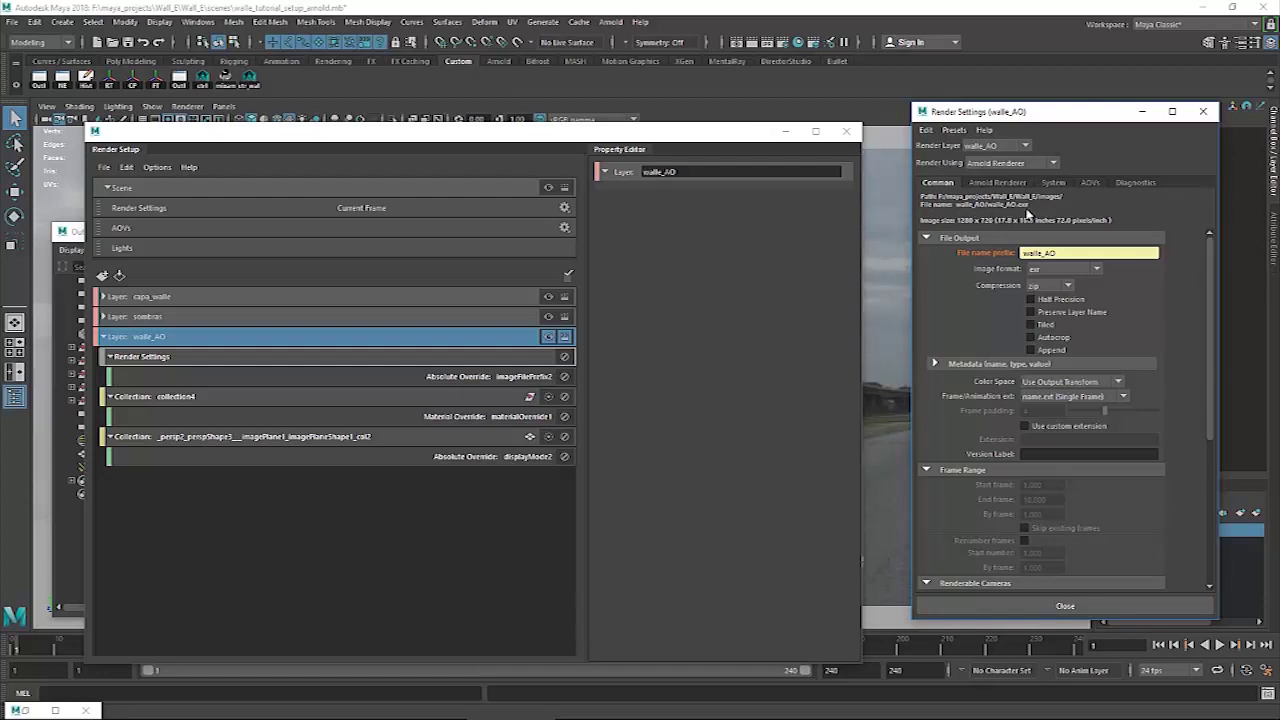
# Minimize the Render Settings and Render Setup windows and render the walle_AO layer with Arnold.
pyautogui.click(1142, 111)
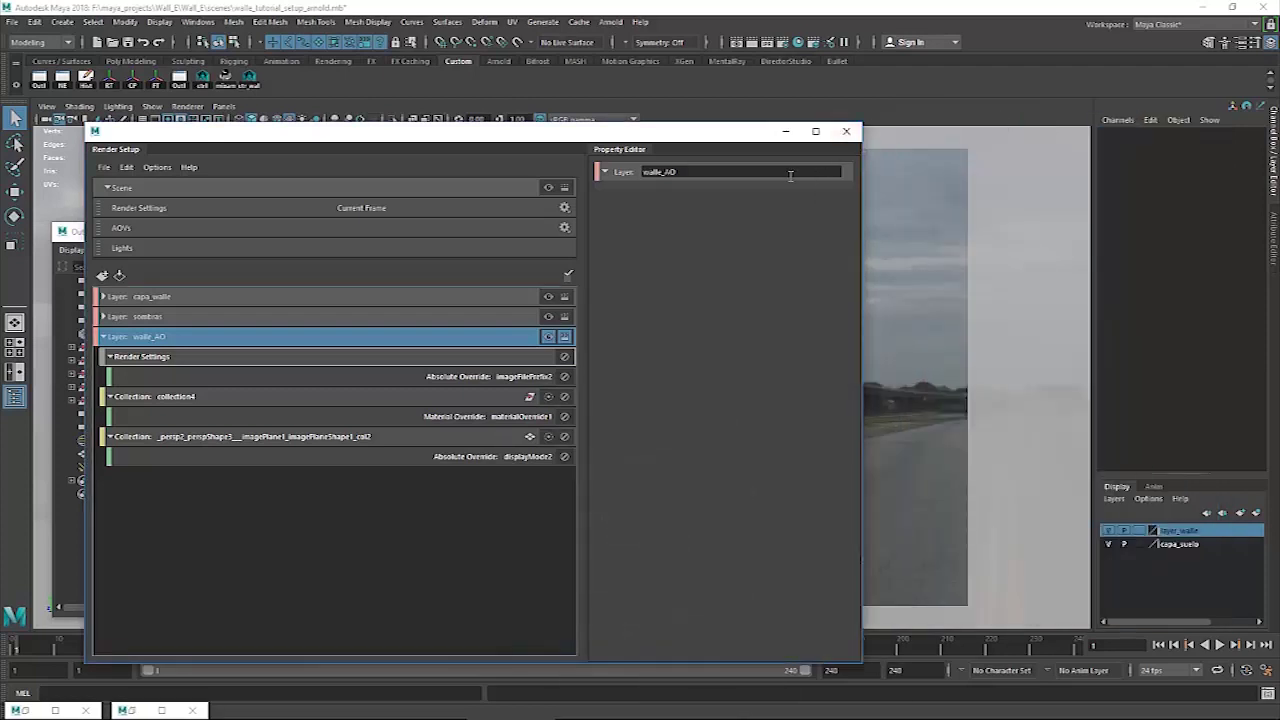
pyautogui.click(785, 131)
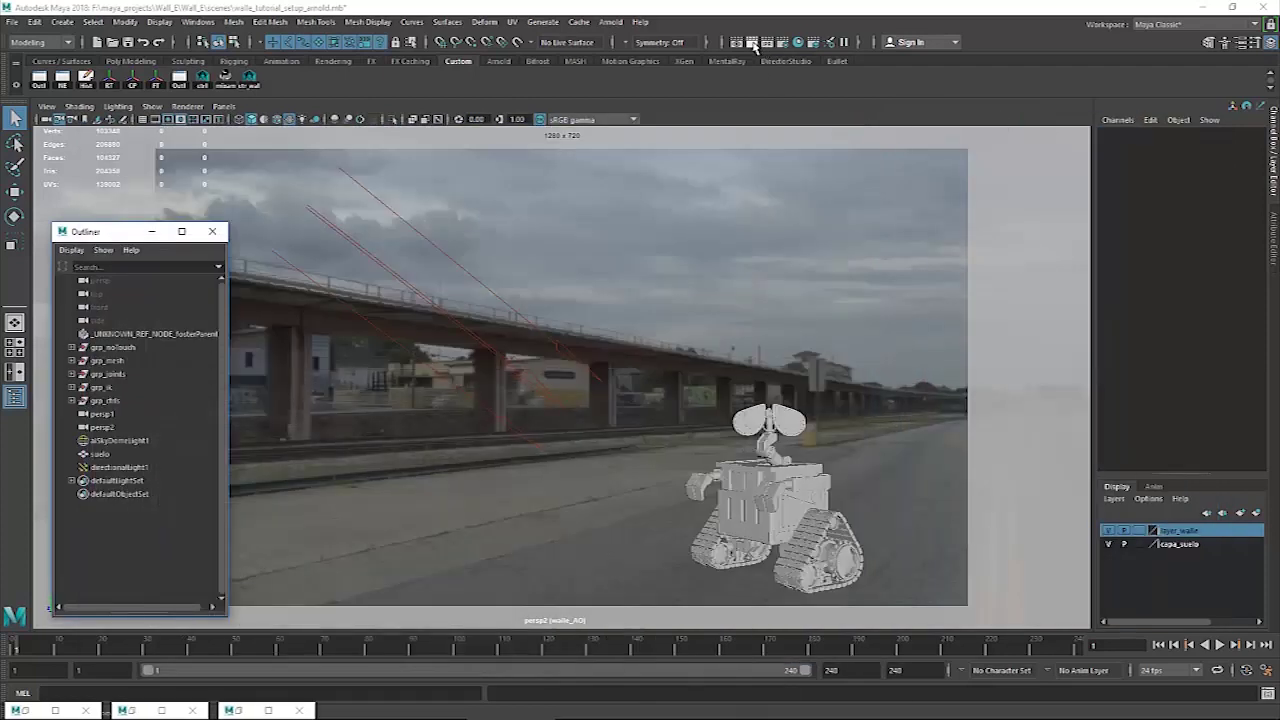
pyautogui.click(752, 43)
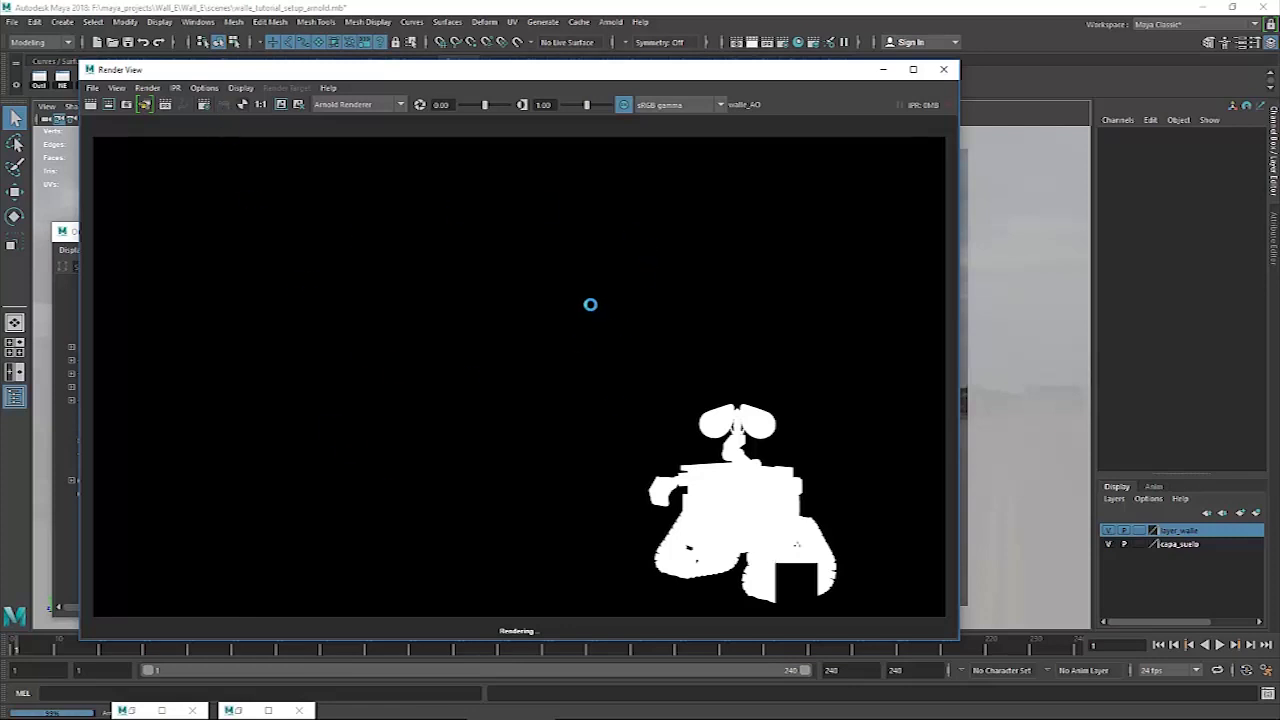
pyautogui.click(225, 105)
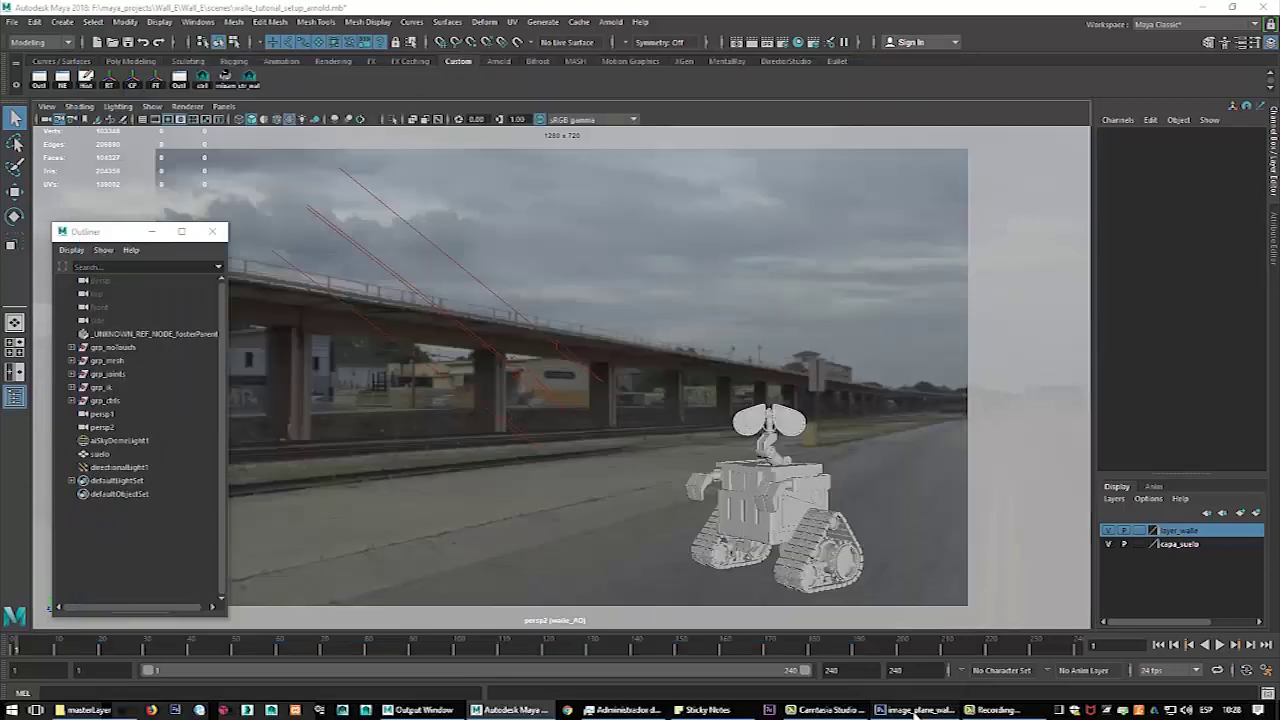
# Switch to Photoshop and start opening a file, browsing up from the sombras folder to the tmp folder.
pyautogui.click(914, 712)
pyautogui.click(37, 8)
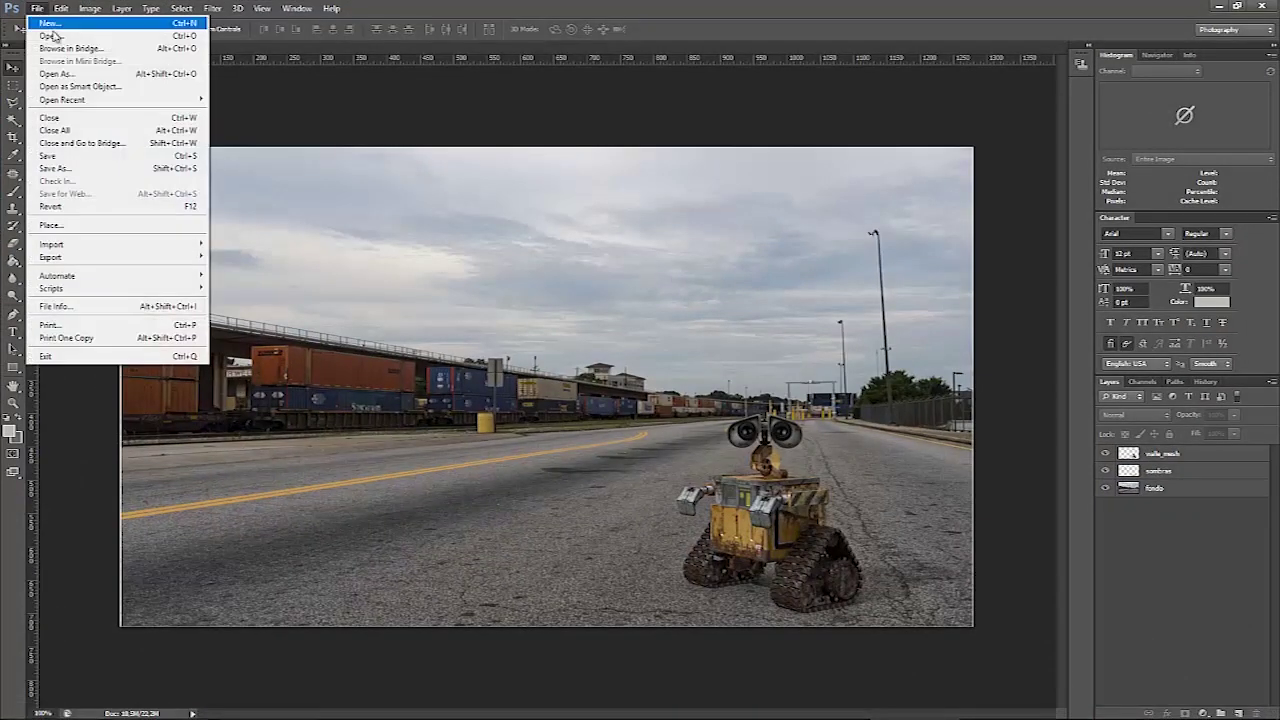
pyautogui.click(52, 36)
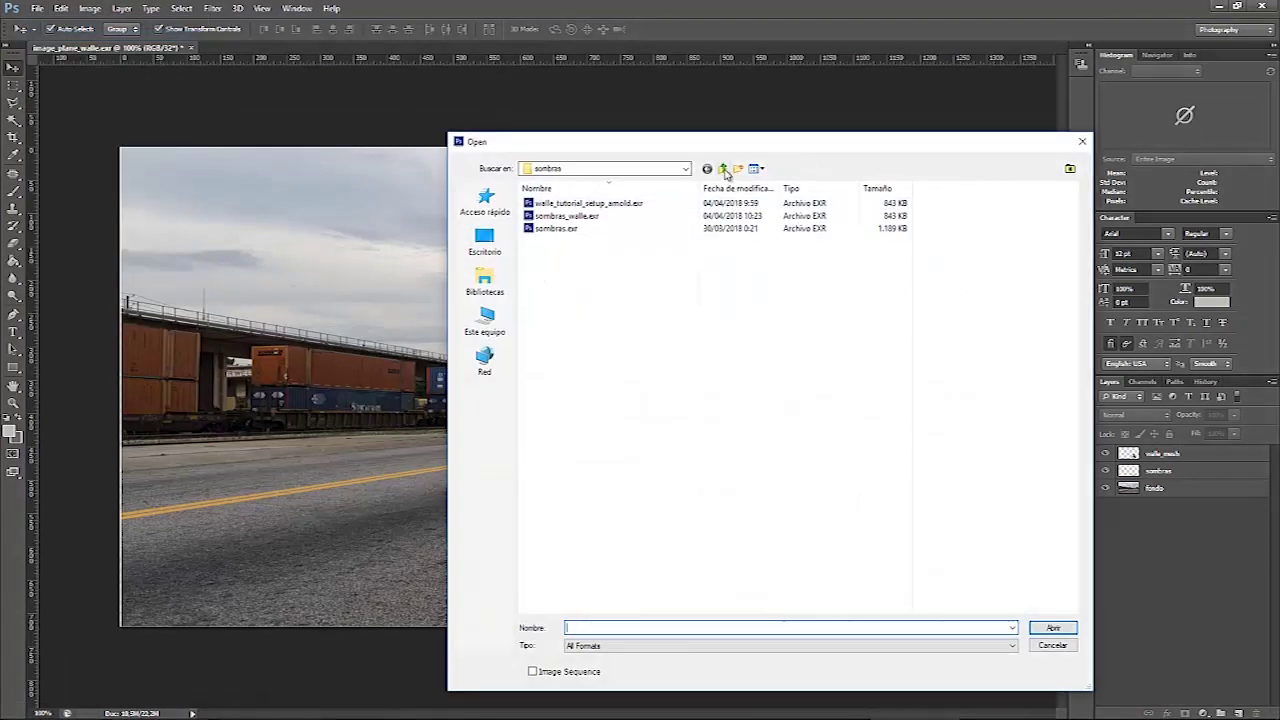
pyautogui.click(724, 171)
pyautogui.doubleClick(582, 205)
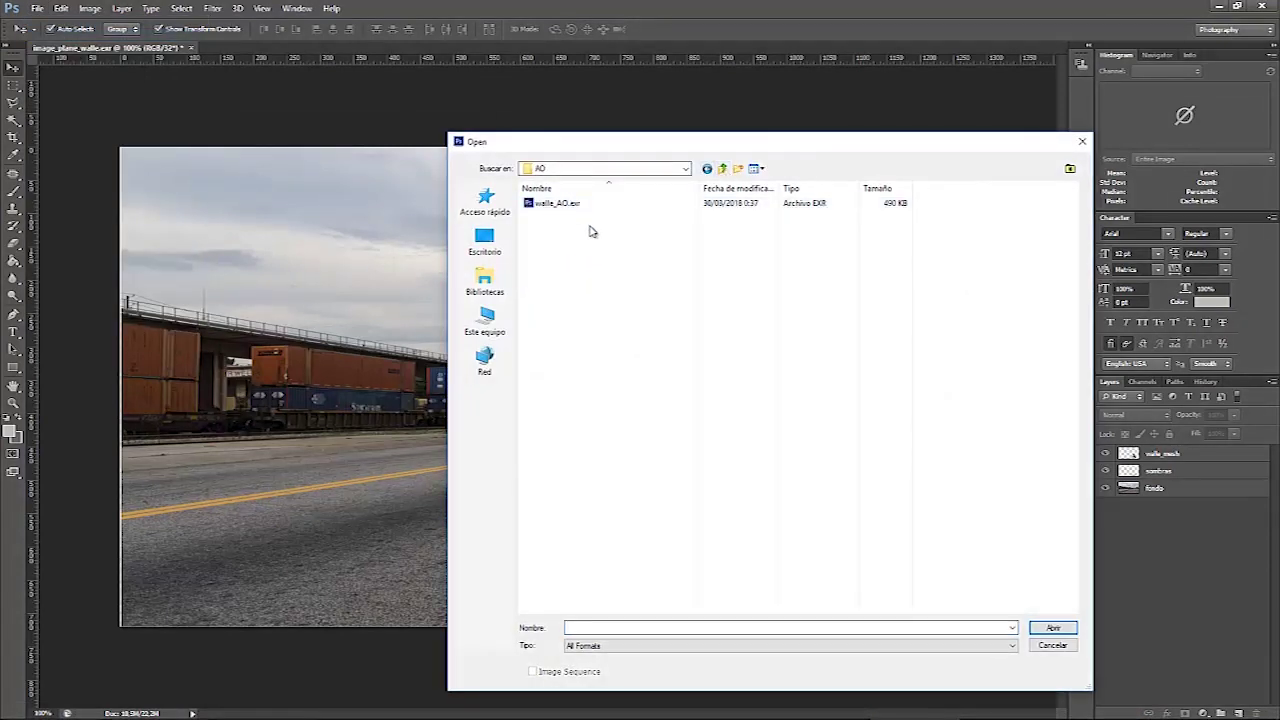
pyautogui.click(586, 205)
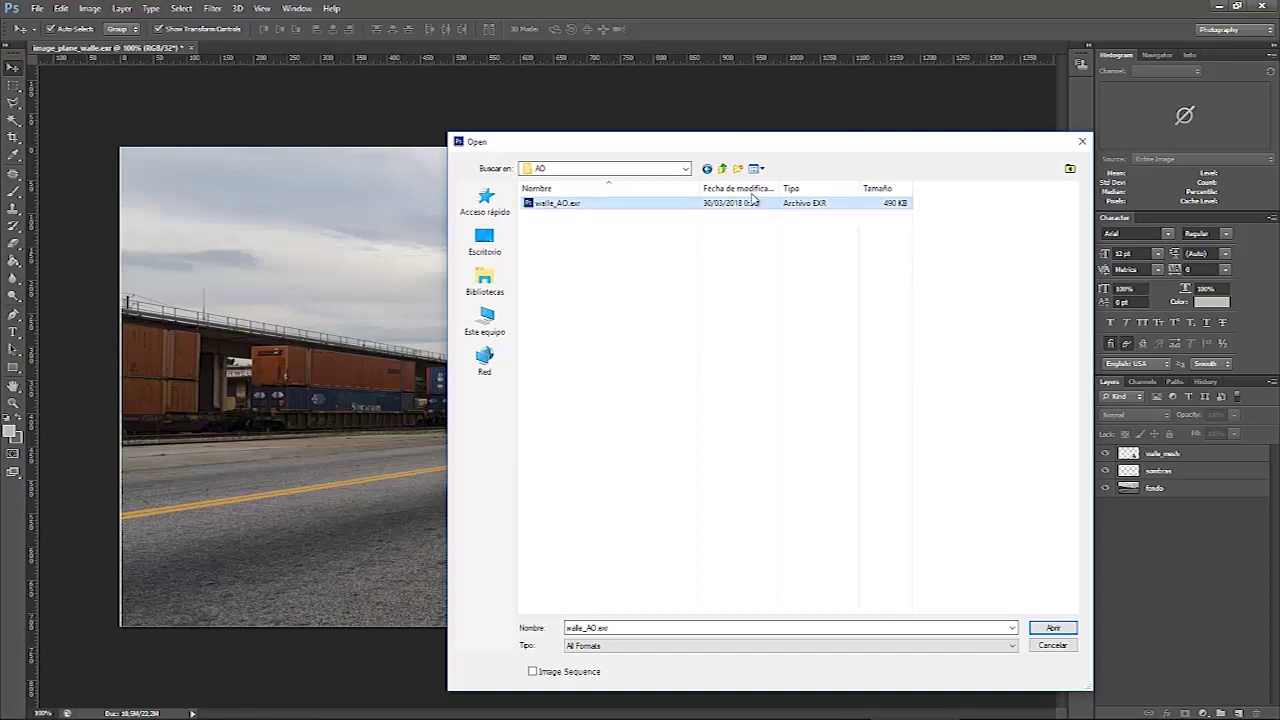
pyautogui.click(723, 169)
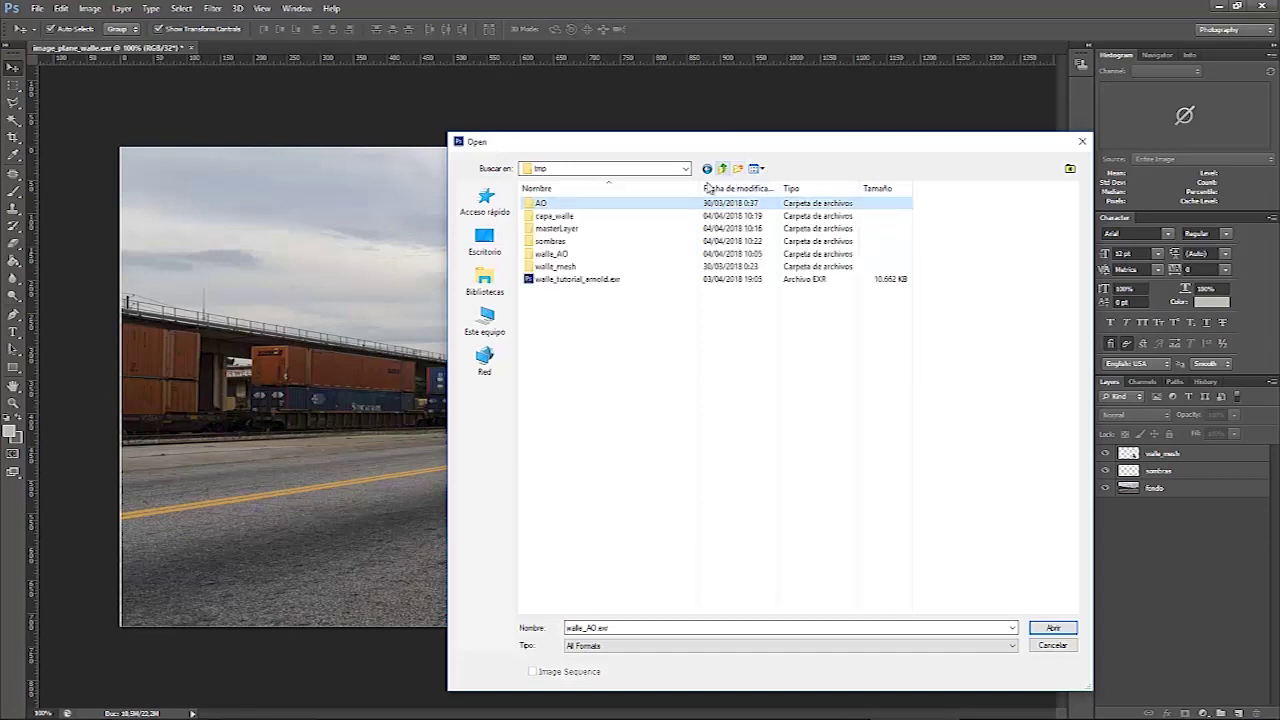
# Open walle_AO.exr from the walle_AO folder, reading the alpha channel data as transparency.
pyautogui.doubleClick(594, 254)
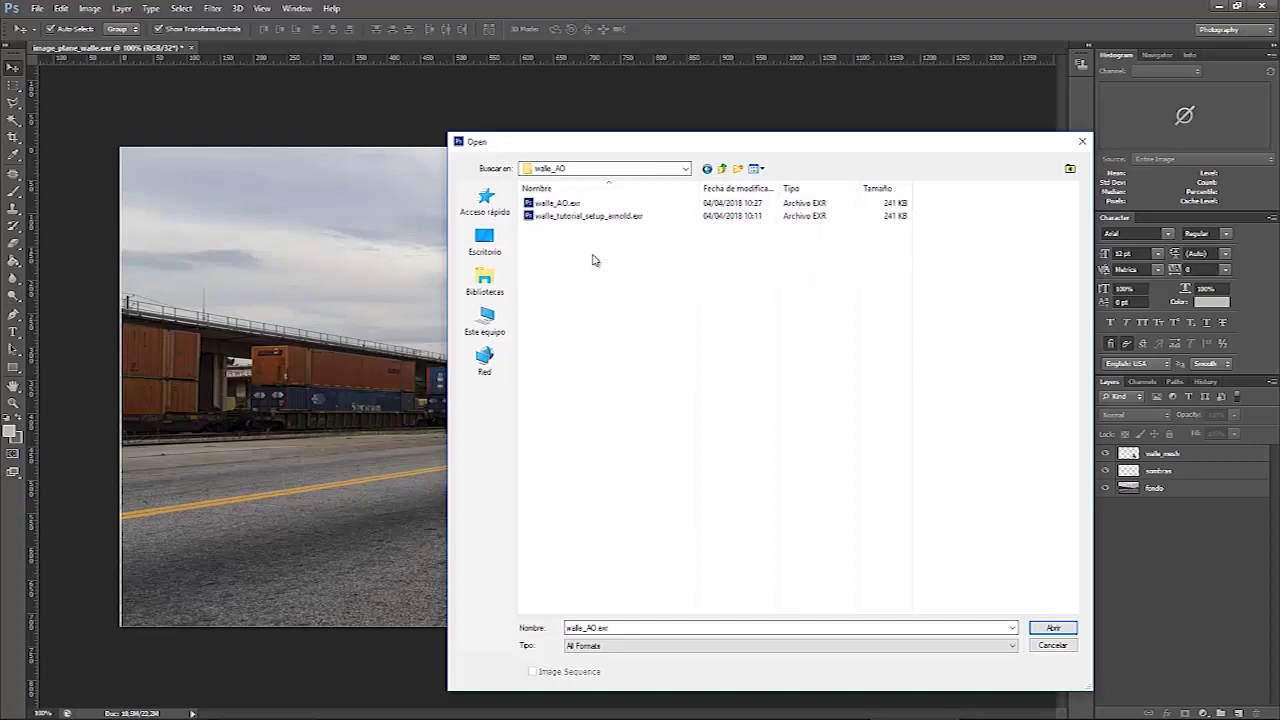
pyautogui.click(572, 204)
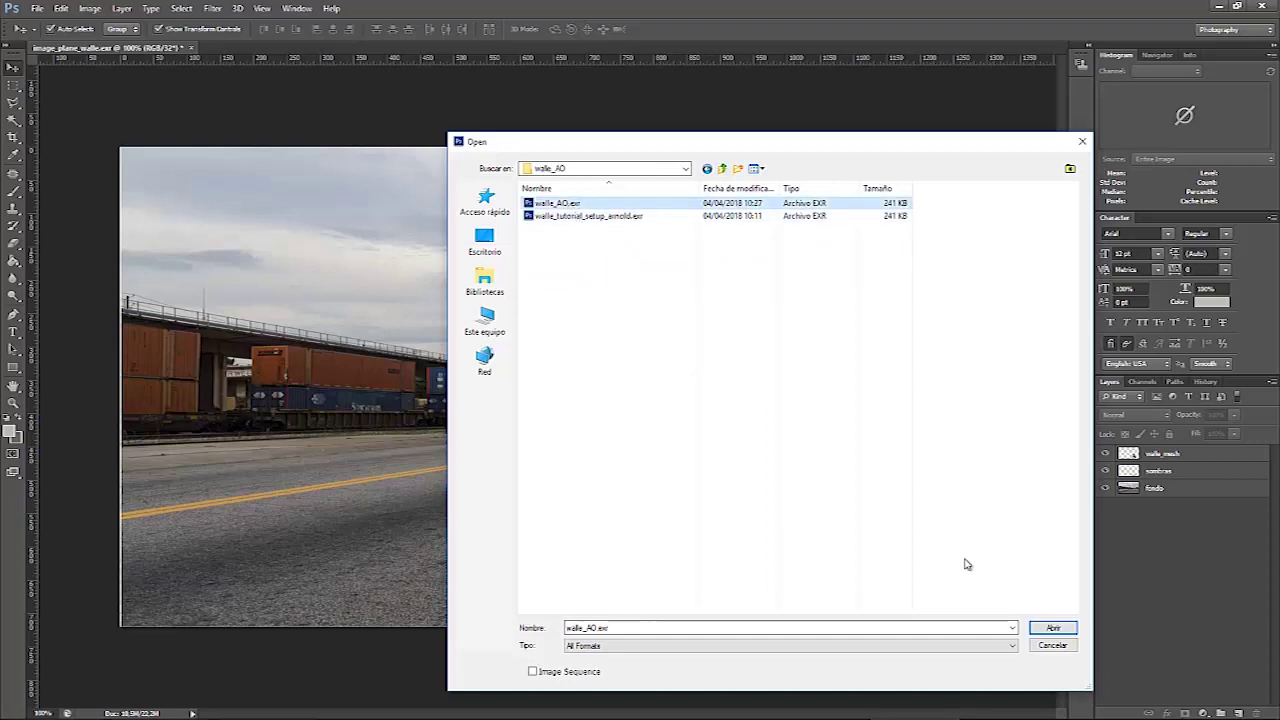
pyautogui.click(1053, 627)
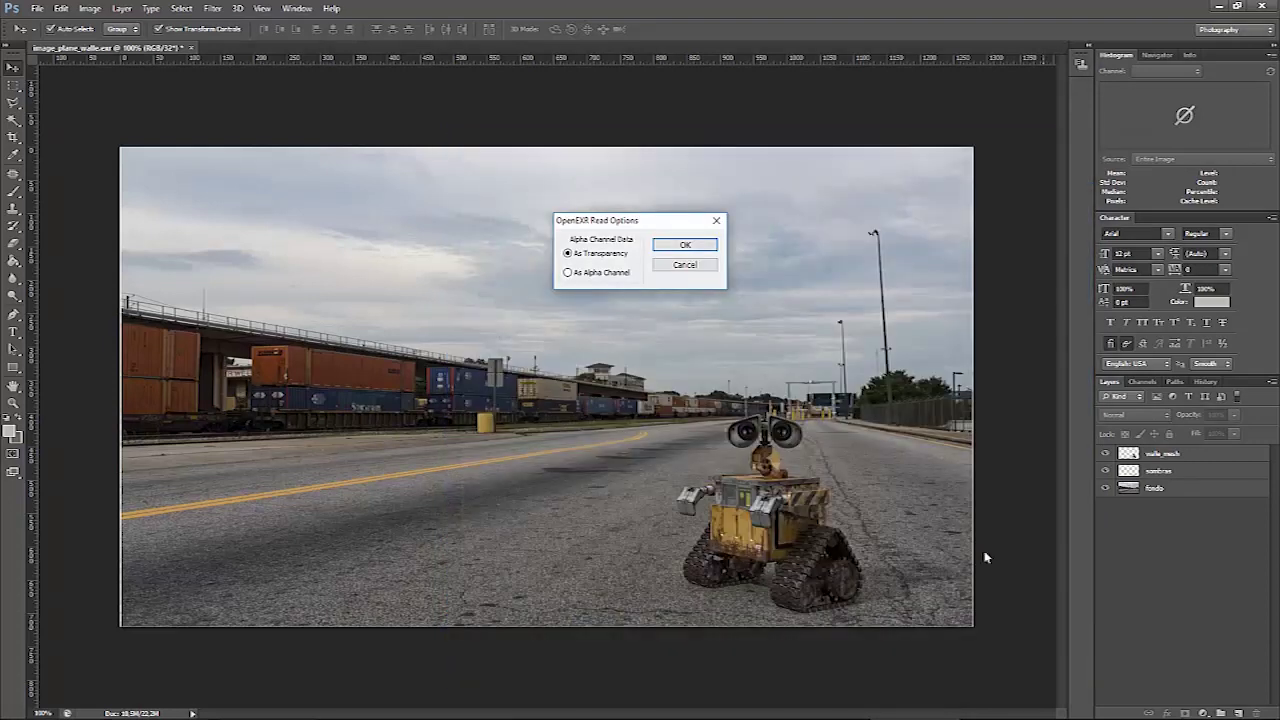
pyautogui.click(684, 245)
pyautogui.click(706, 327)
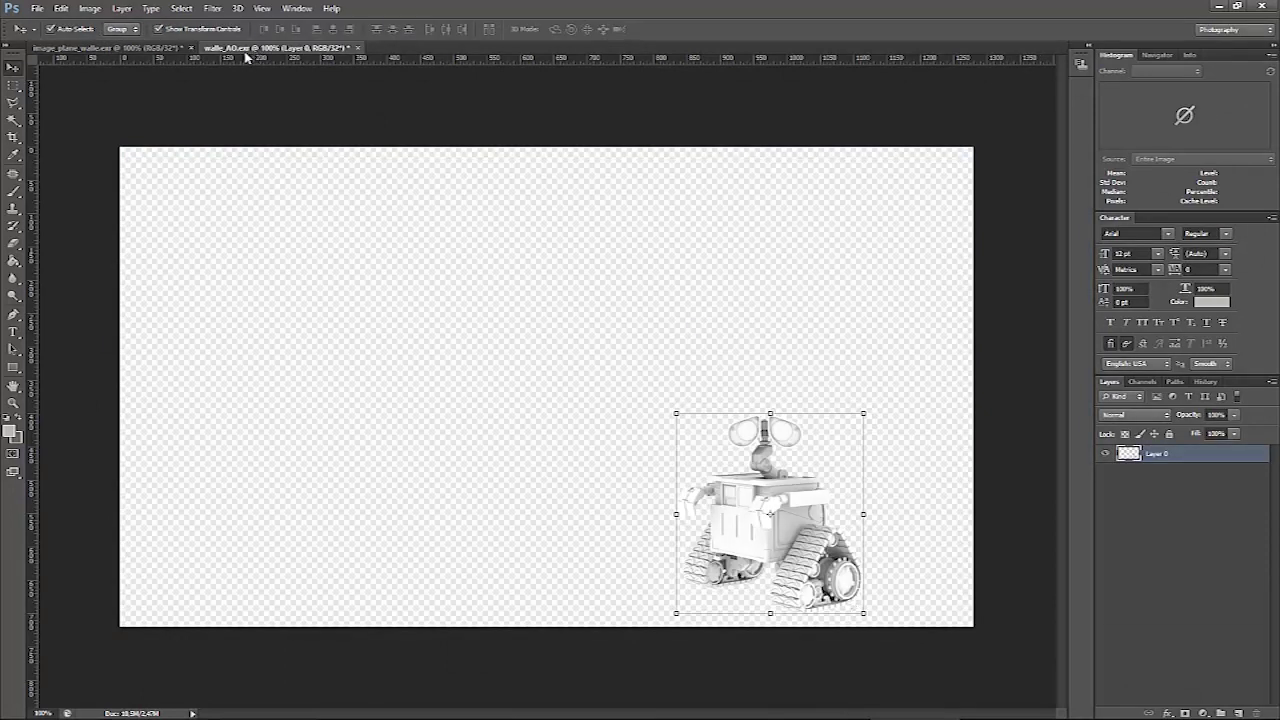
# Copy Layer 0 of walle_AO.exr into image_plane_walle.exr and close the walle_AO.exr document.
pyautogui.moveTo(244, 50); pyautogui.dragTo(131, 314)
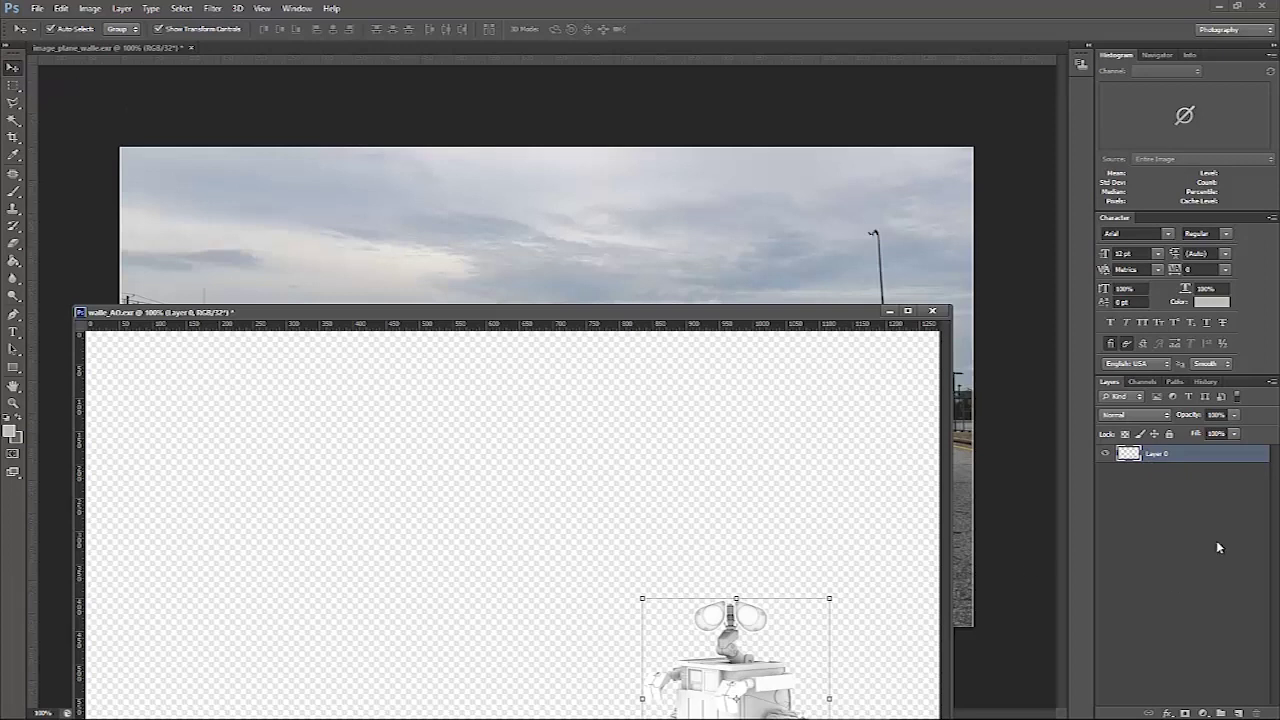
pyautogui.moveTo(1157, 459); pyautogui.dragTo(567, 187)
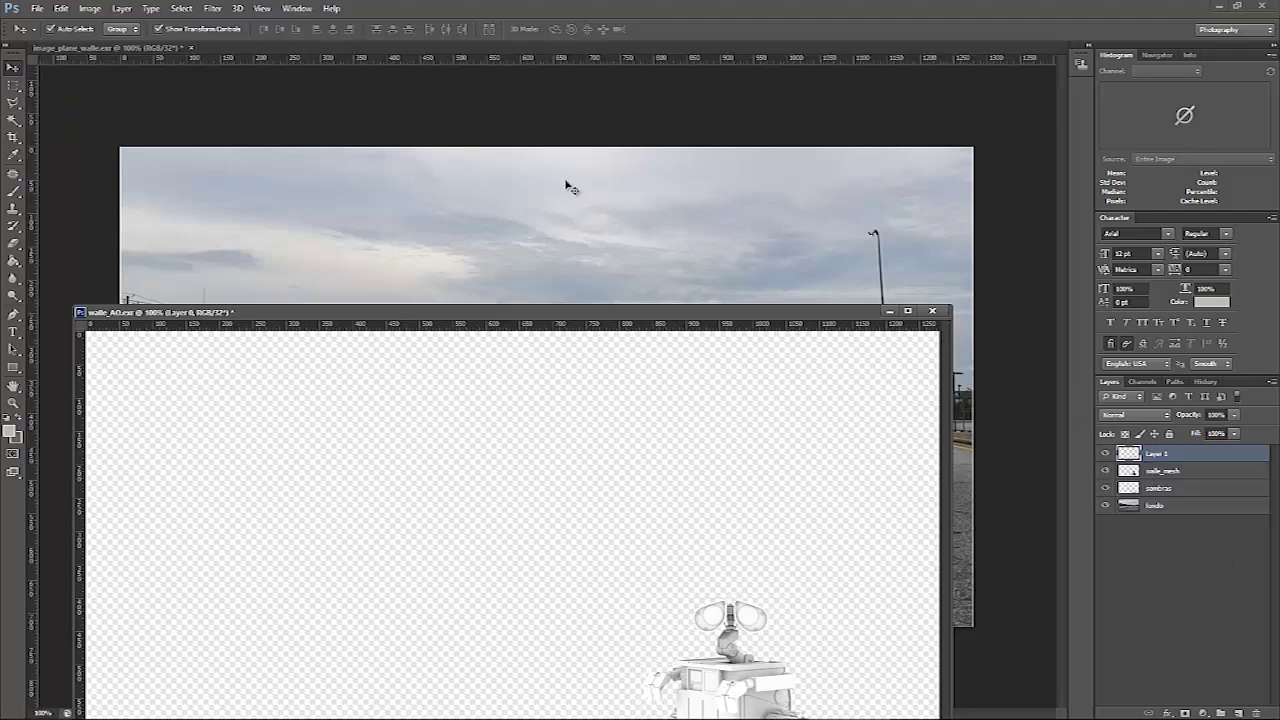
pyautogui.click(932, 311)
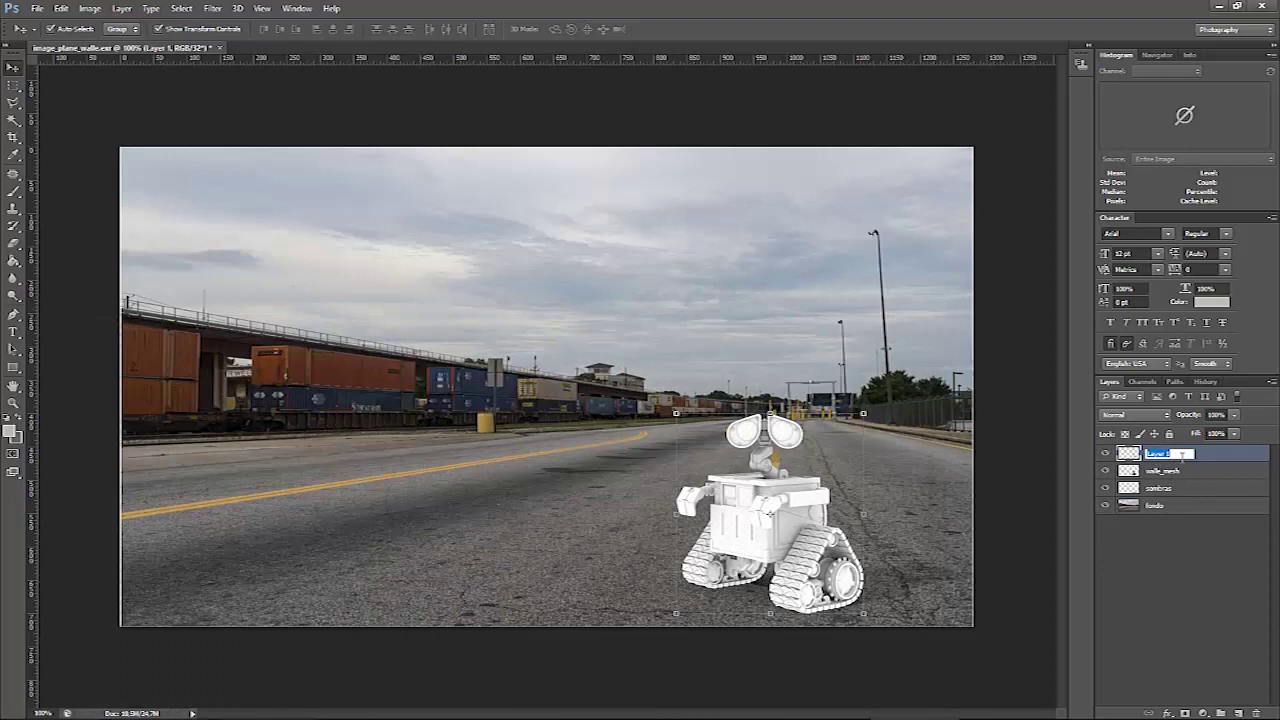
# Rename the copied ambient occlusion layer as AO and leave it selected.
pyautogui.write('AO')
pyautogui.press('Return')
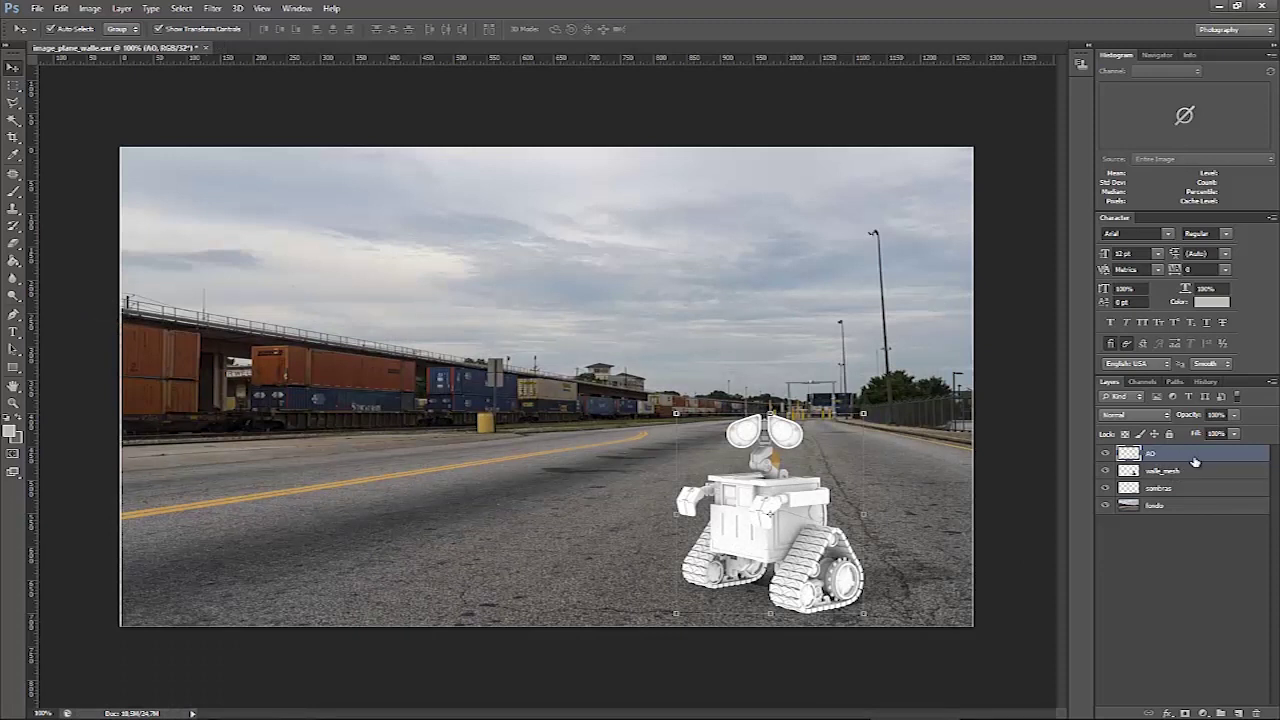
pyautogui.click(1130, 574)
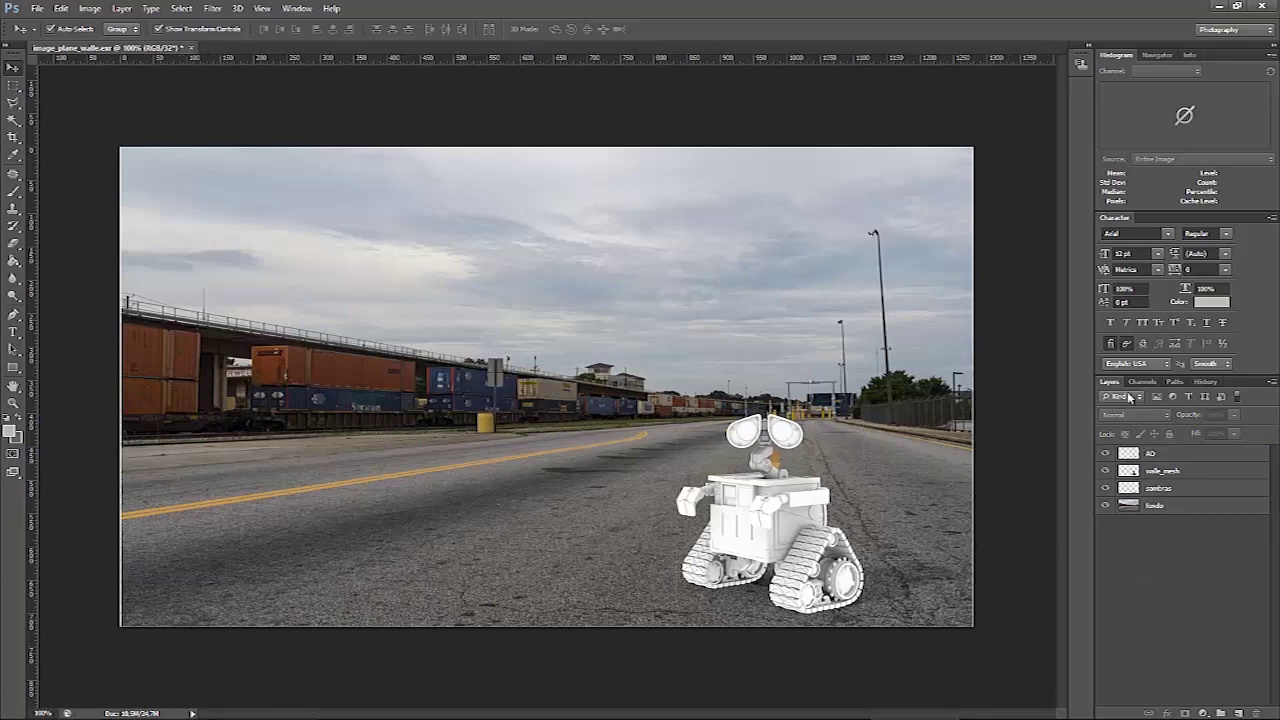
pyautogui.click(1164, 456)
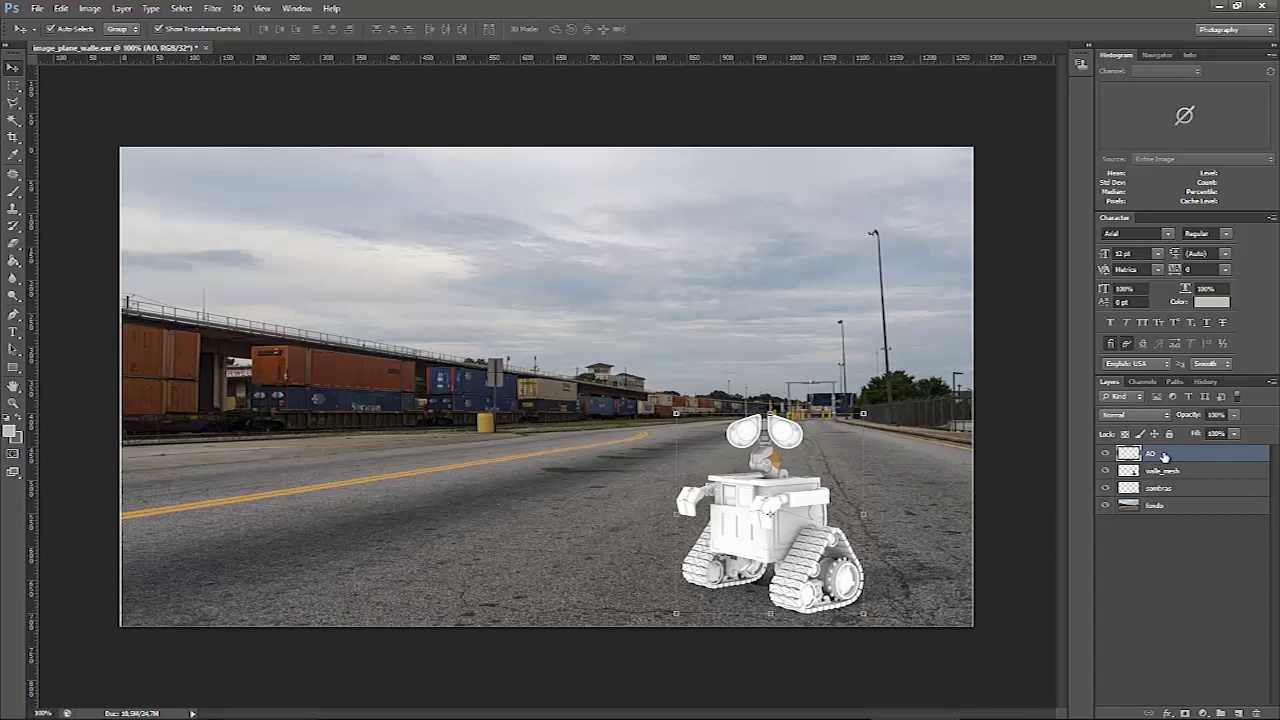
# Set the AO layer's blending mode to Multiply and deselect the layer.
pyautogui.click(1128, 413)
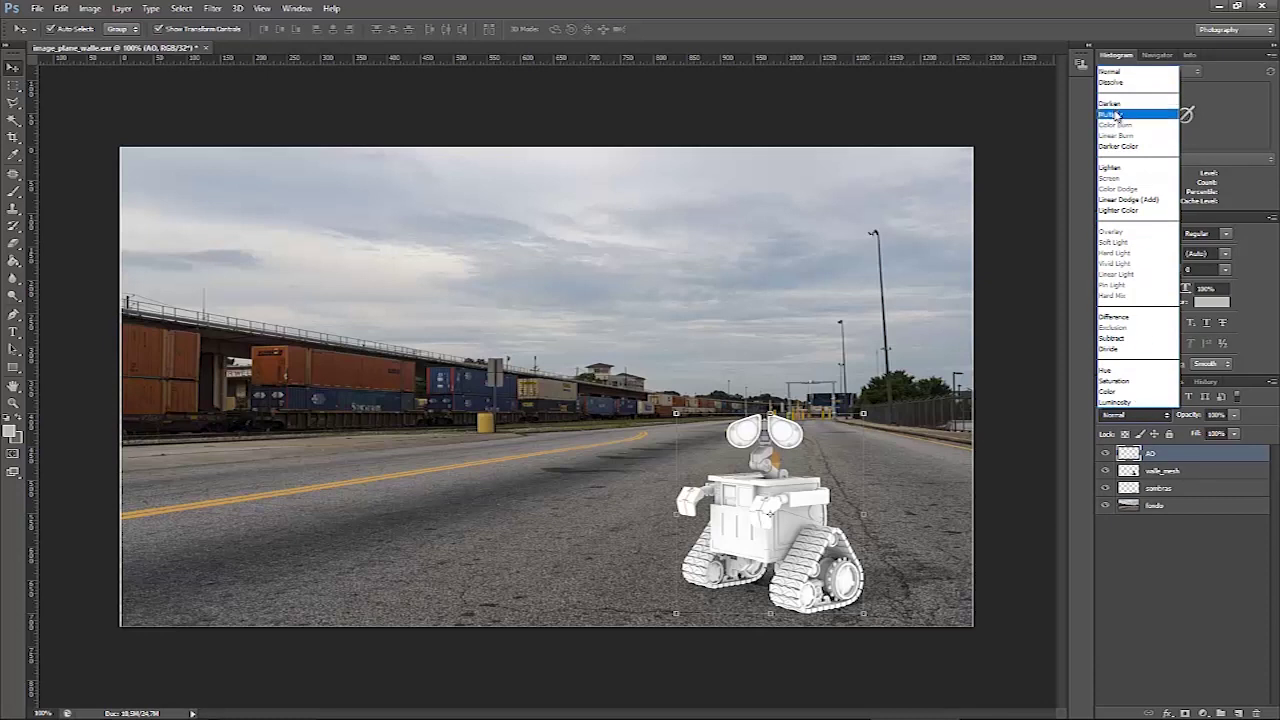
pyautogui.click(1112, 116)
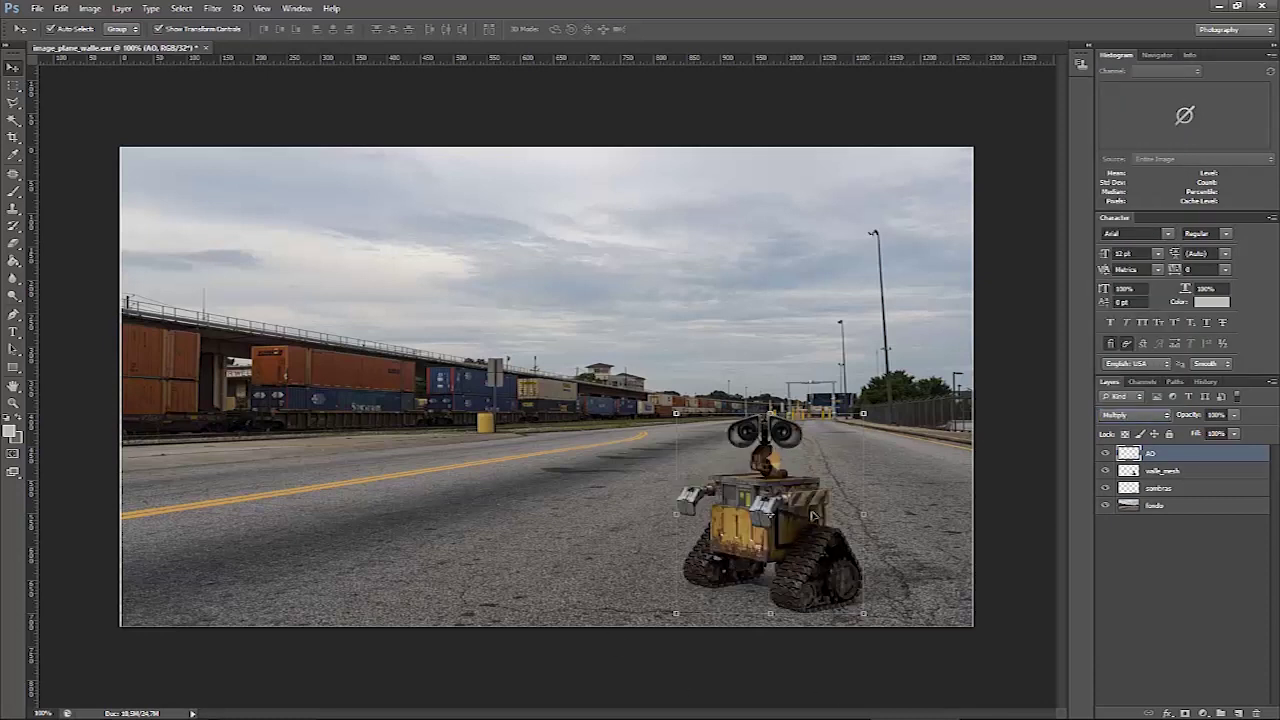
pyautogui.click(1162, 572)
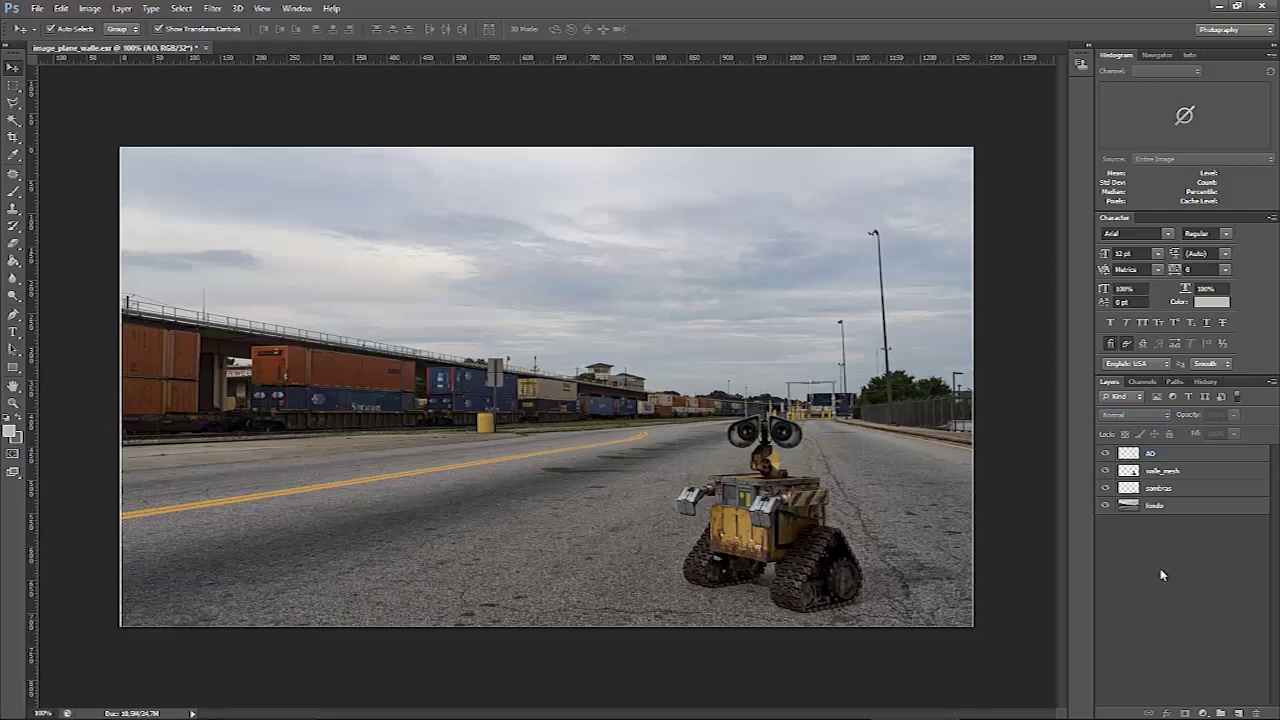
# Toggle the AO layer's visibility repeatedly to compare Wall-E with and without ambient occlusion.
pyautogui.click(1106, 455)
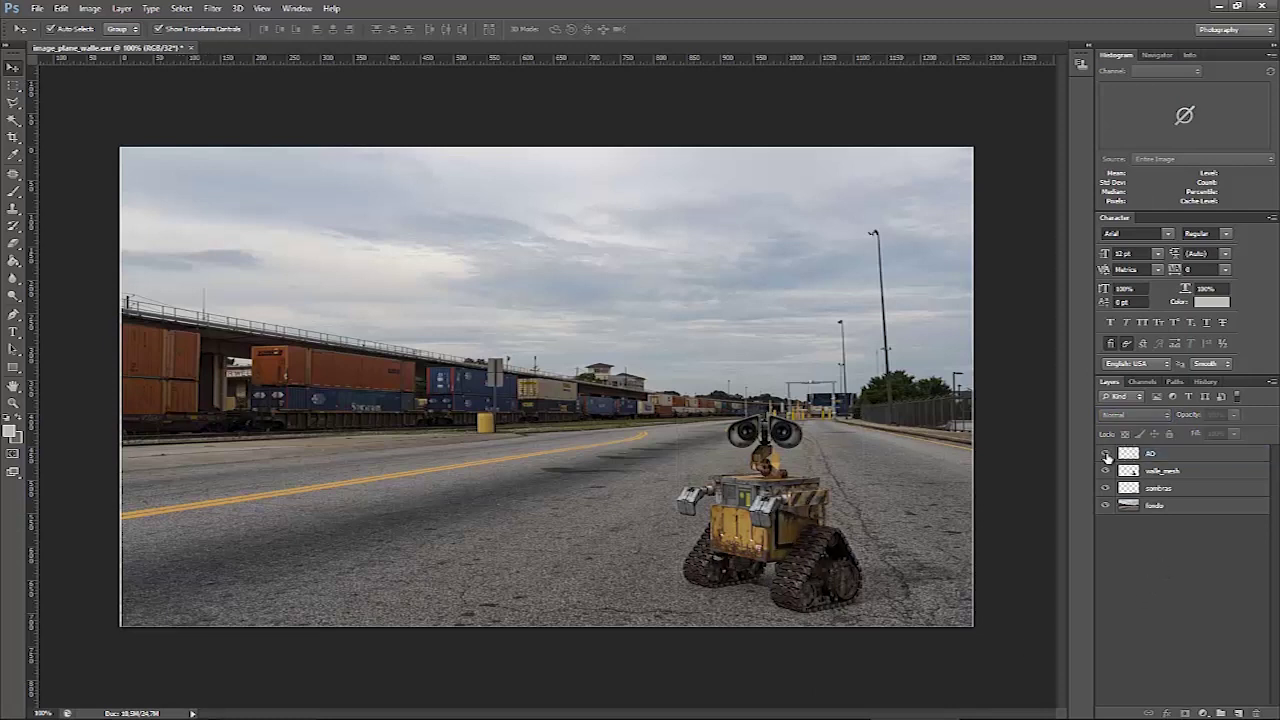
pyautogui.click(1106, 455)
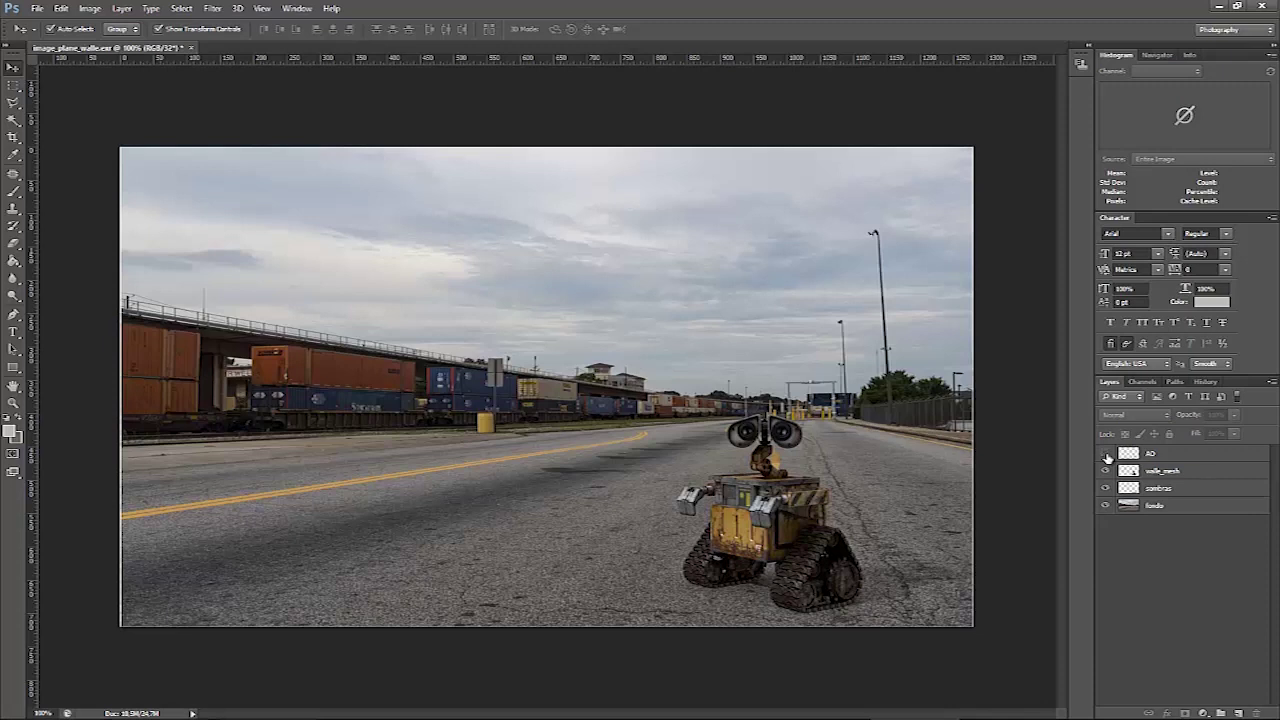
pyautogui.click(1106, 455)
pyautogui.click(1106, 455)
pyautogui.click(1106, 455)
pyautogui.click(1106, 455)
pyautogui.click(1106, 455)
pyautogui.click(1106, 455)
# Apply a Levels adjustment to the AO layer with the midtone input level at 2.28, then deselect the layer.
pyautogui.click(1160, 455)
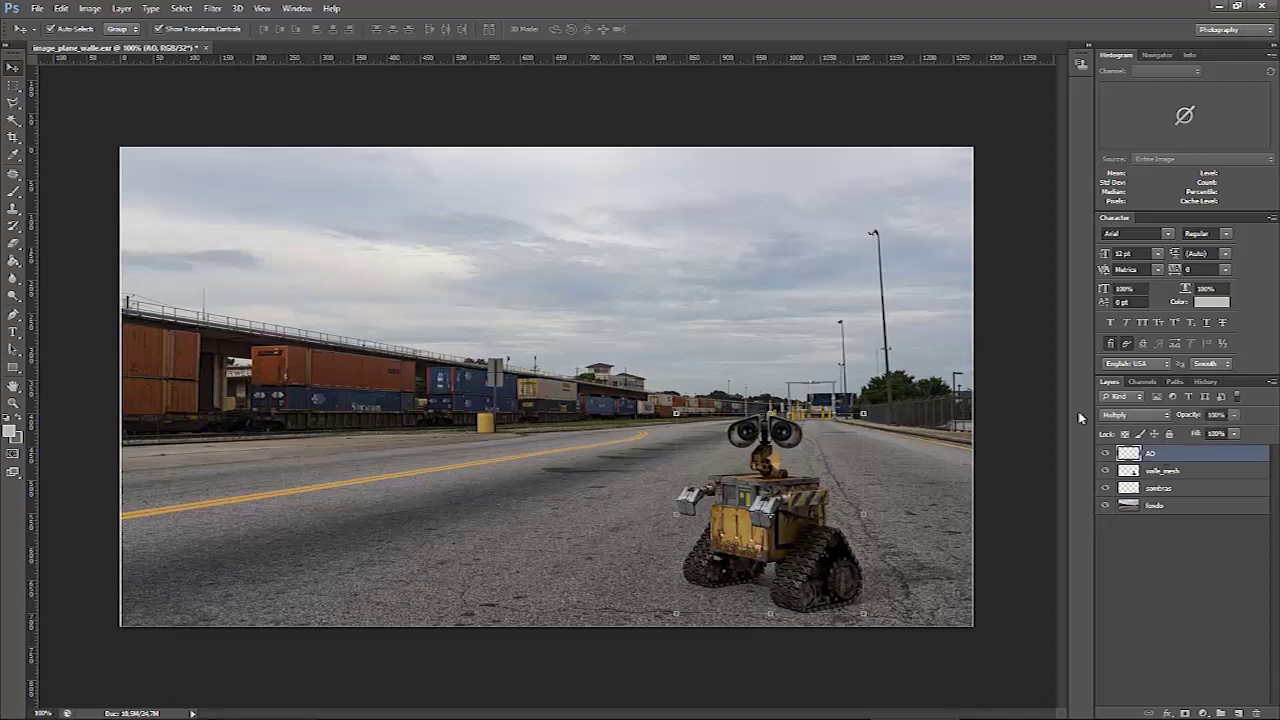
pyautogui.click(89, 8)
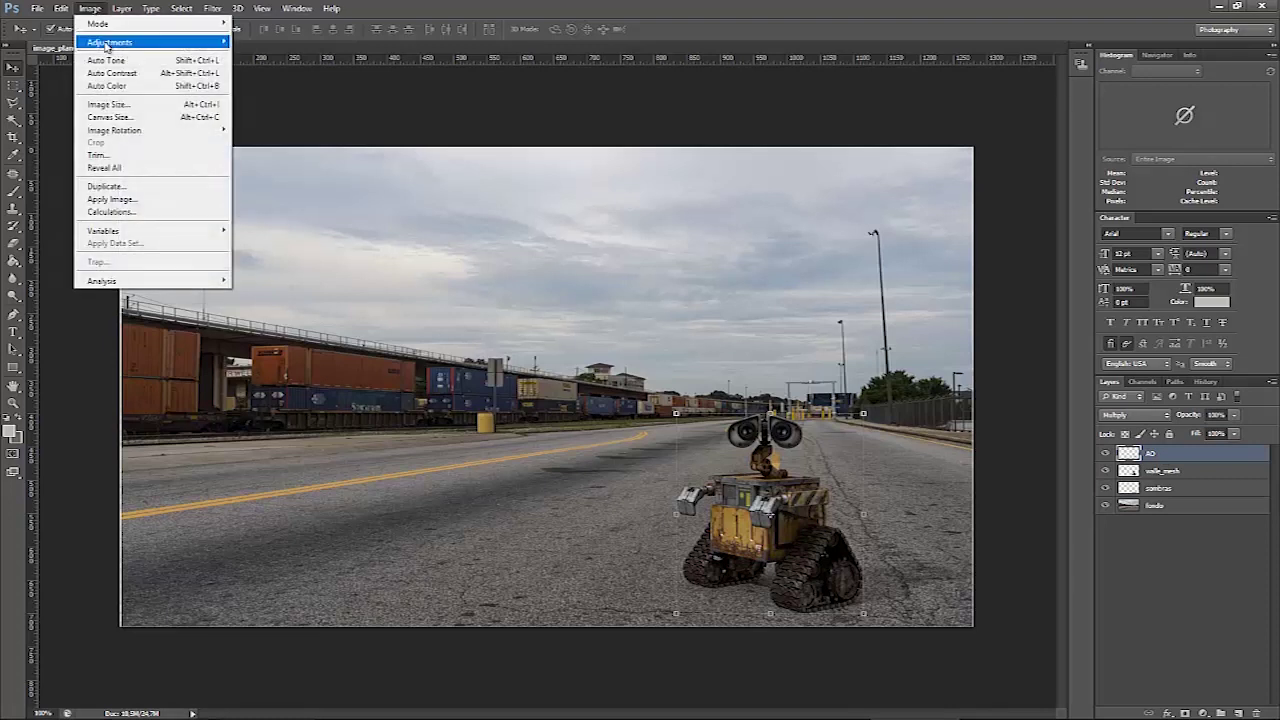
pyautogui.moveTo(150, 42)
pyautogui.click(300, 55)
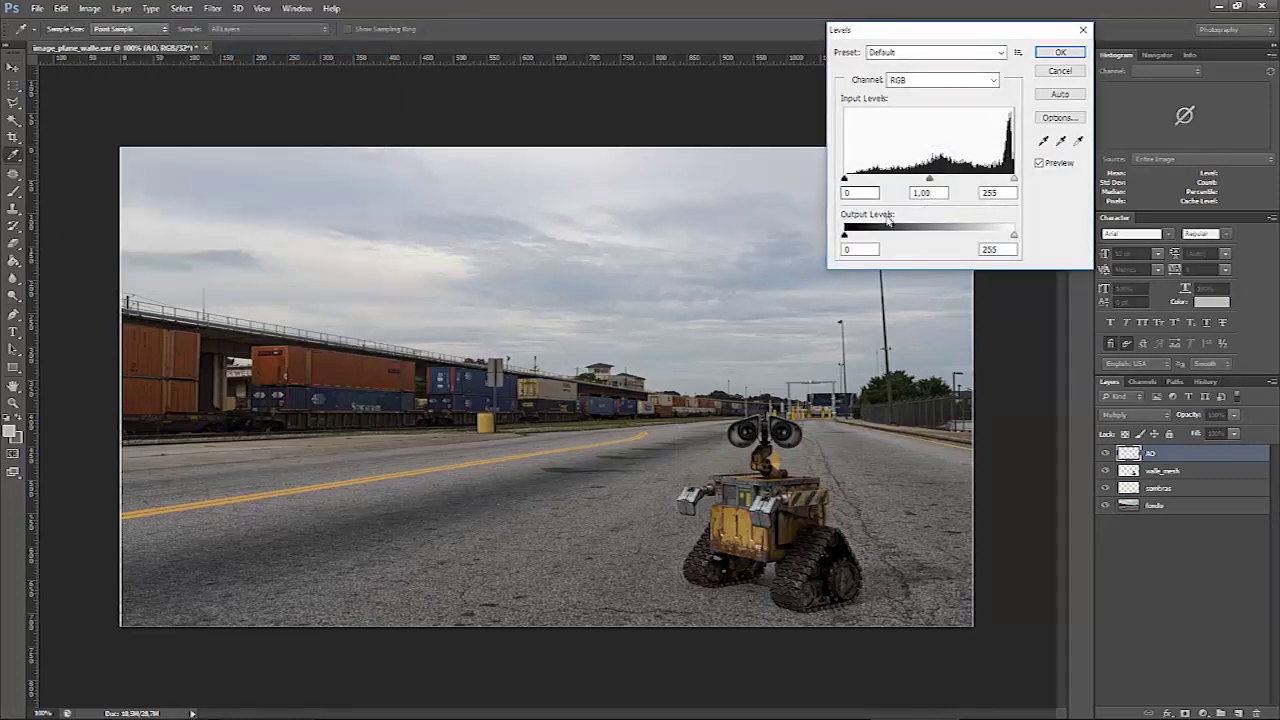
pyautogui.moveTo(929, 179); pyautogui.dragTo(883, 182)
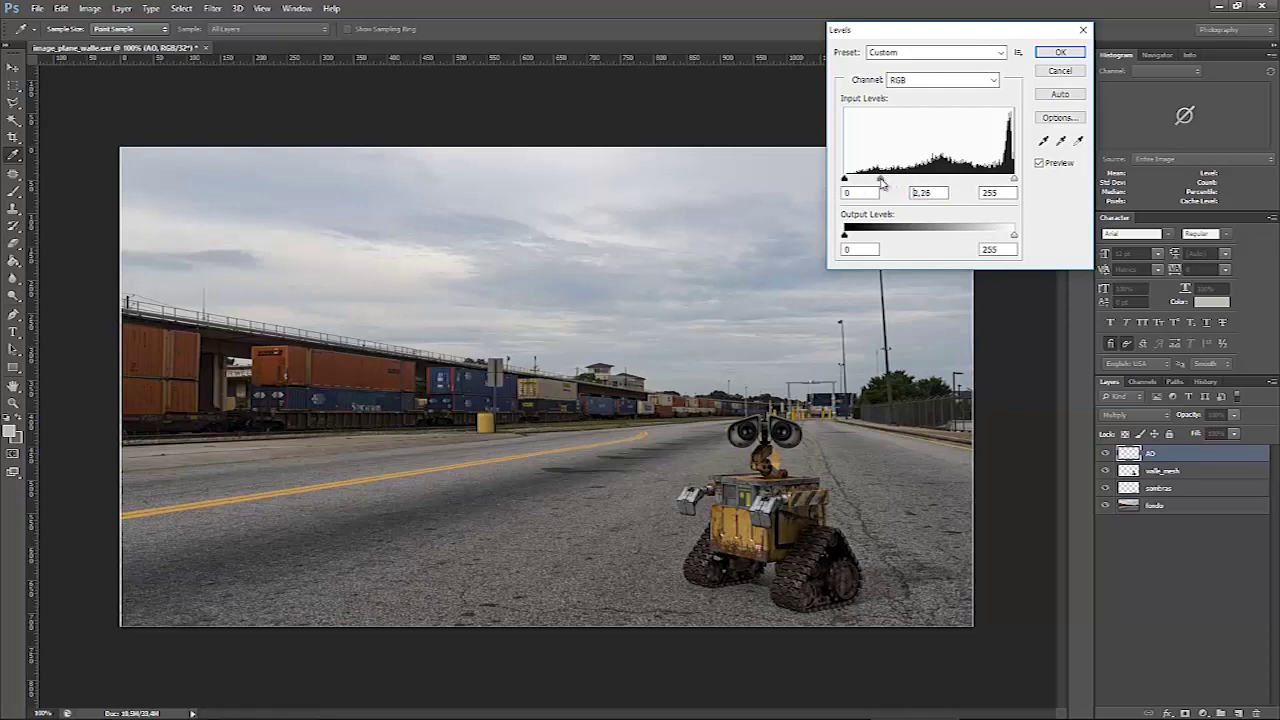
pyautogui.click(1060, 52)
pyautogui.press('v')
pyautogui.click(1157, 582)
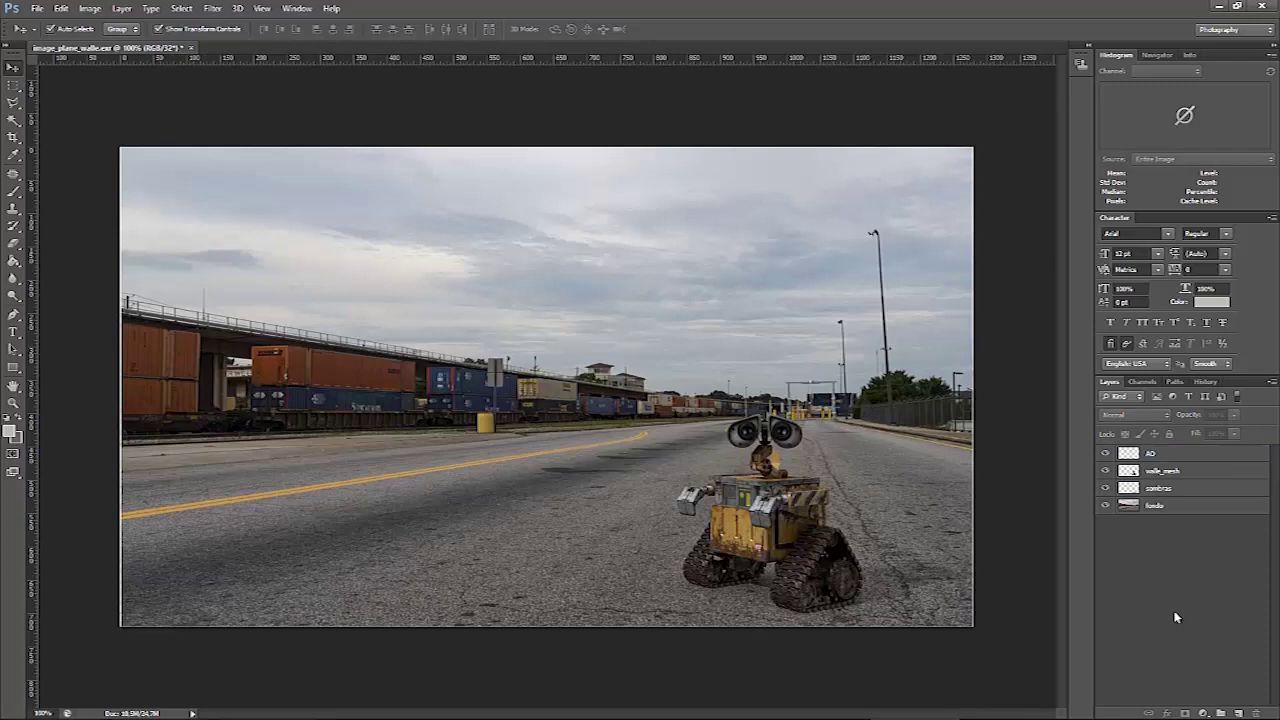
# Hide and show the AO, walle_mesh, sombras and fondo layers to review each one's contribution to the composite.
pyautogui.click(1106, 455)
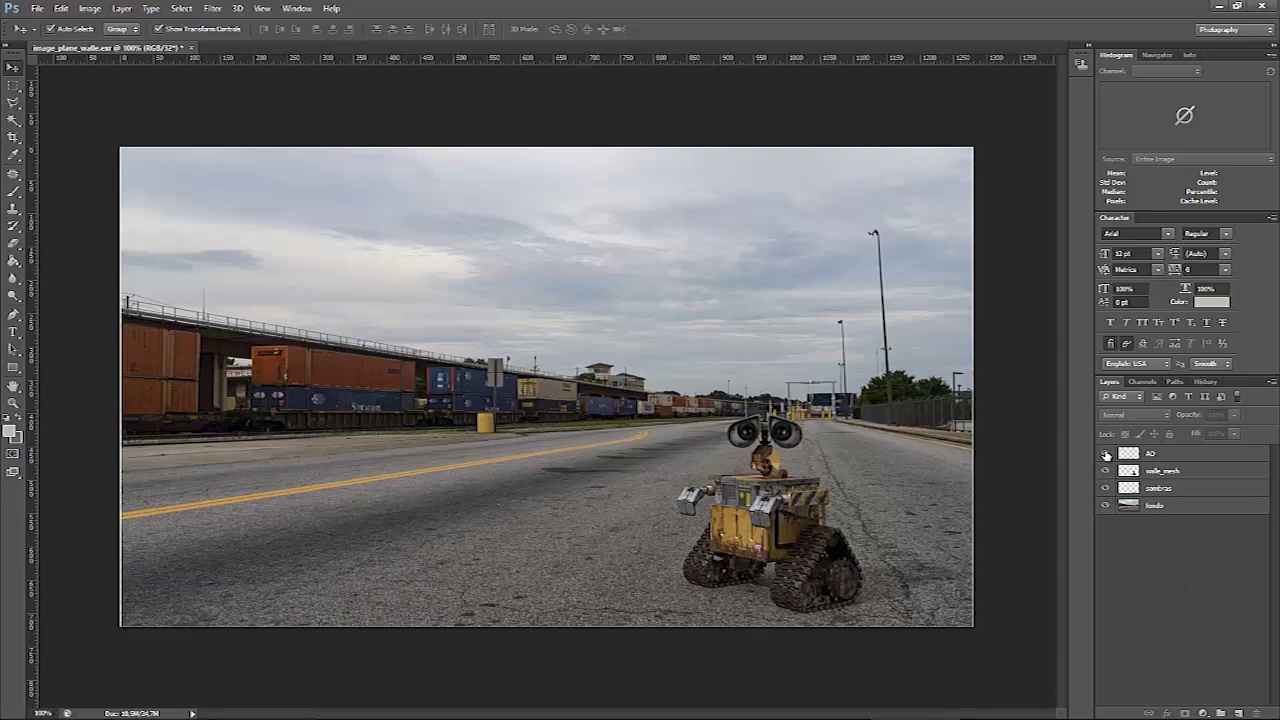
pyautogui.click(1106, 455)
pyautogui.click(1106, 455)
pyautogui.click(1107, 471)
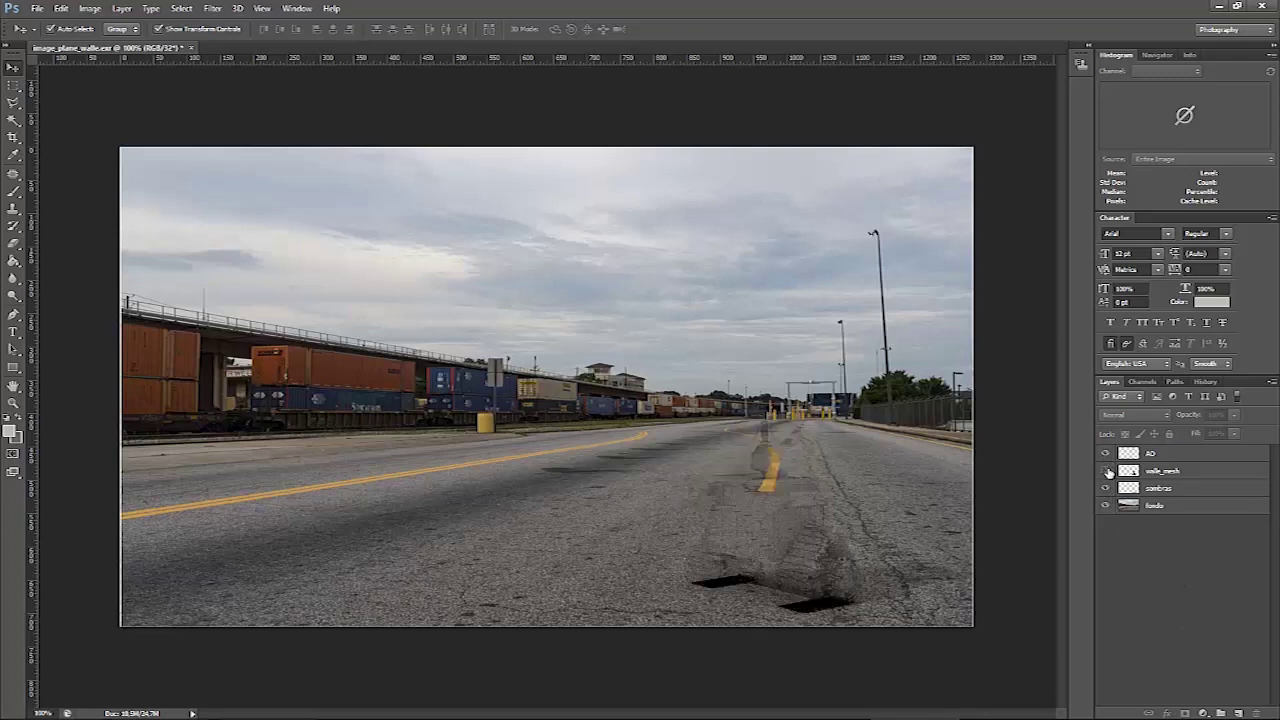
pyautogui.click(1106, 488)
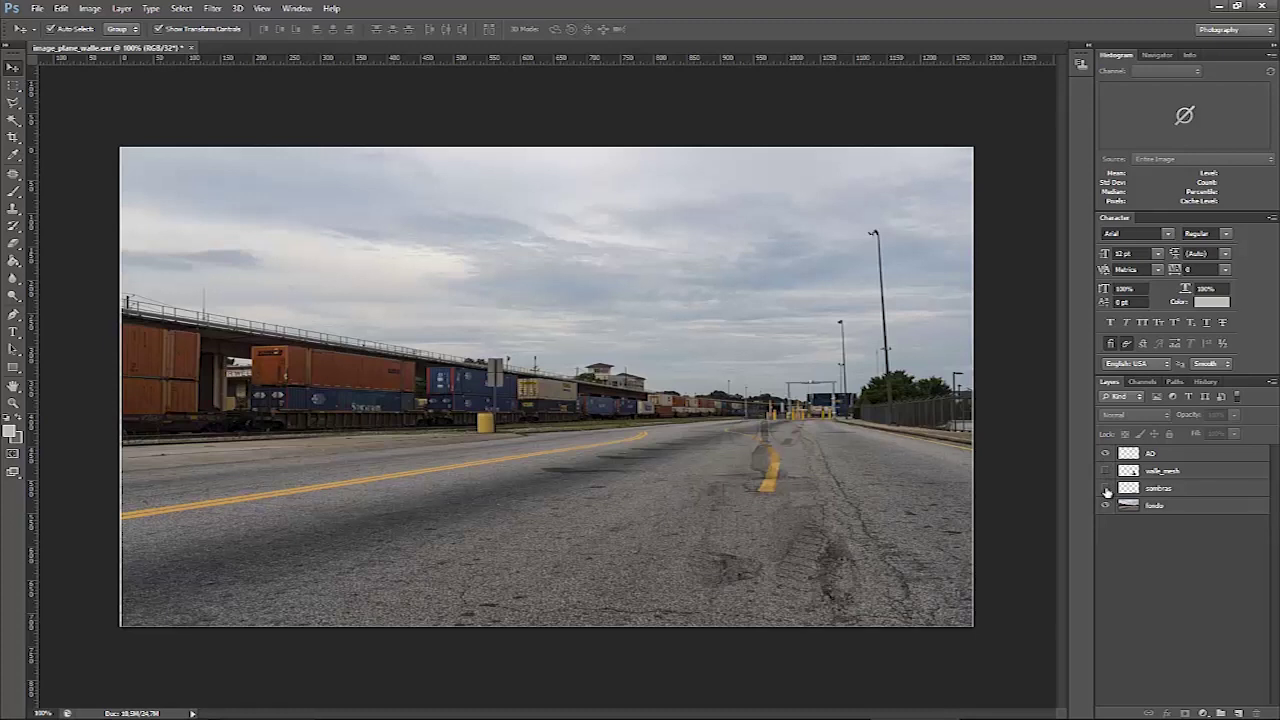
pyautogui.click(1106, 453)
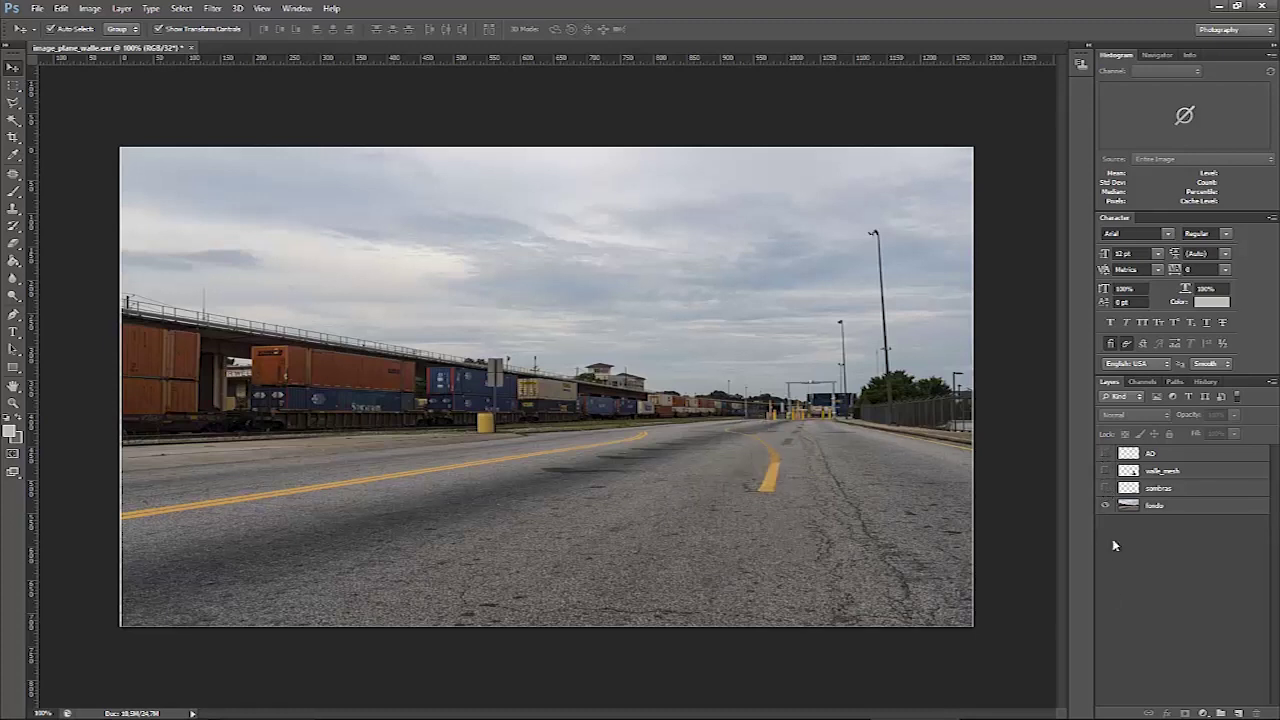
pyautogui.click(1106, 505)
pyautogui.click(1106, 505)
pyautogui.click(1106, 488)
pyautogui.click(1106, 470)
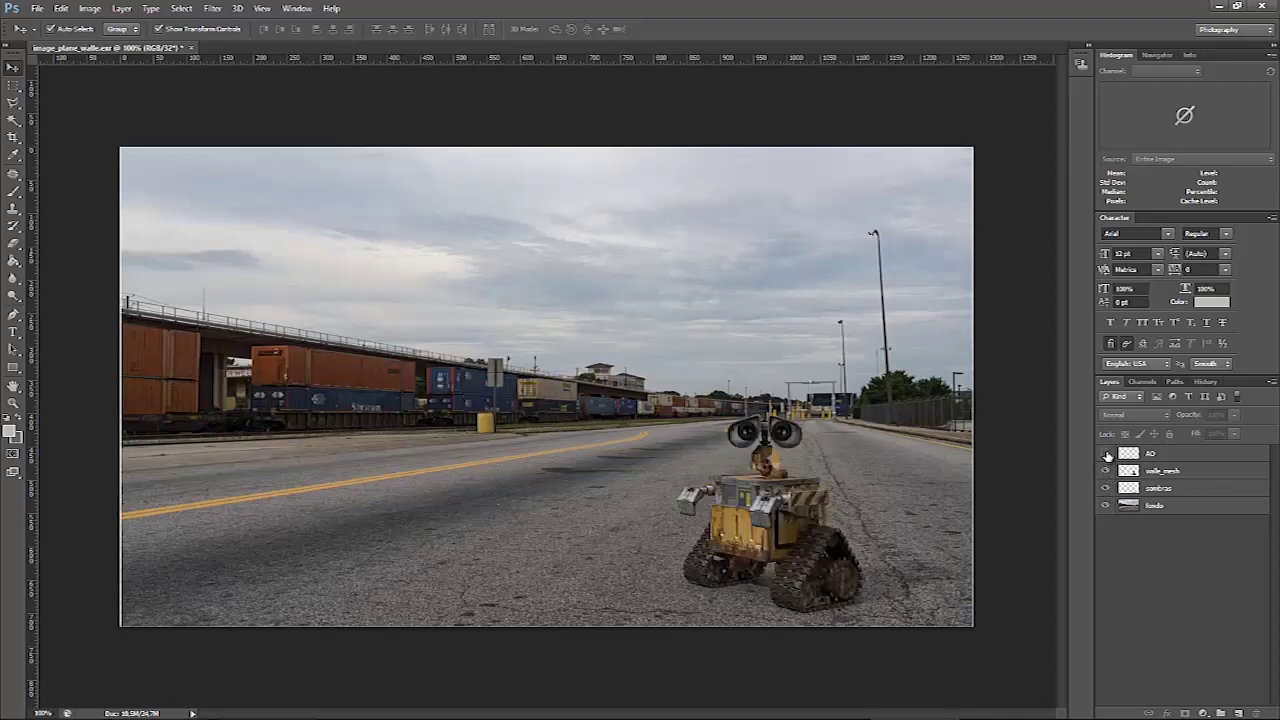
pyautogui.click(1106, 453)
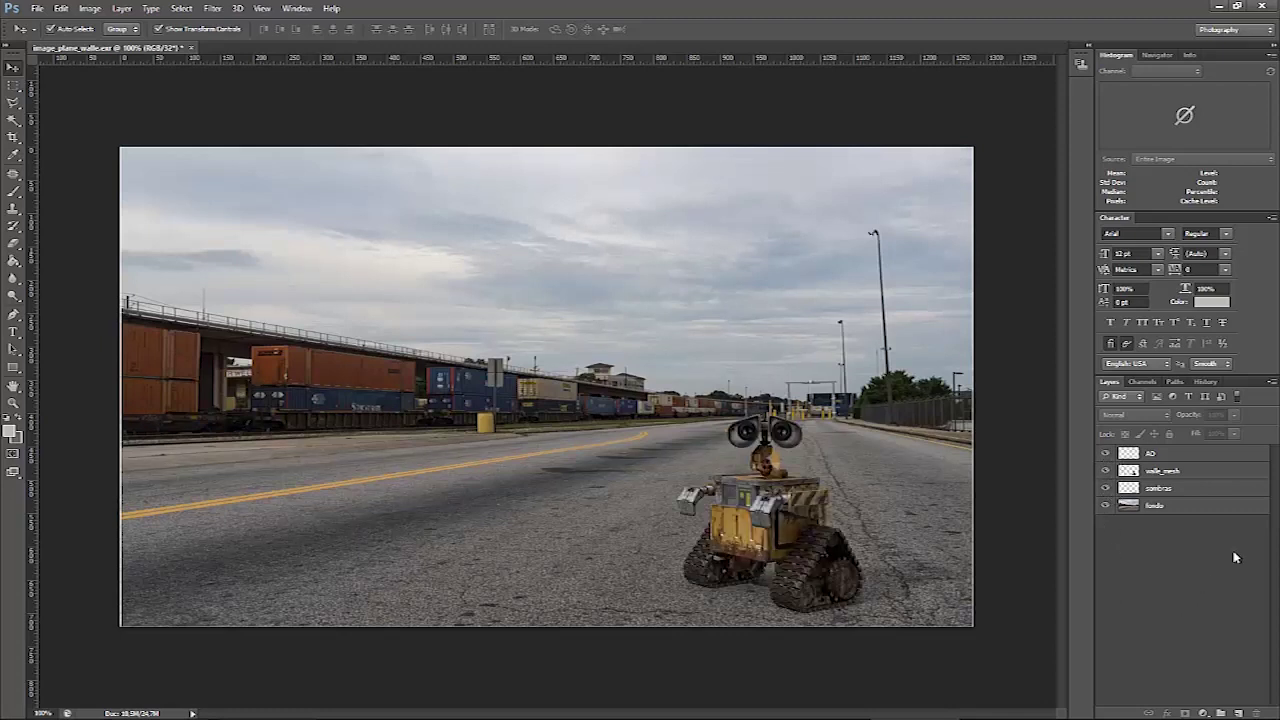
# Switch to Maya and restore the Render Settings and Render Setup windows, collapsing the walle_AO layer.
pyautogui.click(1219, 7)
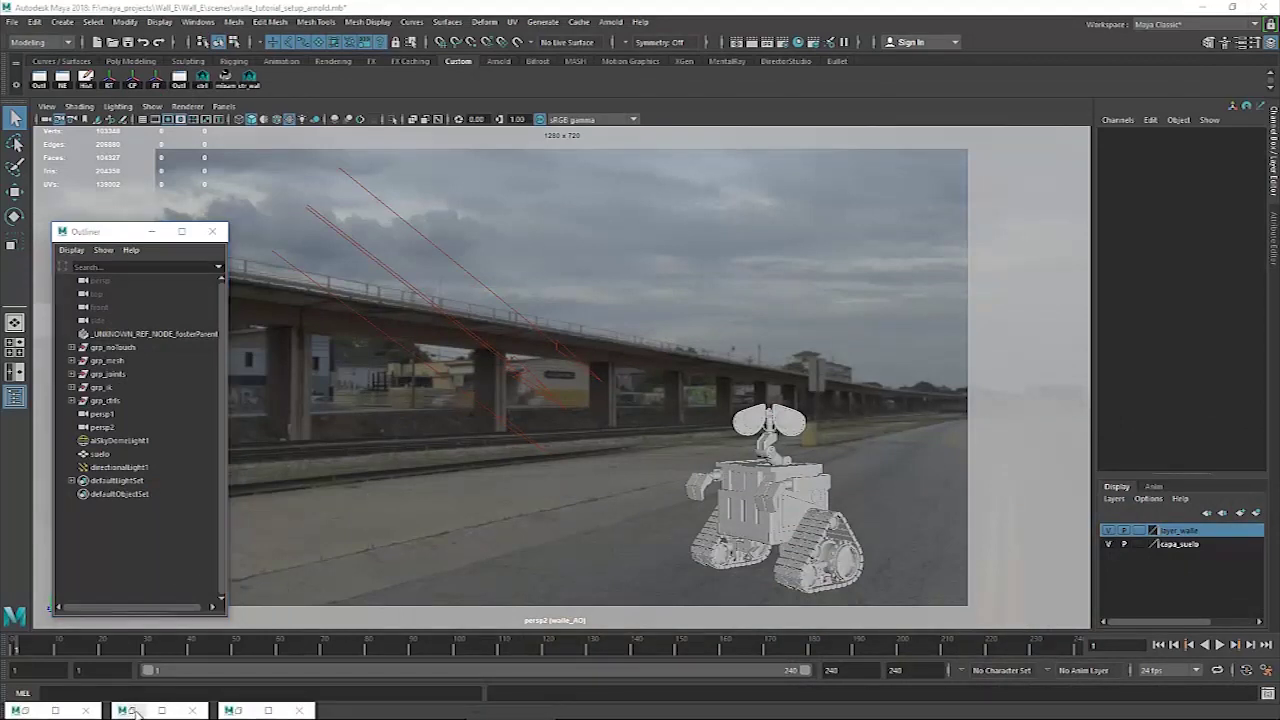
pyautogui.click(137, 712)
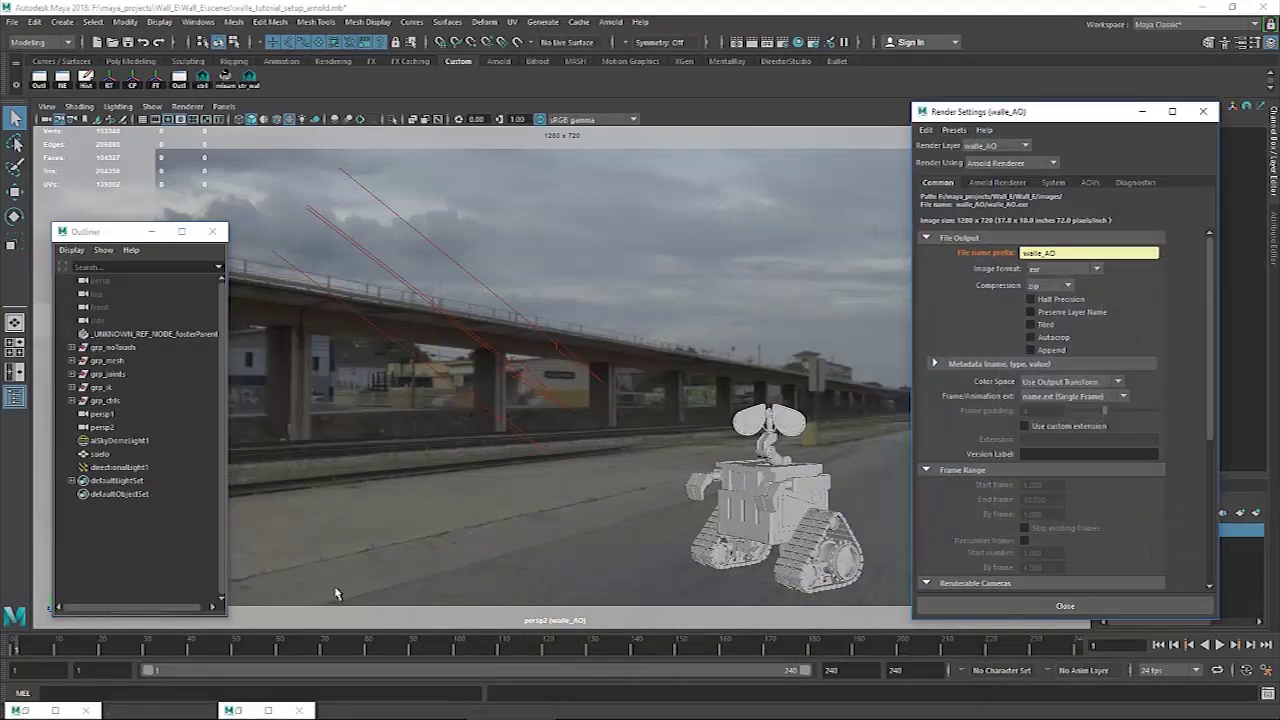
pyautogui.click(238, 710)
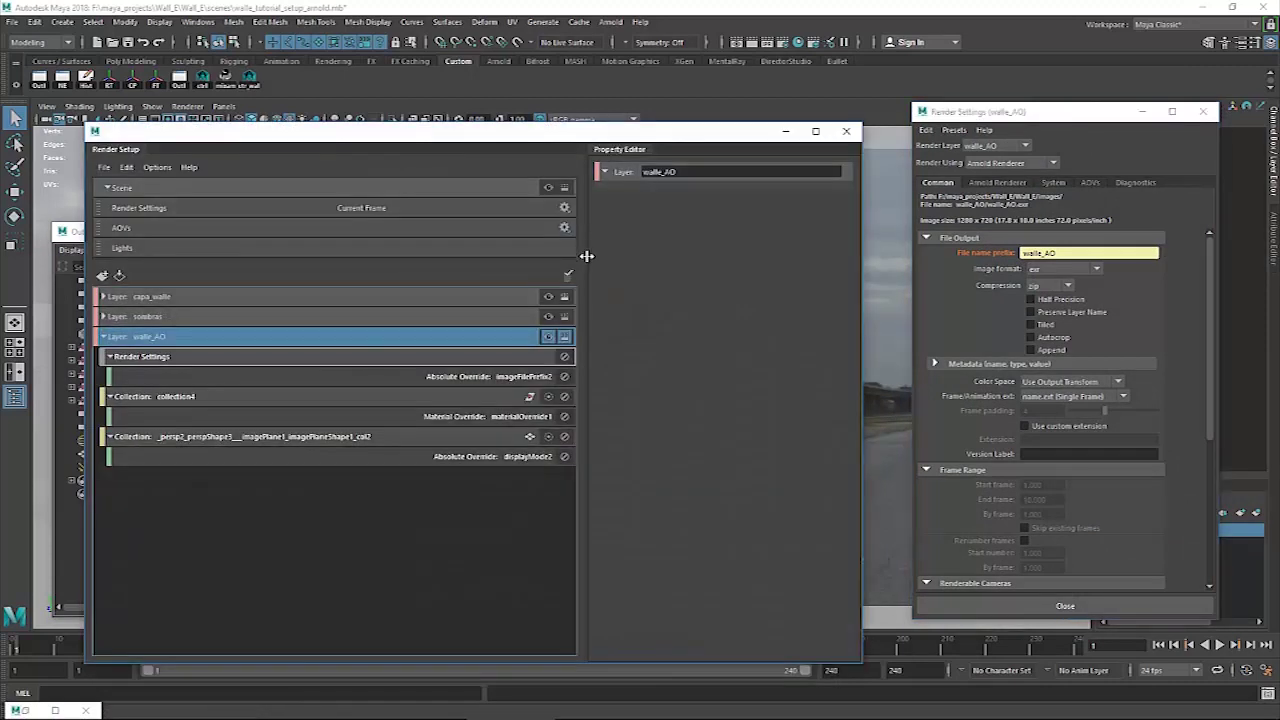
pyautogui.click(104, 337)
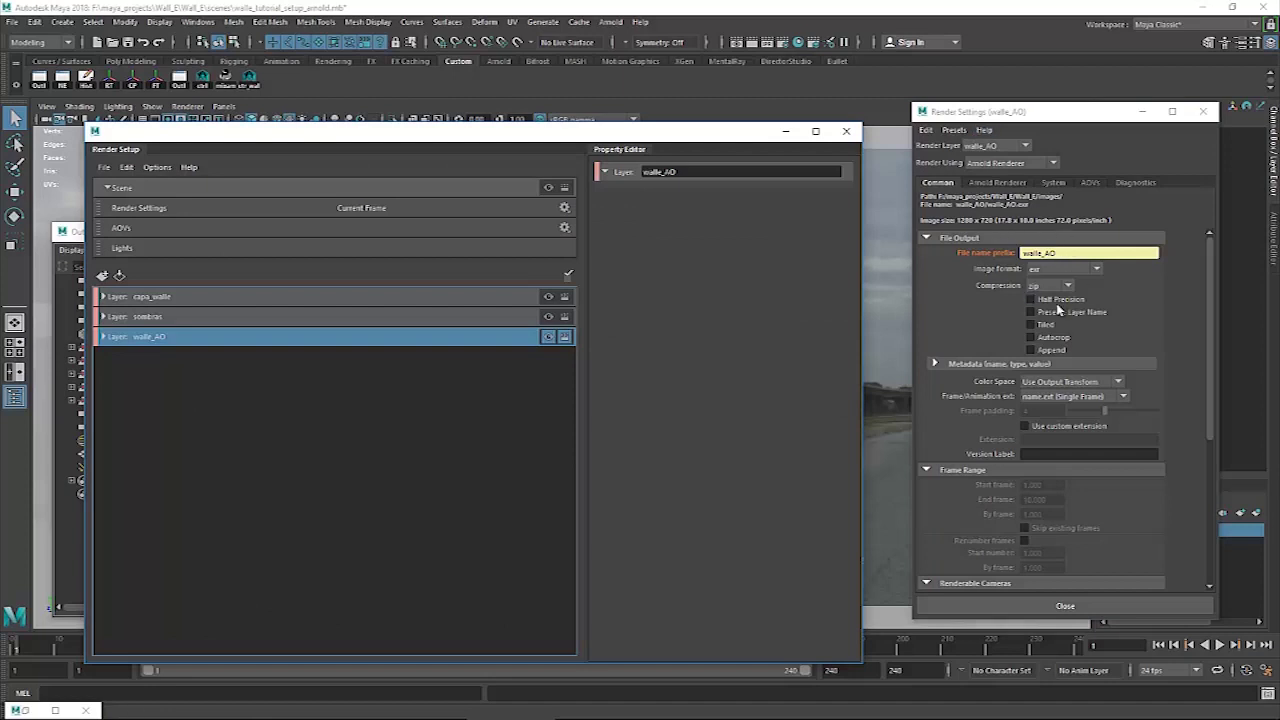
# Cycle the active render layer through the scene, sombras, capa_walle and walle_AO to review each one's file name prefix.
pyautogui.click(547, 337)
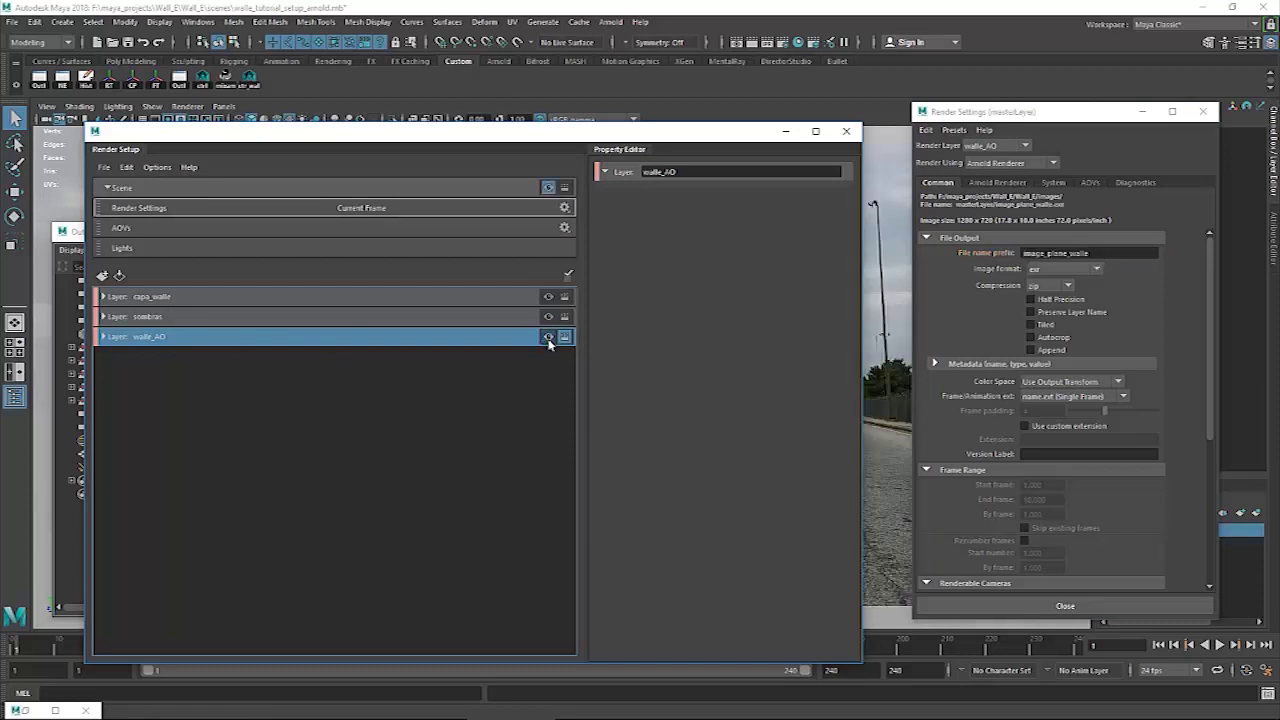
pyautogui.click(548, 317)
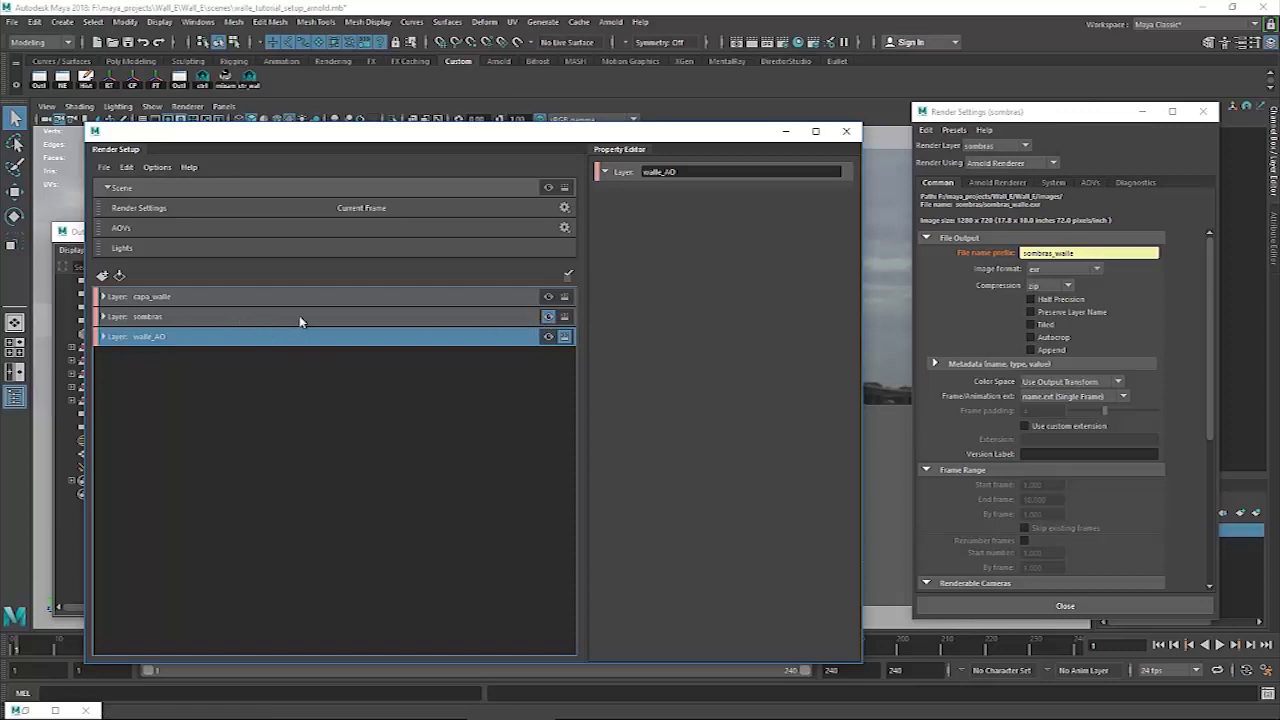
pyautogui.click(547, 297)
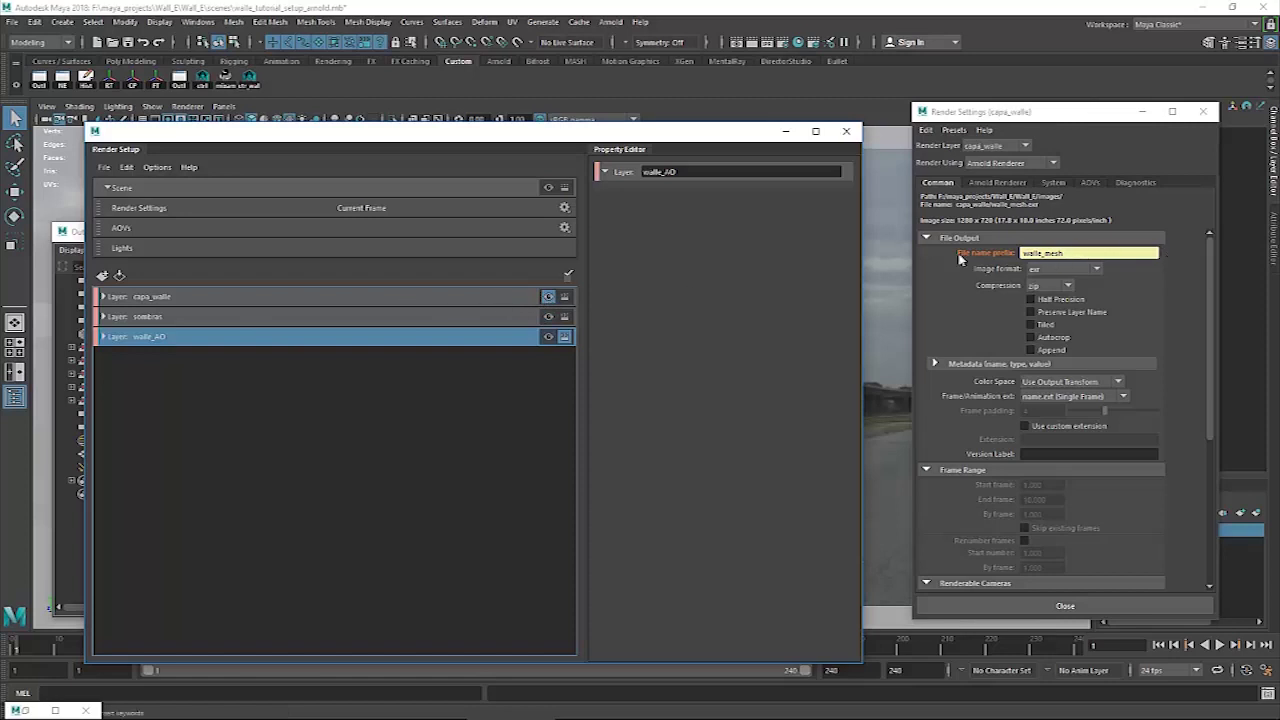
pyautogui.click(548, 188)
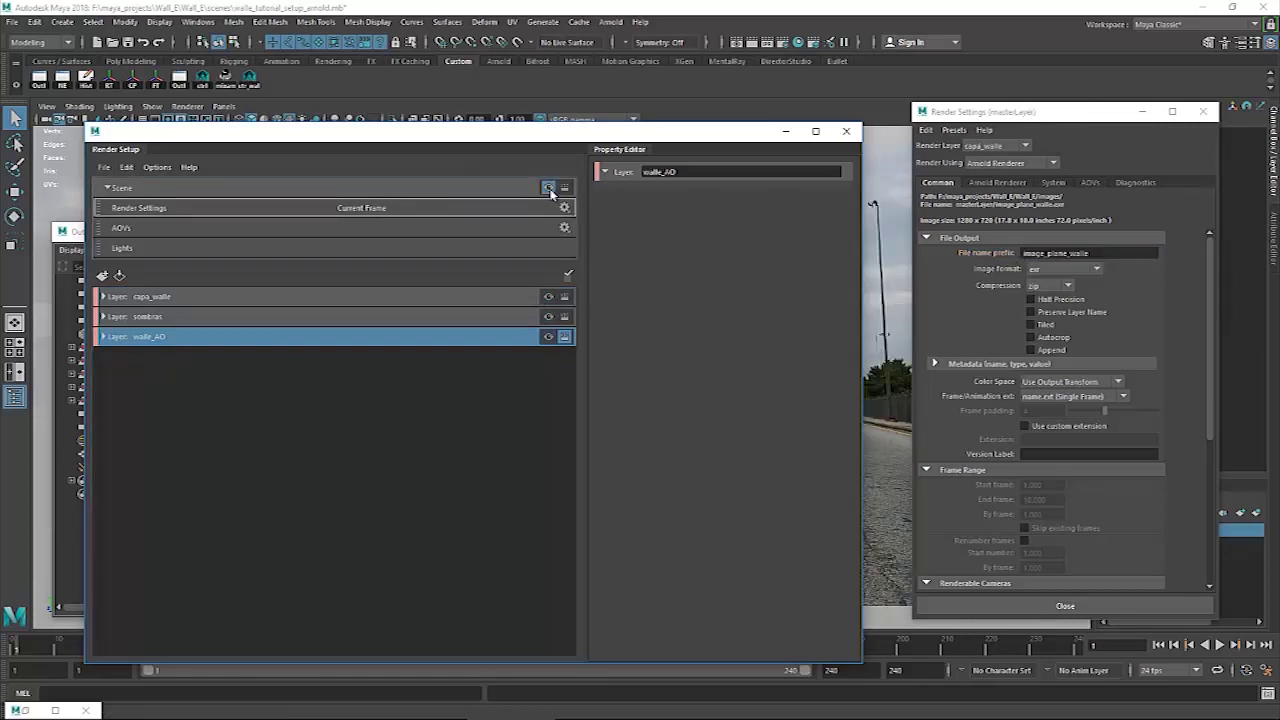
pyautogui.click(548, 297)
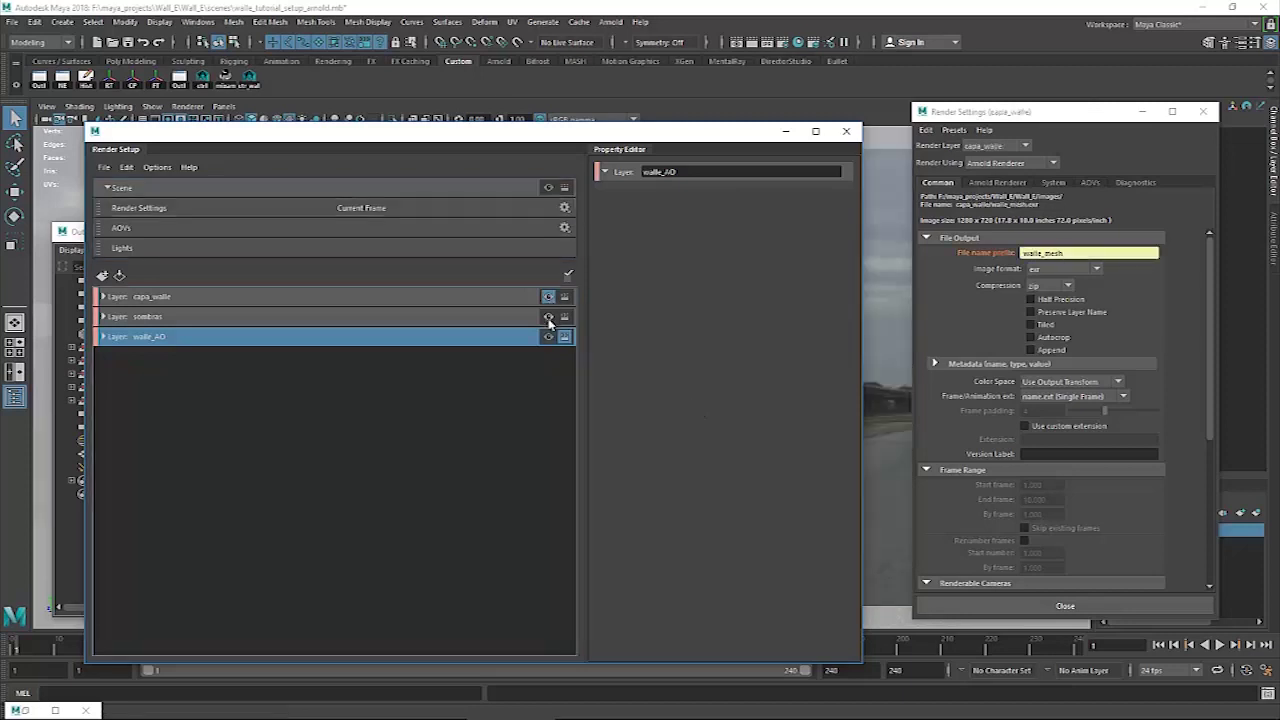
pyautogui.click(548, 317)
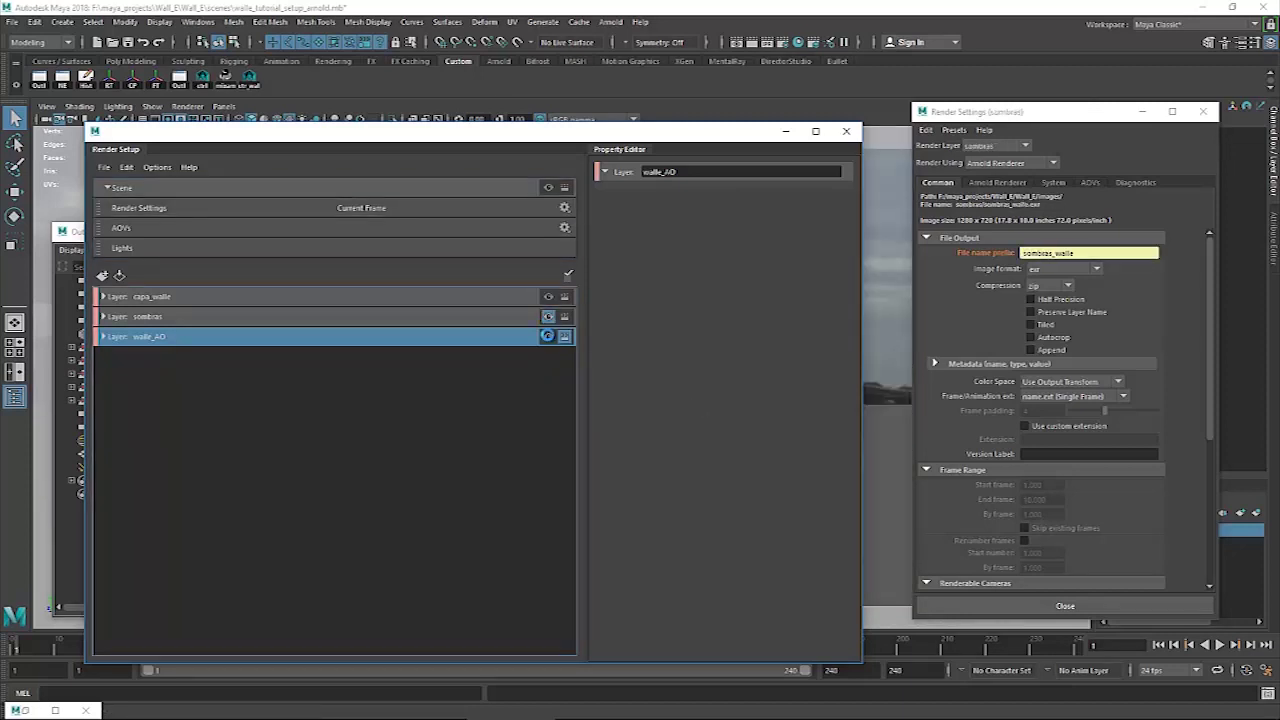
pyautogui.click(548, 337)
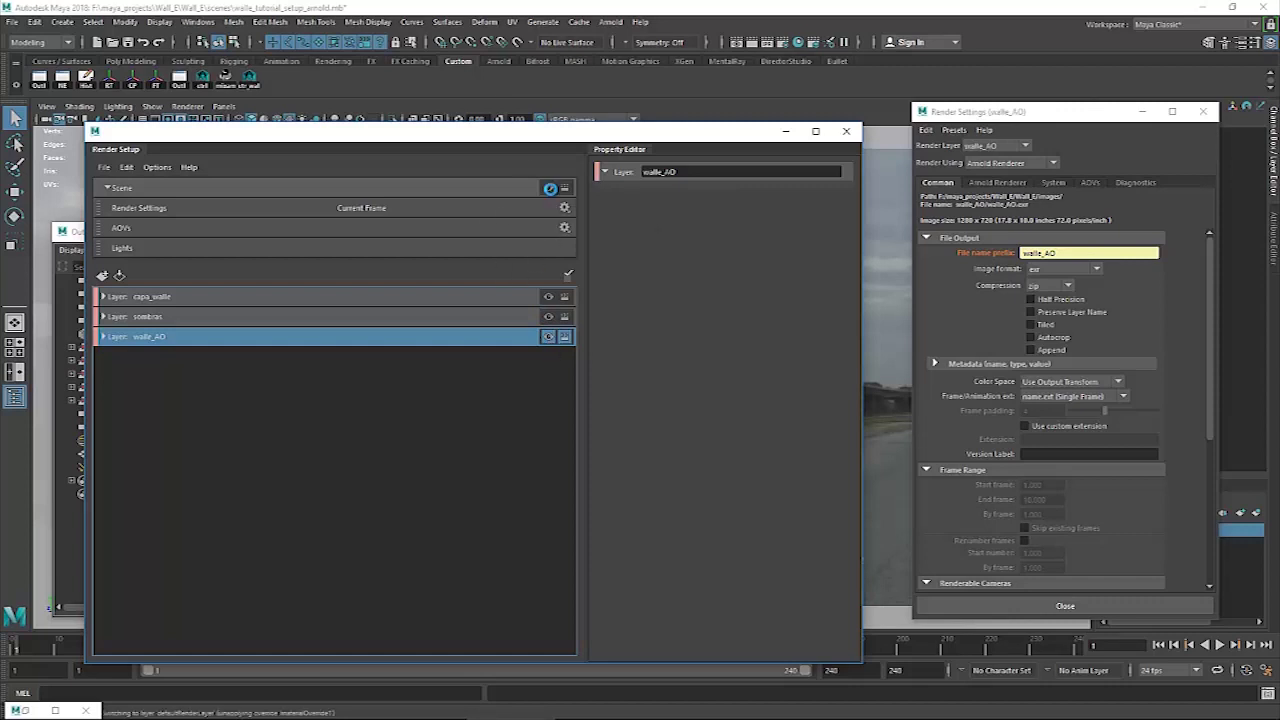
# Make the master Scene layer active and close the Render Setup and Render Settings windows.
pyautogui.click(548, 188)
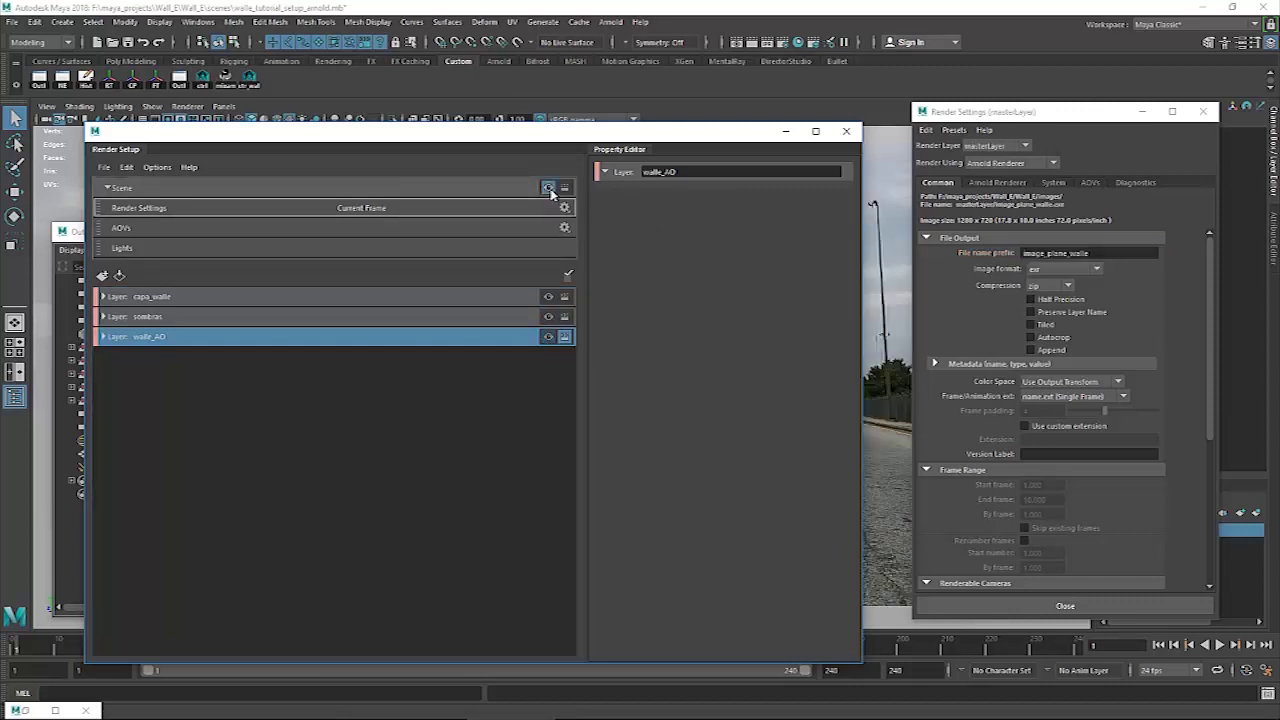
pyautogui.click(846, 131)
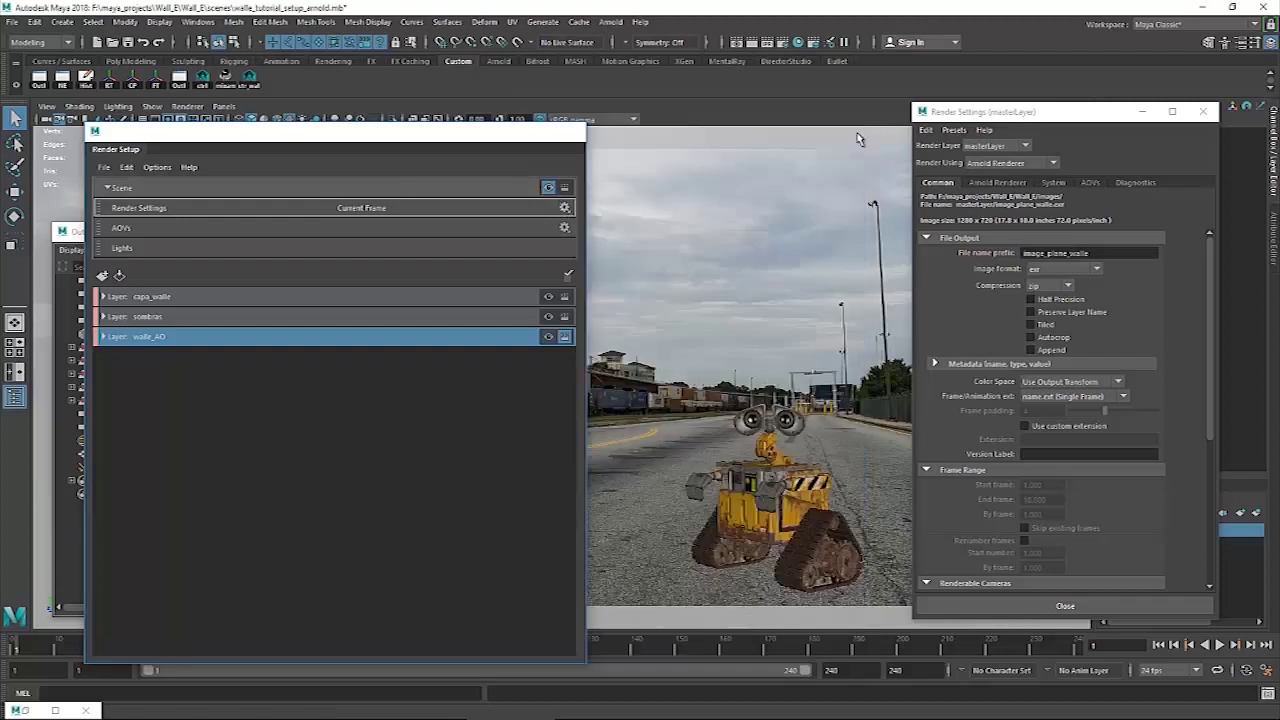
pyautogui.click(1203, 112)
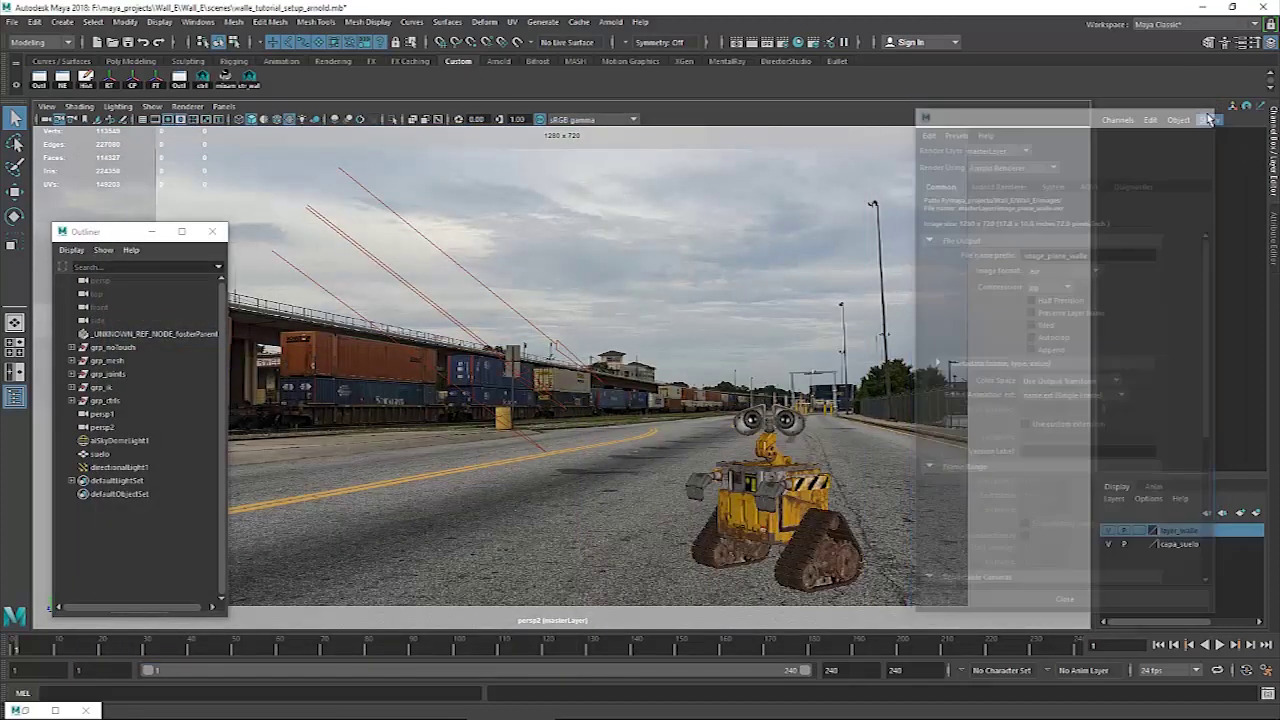